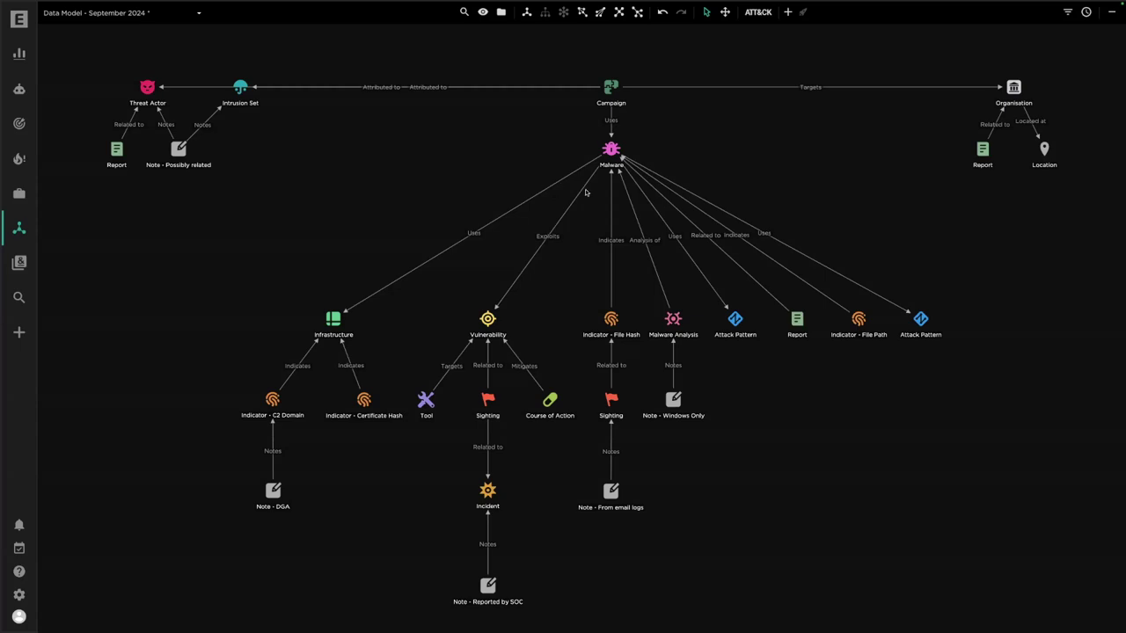
scroll(887, 103, up, 2)
scroll(887, 102, up, 2)
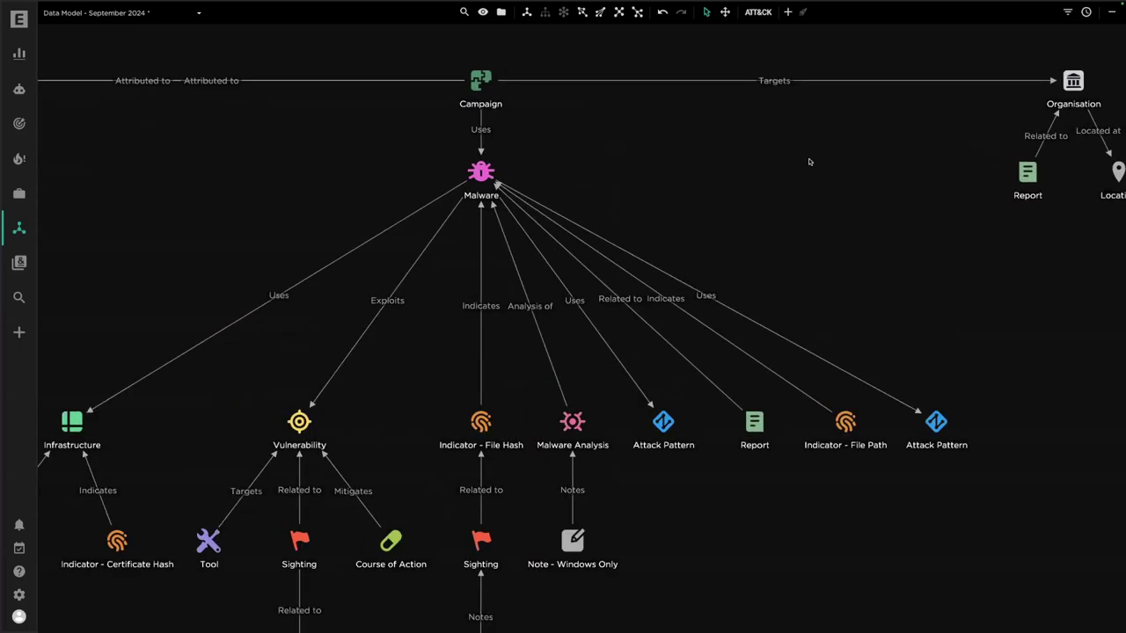
scroll(809, 162, down, 3)
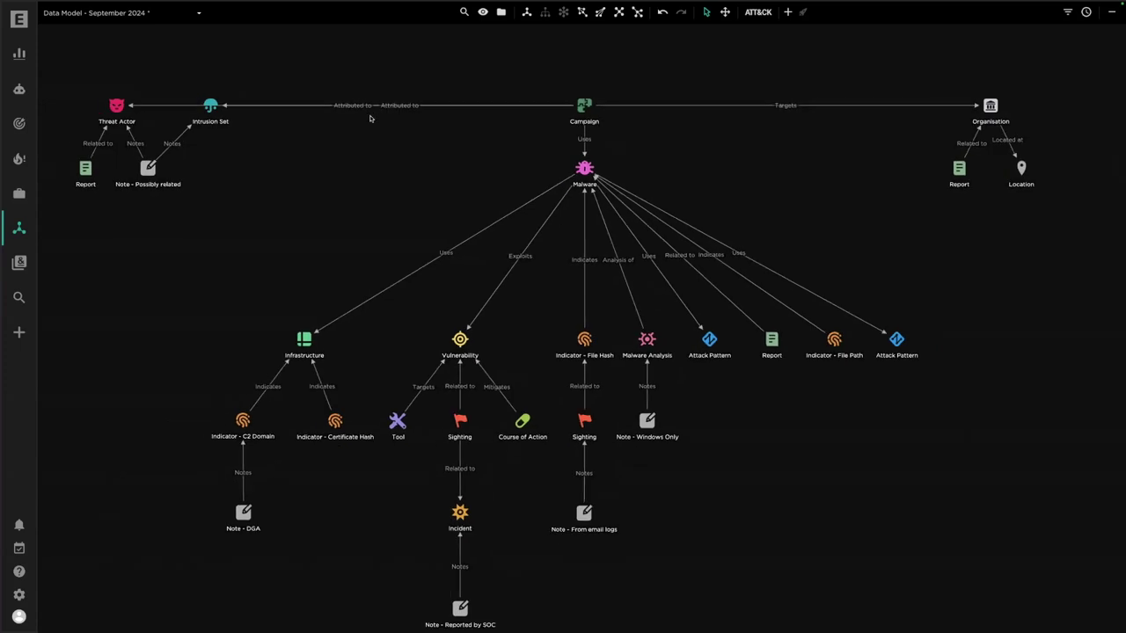
Open the ingested entities of the [Reports] (OSINT) Alienvault OTX incoming feed
click(19, 89)
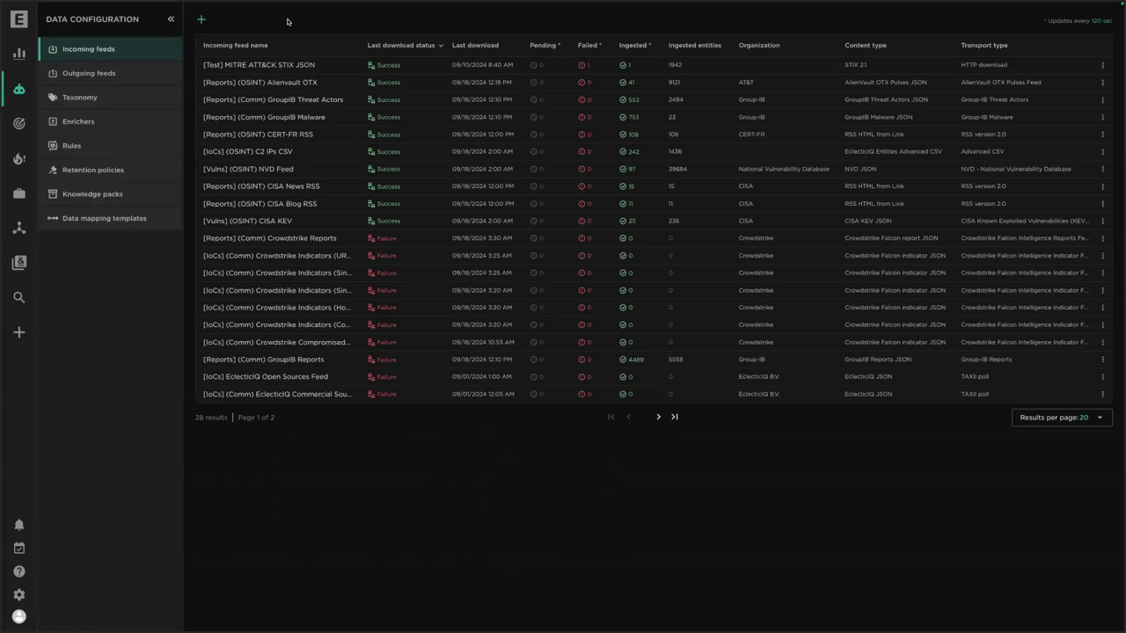
click(272, 82)
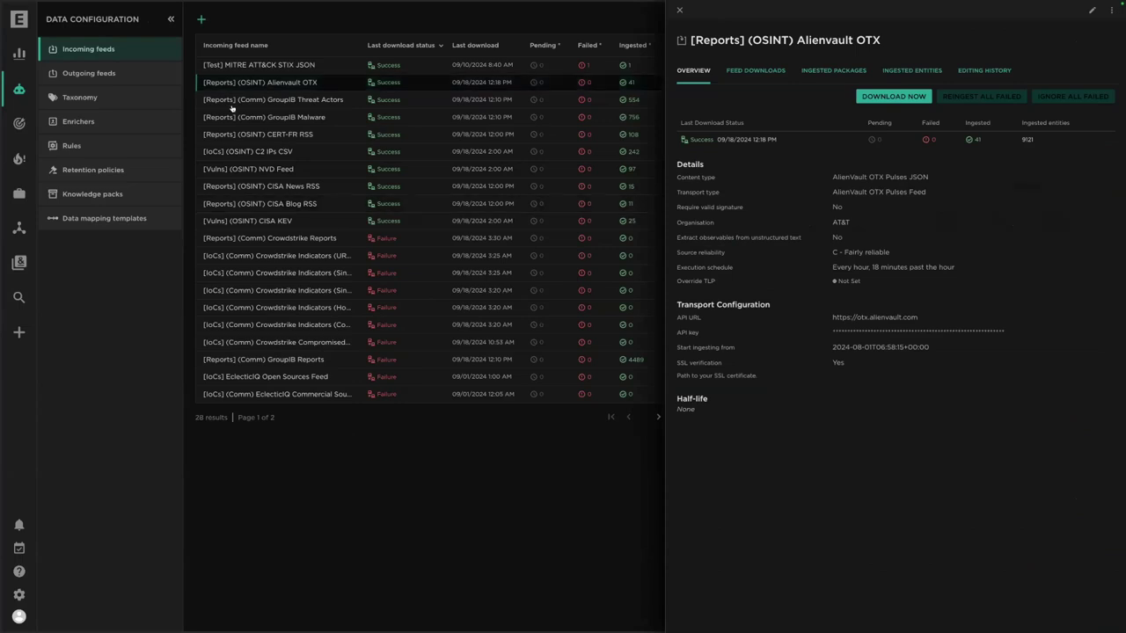
click(896, 75)
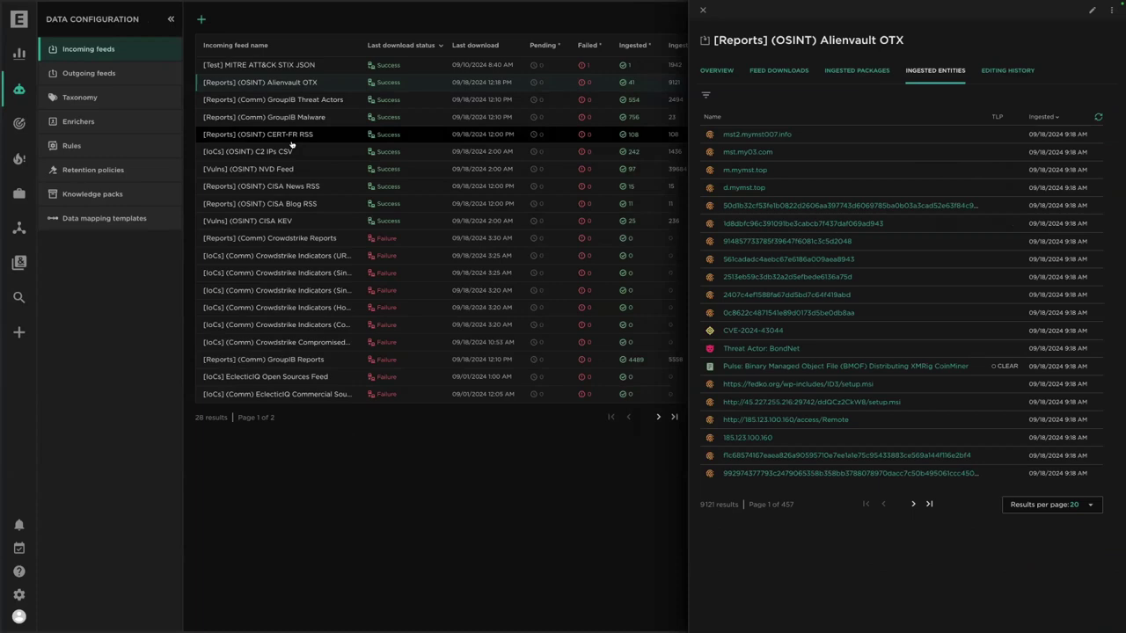
Review the ingested entities of the GroupIB Threat Actors, GroupIB Malware, C2 IPs CSV and NVD Feed incoming feeds
click(318, 102)
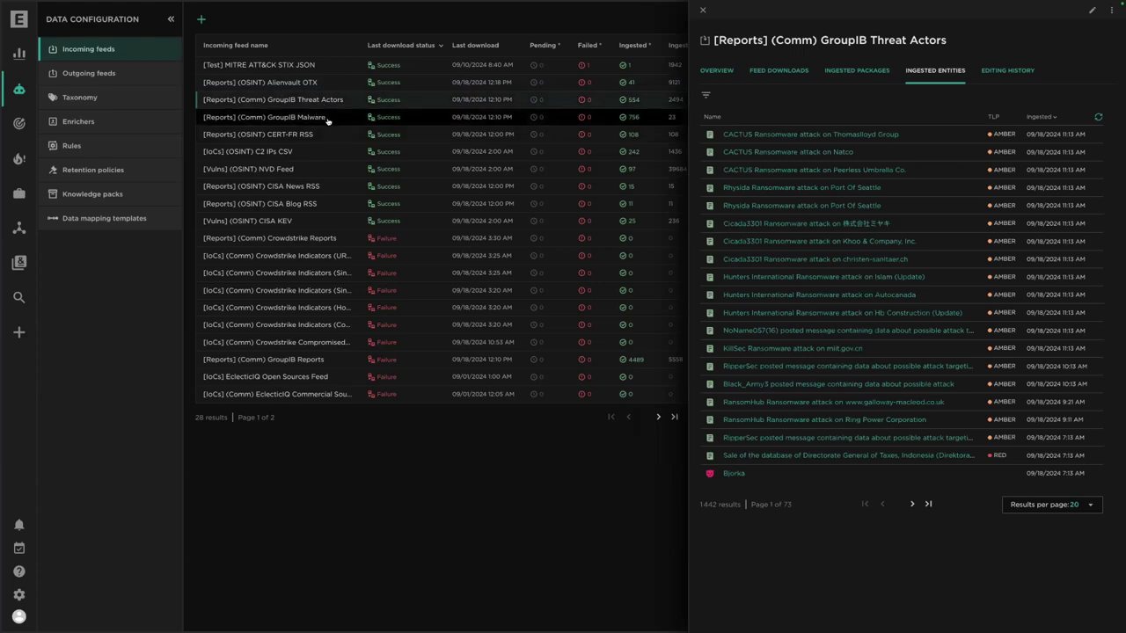
click(326, 119)
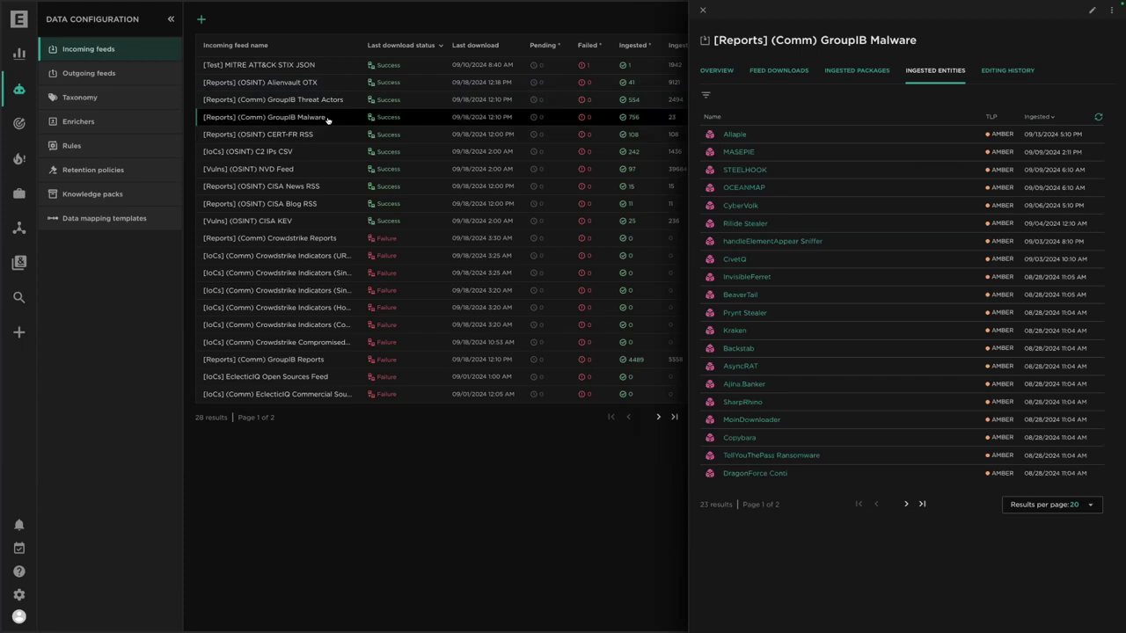
click(307, 156)
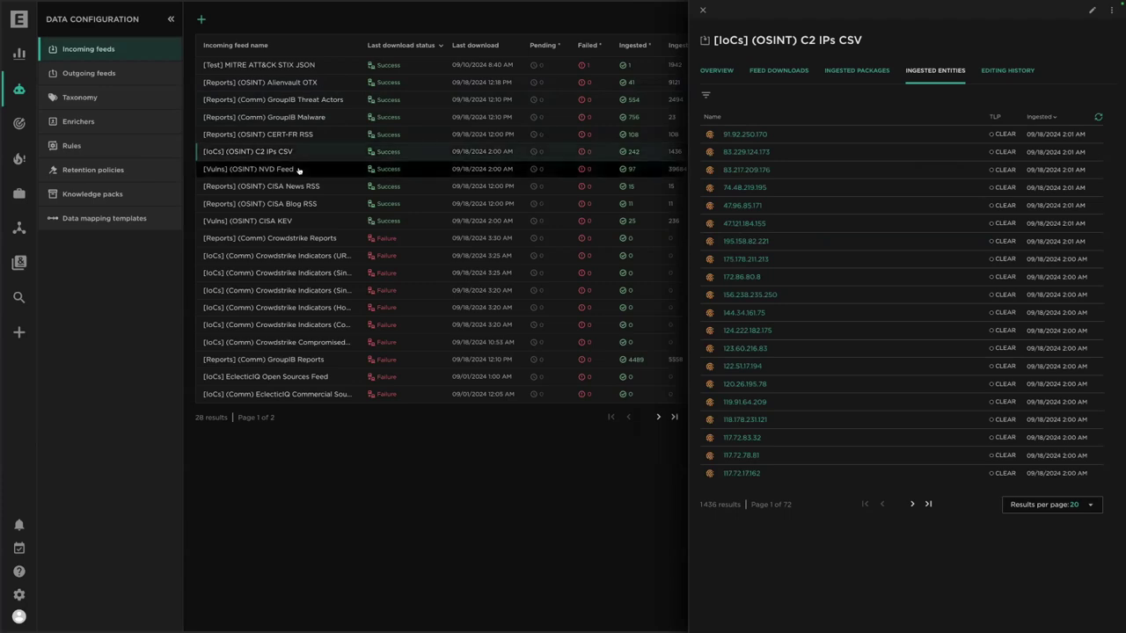
click(304, 156)
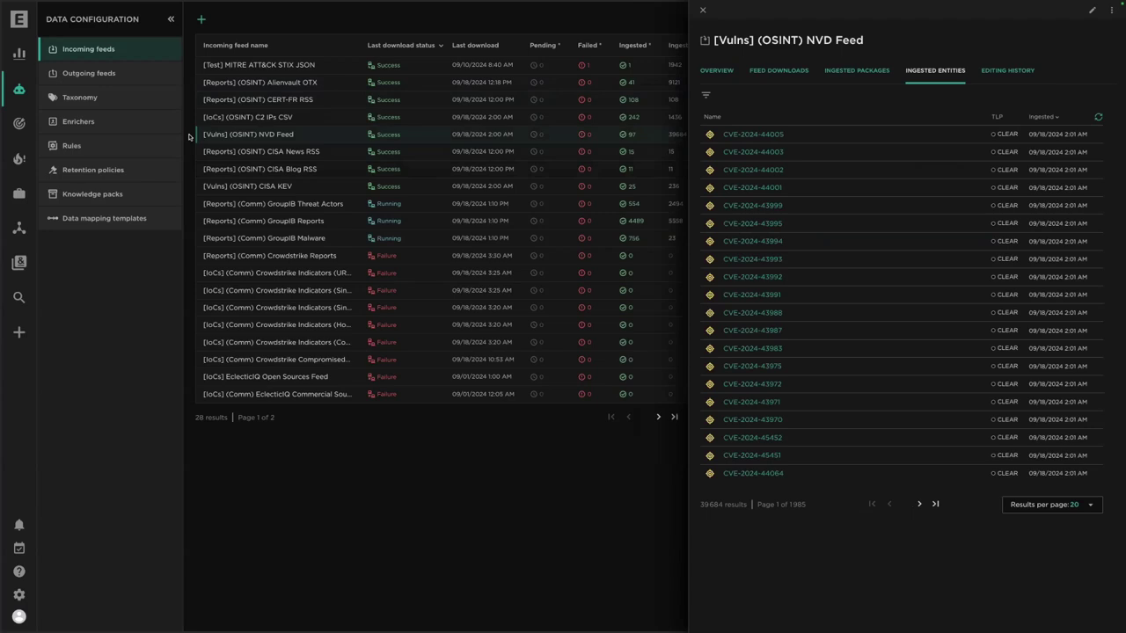
View the standard and custom mapping options for uploading data, and dismiss the import dialog
click(19, 333)
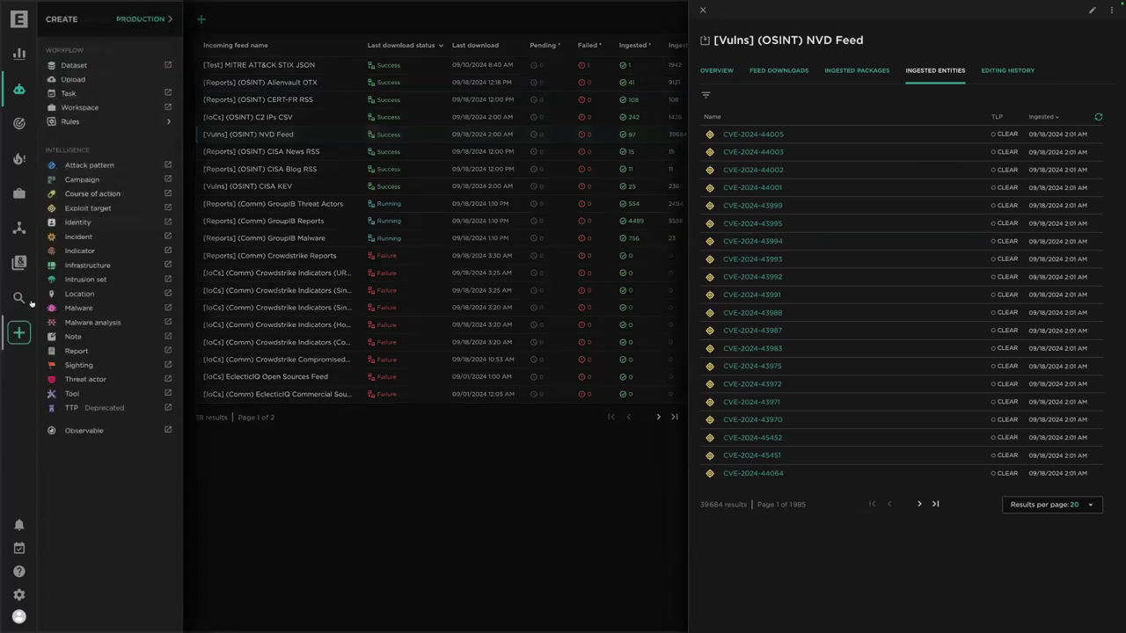
click(105, 81)
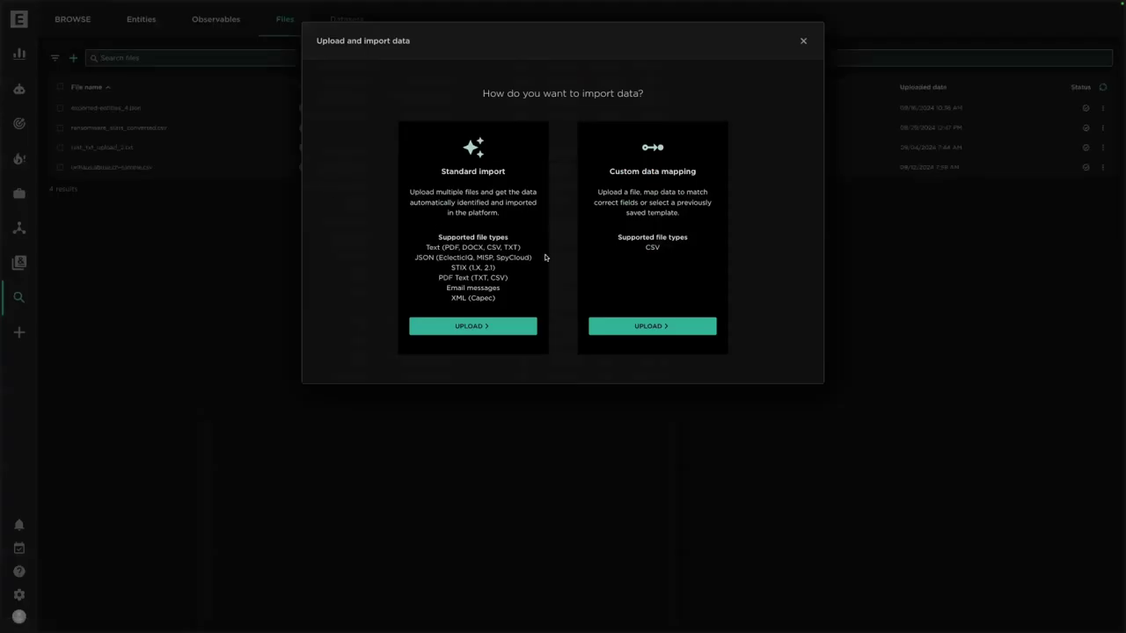
click(804, 42)
Inspect the details of the uploaded files urlhaus.abuse.ch-sample.csv, ransomware_stats_converted.csv and test_txt_upload_2.txt
click(150, 172)
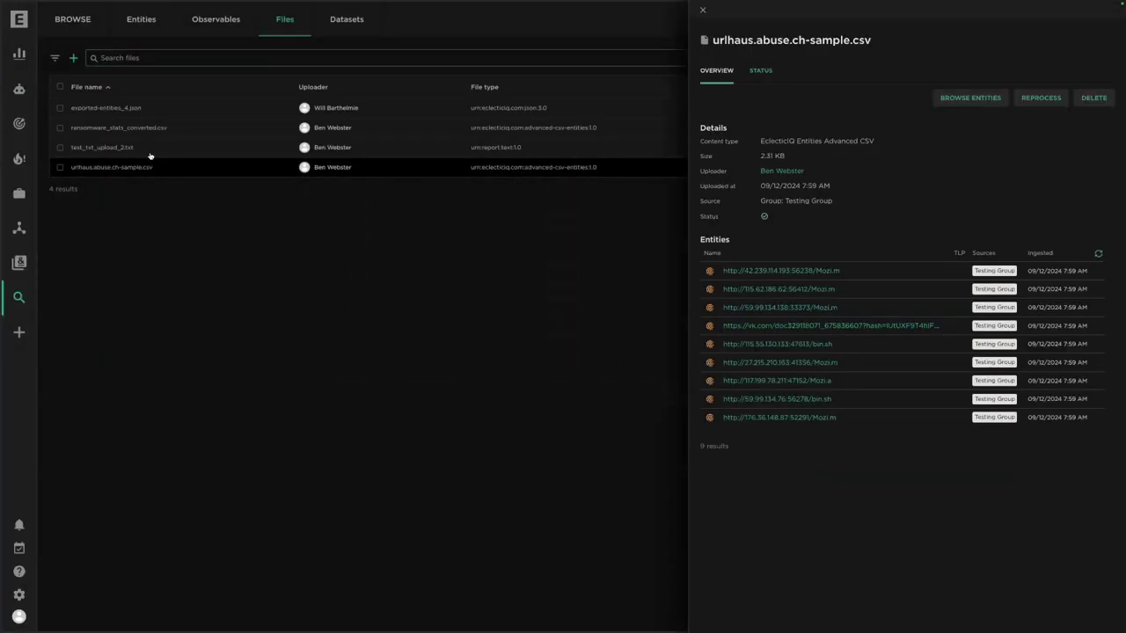
click(163, 127)
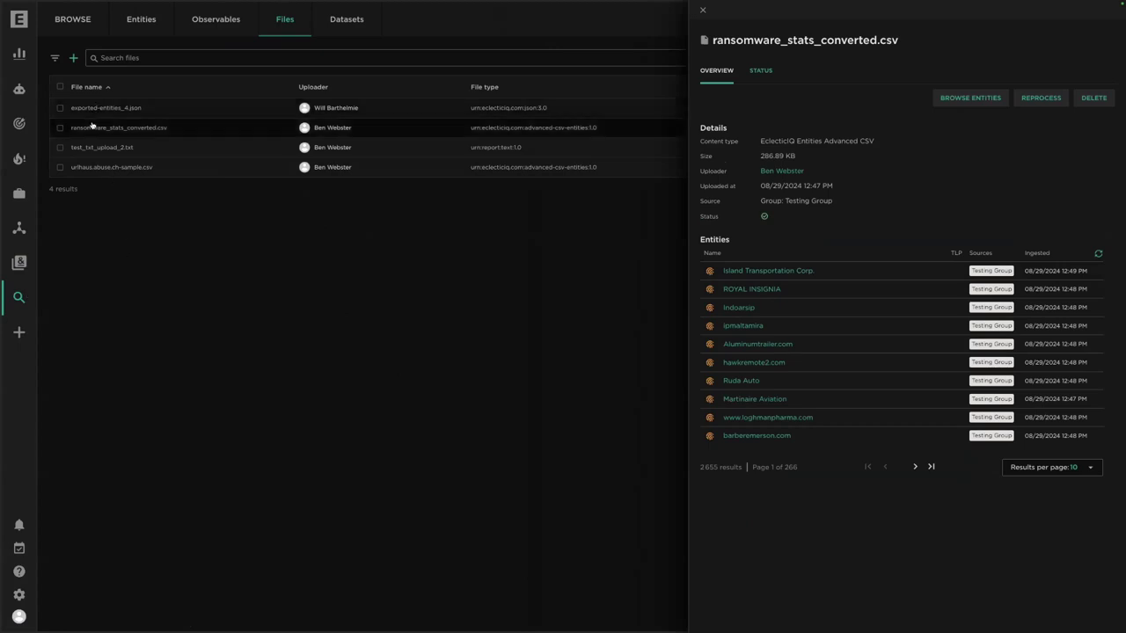
click(92, 151)
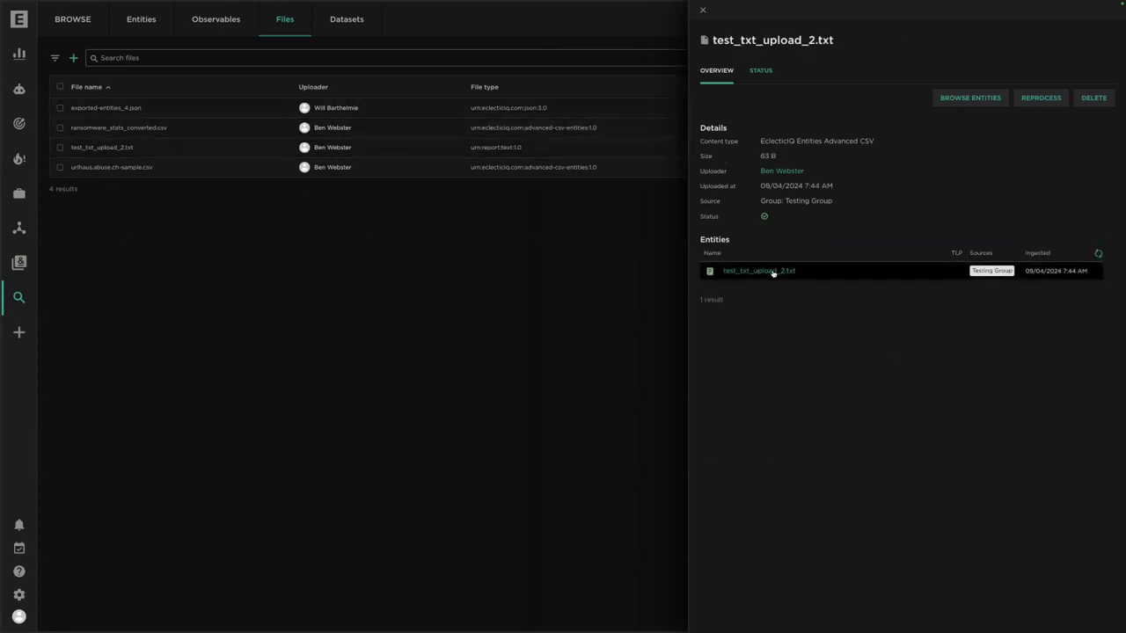
Read the full description of the test_txt_upload_2.txt report entity and view its neighborhood graph
click(771, 272)
click(702, 280)
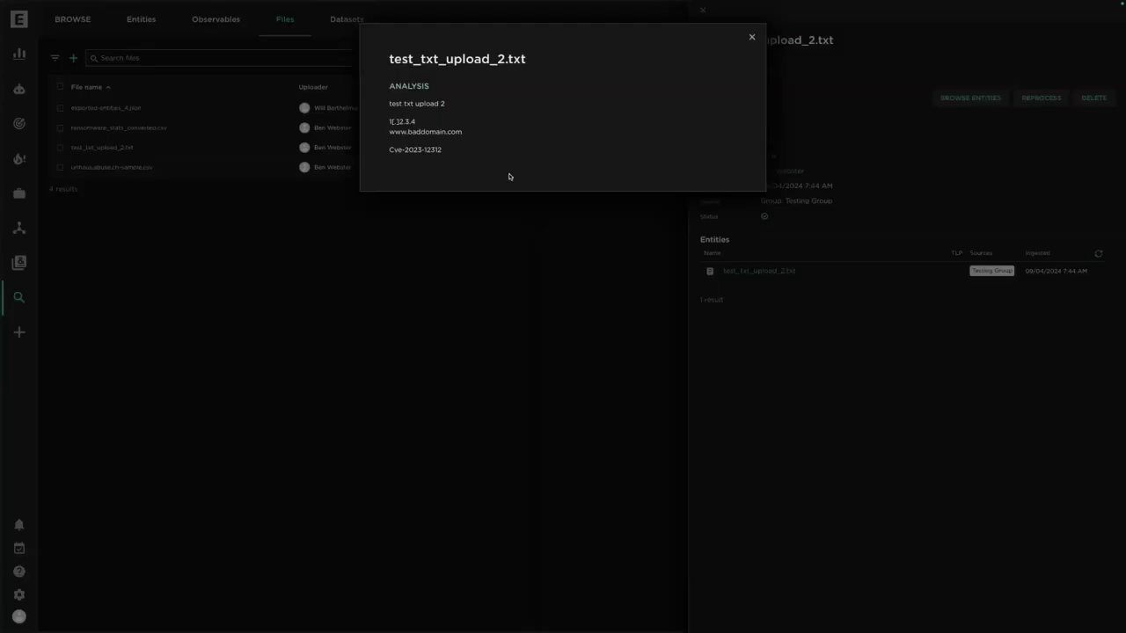
drag(401, 121, 475, 150)
click(478, 150)
click(838, 145)
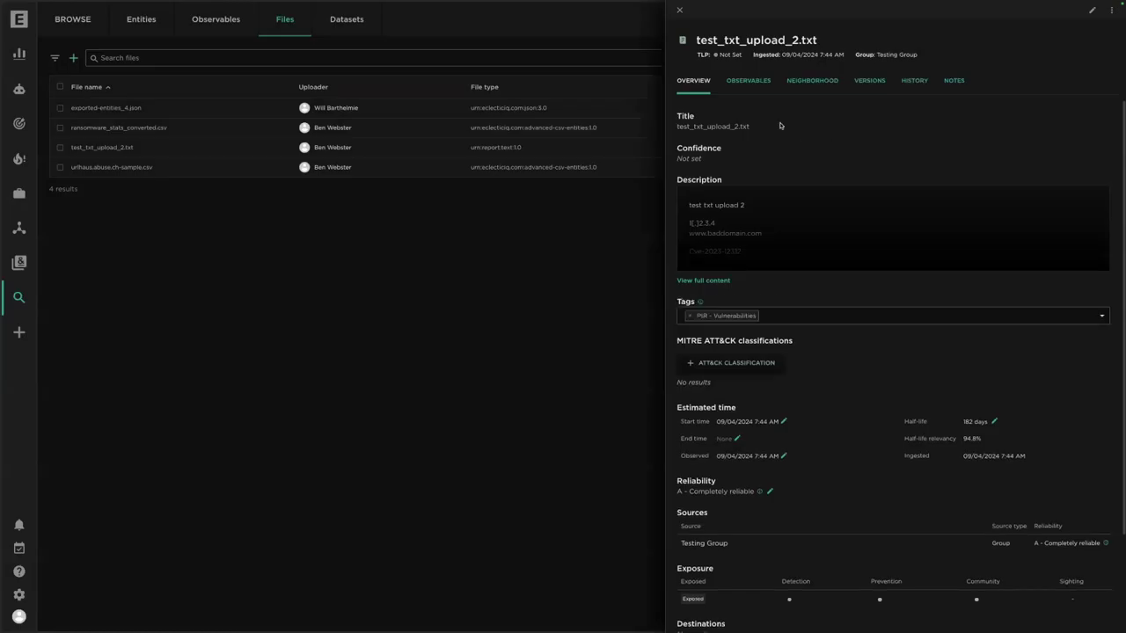
click(814, 85)
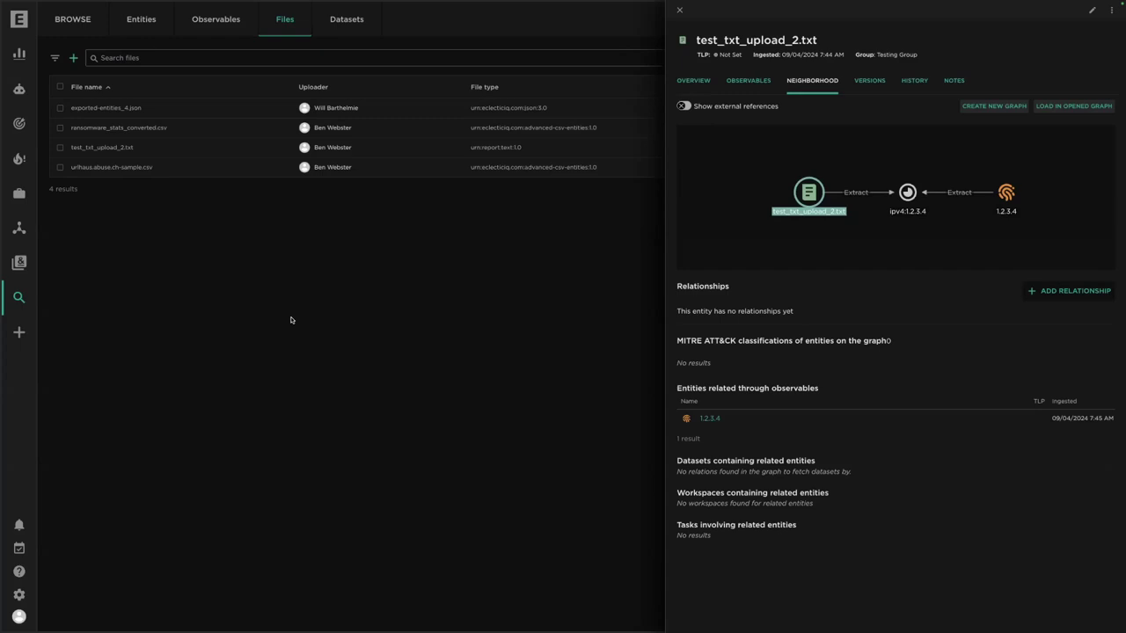
Return to the Data Model - September 2024 graph and close the open details panel
click(19, 336)
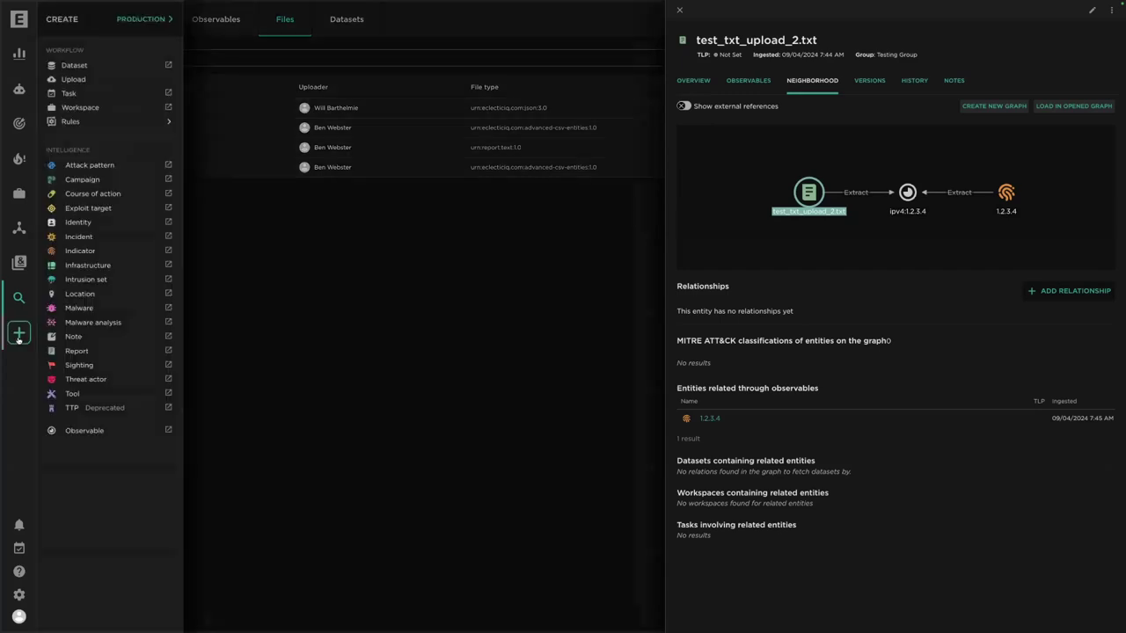
click(19, 230)
click(97, 256)
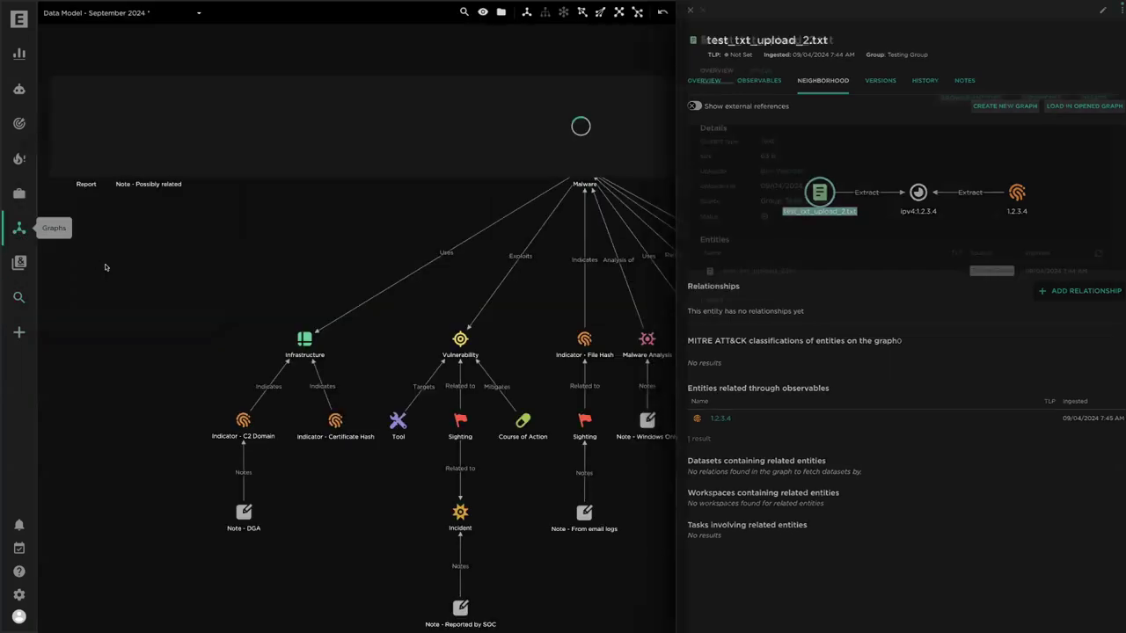
click(701, 10)
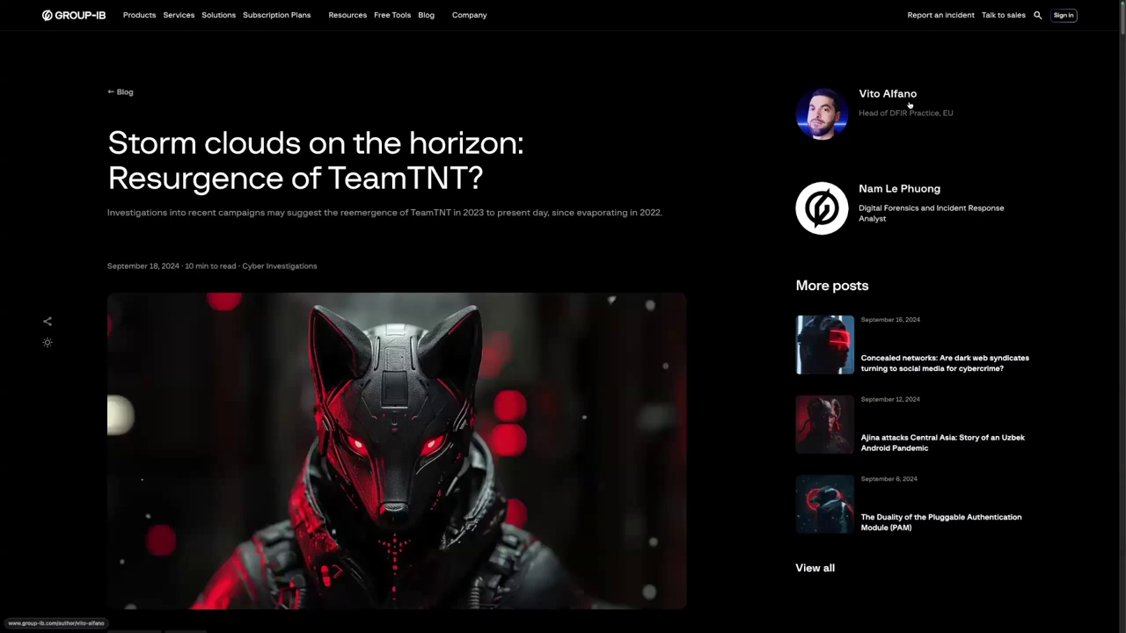
Scan the Group-IB TeamTNT blog page for entities and observables with the EclecticIQ browser extension
mouse_move(4, 115)
click(114, 30)
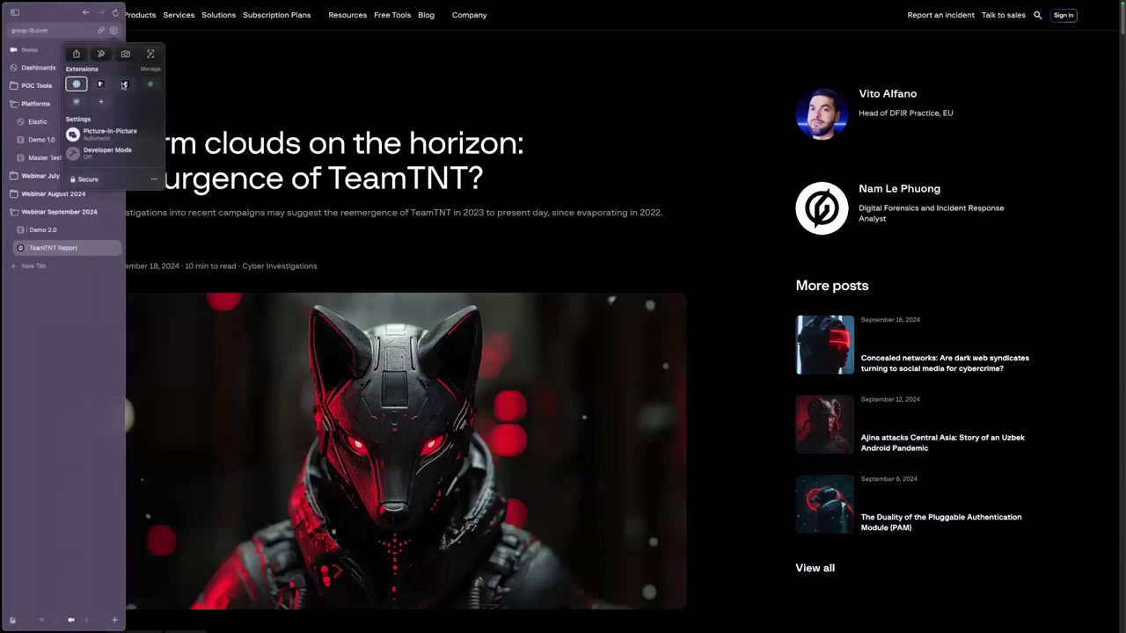
click(76, 84)
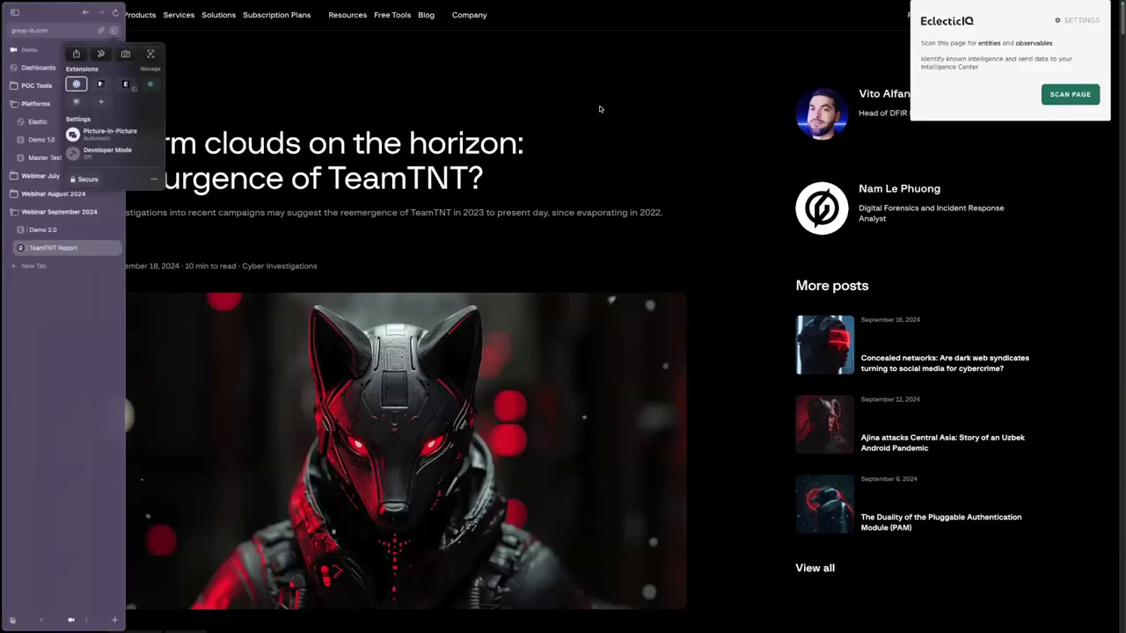
click(1060, 98)
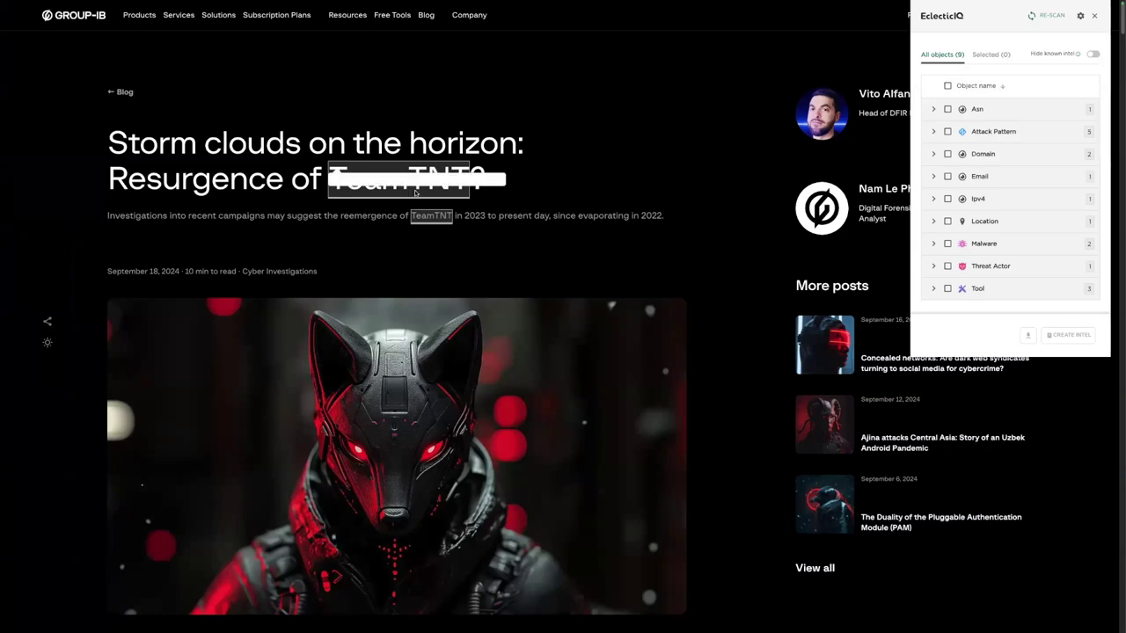
Inspect the detected TeamTNT object and the other highlighted objects throughout the article
mouse_move(417, 192)
mouse_move(397, 188)
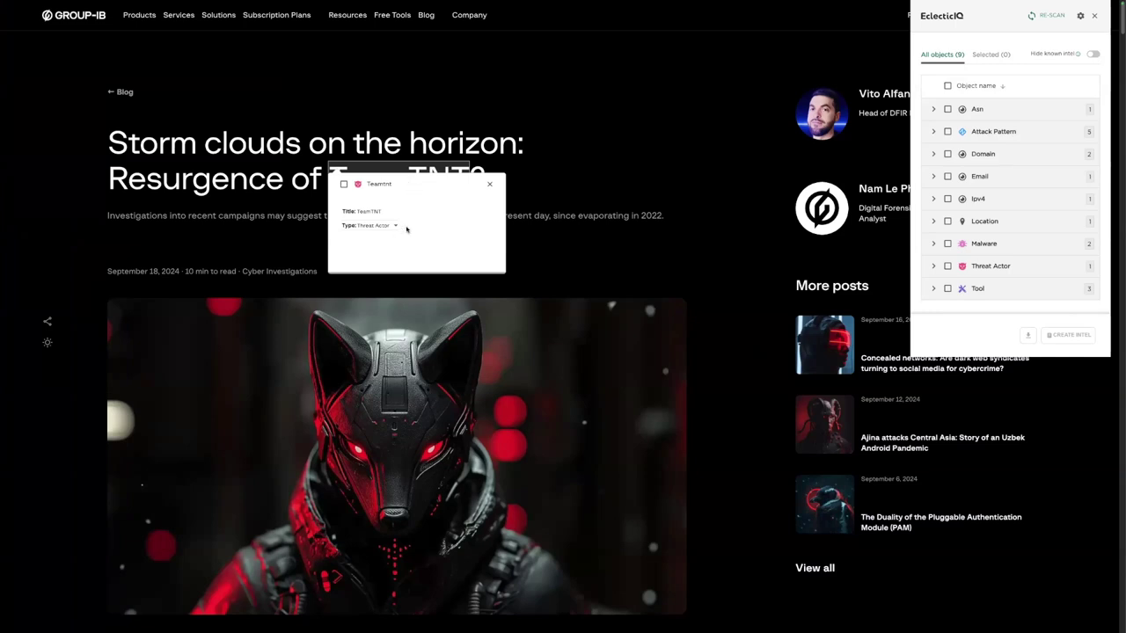
scroll(669, 239, down, 5)
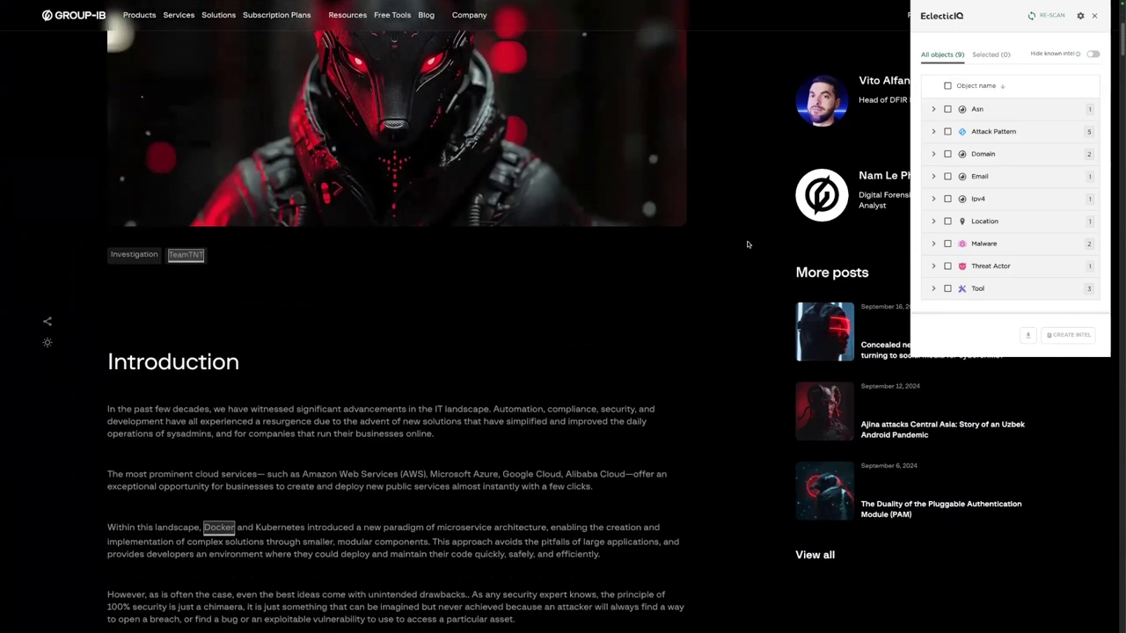
scroll(747, 244, down, 10)
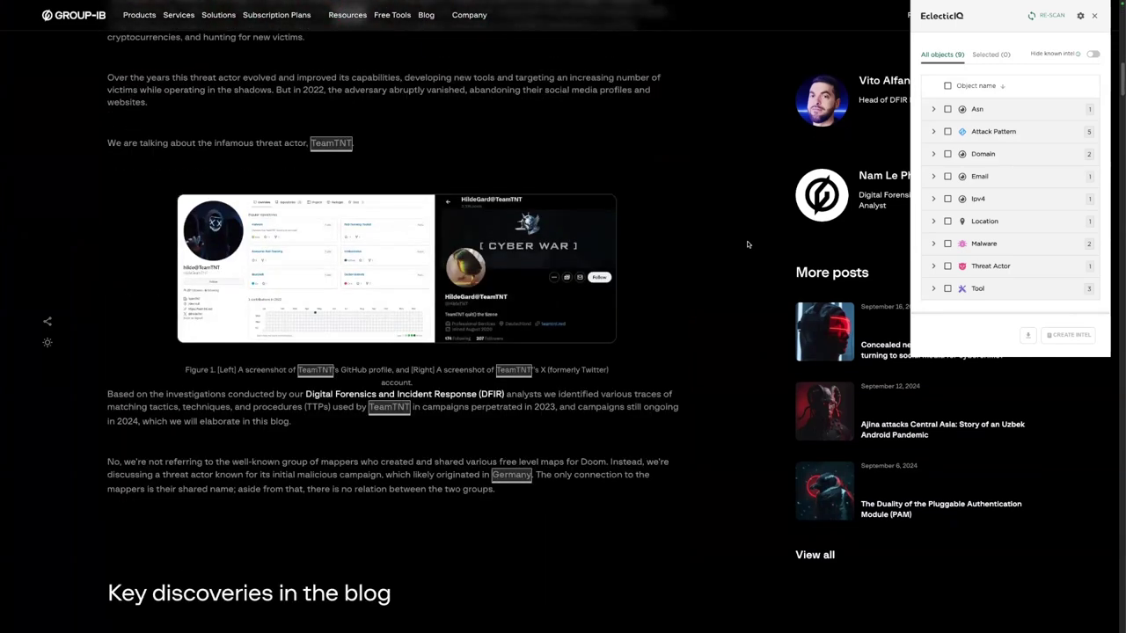
scroll(747, 244, down, 6)
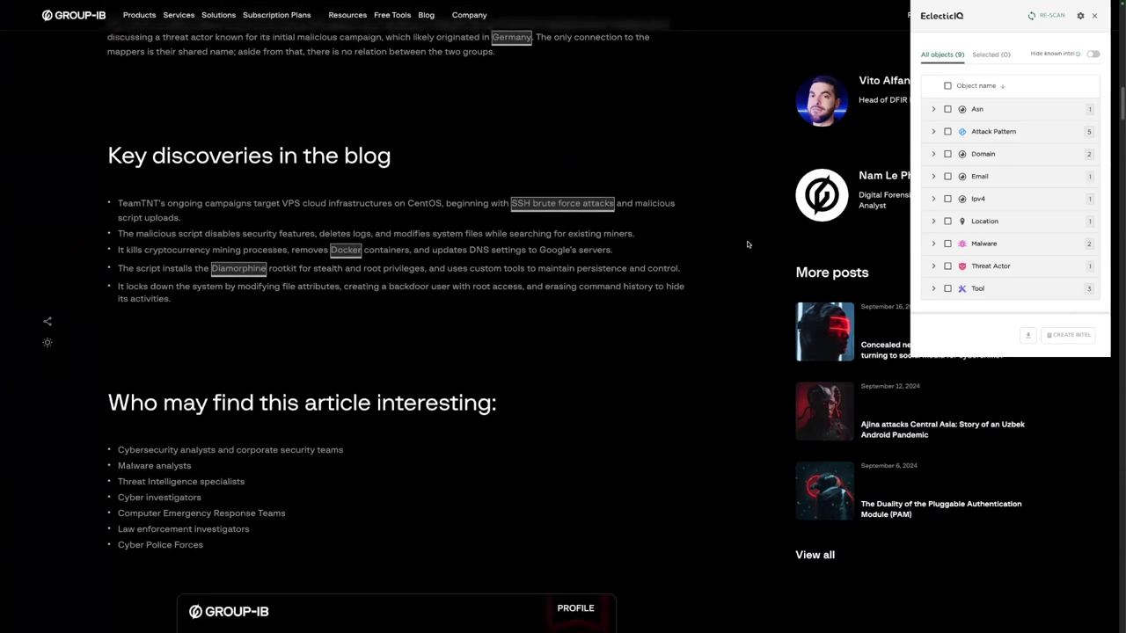
scroll(744, 254, up, 20)
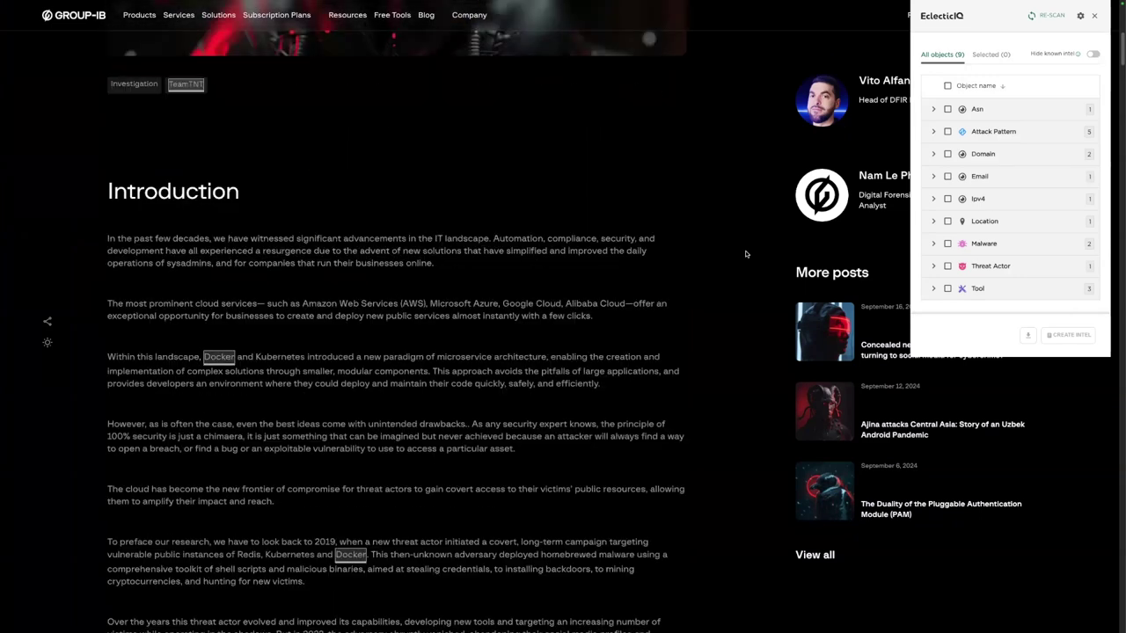
Select the threat actor TeamTNT and the capitalized malware entry Diamorphine among the scanned objects
click(933, 266)
click(947, 266)
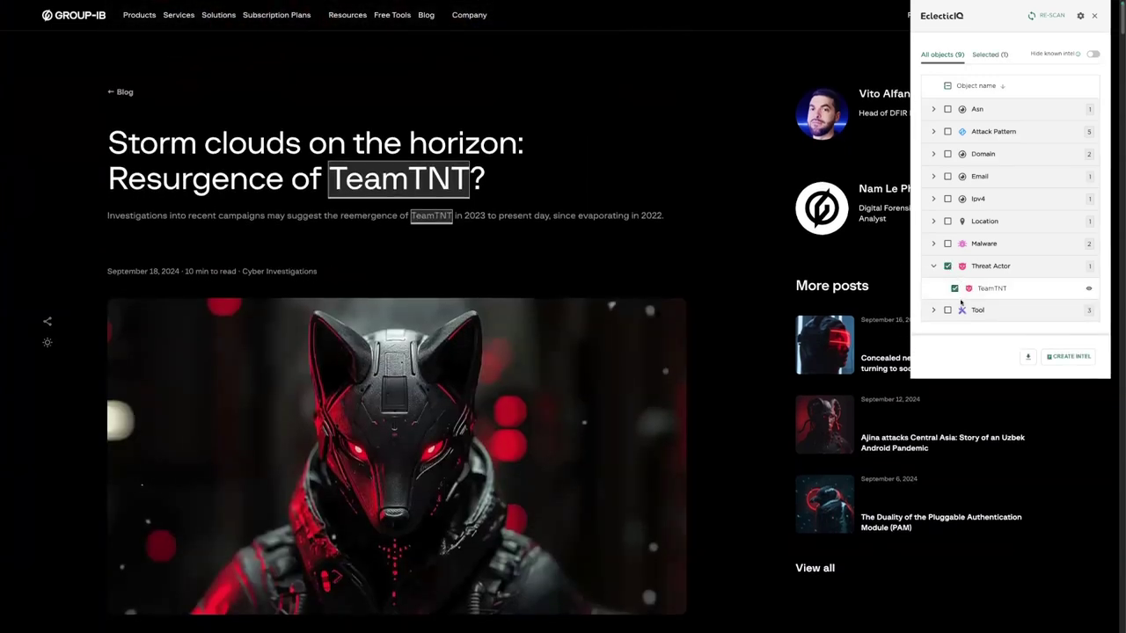
click(933, 244)
click(955, 266)
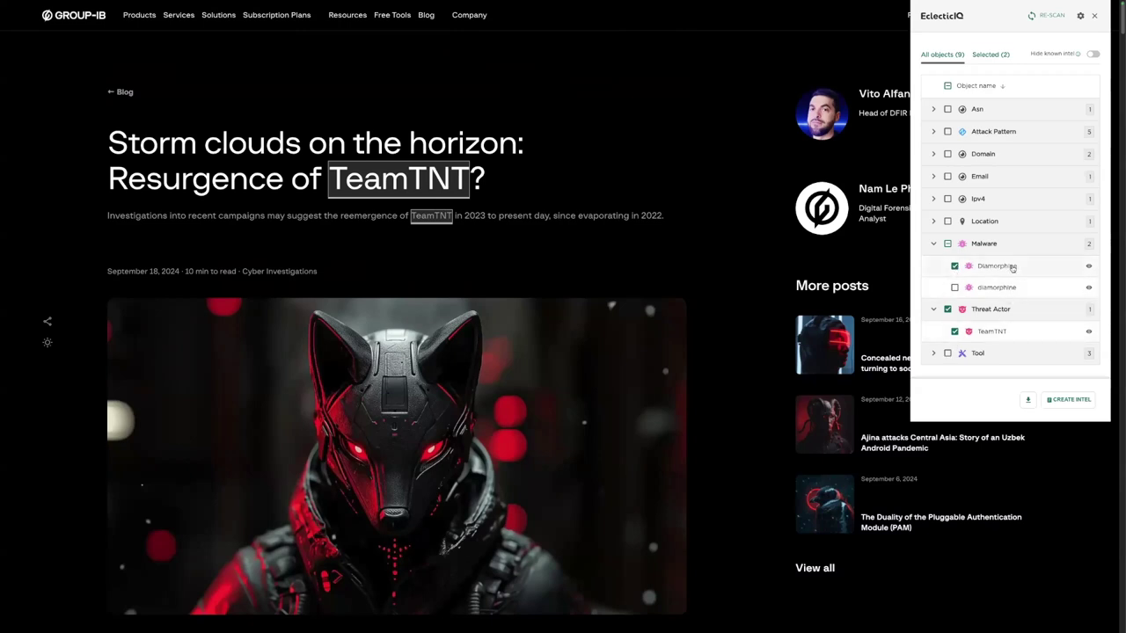
Create intel from the selected objects as a report titled Browser, and close the scan results
click(1068, 401)
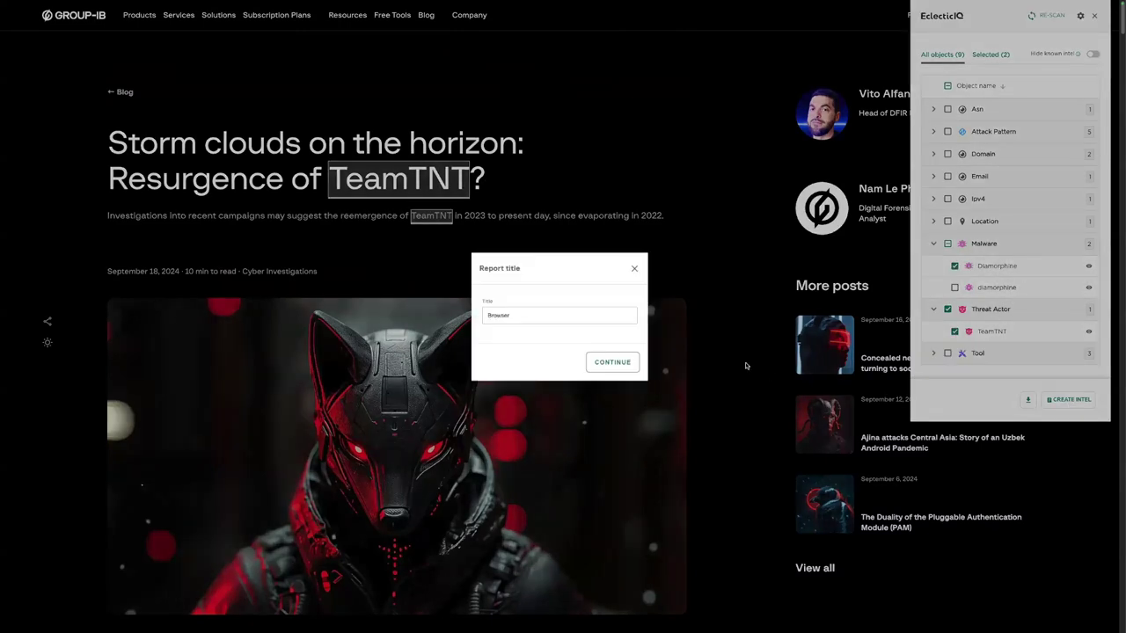
click(565, 316)
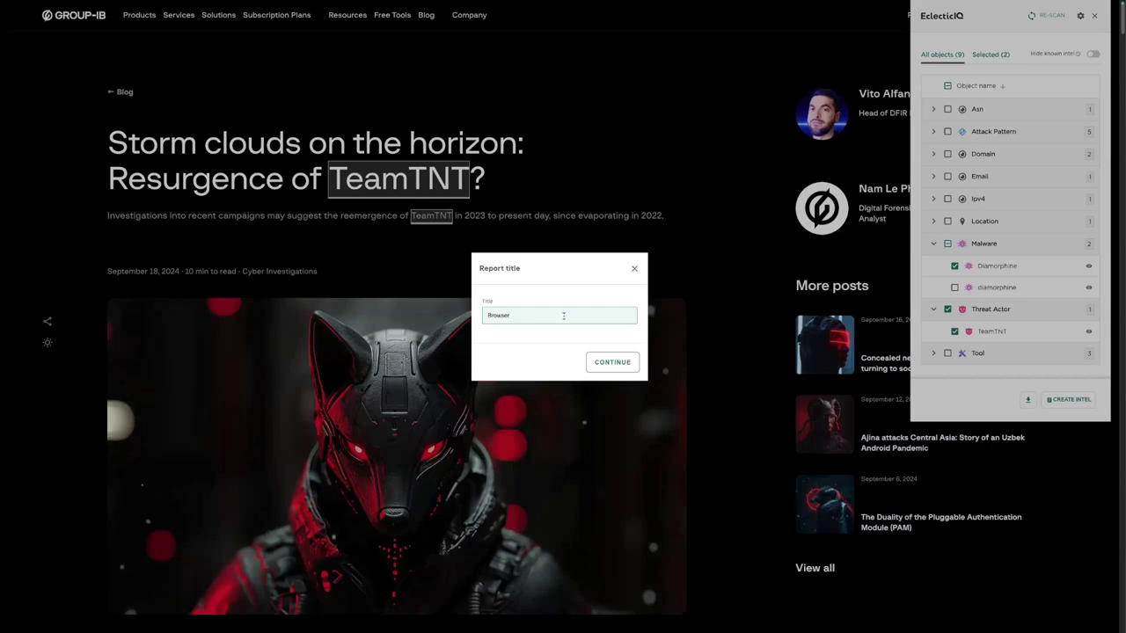
click(608, 360)
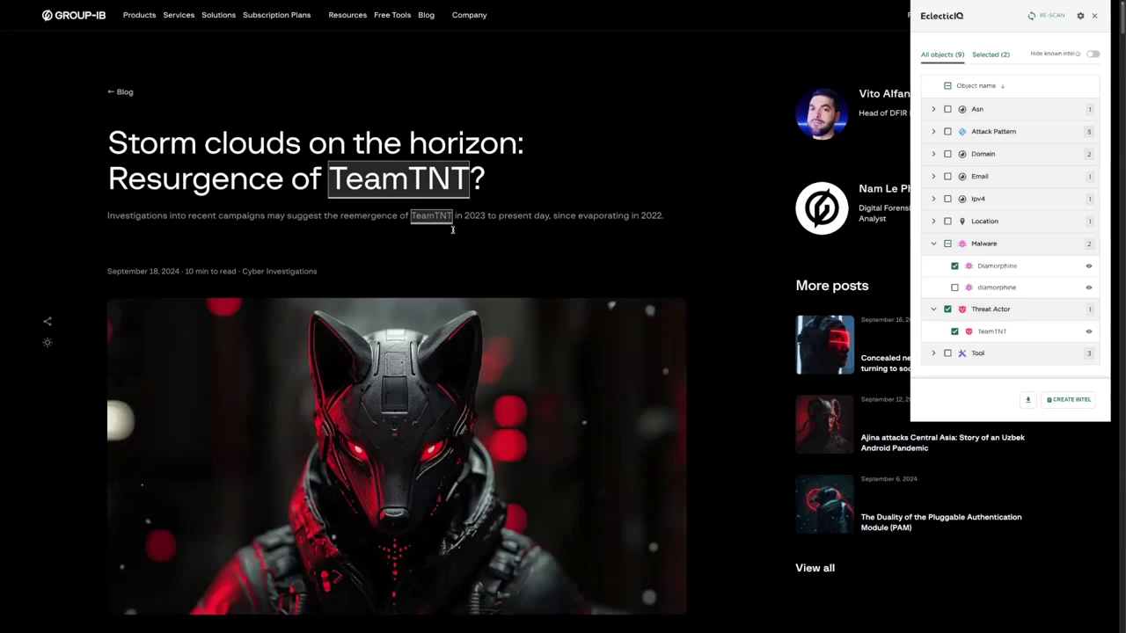
click(1095, 16)
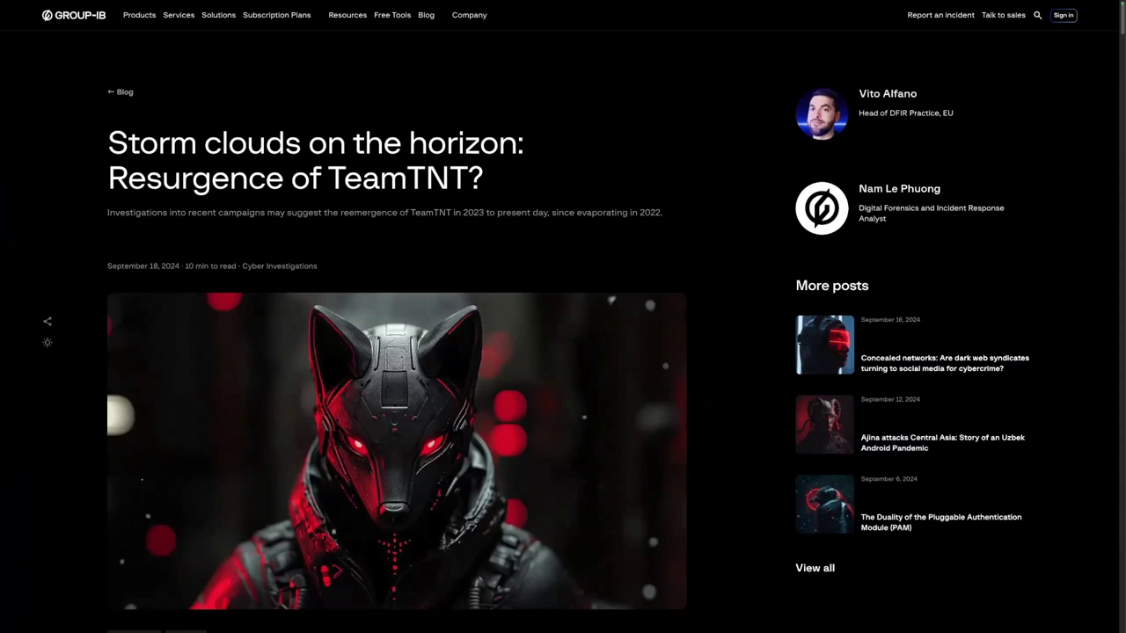
click(800, 417)
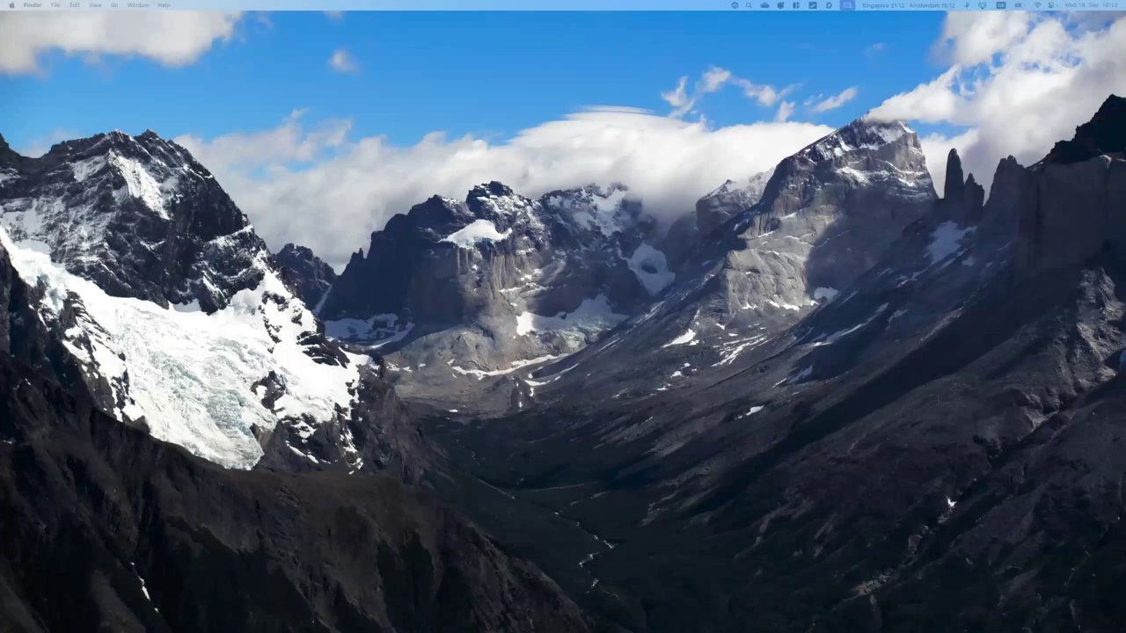
Switch to the Arc browser and sign in to the EclecticIQ Intelligence Center with the account username and password
key(super+Tab)
click(59, 168)
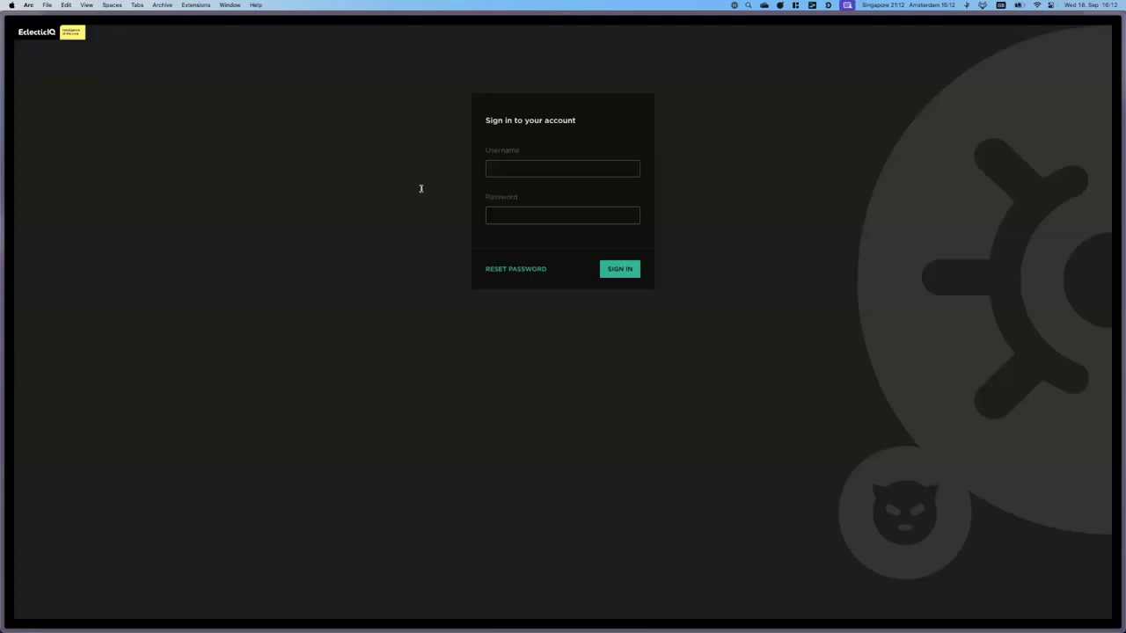
click(566, 168)
click(626, 169)
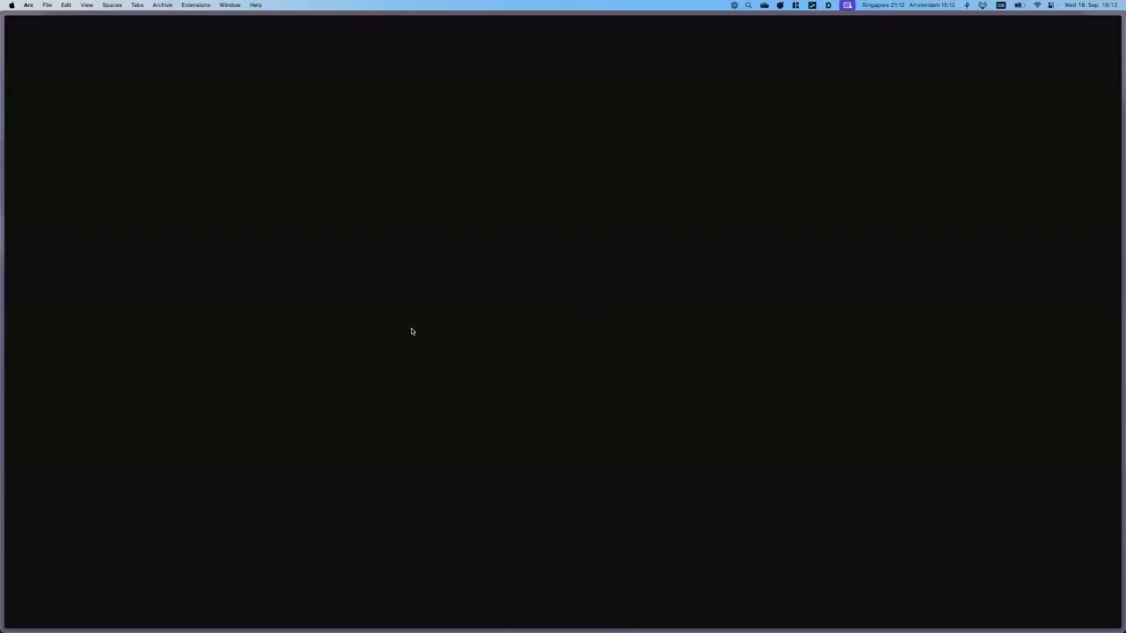
Search the intelligence for "Browser" AND data.type:report
click(24, 313)
text("Browser" )
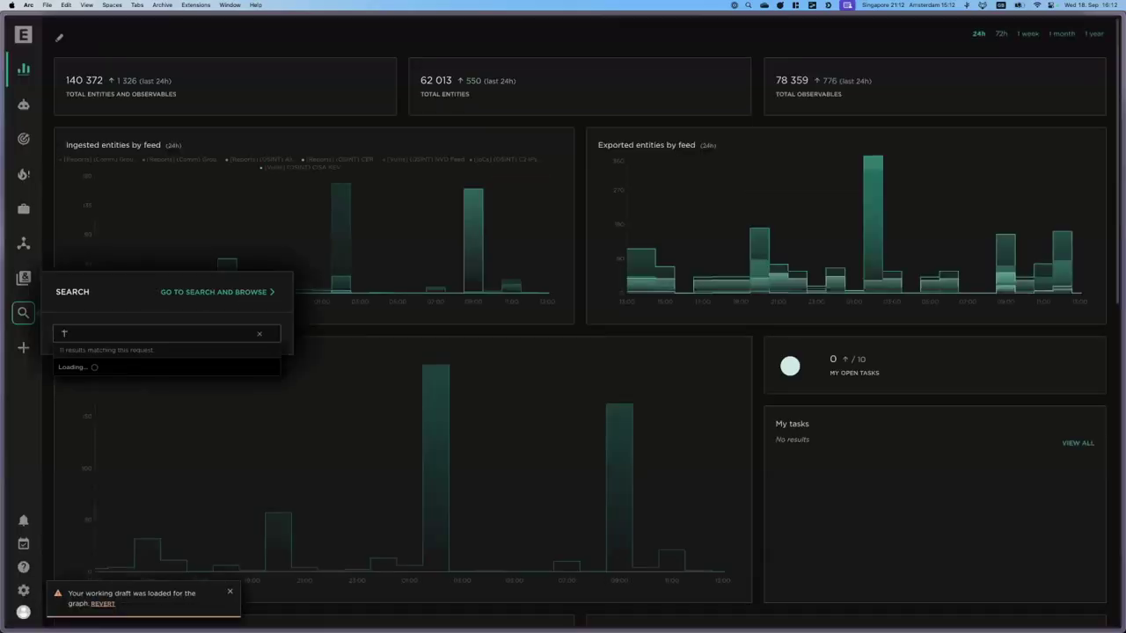
text(AND data.type:report)
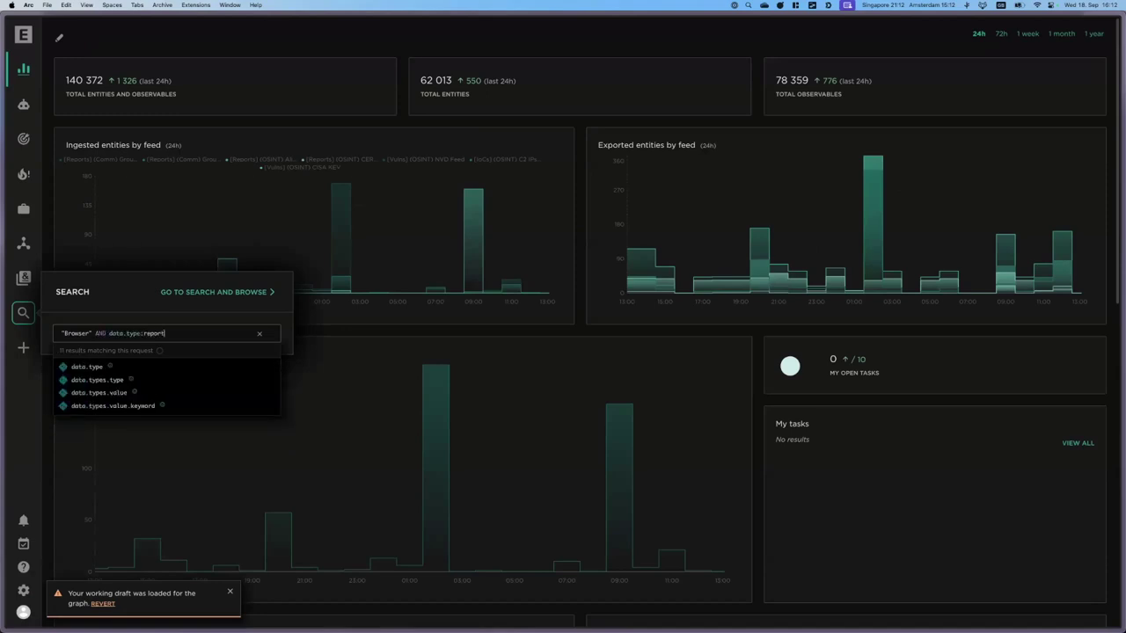
key(Return)
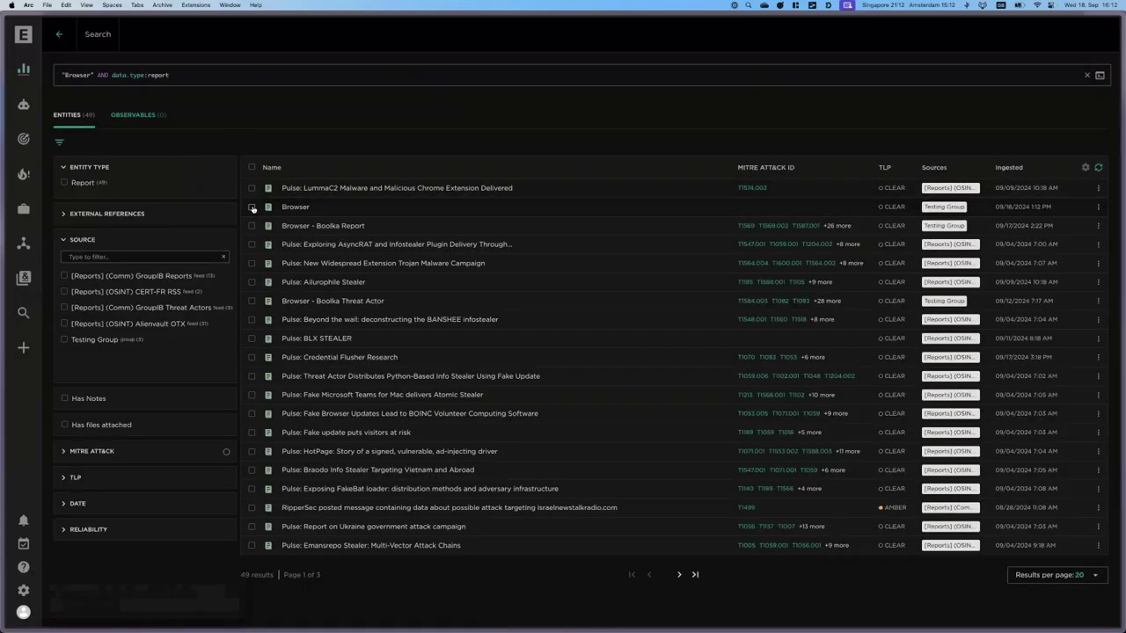
Create a new graph from the Browser report's neighborhood, and review the report's observables and overview
click(299, 210)
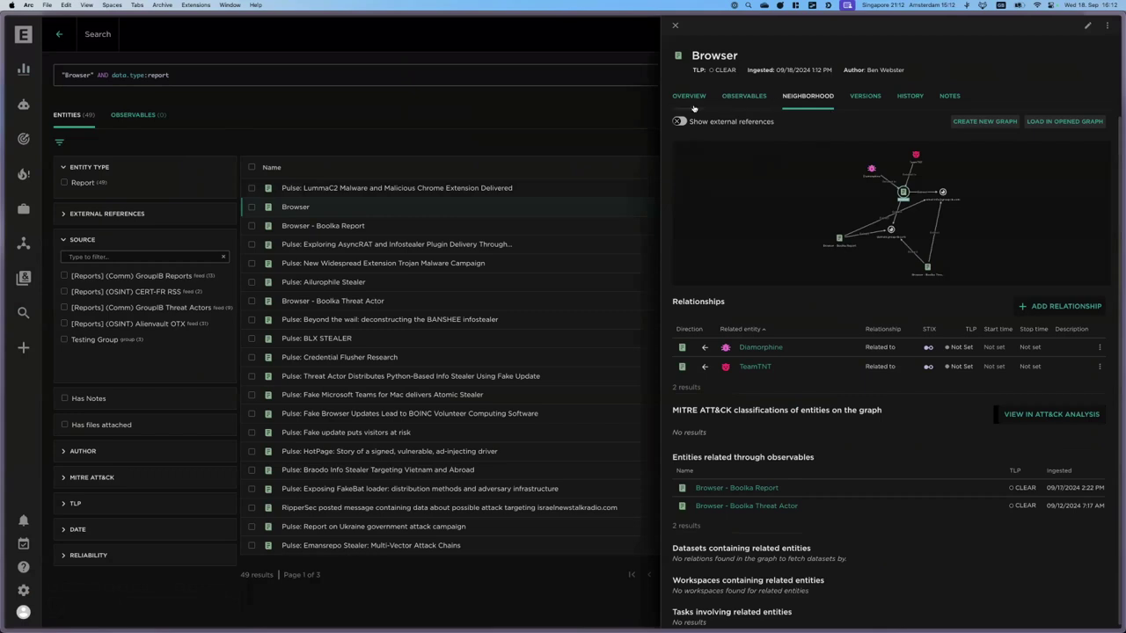
click(989, 121)
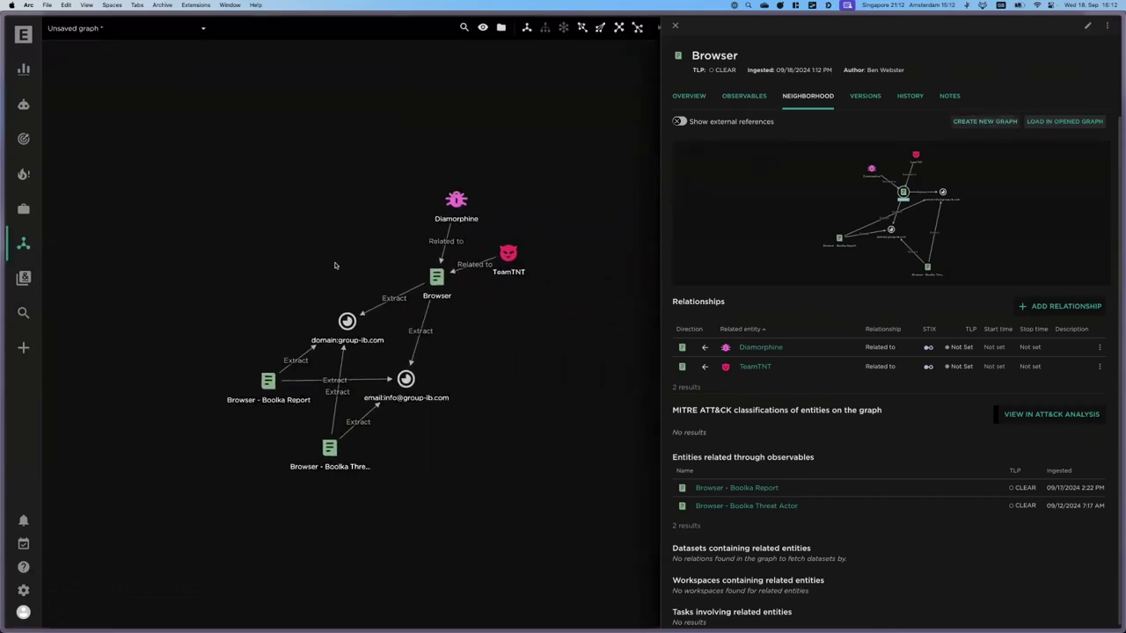
click(744, 97)
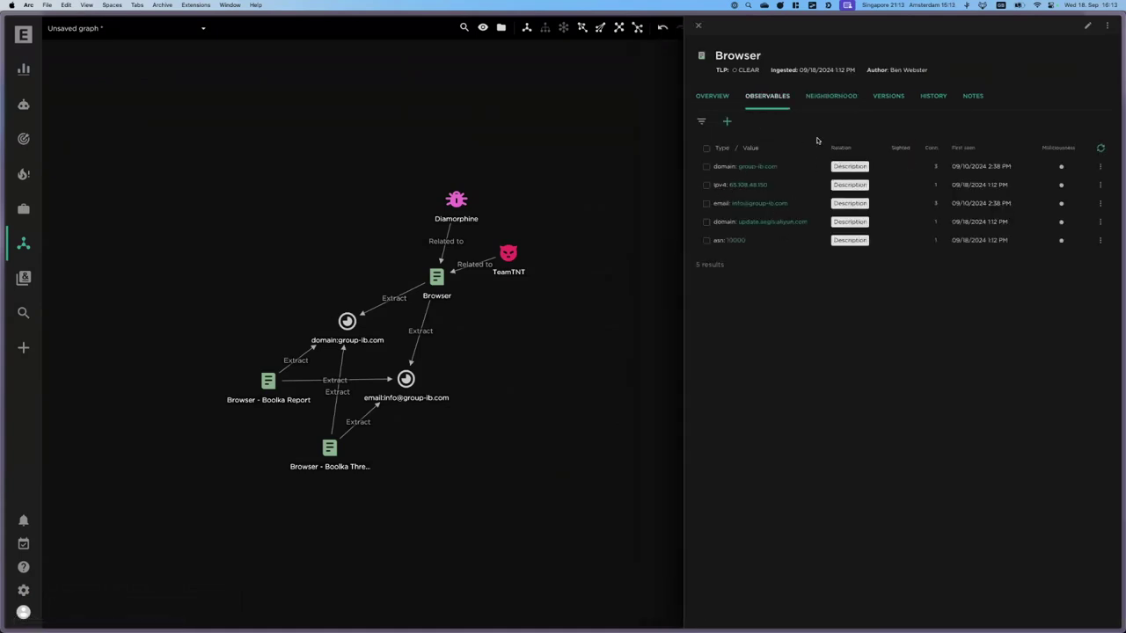
click(710, 105)
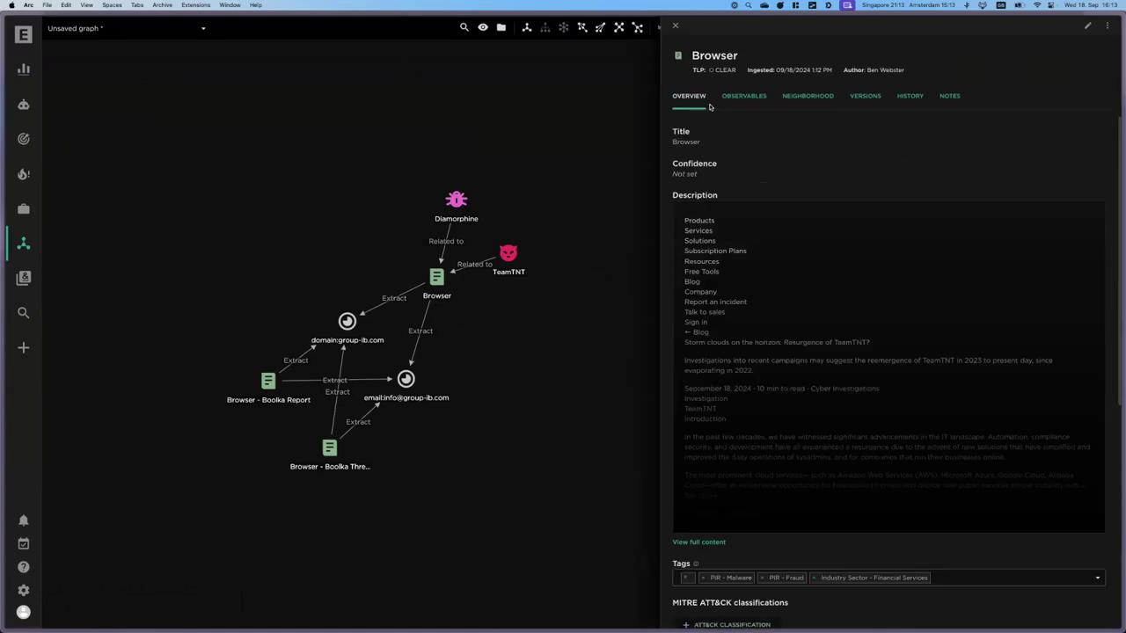
scroll(708, 349, down, 3)
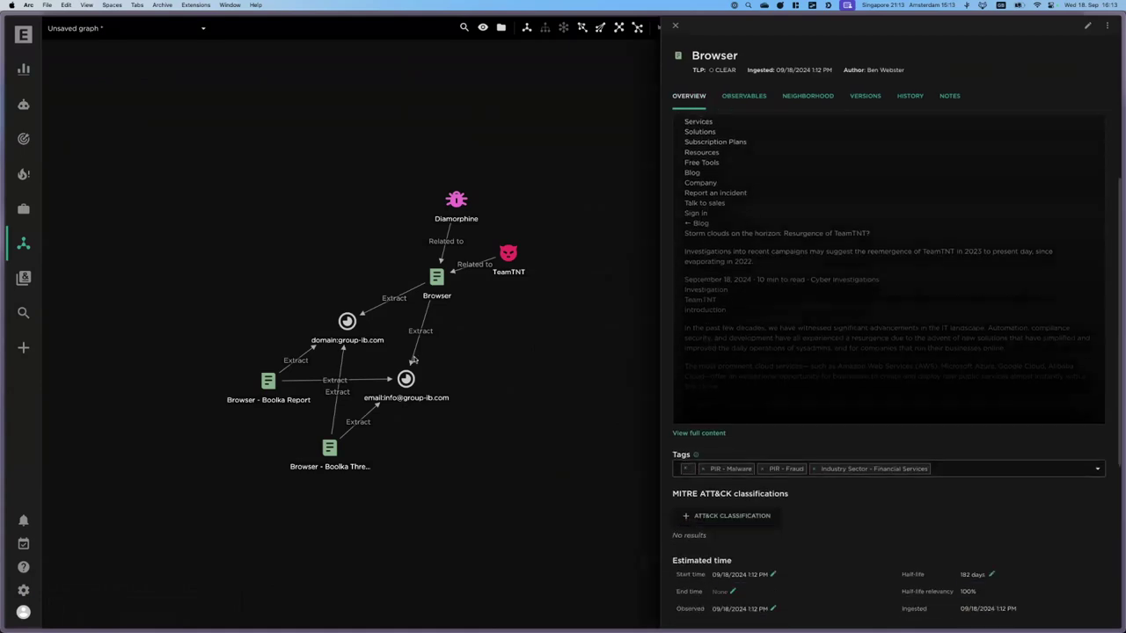
Open the Browser - Boolka Report node from the graph and read the full content of its description
click(270, 380)
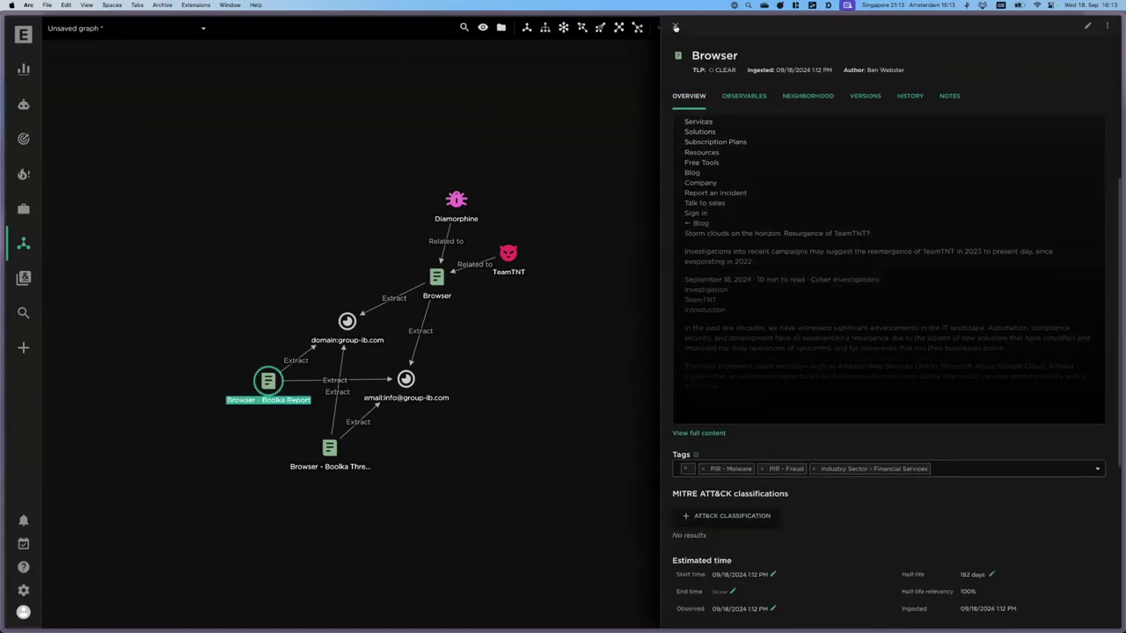
scroll(786, 270, down, 3)
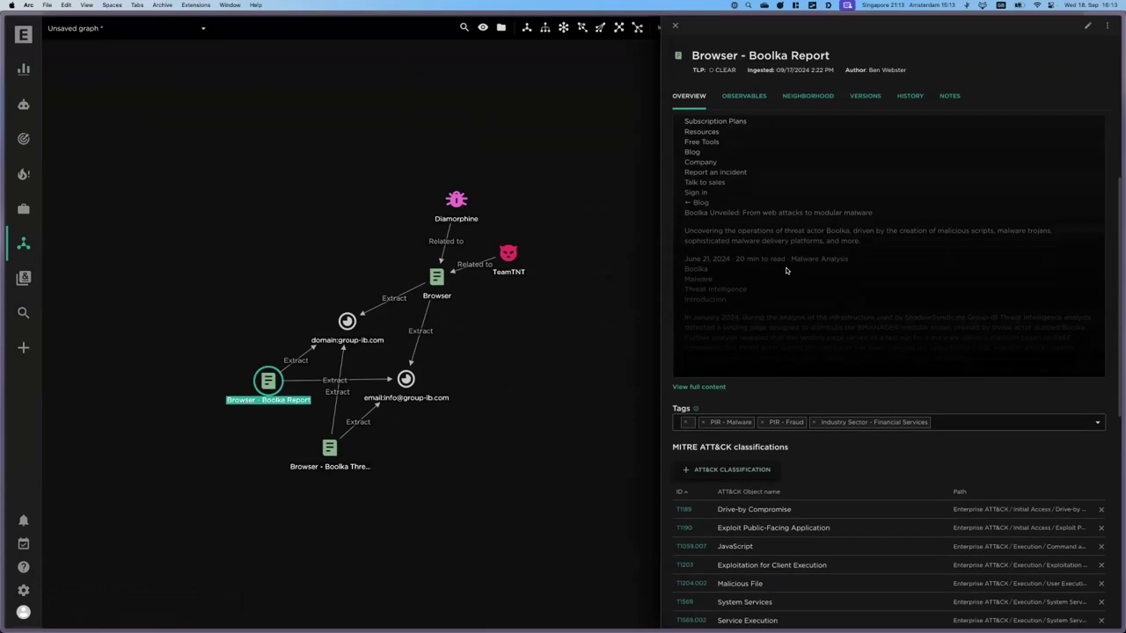
scroll(786, 270, up, 3)
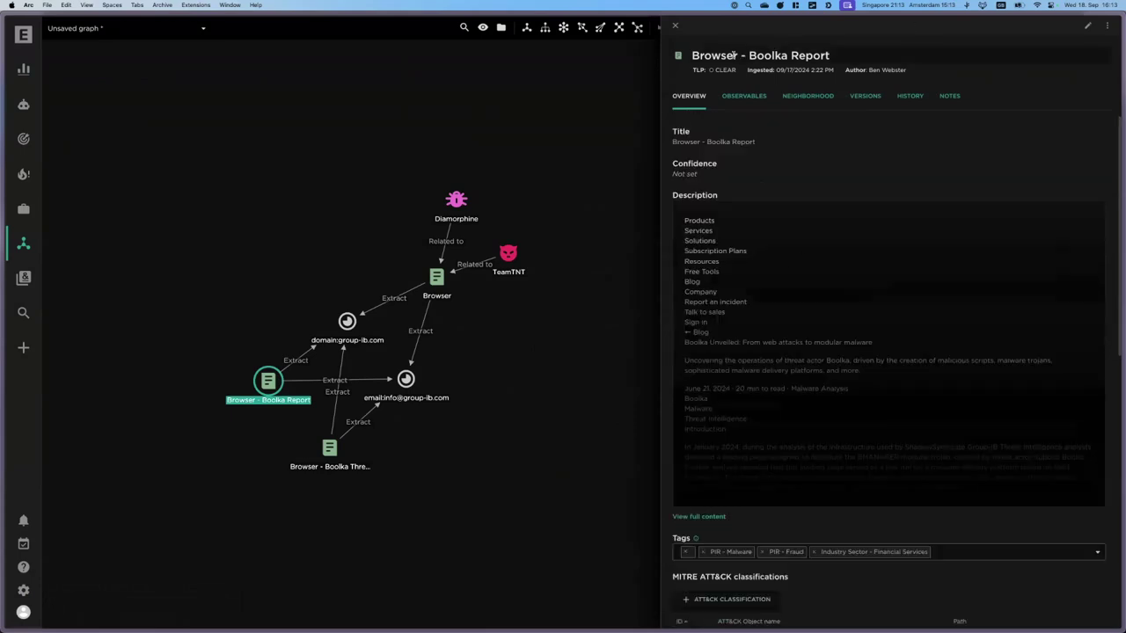
click(681, 517)
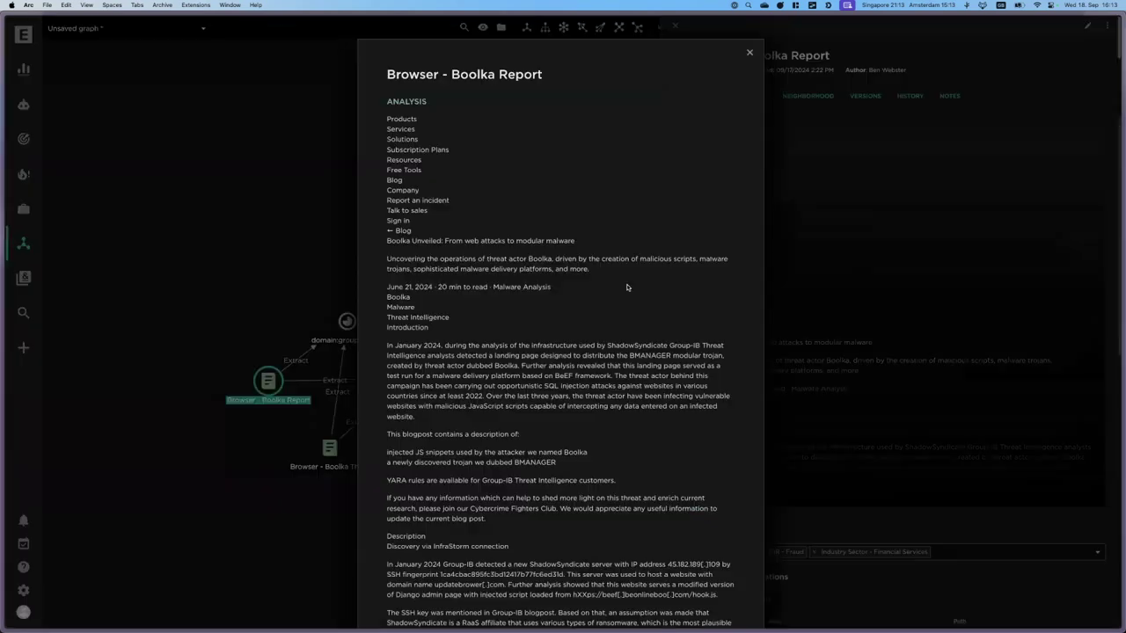
scroll(627, 287, down, 3)
click(810, 255)
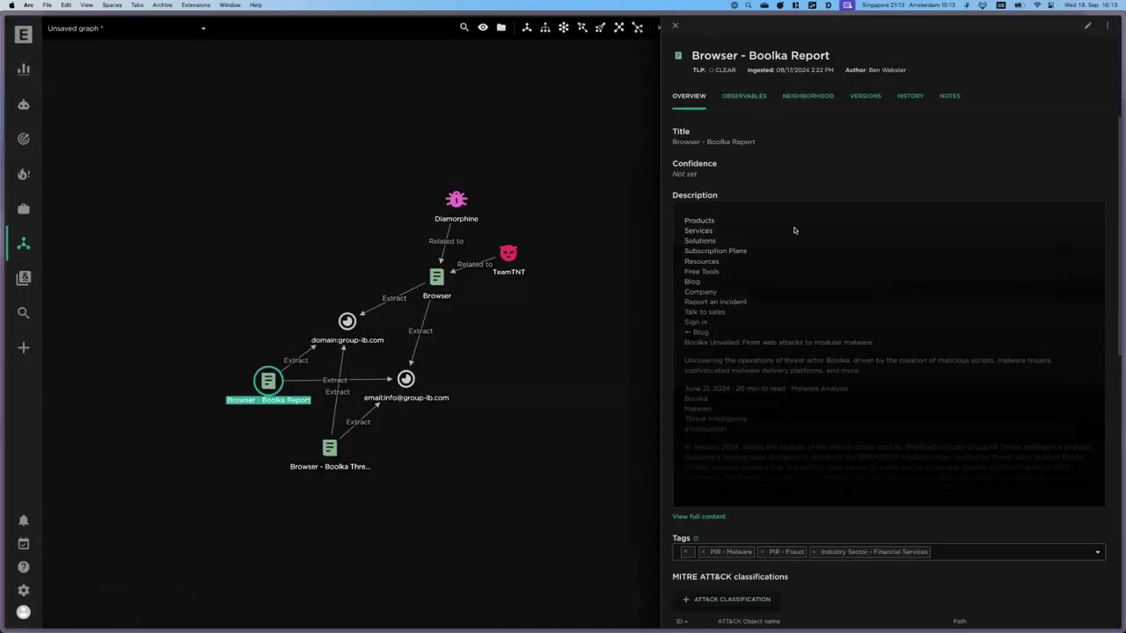
Review the Boolka report's observables, neighborhood relationships, tags and MITRE ATT&CK classifications
click(743, 96)
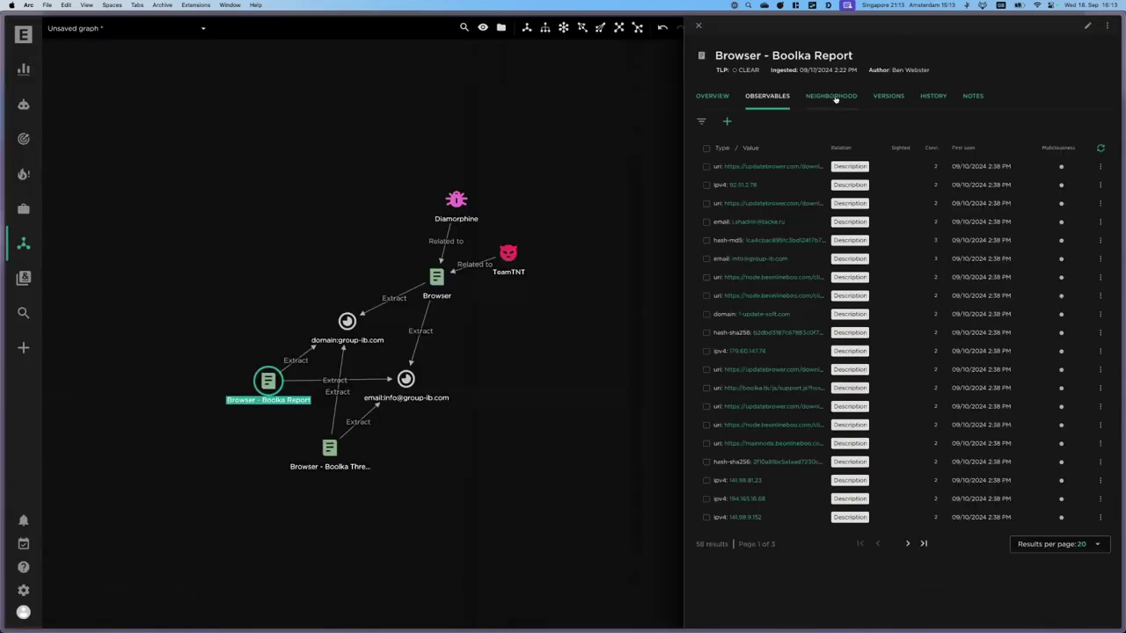
click(835, 98)
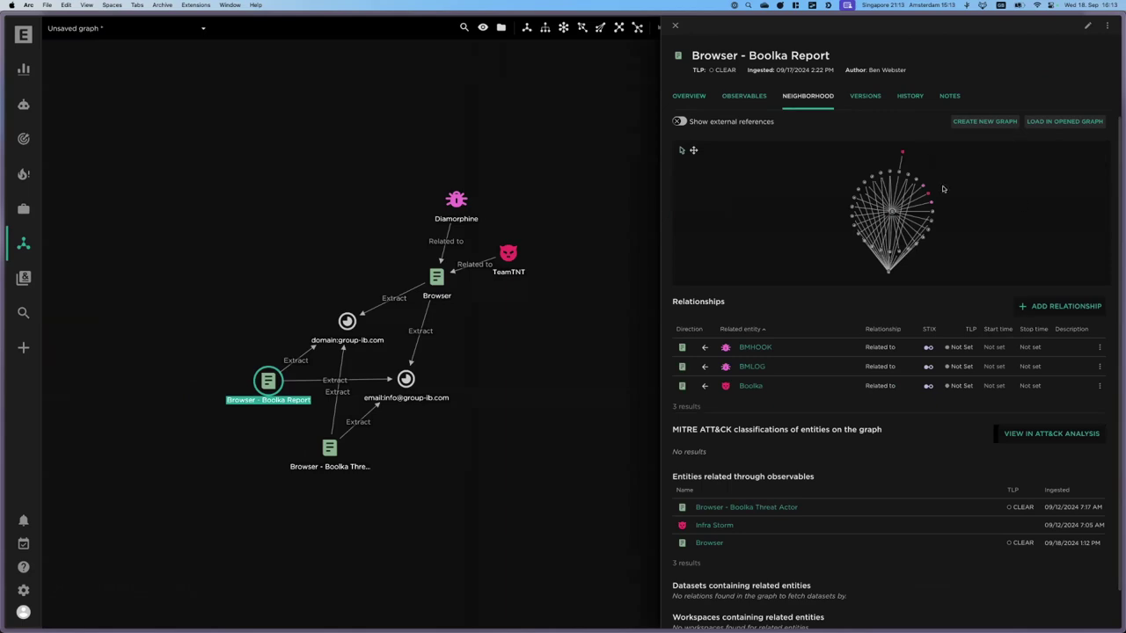
click(688, 95)
scroll(667, 333, down, 5)
scroll(667, 332, down, 3)
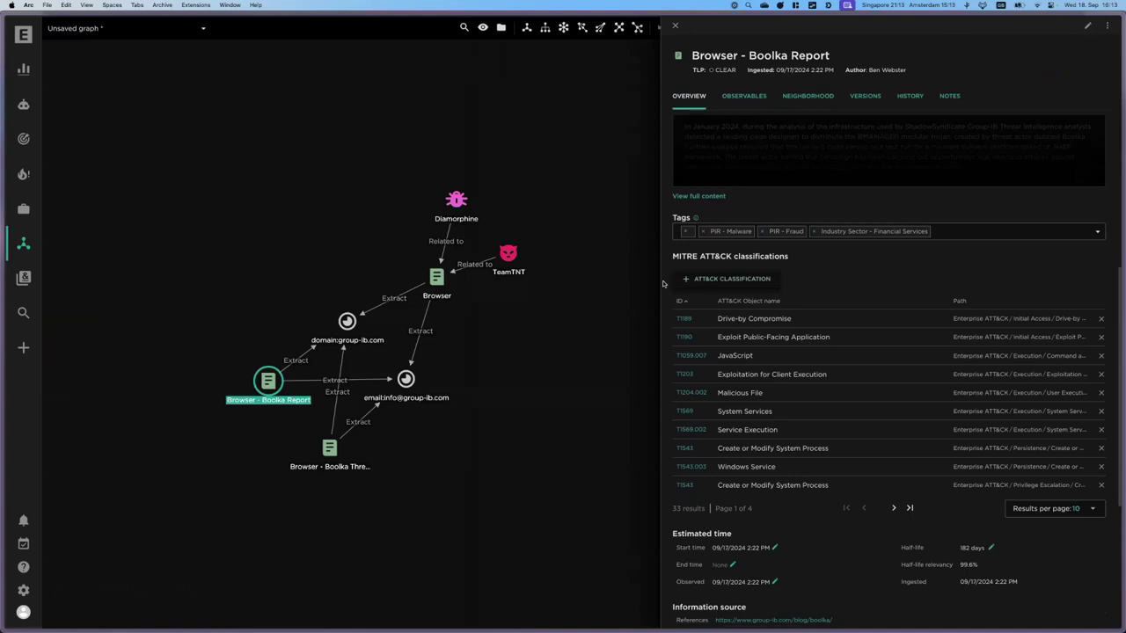
scroll(857, 419, up, 8)
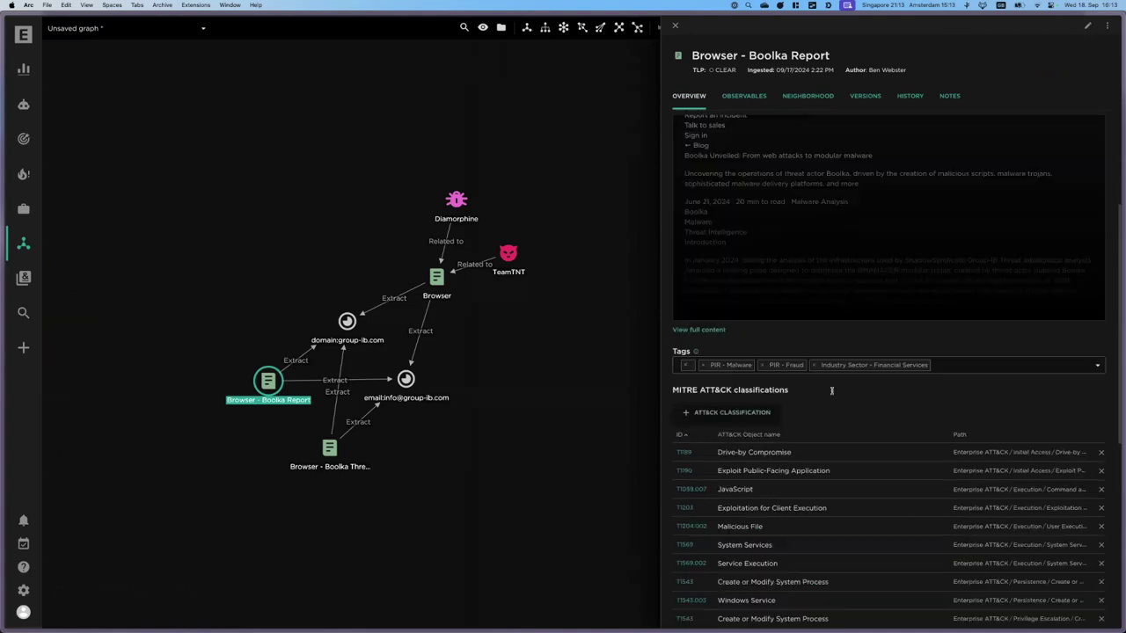
View the Boolka report in an ATT&CK analysis limited to cards with associated entities, and quit without saving
click(1107, 27)
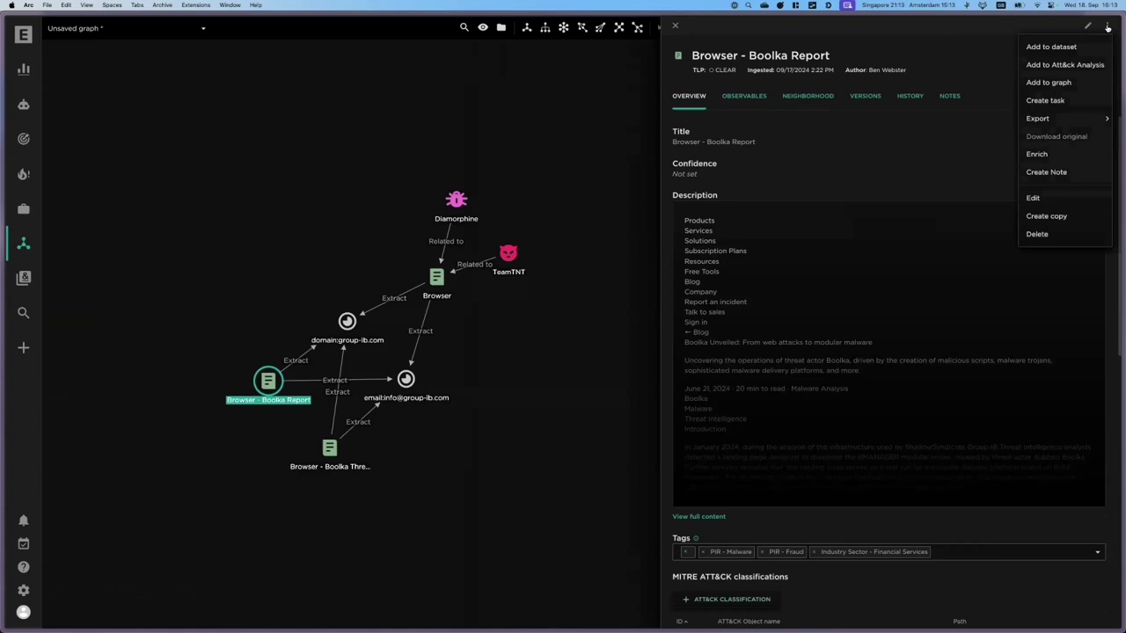
click(1076, 67)
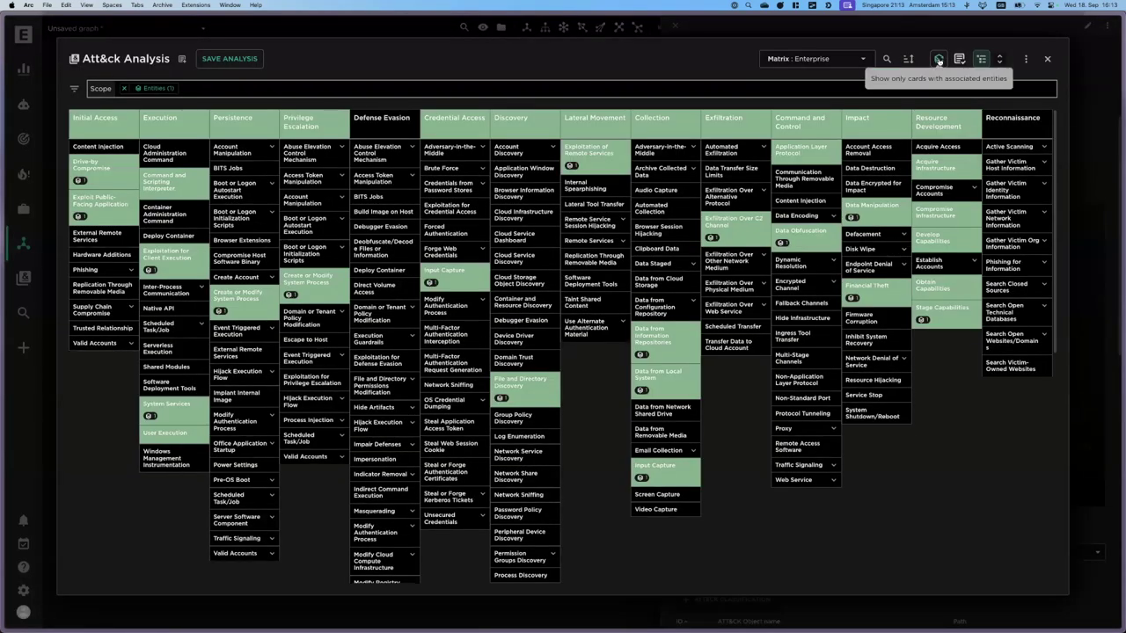
click(939, 59)
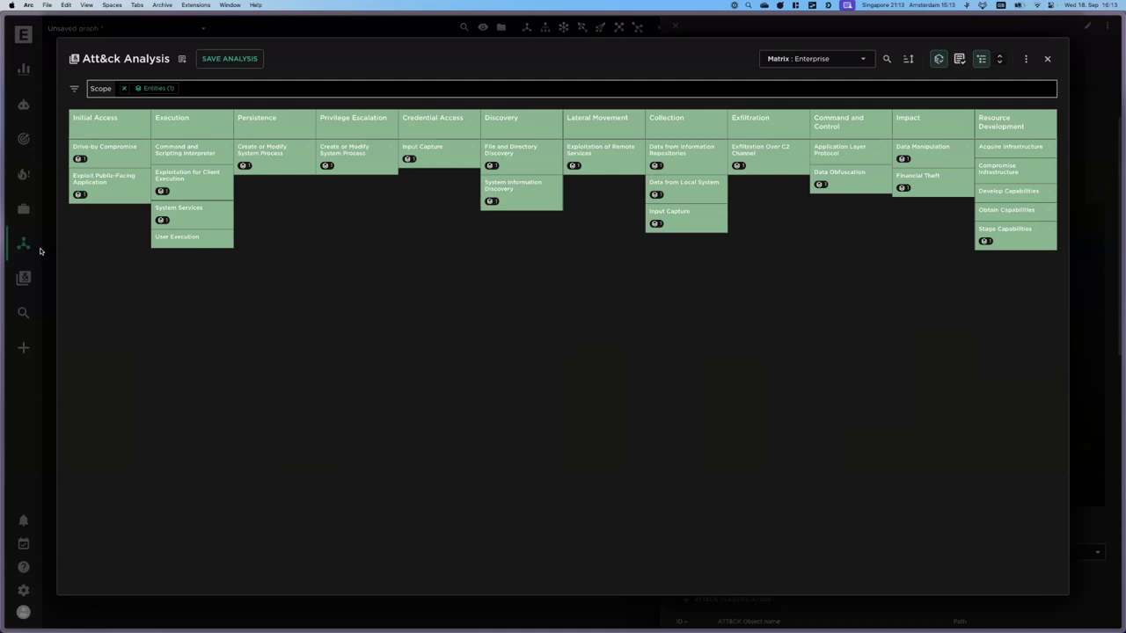
click(1048, 58)
click(680, 360)
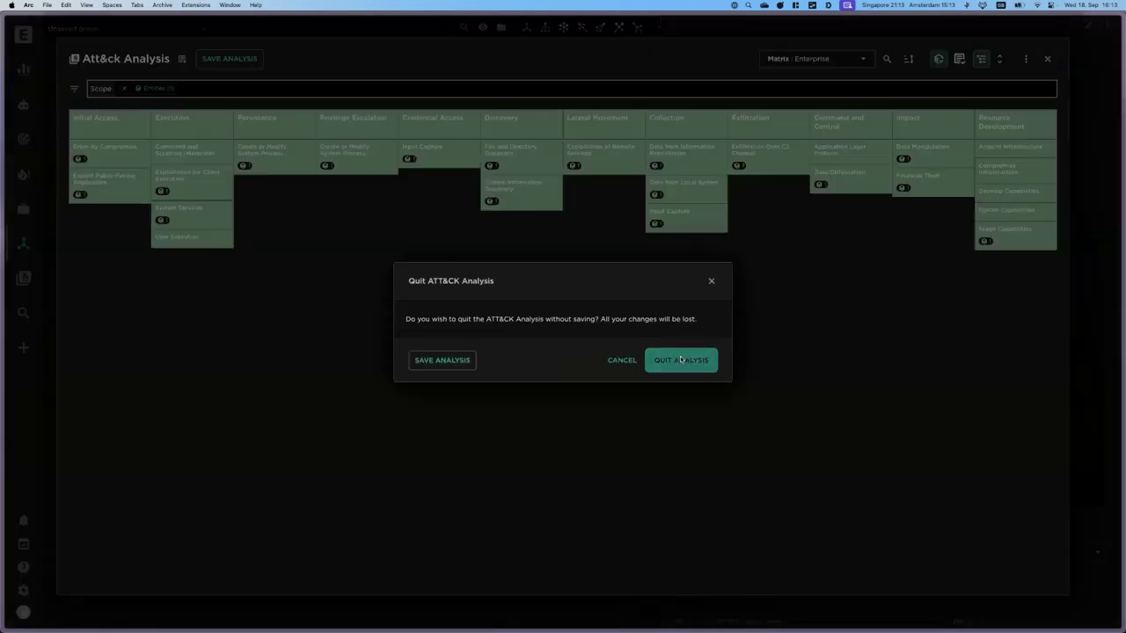
Open the saved ATT&CK analysis Trend Analysis - Sept 2024
click(24, 278)
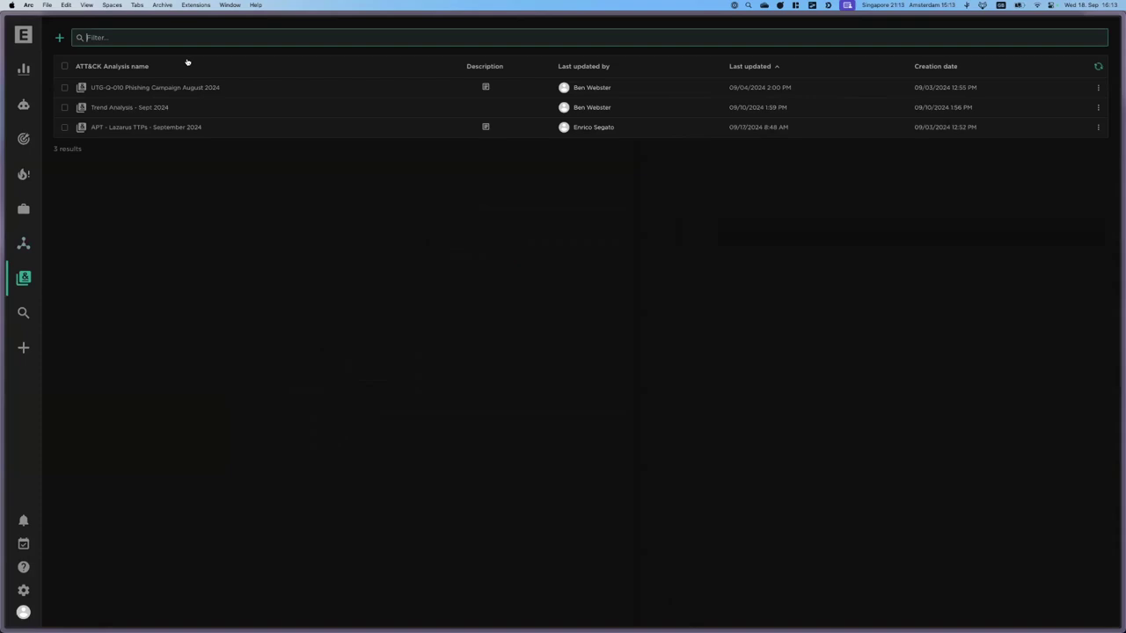
click(145, 109)
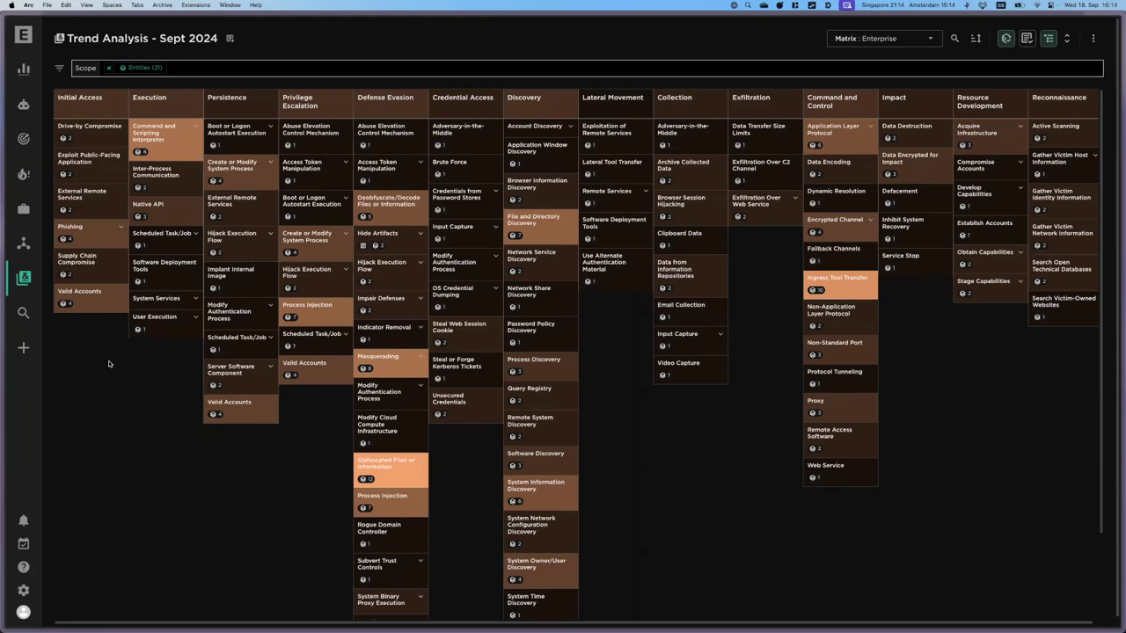
Search all entities for ransomware in place of the existing query, and show 20 results per page
click(23, 313)
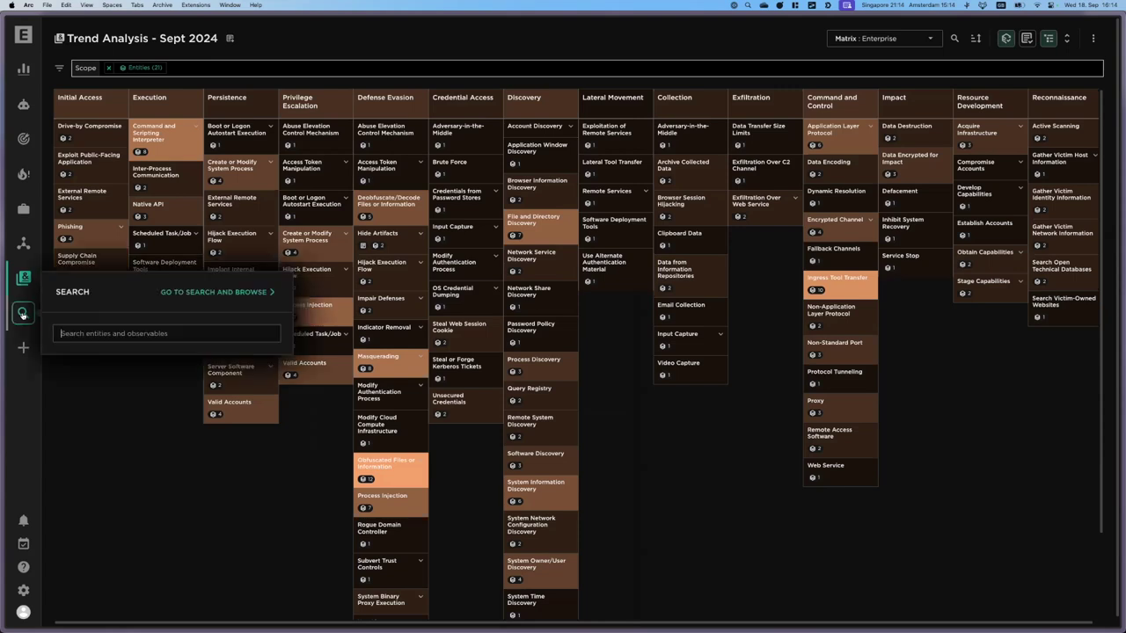
click(205, 292)
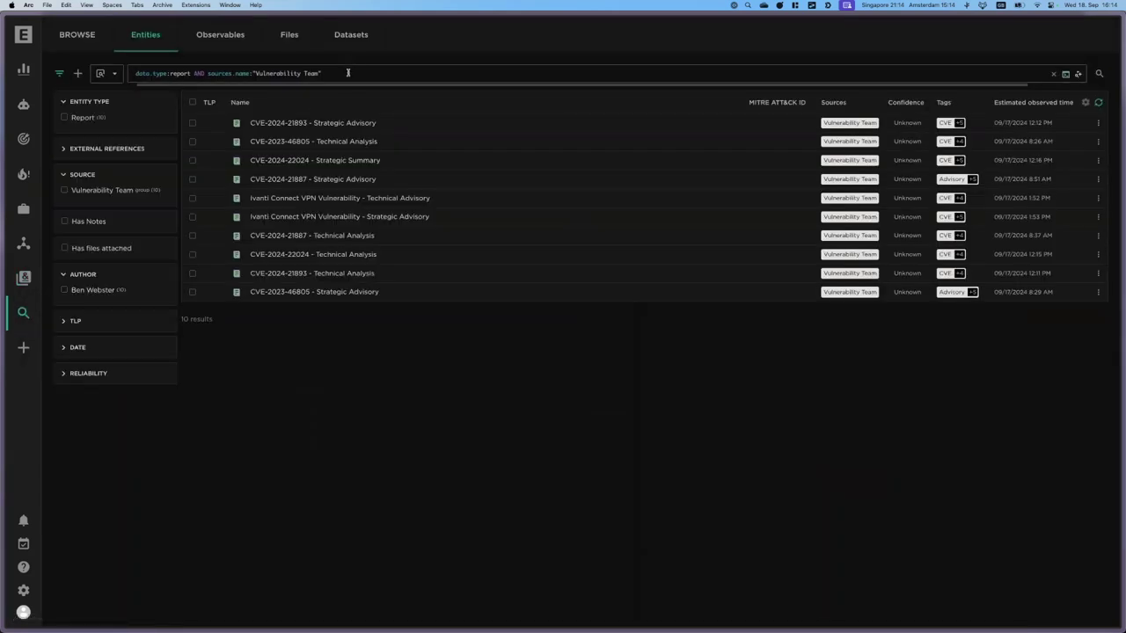
click(347, 73)
text(ransomware)
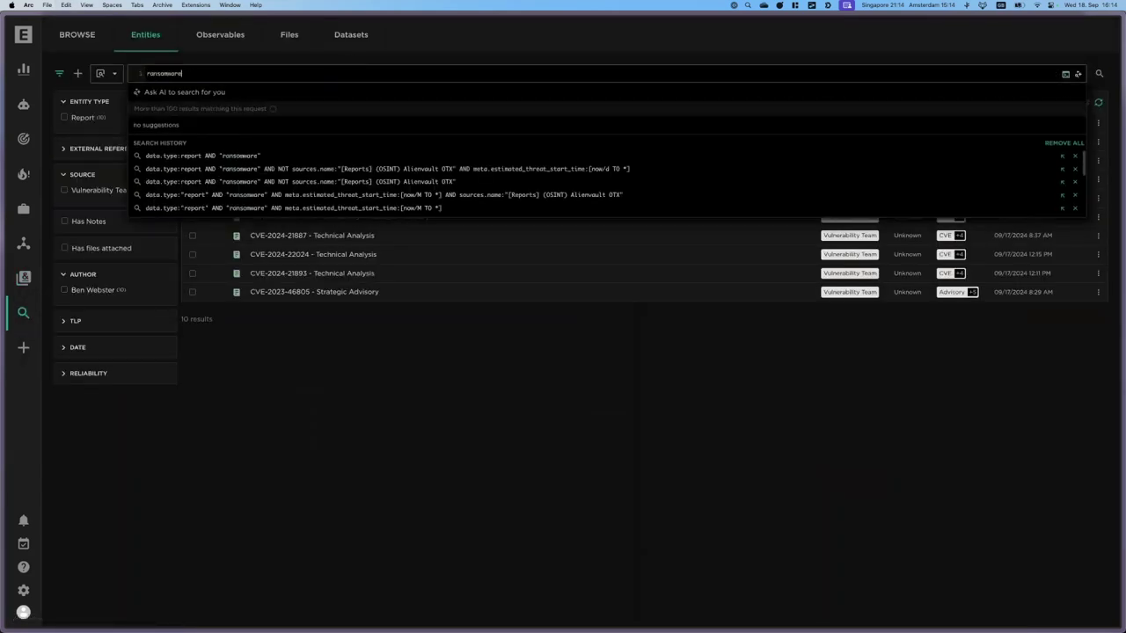
key(Return)
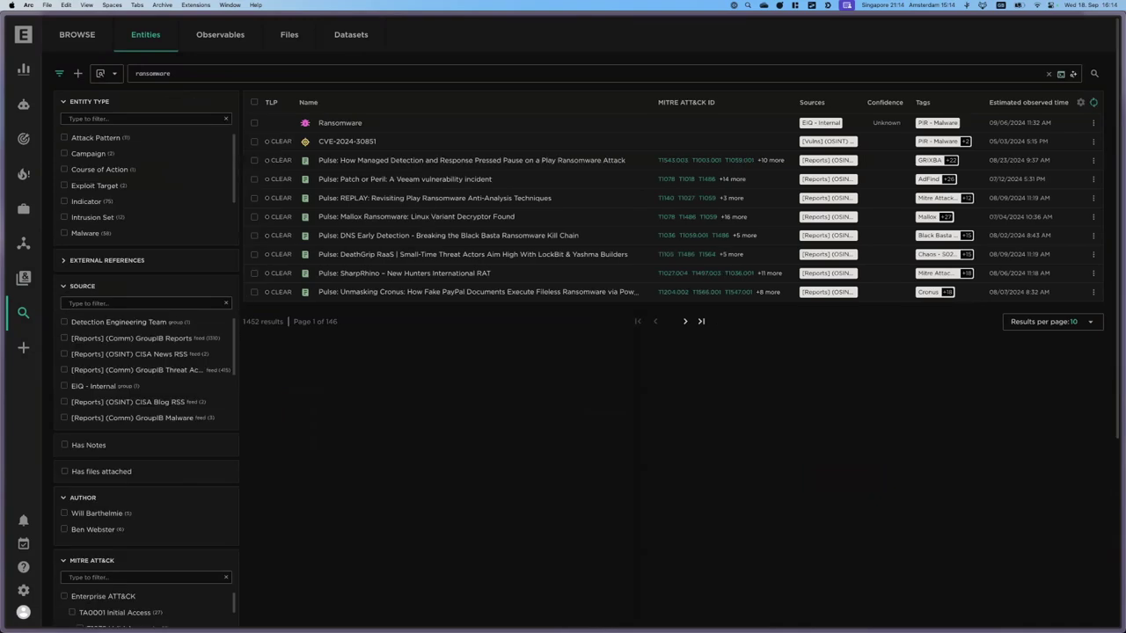
click(1024, 322)
click(1016, 357)
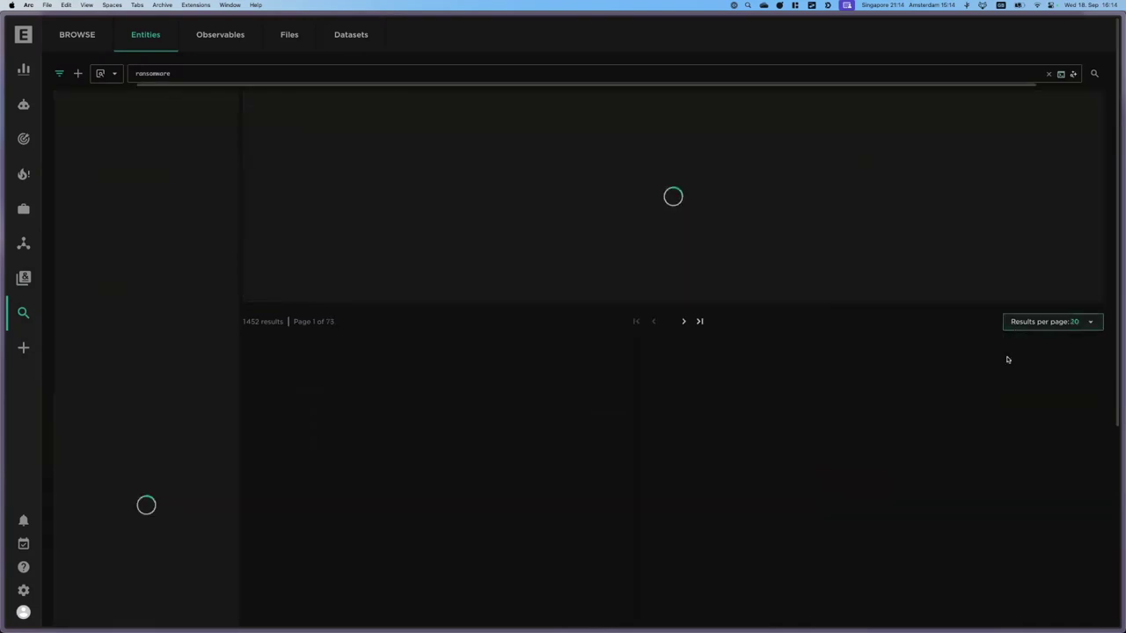
Refine the entity search to ransomware AND data.type:report AND meta.estimated_threat_start_time:[now/M TO *] and run it
click(186, 73)
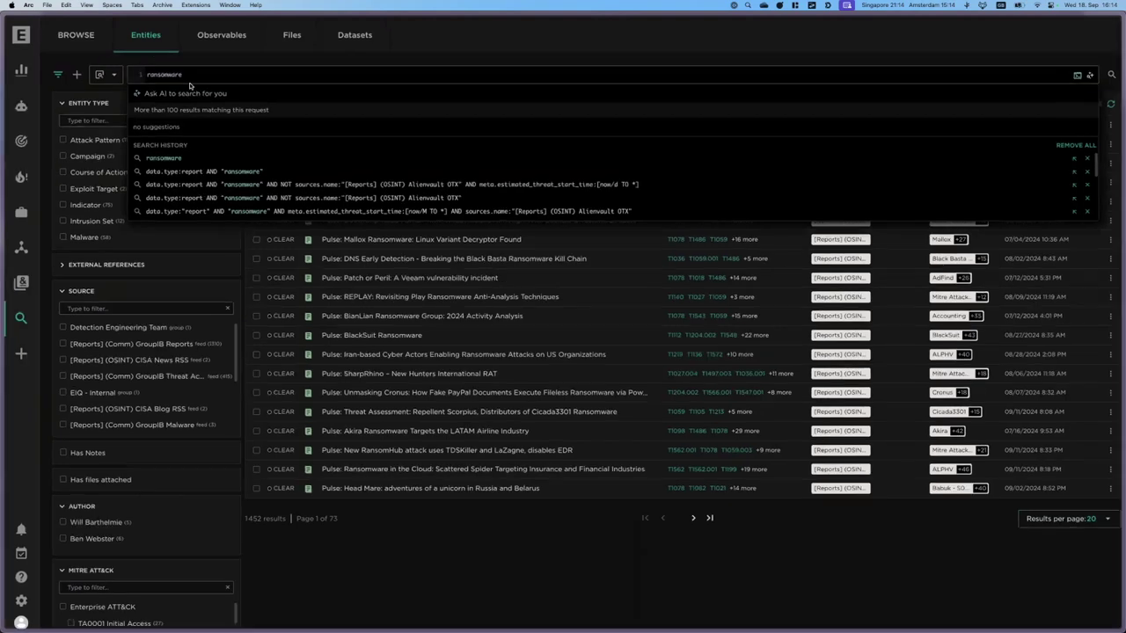
text(AND data)
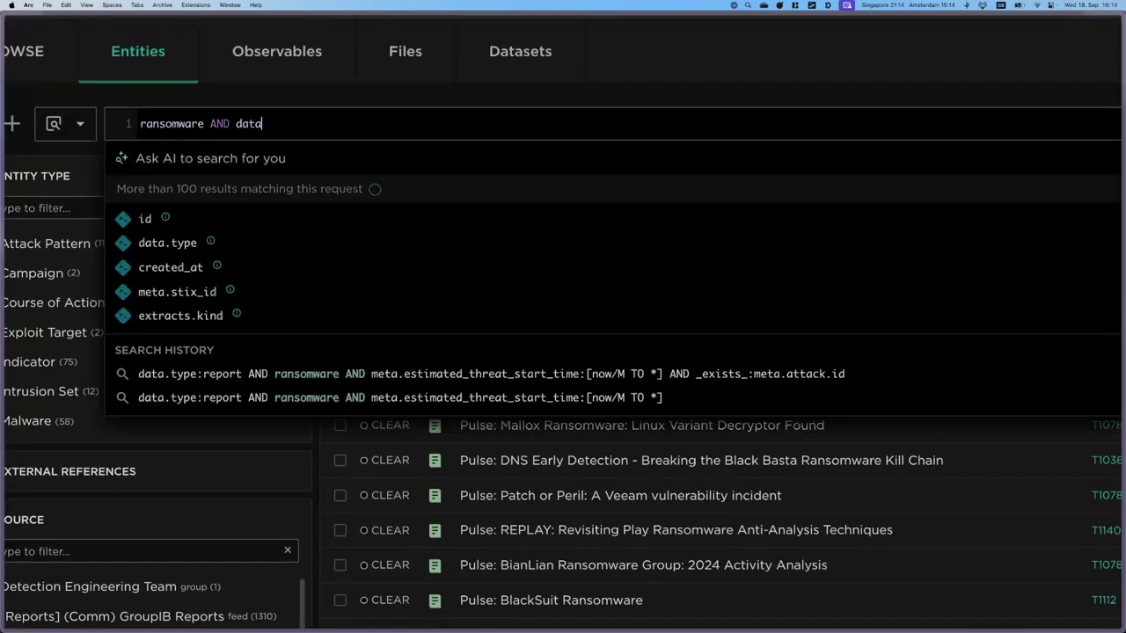
text(.type:report AND time)
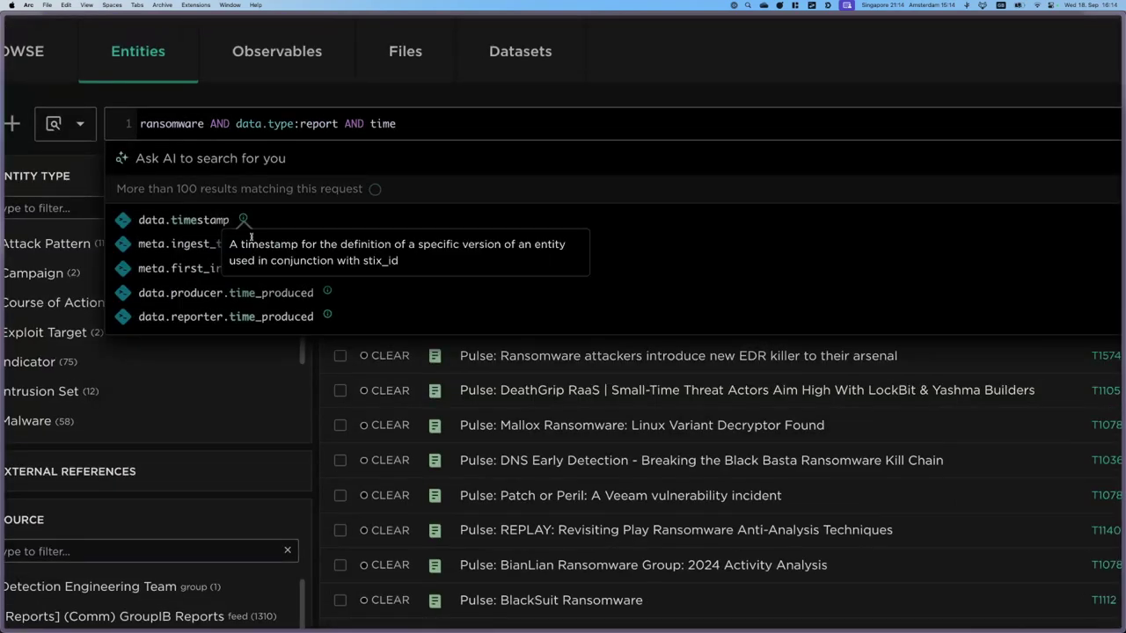
scroll(264, 253, down, 5)
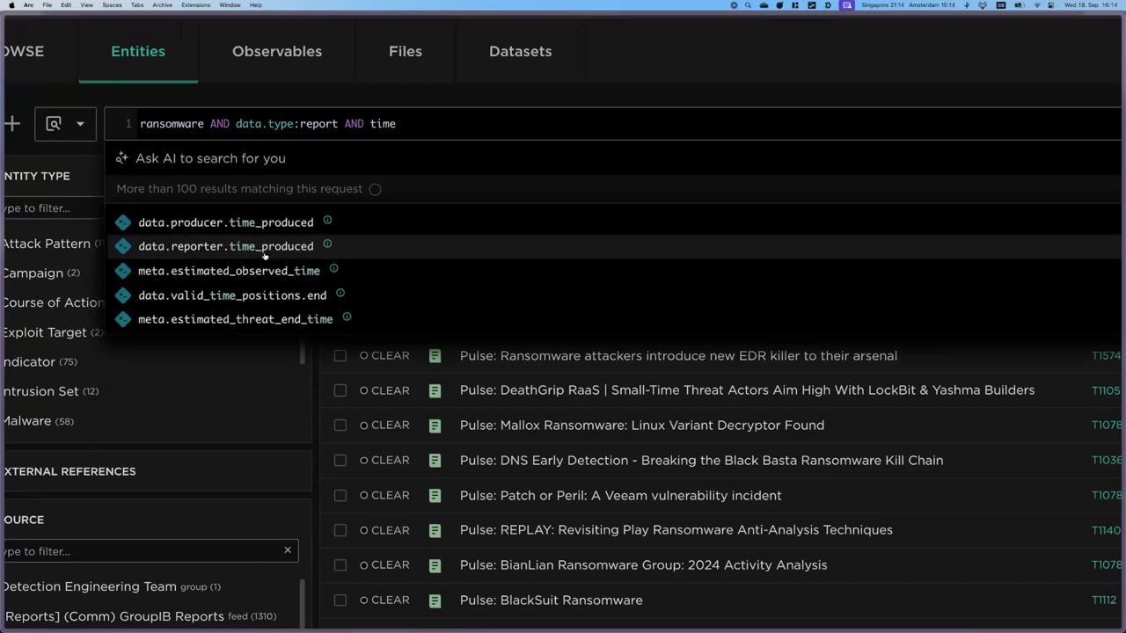
key(Down)
key(Down)
key(Return)
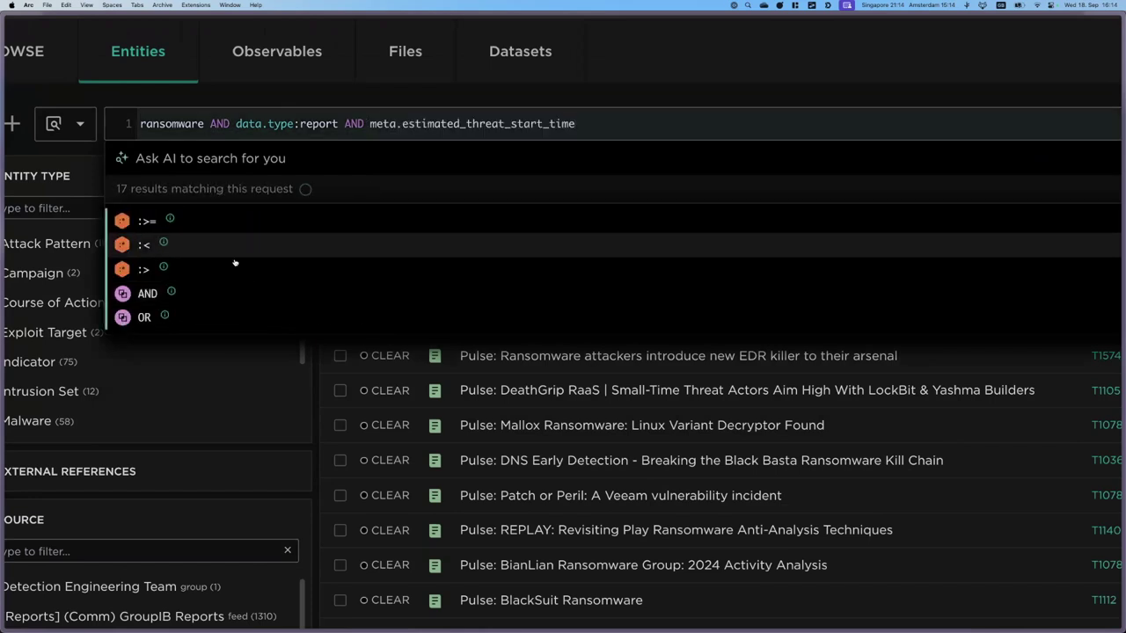
click(184, 221)
click(170, 318)
key(Return)
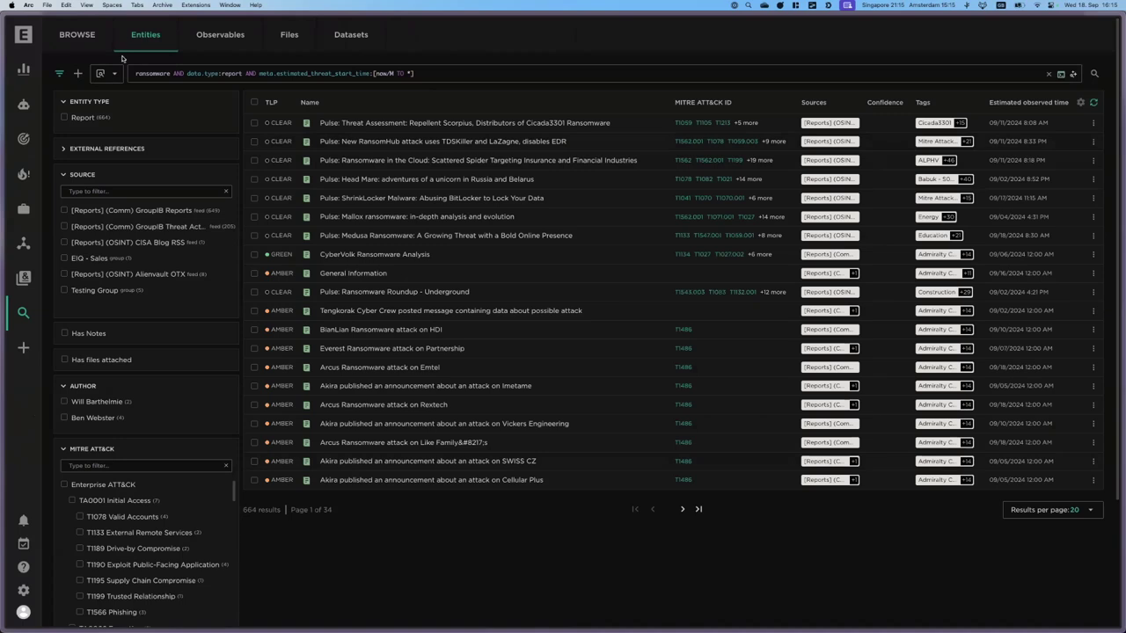
Review the overview, observables and neighborhood of the report on Repellent Scorpius, Distributors of Cicada3301 Ransomware, and close it
click(419, 123)
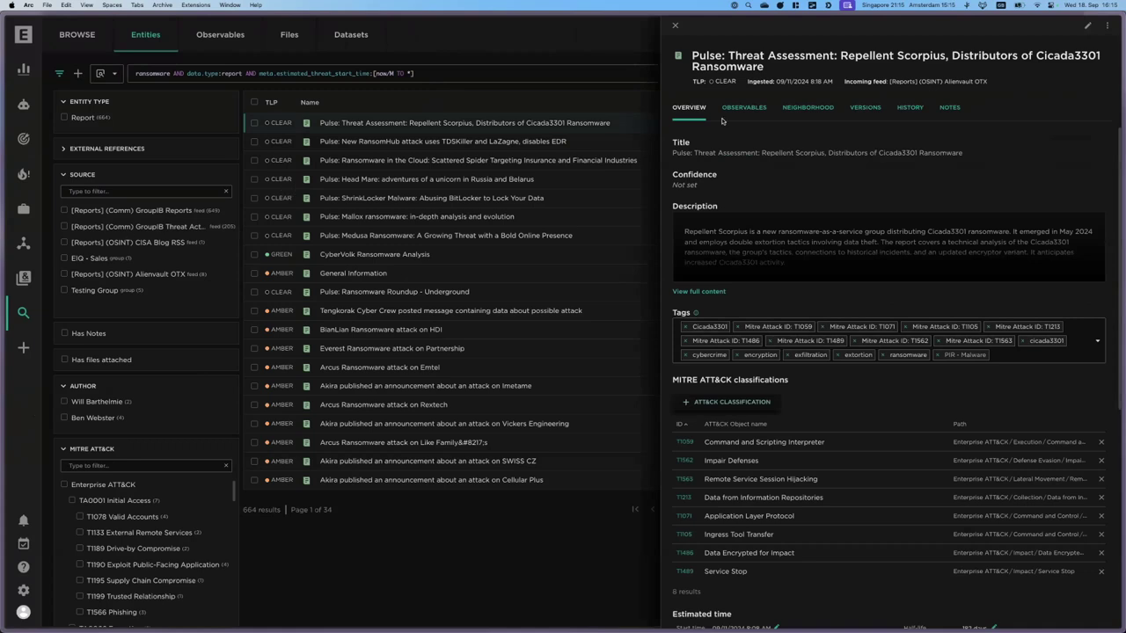
click(747, 107)
click(822, 112)
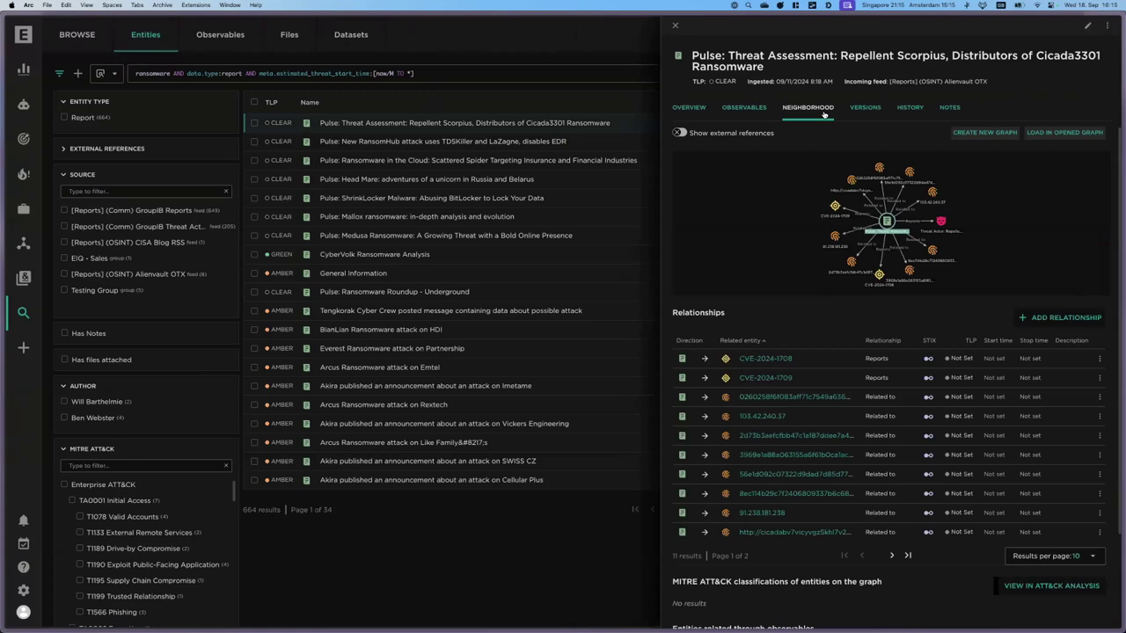
click(676, 26)
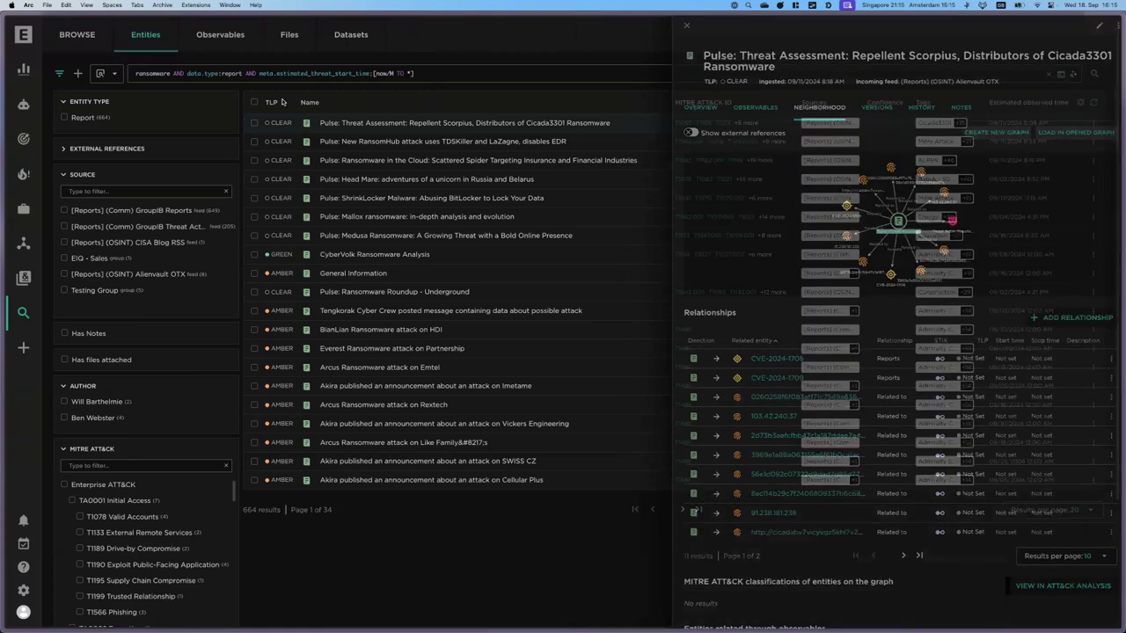
Examine the bulk tag, TLP color and export options for all reports on the page without applying any, and clear the selection
click(254, 102)
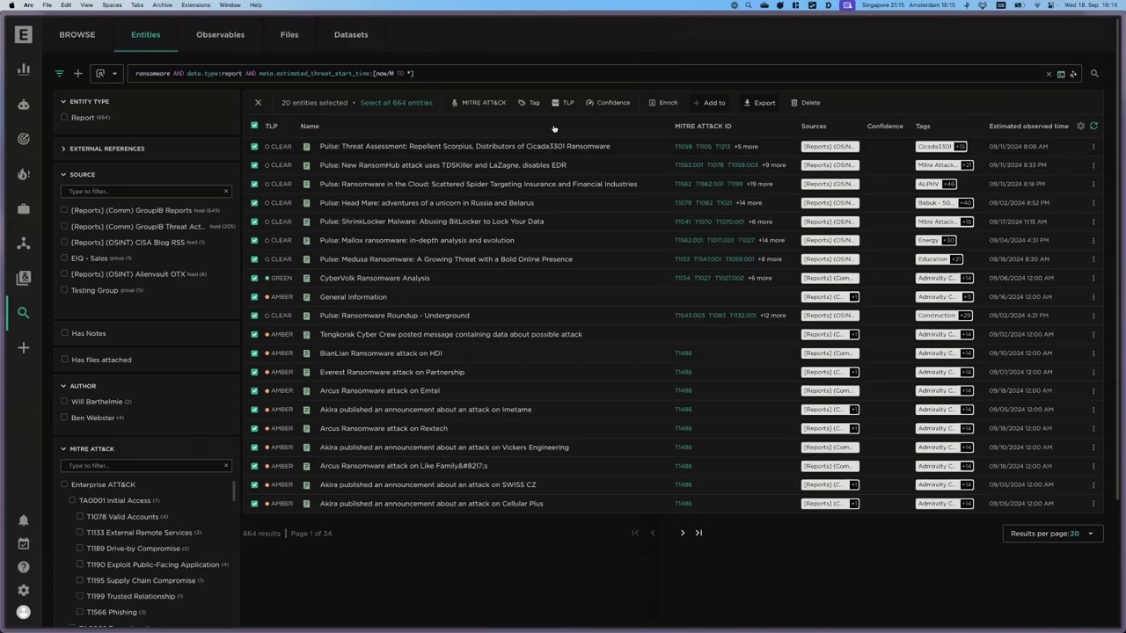
click(530, 104)
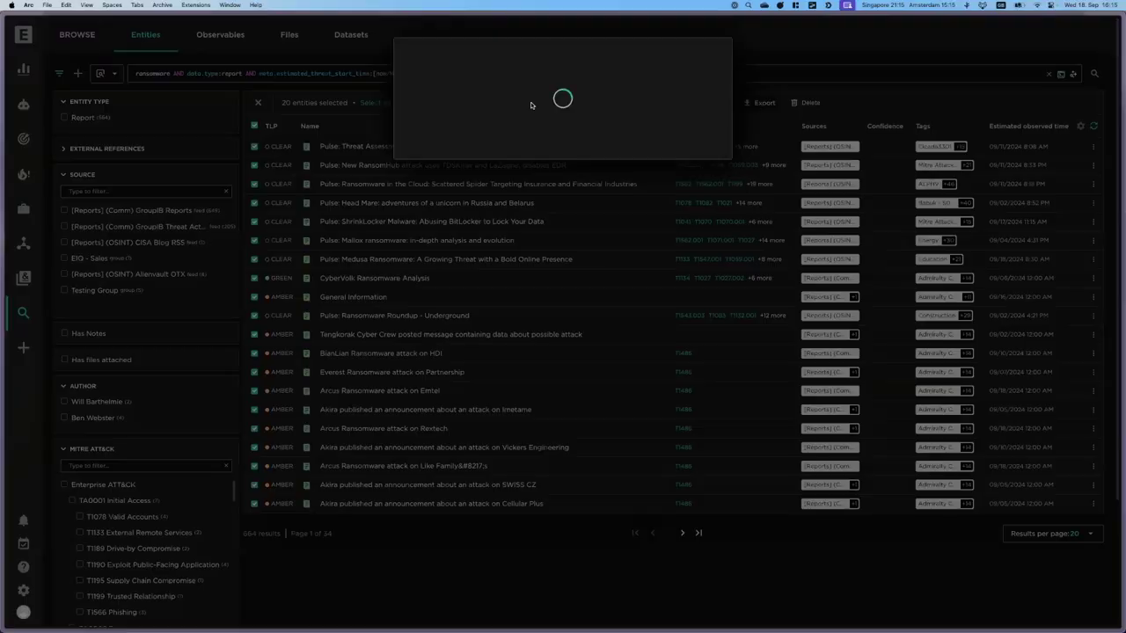
click(711, 58)
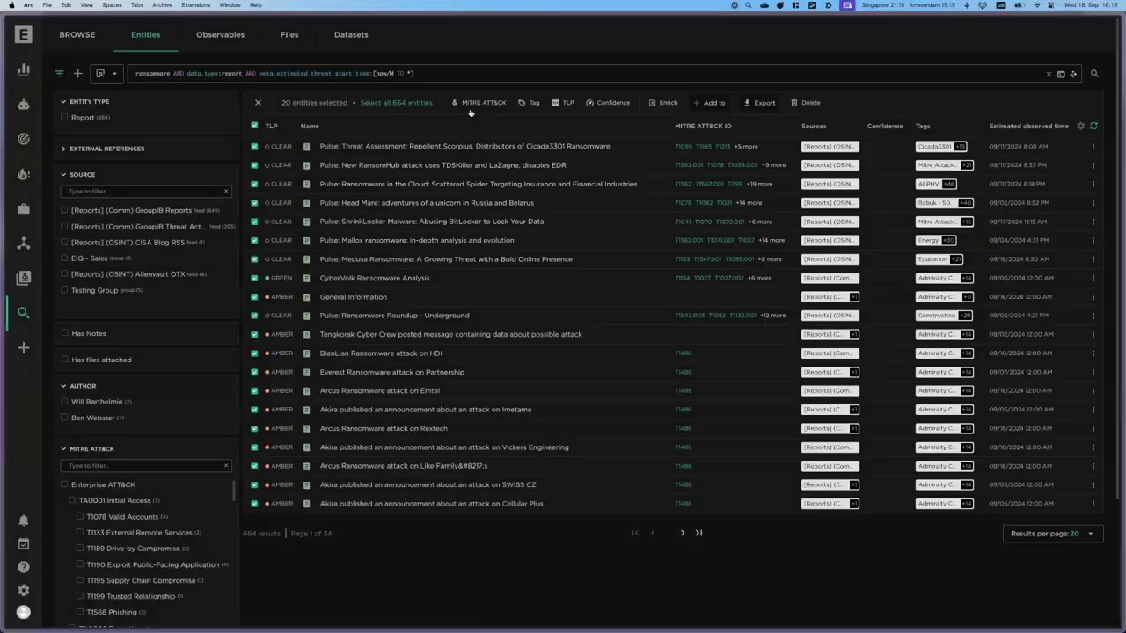
click(567, 105)
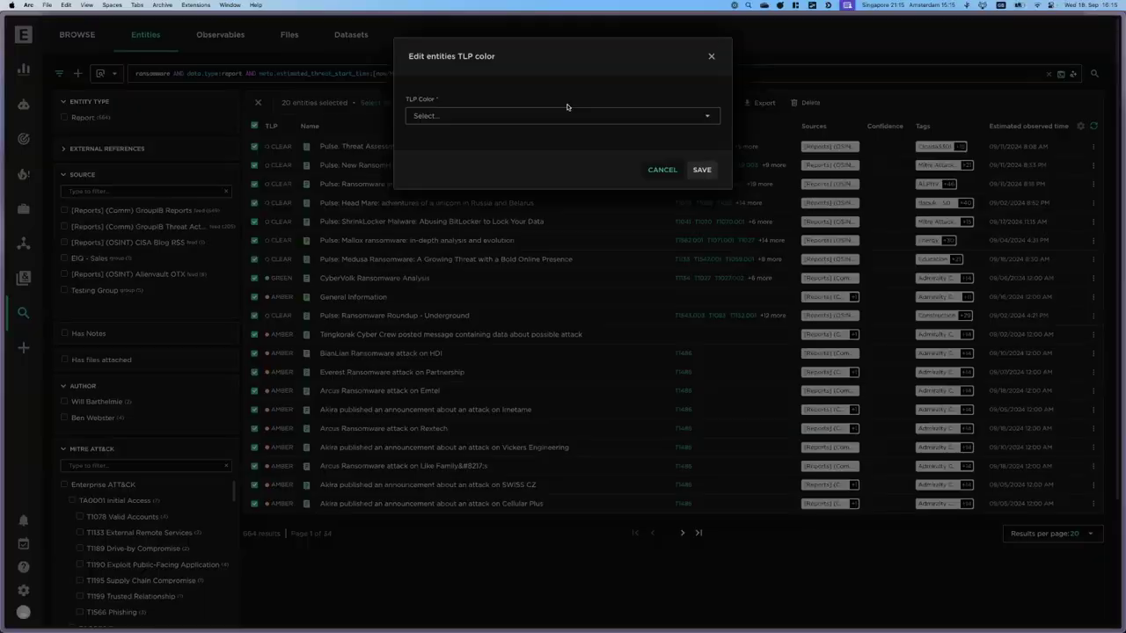
click(712, 58)
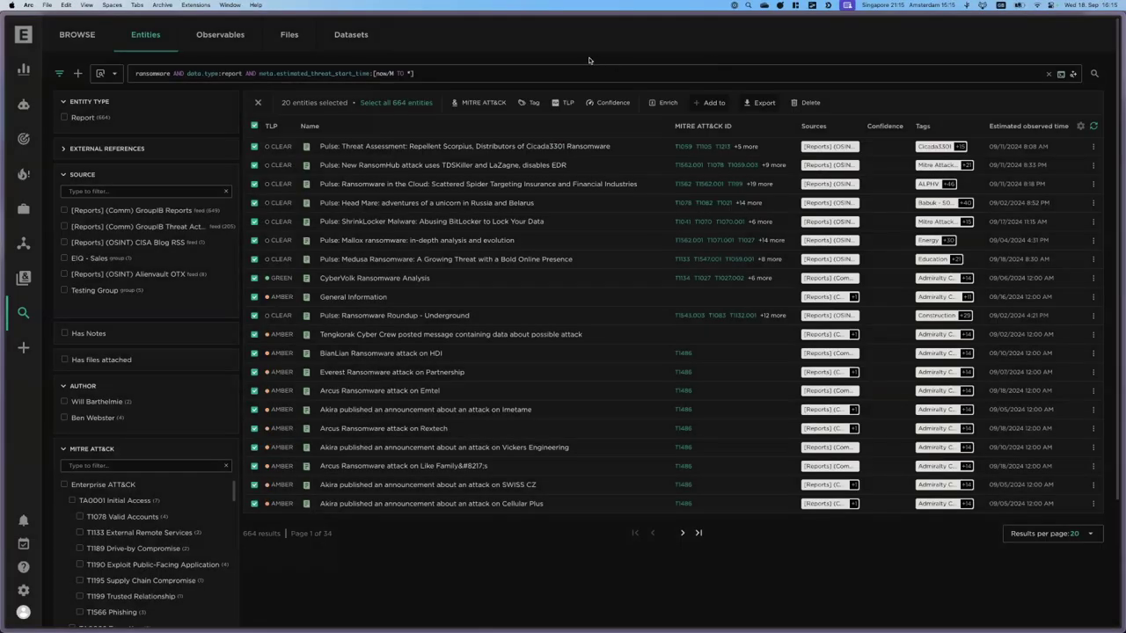
click(759, 104)
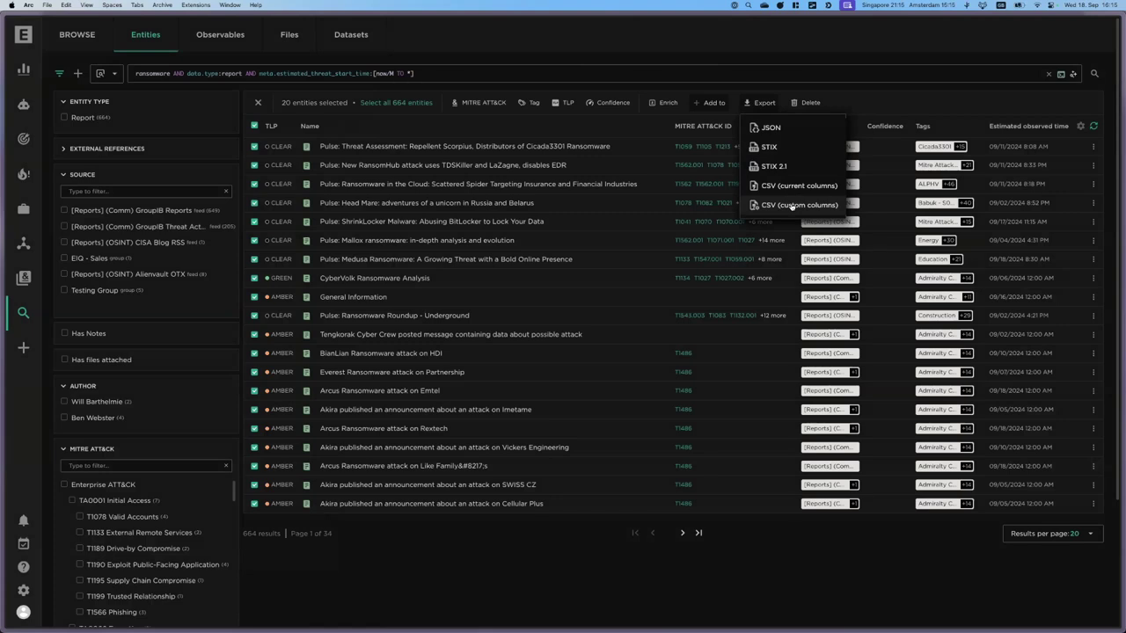
click(442, 67)
click(456, 55)
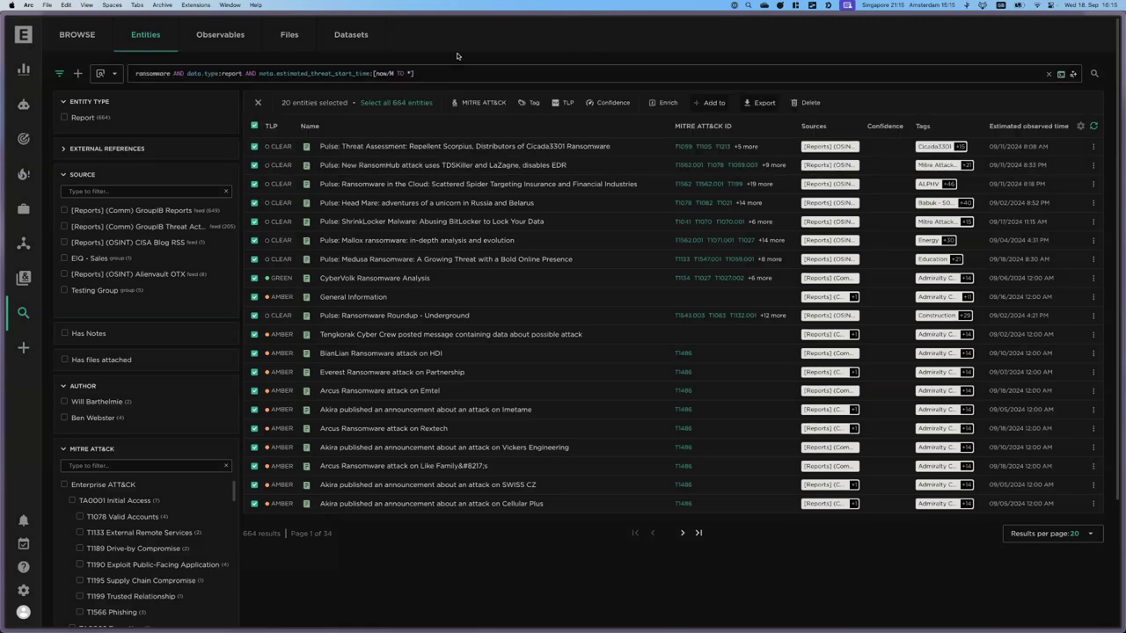
click(258, 102)
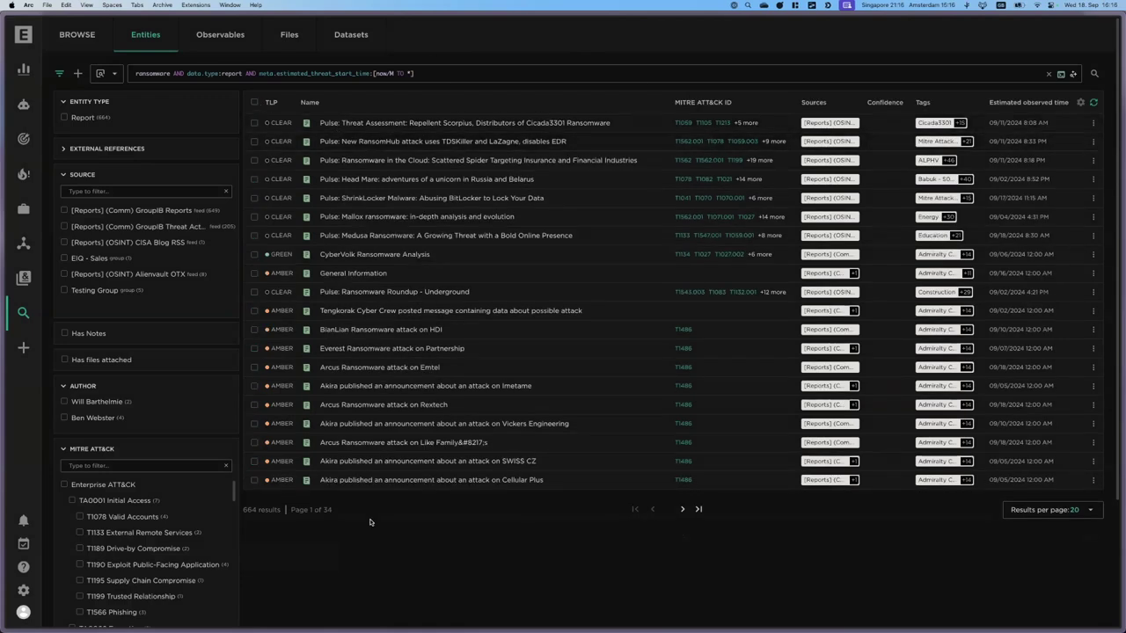
Filter the discovered entities by the [Vulns] NVD Cisco ASA Critical Vulns discovery rule in place of [Reports] Election interference
click(27, 139)
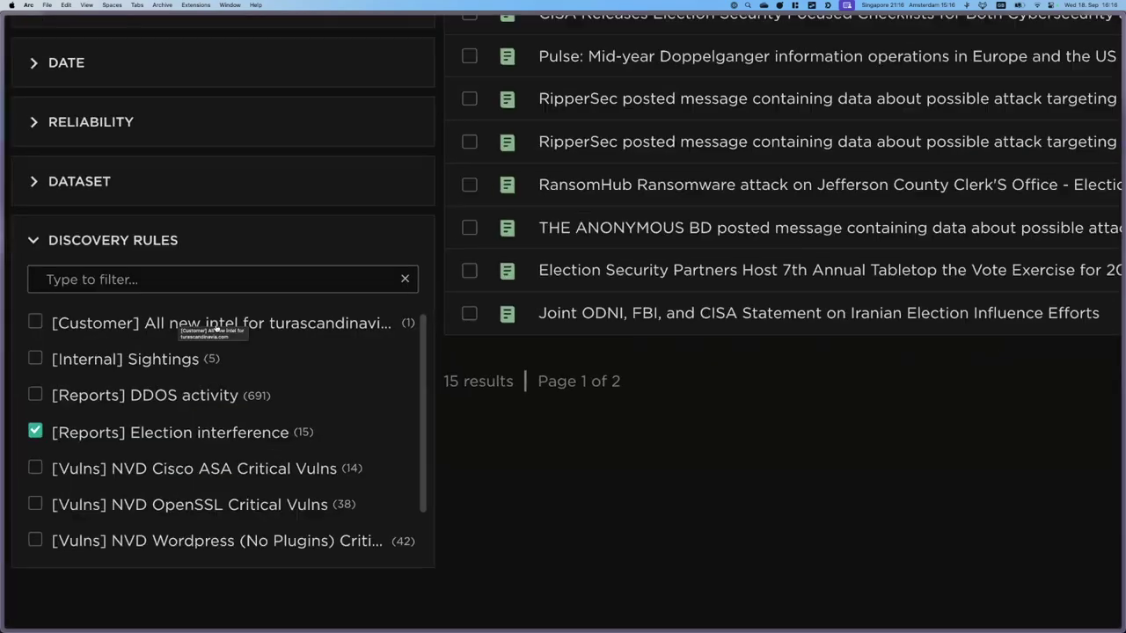
scroll(247, 344, down, 1)
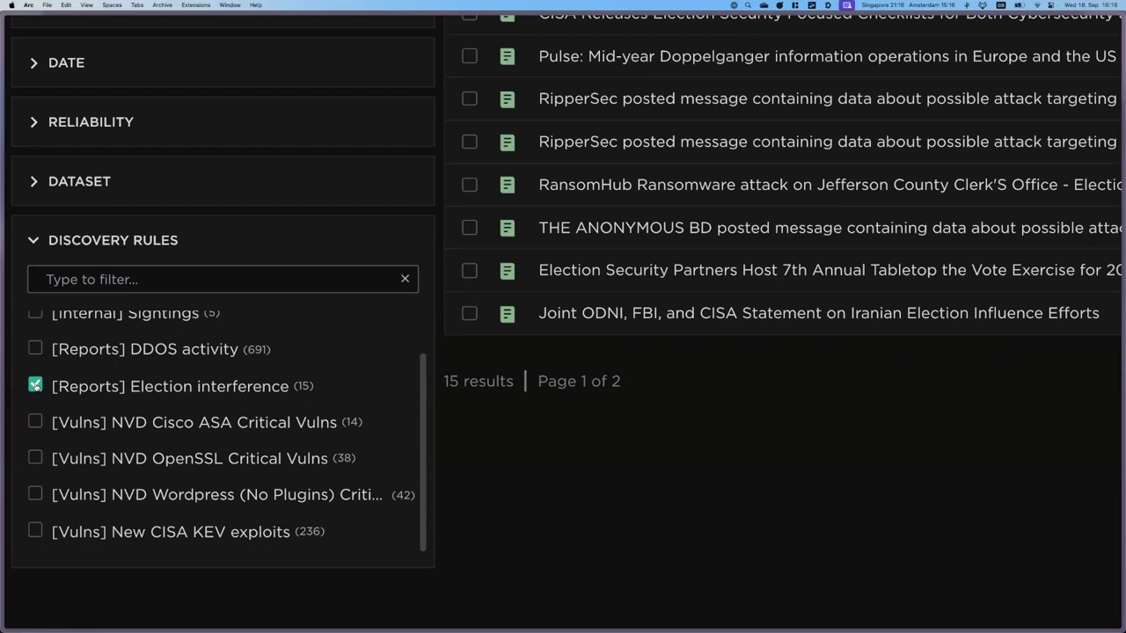
click(35, 385)
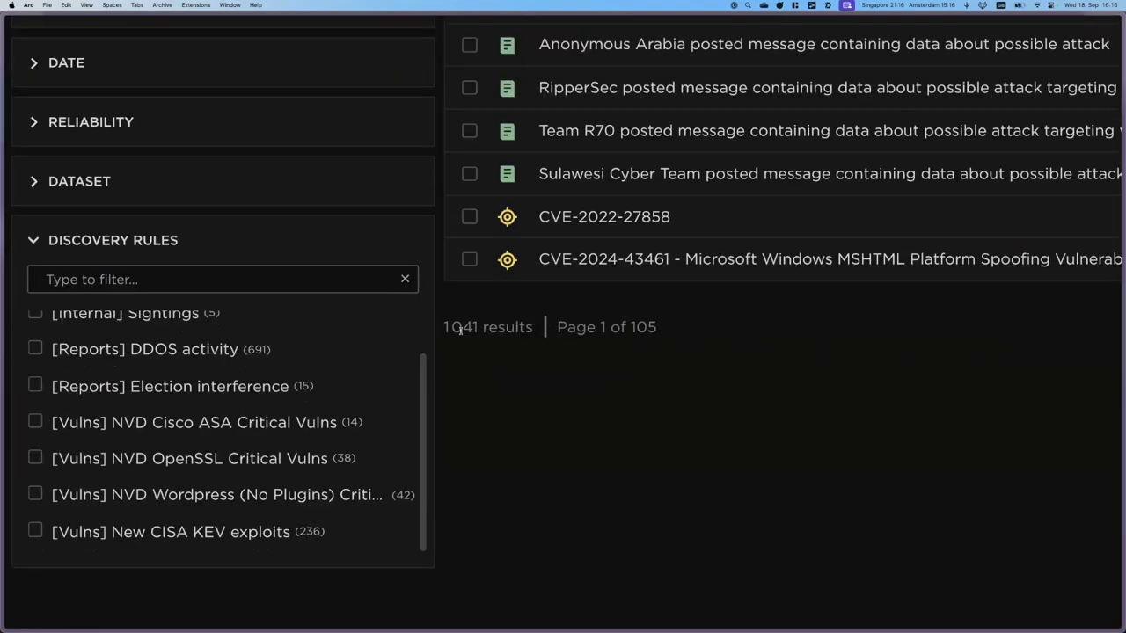
key(super+minus)
key(super+minus)
key(super+minus)
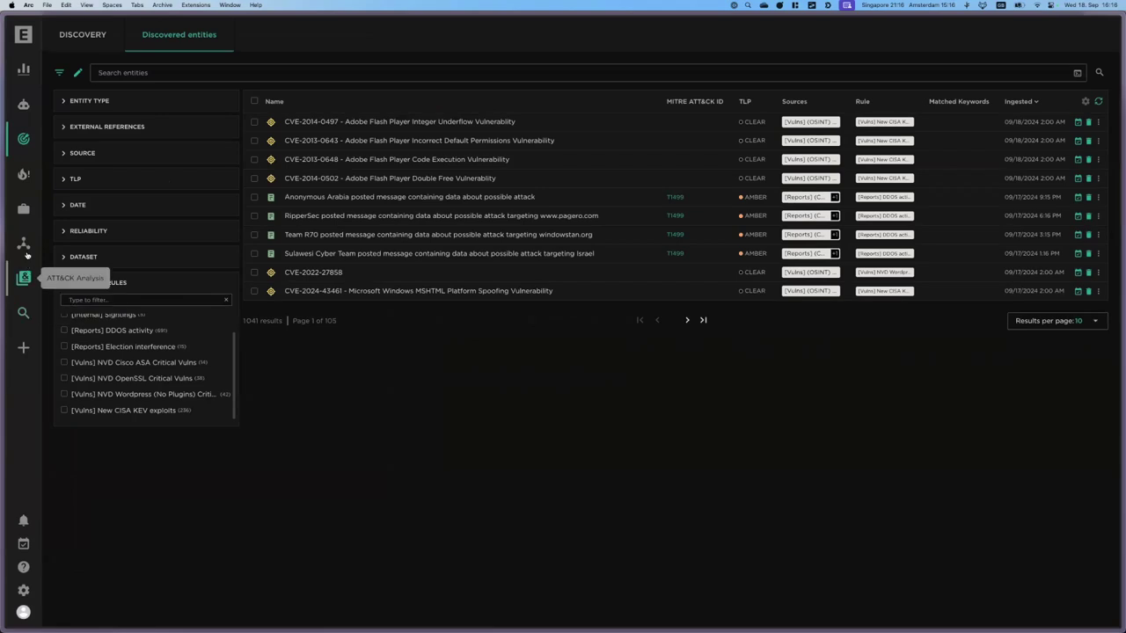
scroll(111, 347, up, 2)
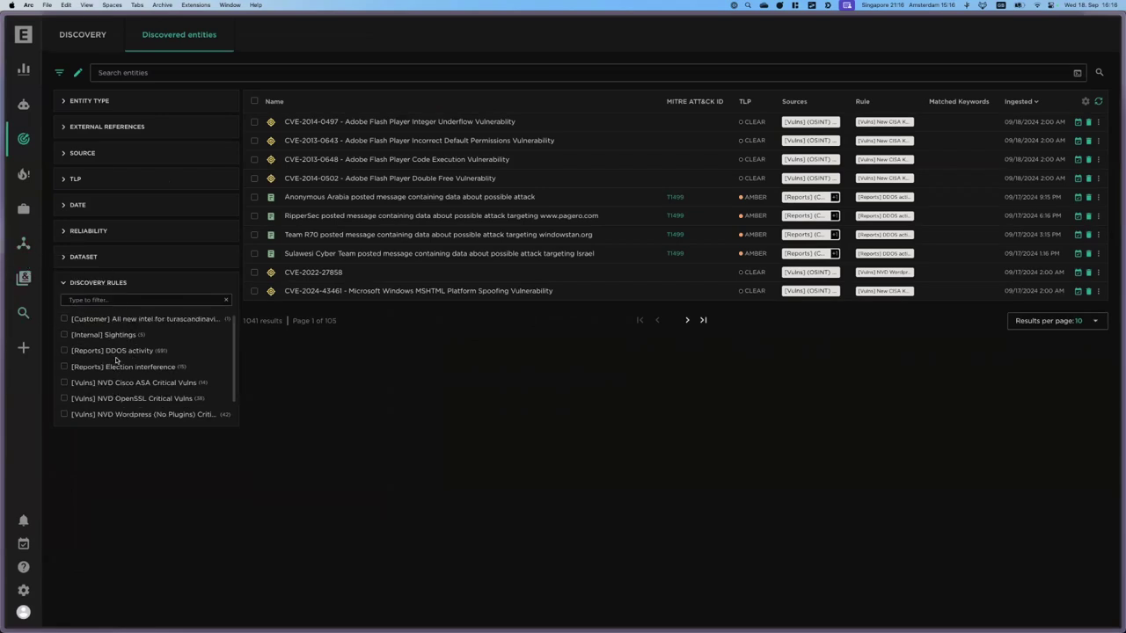
click(63, 382)
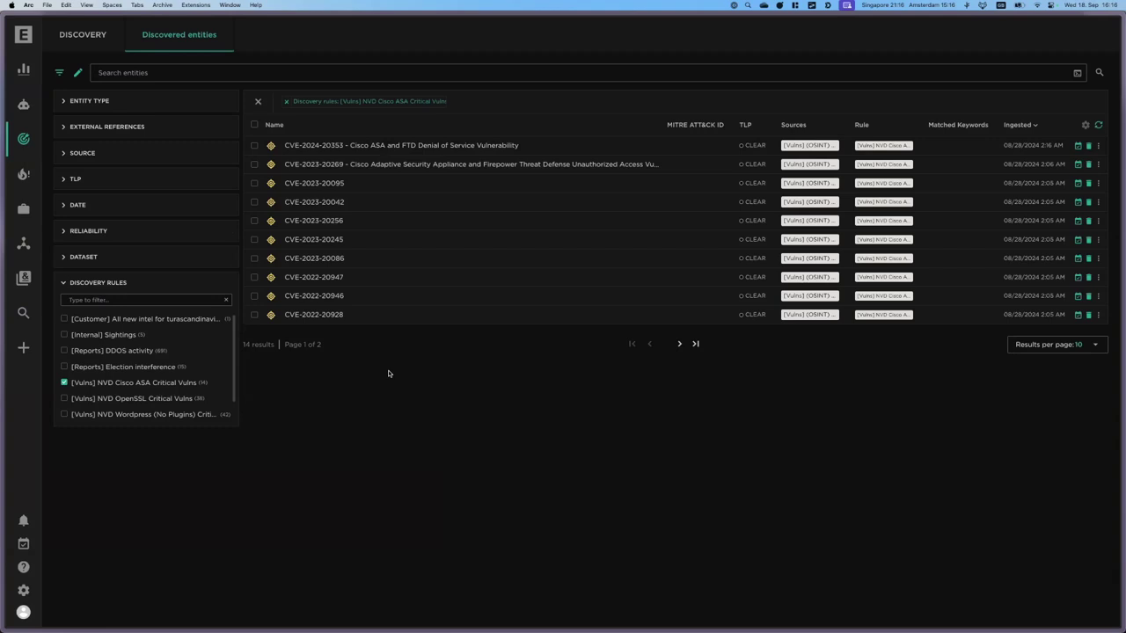
Review the overview of CVE-2024-20353 - Cisco ASA and FTD Denial of Service Vulnerability and close its details
click(352, 145)
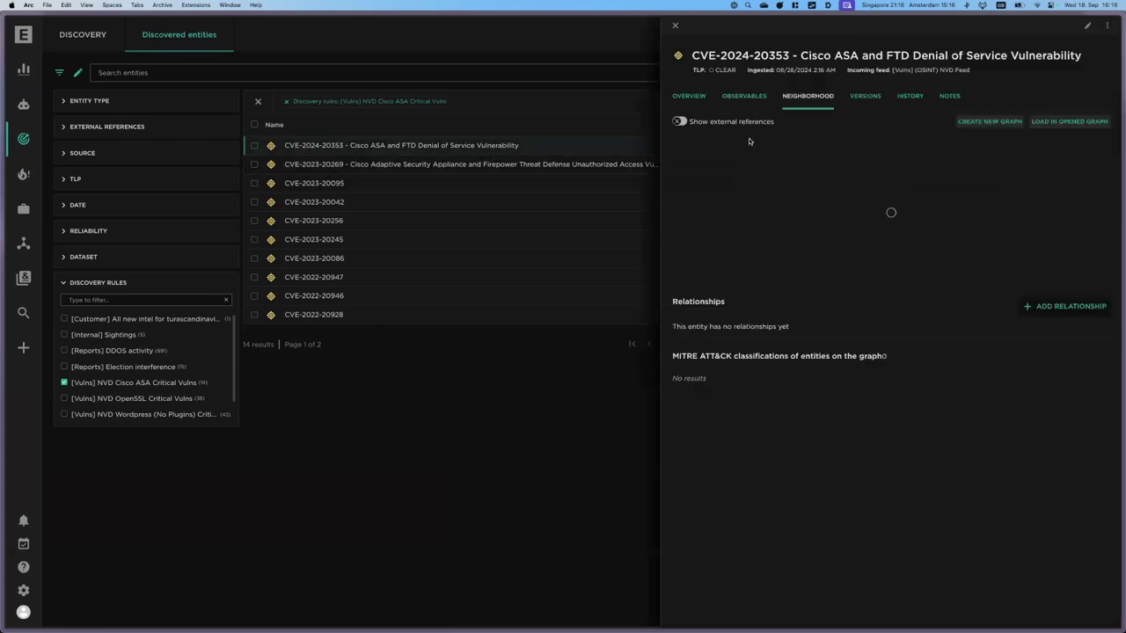
click(691, 99)
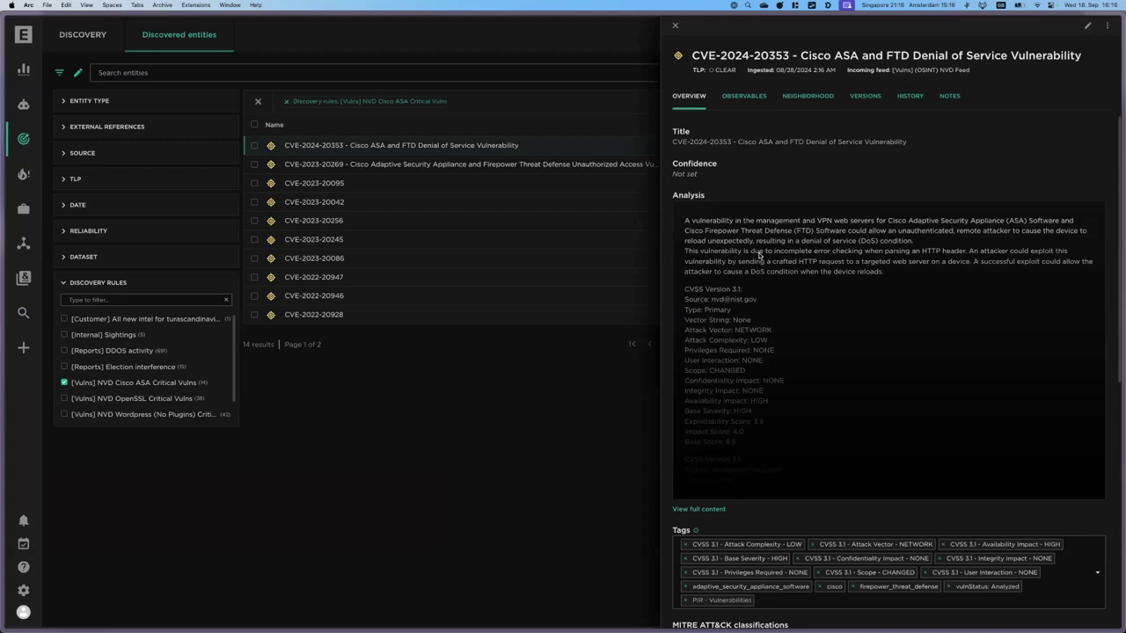
click(675, 28)
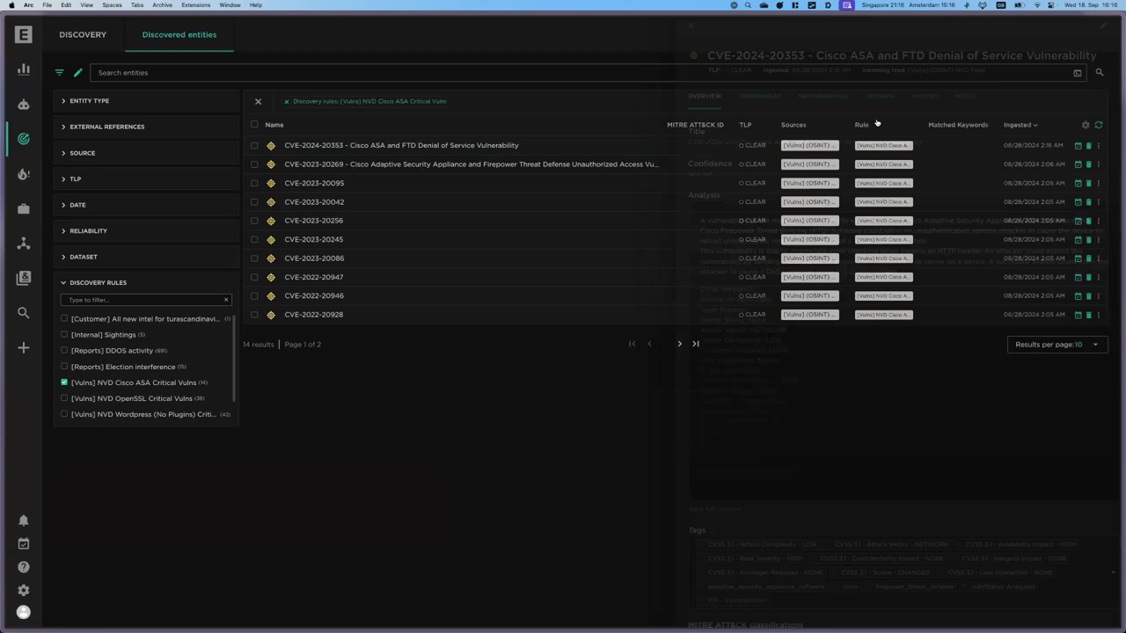
Create a task for the CVE-2024-20353 entity, assign it to the first listed user, save it, and view the saved task
click(1098, 145)
click(1035, 227)
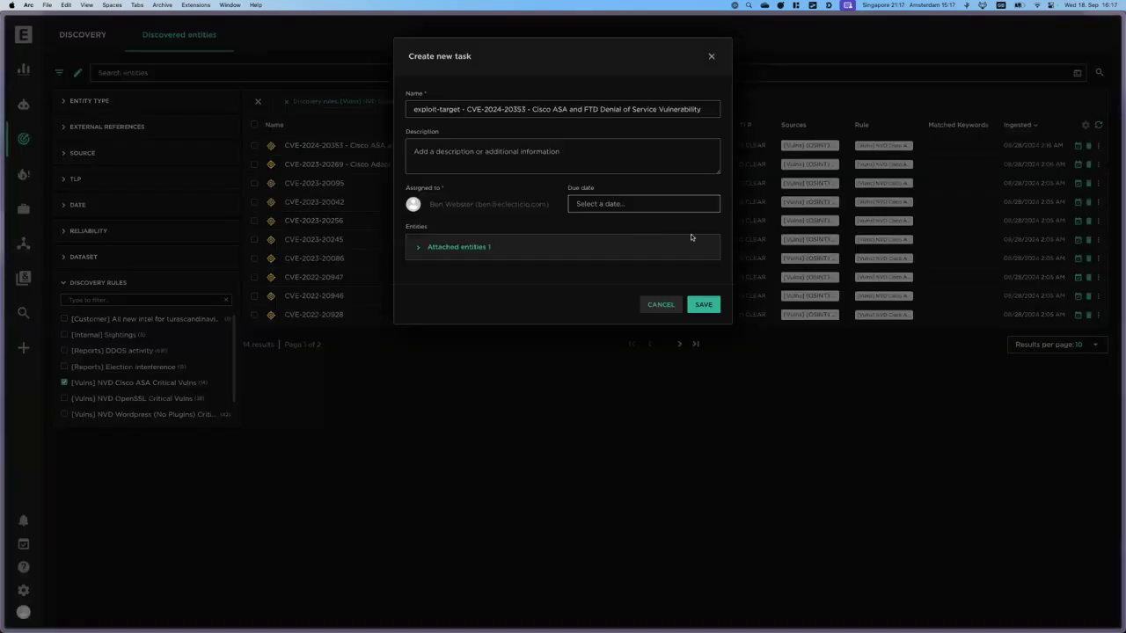
click(449, 250)
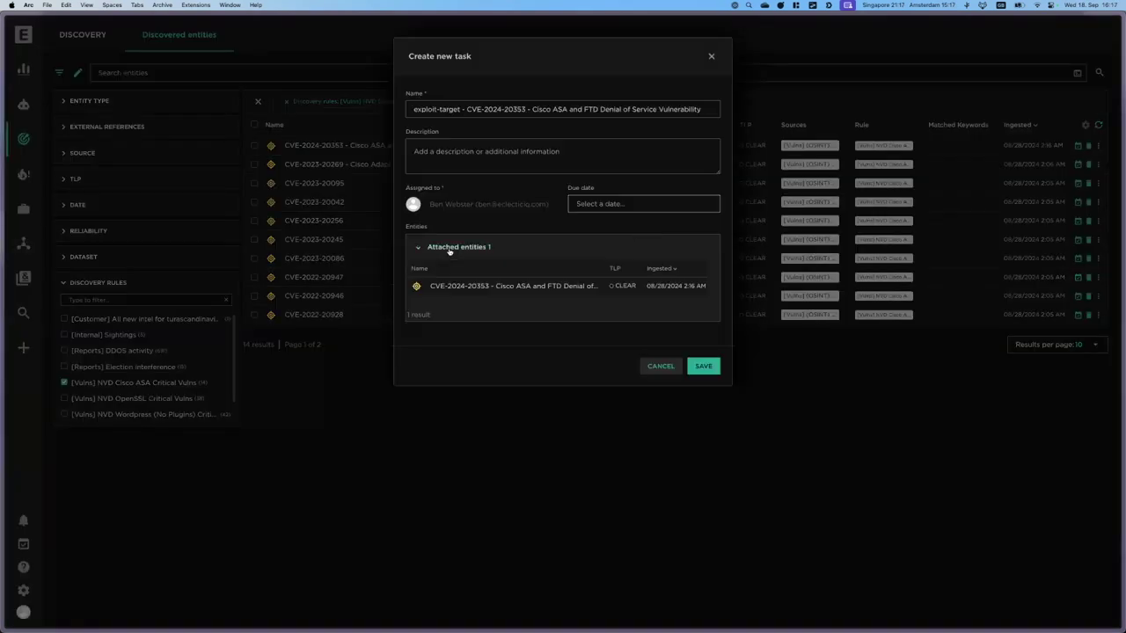
click(458, 206)
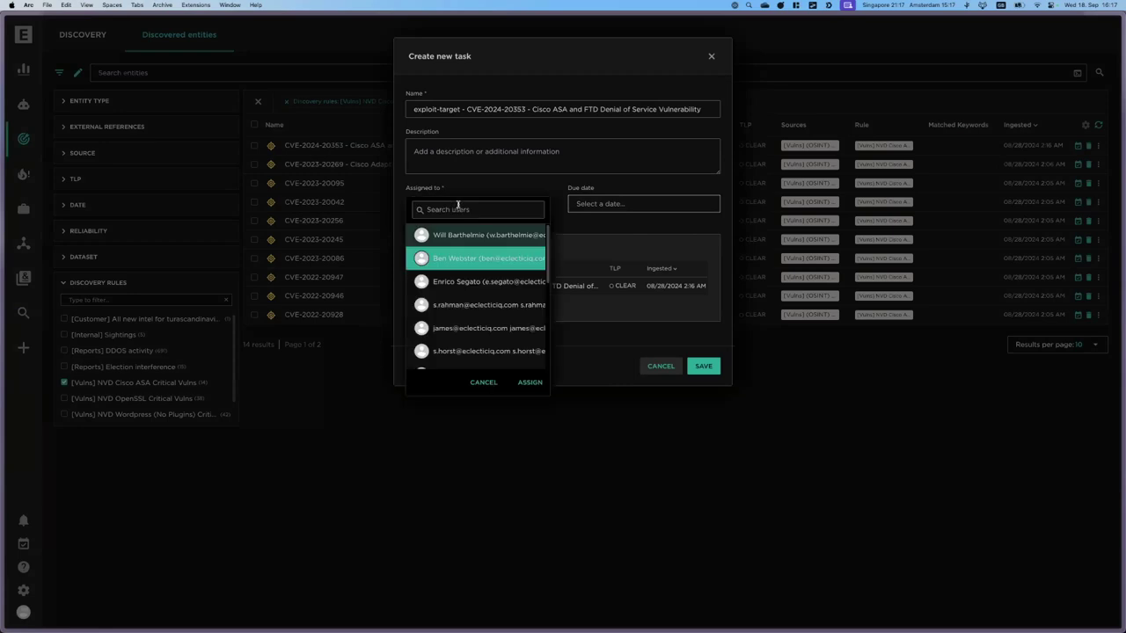
click(466, 235)
click(530, 384)
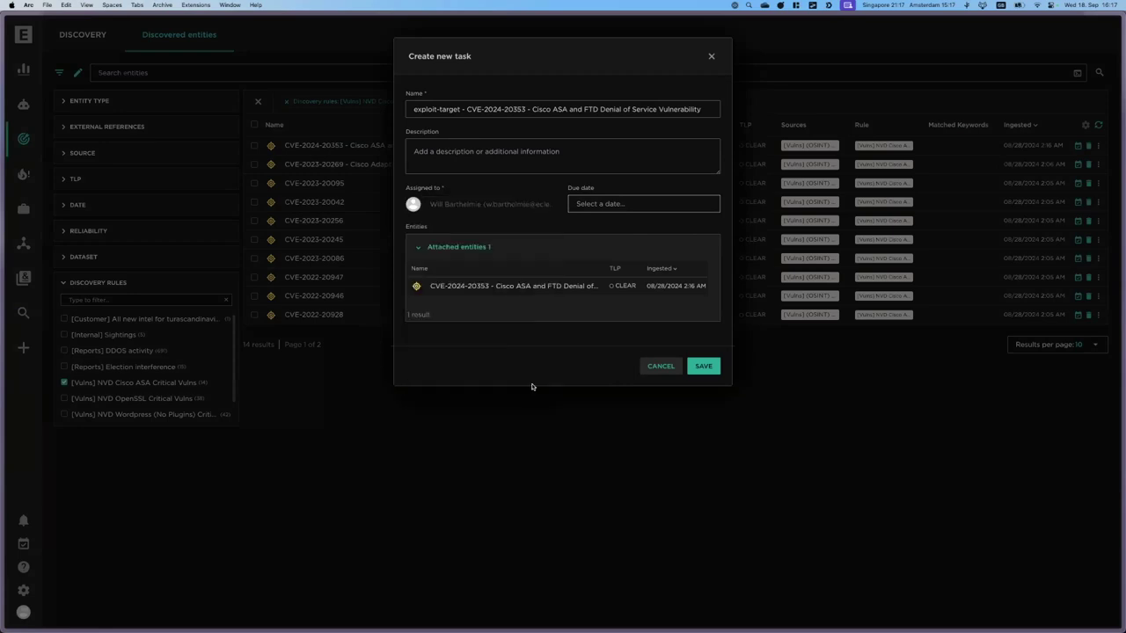
click(701, 366)
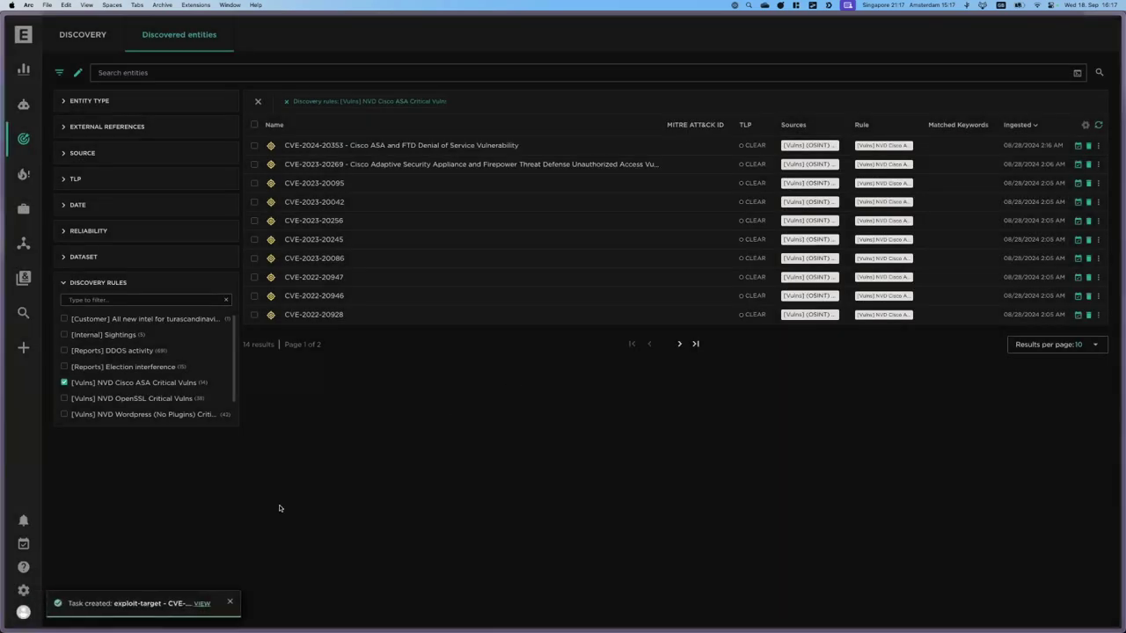
click(202, 606)
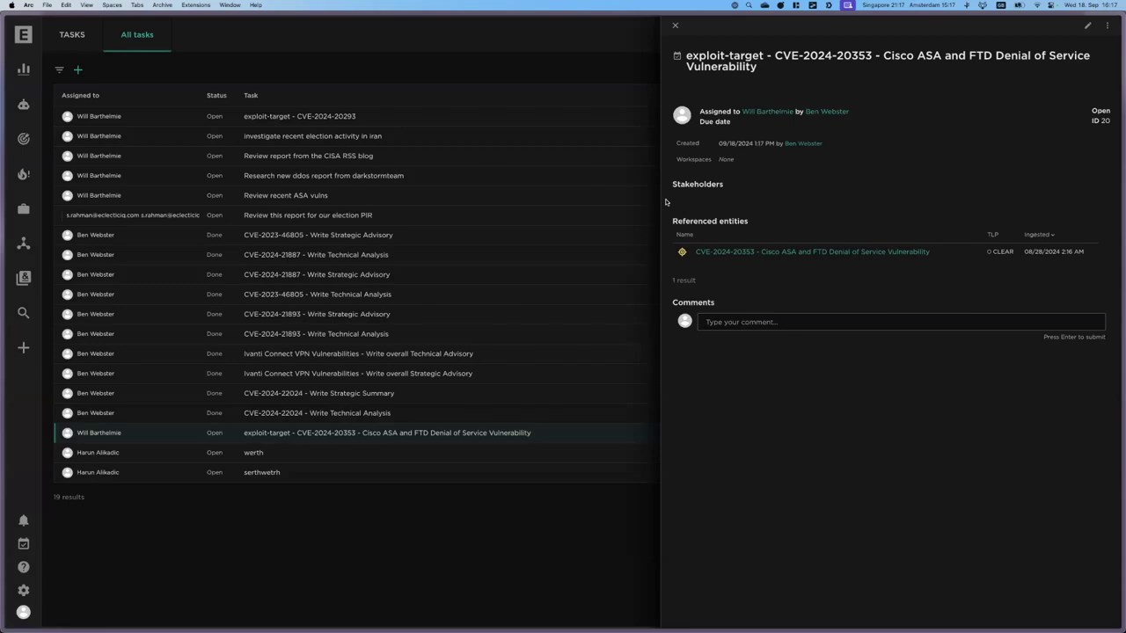
Return to the discovered entities and remove CVE-2024-20353 - Cisco ASA and FTD Denial of Service Vulnerability from discovery
click(25, 140)
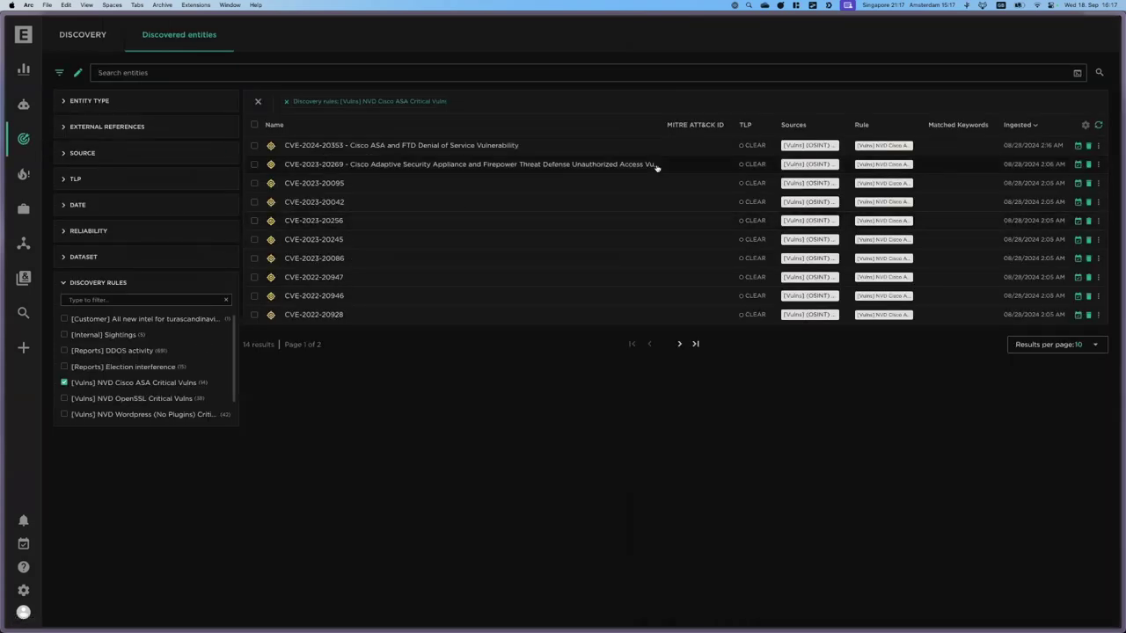
click(1098, 145)
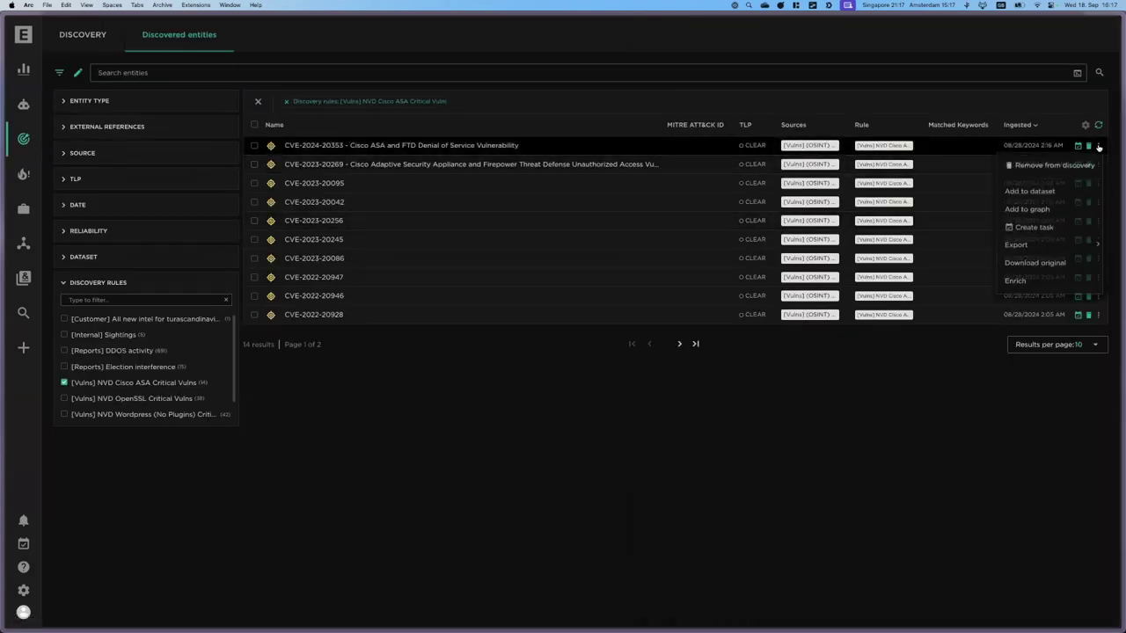
click(1049, 166)
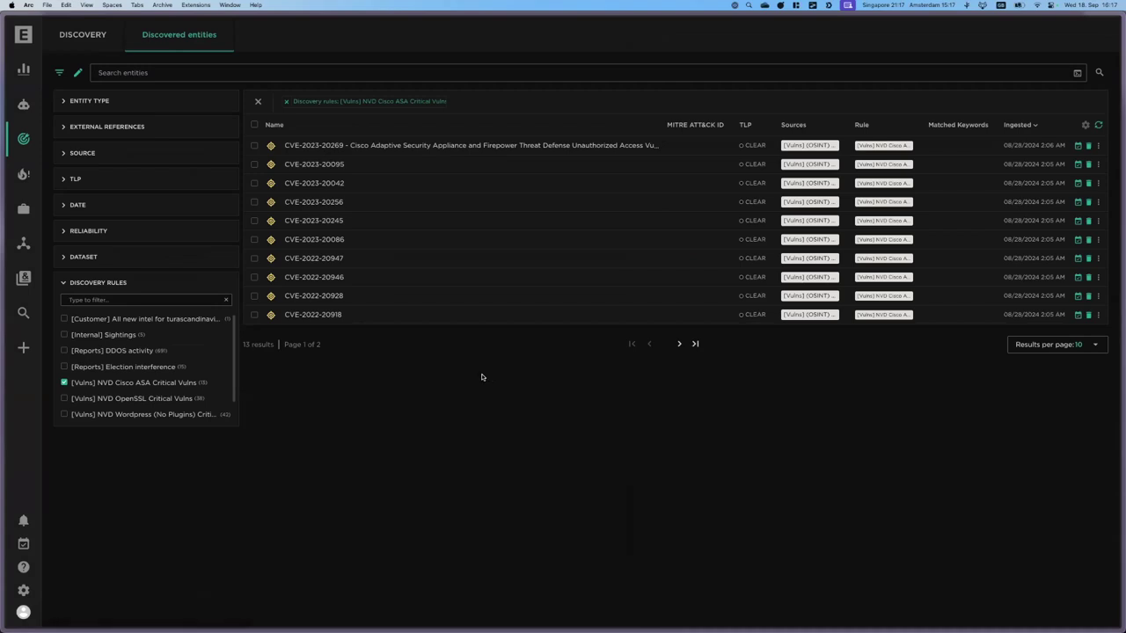
Add a note titled "Reviewed and not a threat" to the CVE-2023-20269 Cisco entity, save it, and close the entity's details
click(326, 145)
click(949, 108)
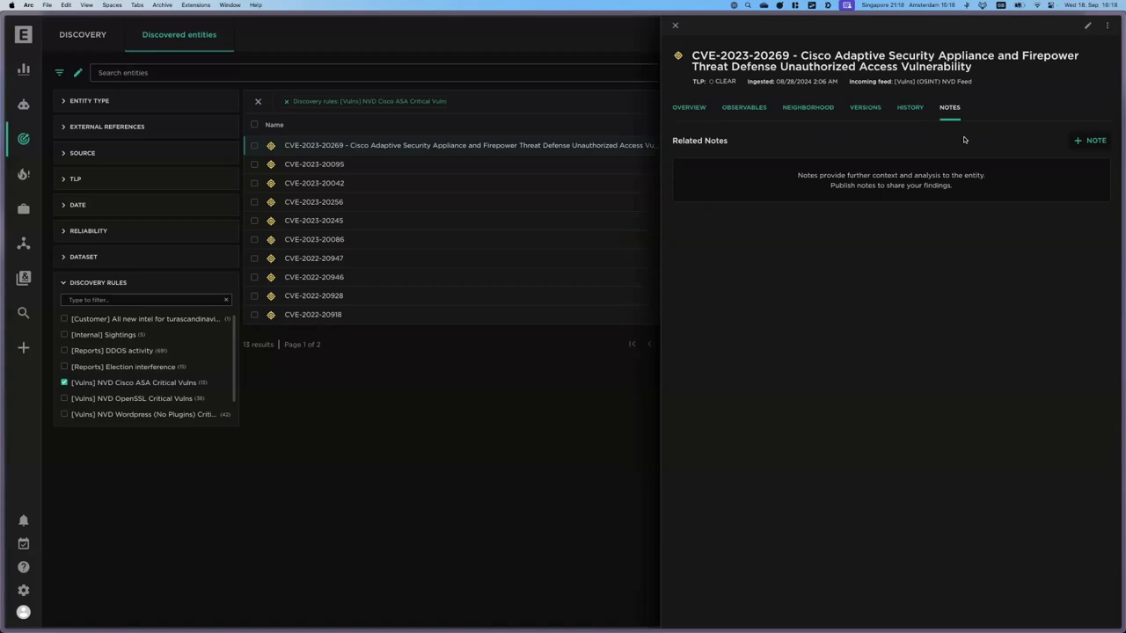
click(1090, 139)
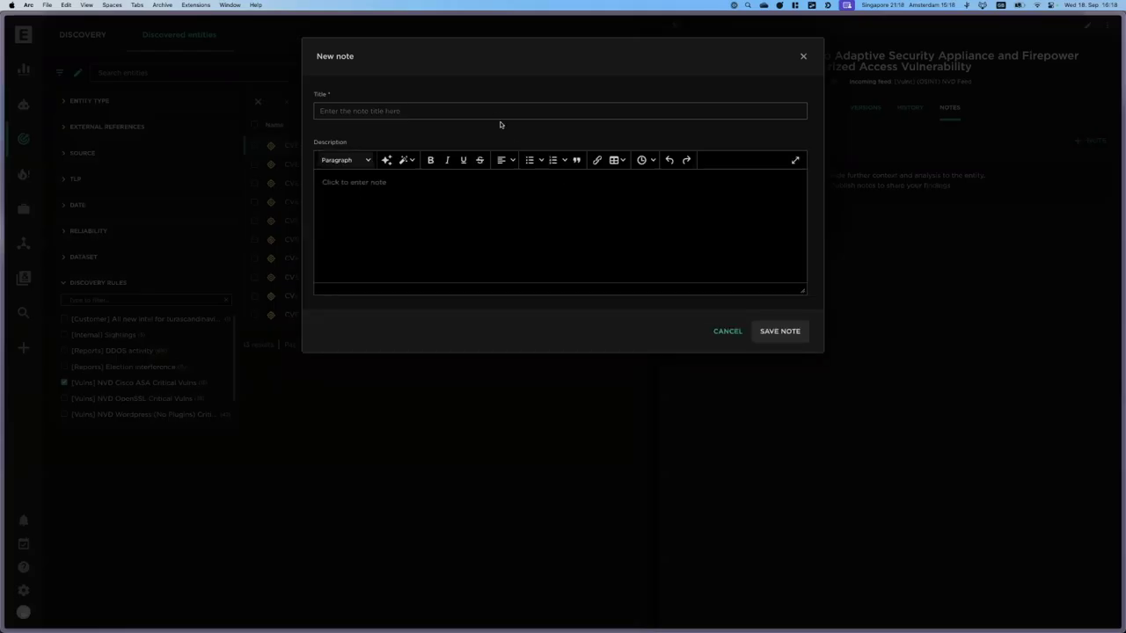
click(498, 109)
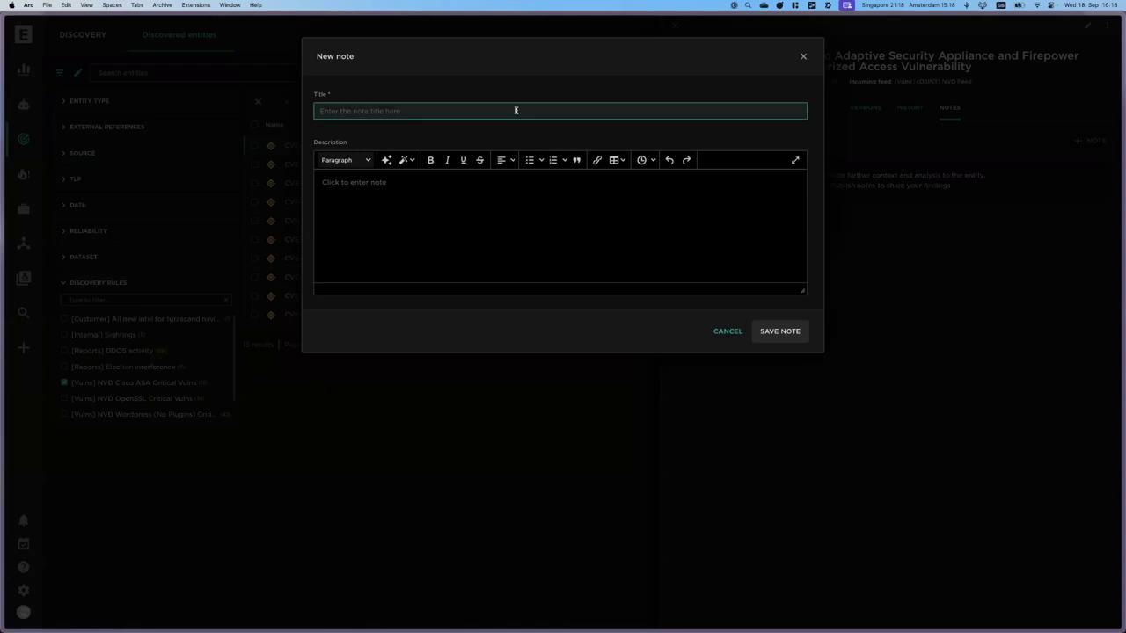
text(Reviewed and not a threat)
click(783, 332)
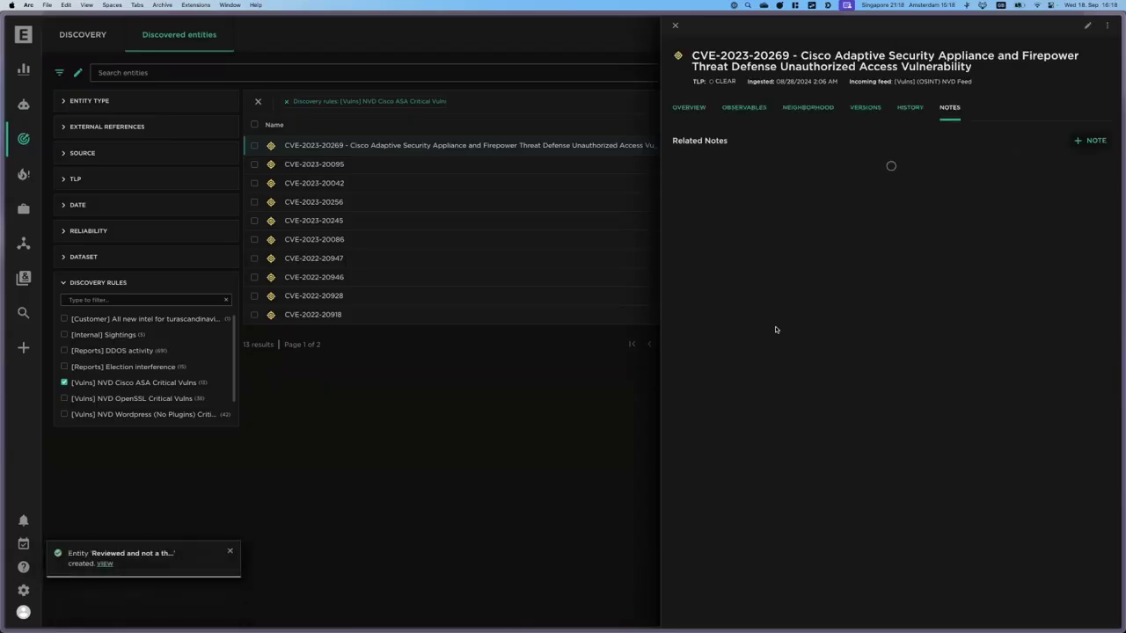
click(675, 27)
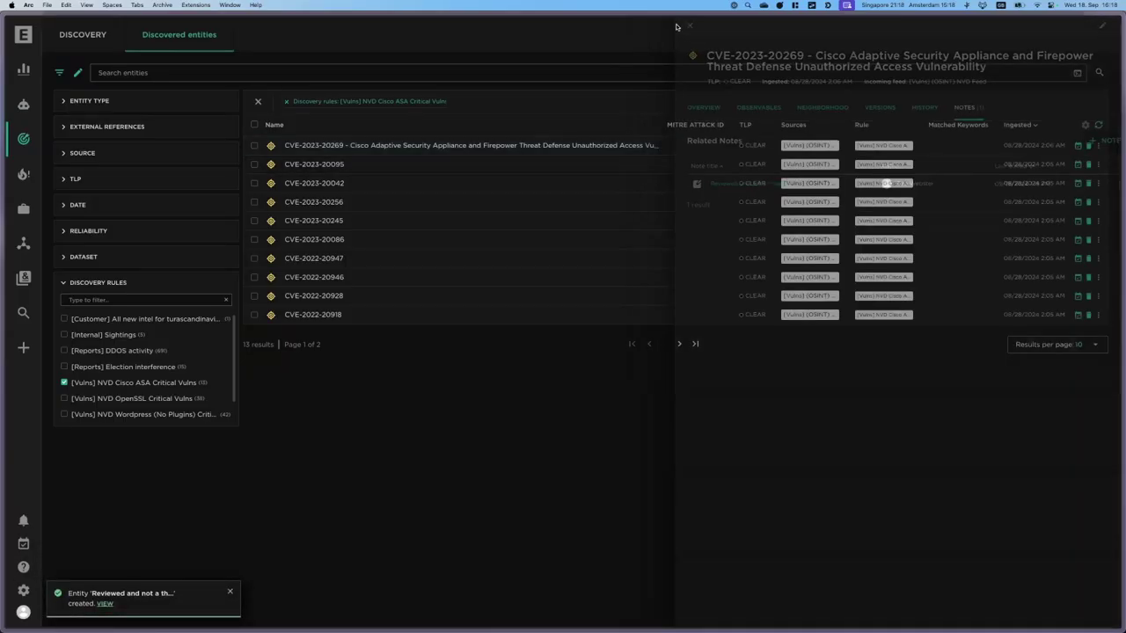
Reopen the CVE-2023-20269 entity, check its related notes and neighborhood, and close its details
click(443, 146)
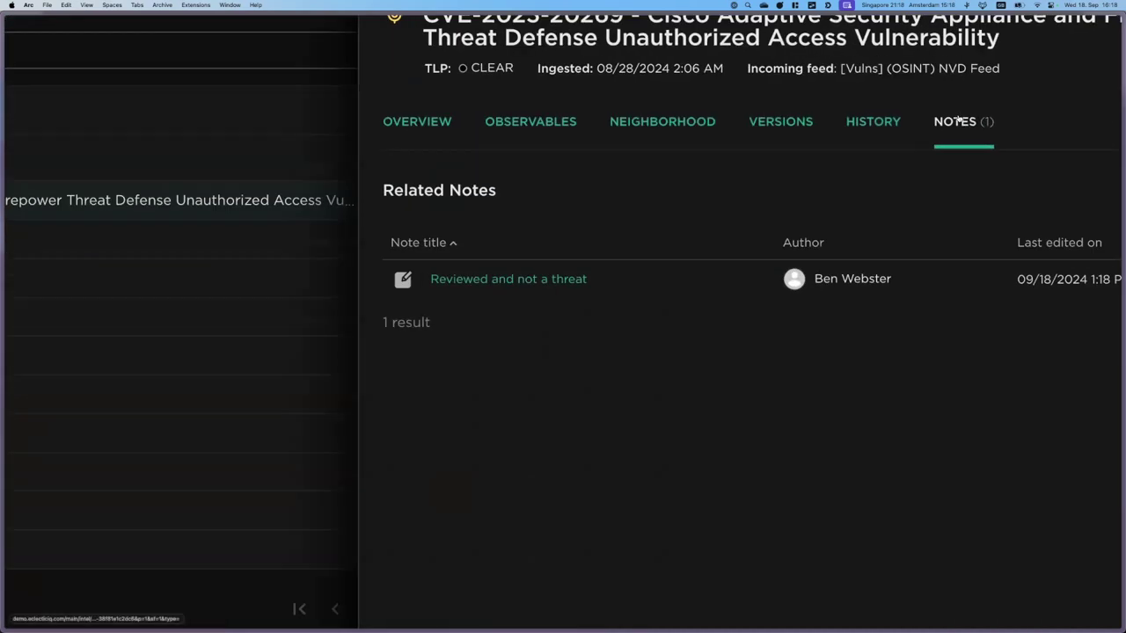
click(679, 123)
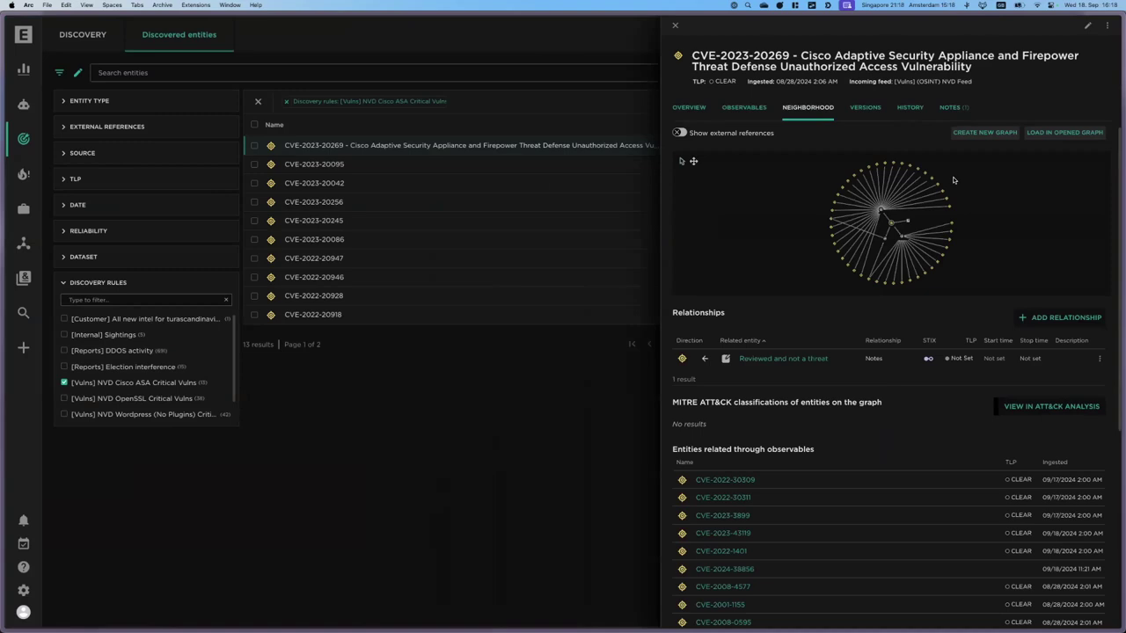
click(334, 268)
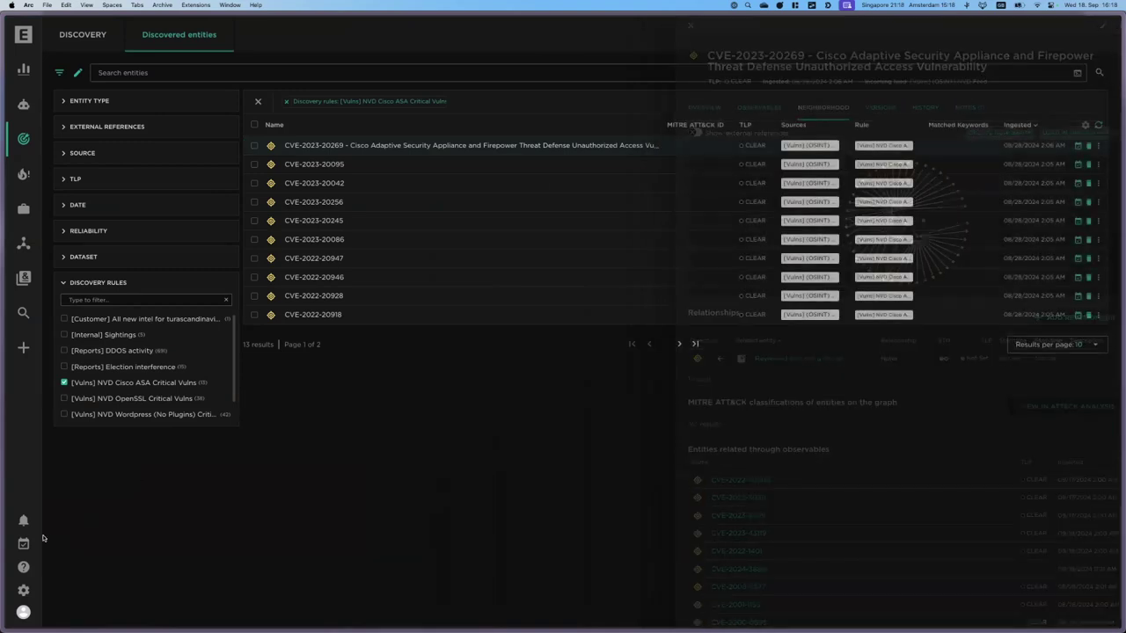
Review the exploit-target task for CVE-2024-20353 in the list of all tasks and close its details
click(22, 543)
click(155, 505)
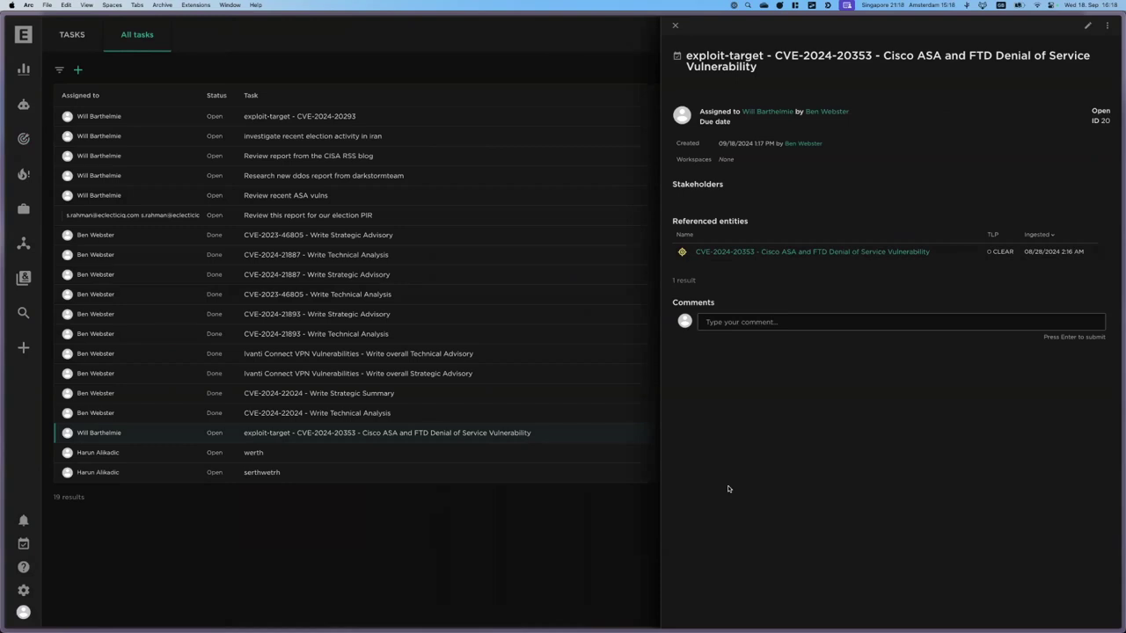
click(675, 26)
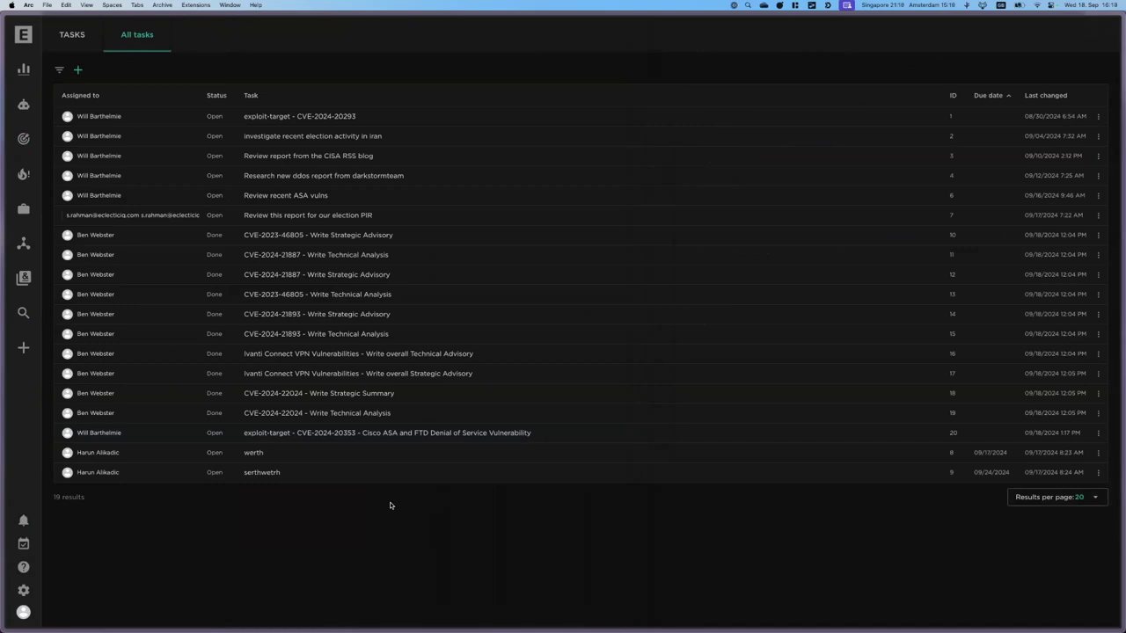
View all saved workspaces, open the Training workspace, and review its dashboard down to the saved graphs
click(30, 207)
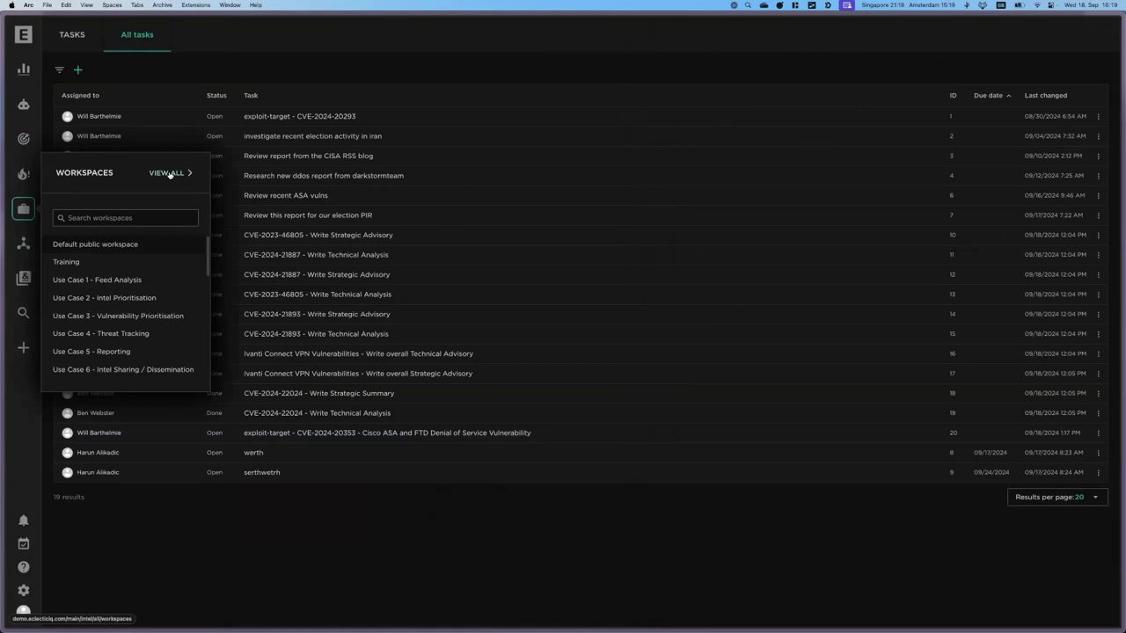
click(171, 174)
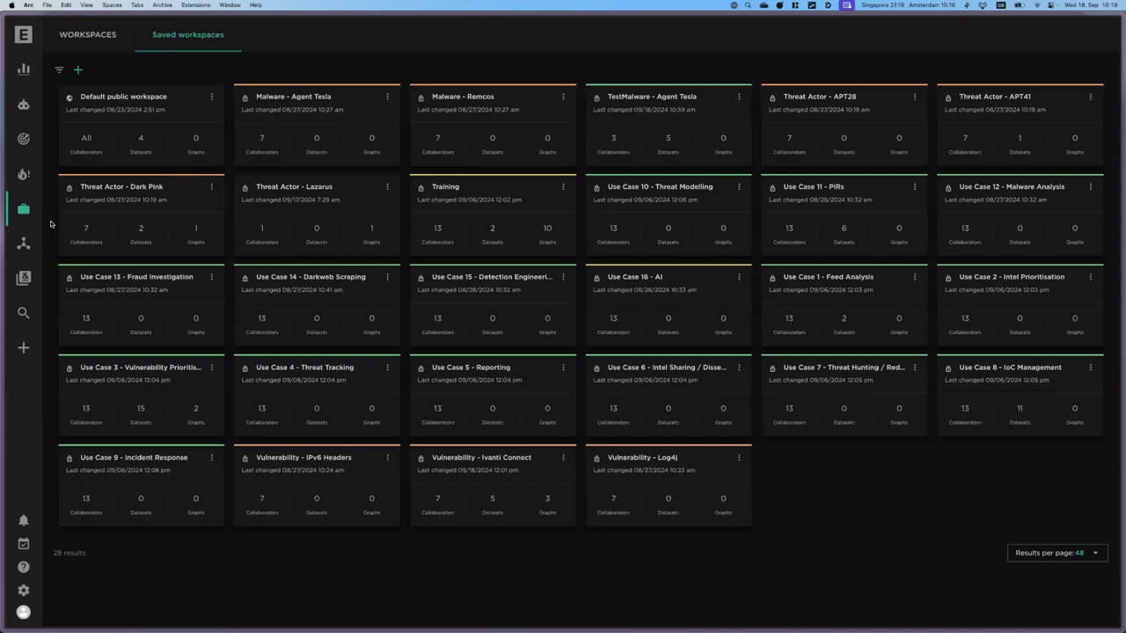
mouse_move(21, 211)
click(446, 187)
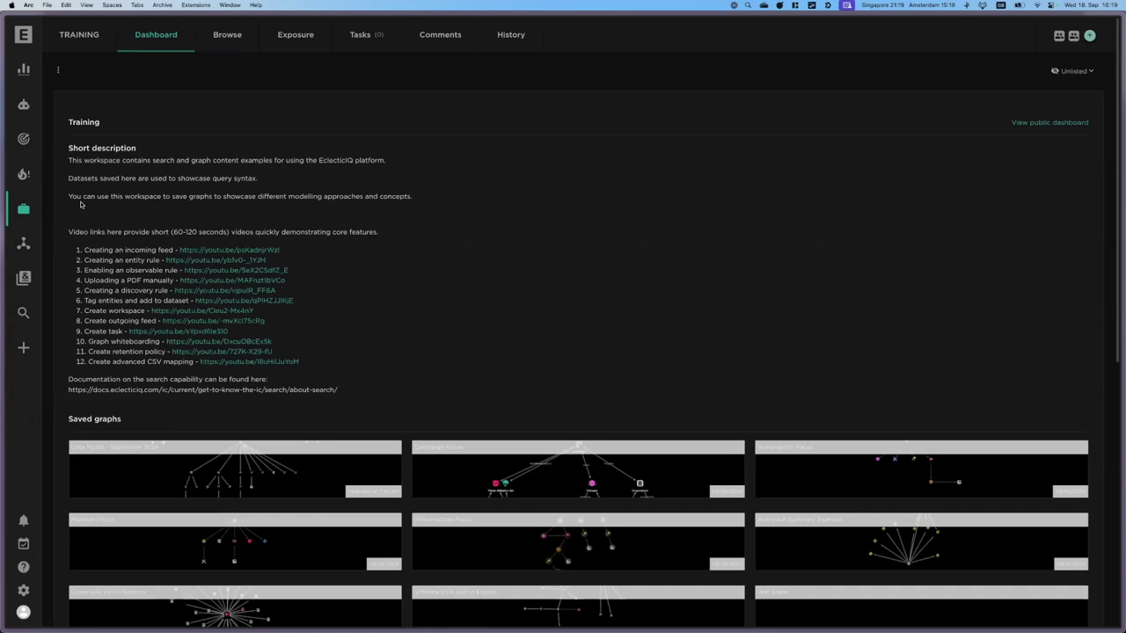
scroll(62, 246, down, 3)
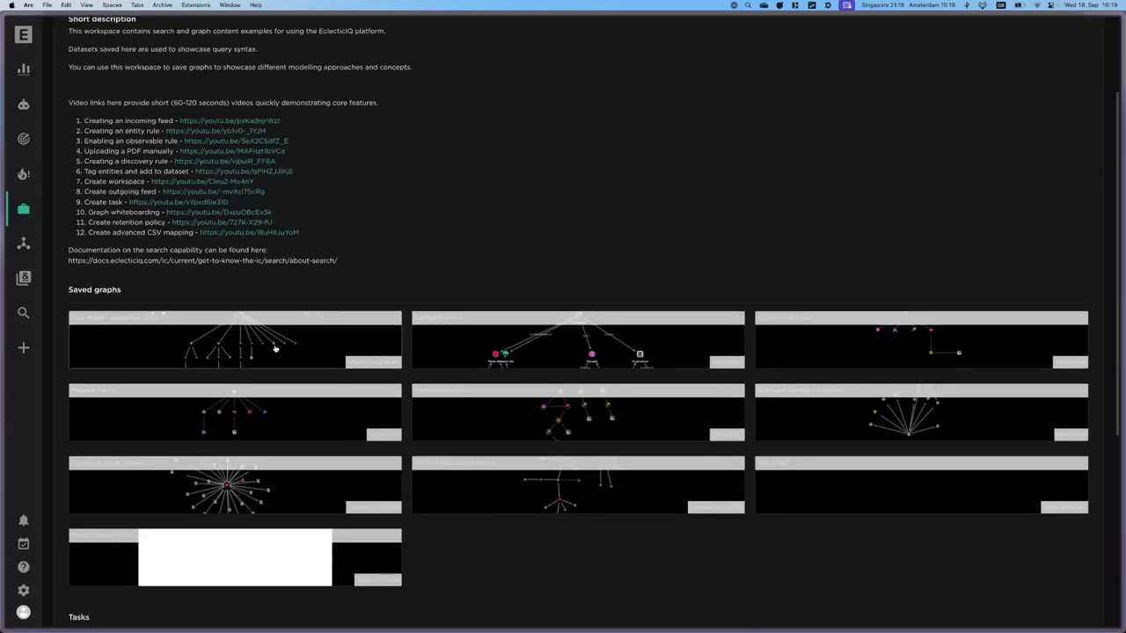
Open the saved Data Model - September 2024 graph and dismiss the overlapping report details and the draft notification
click(273, 346)
click(490, 131)
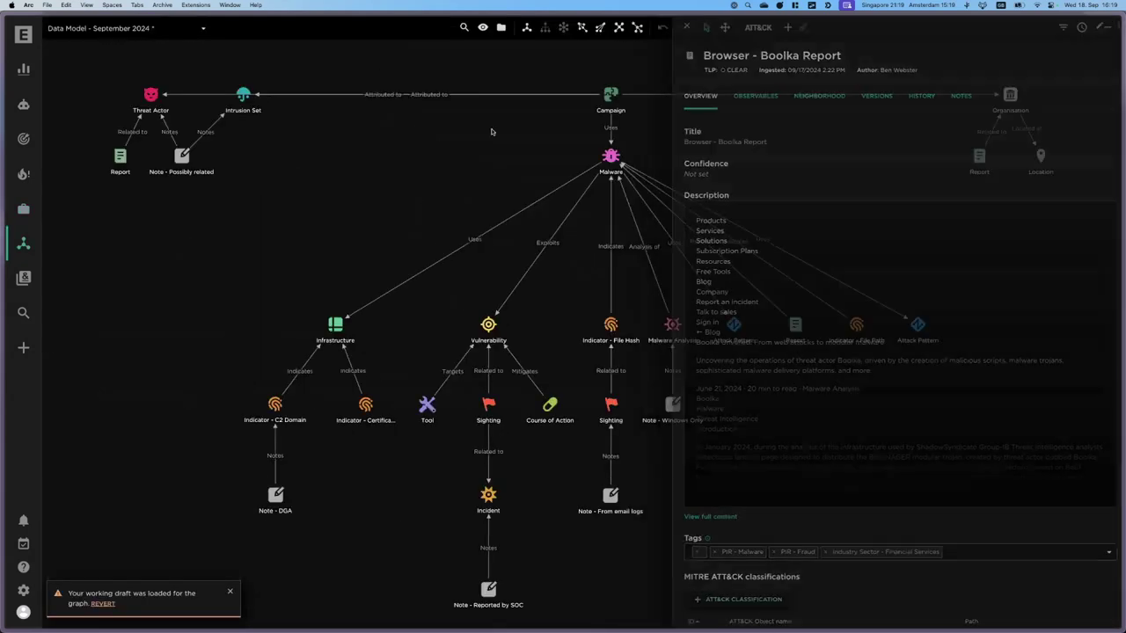
click(230, 591)
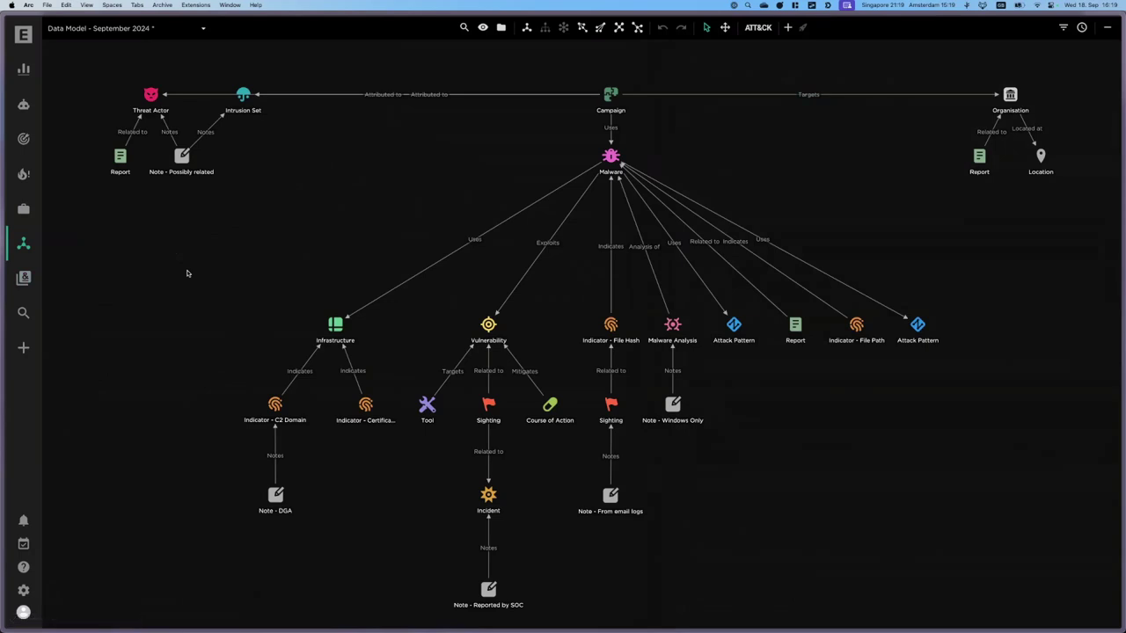
Find the Vulnerability - Ivanti Connect workspace in the list of workspaces and open its dashboard
click(26, 210)
scroll(121, 253, down, 8)
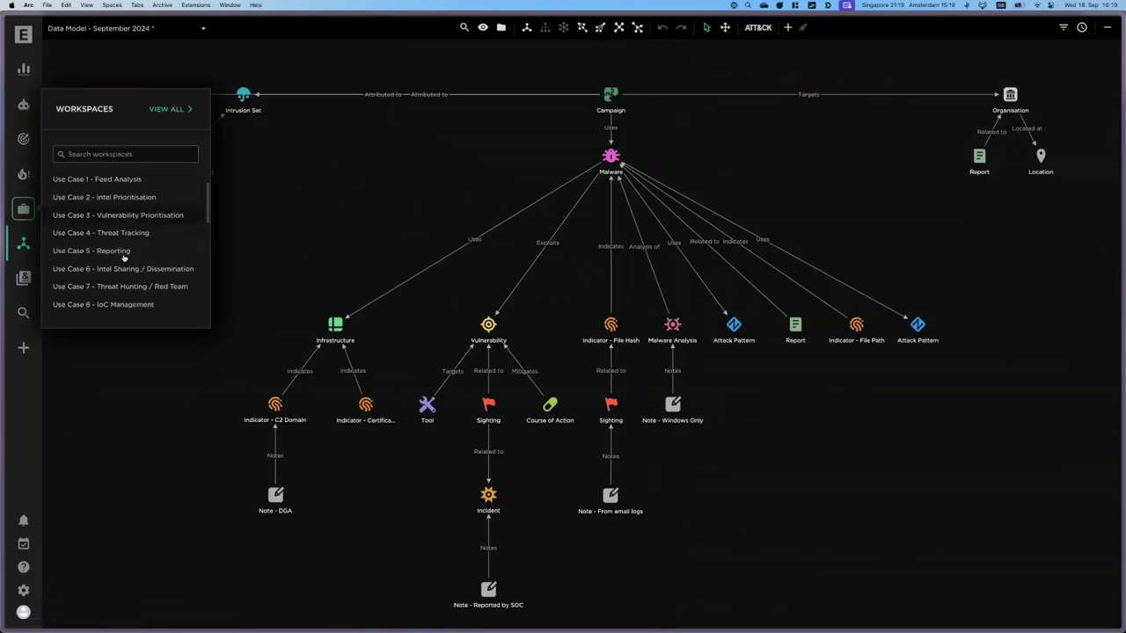
scroll(123, 257, down, 3)
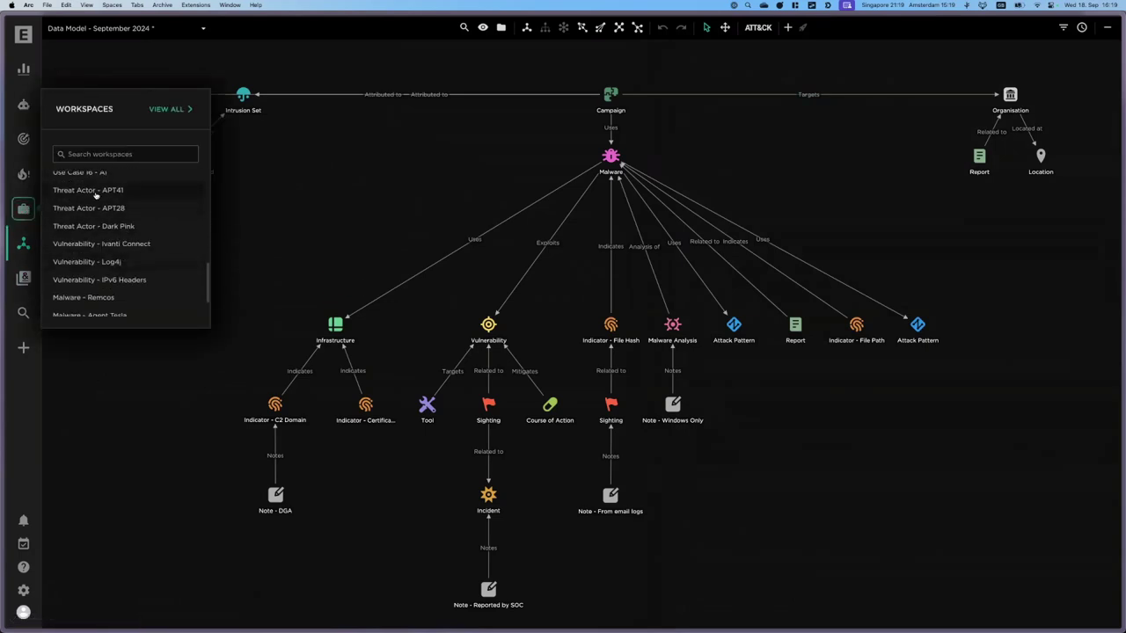
scroll(105, 217, up, 1)
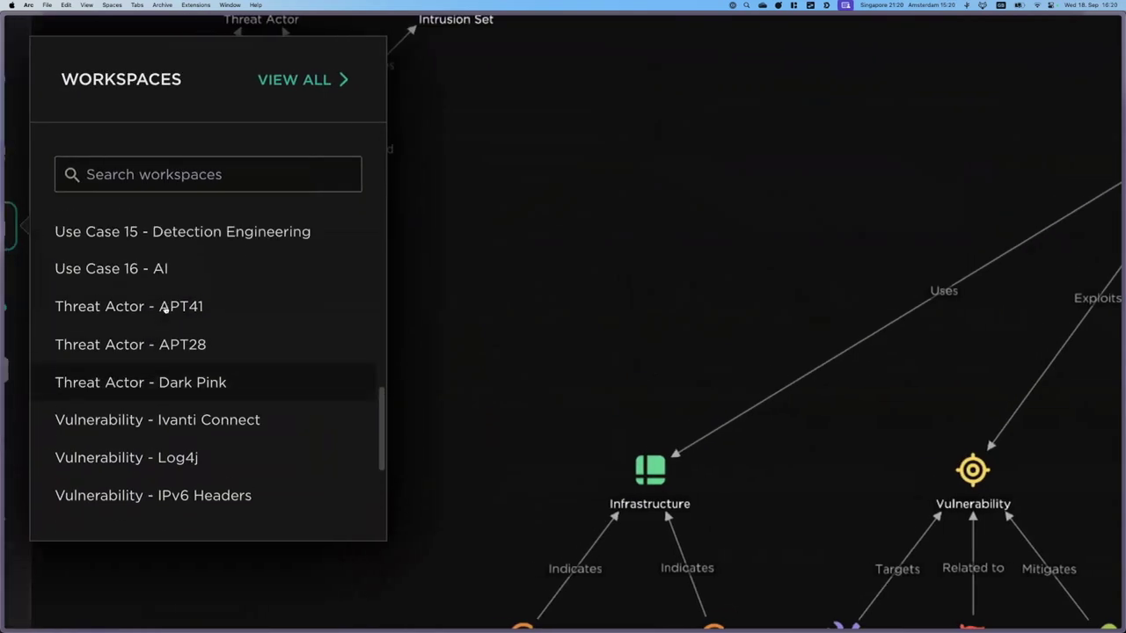
scroll(197, 290, down, 3)
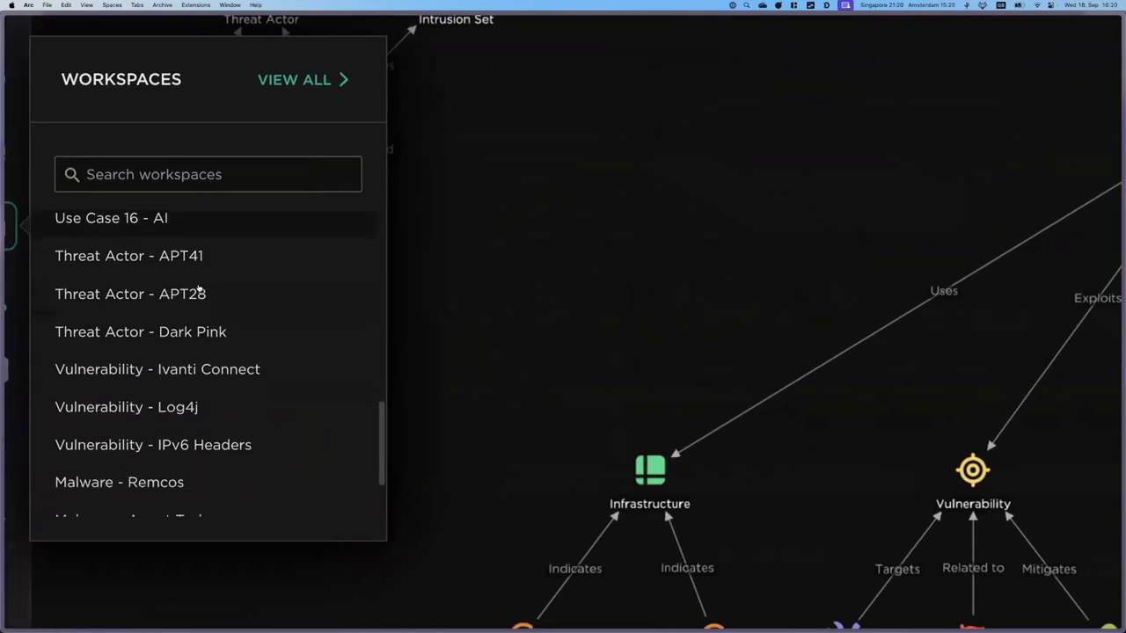
scroll(211, 290, down, 1)
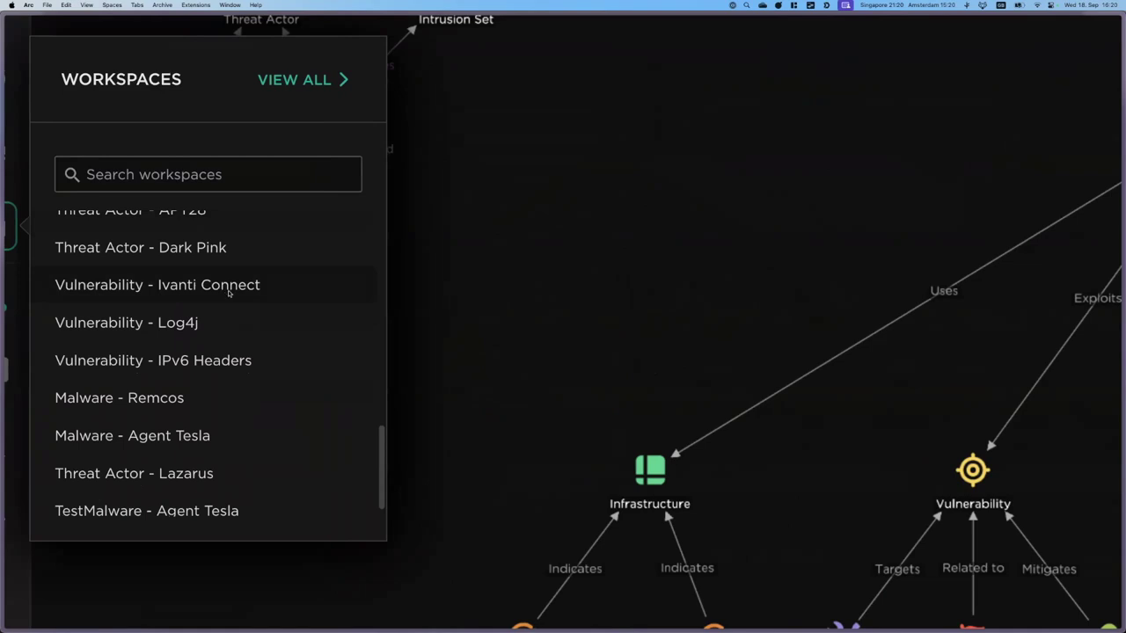
click(225, 294)
scroll(307, 286, up, 3)
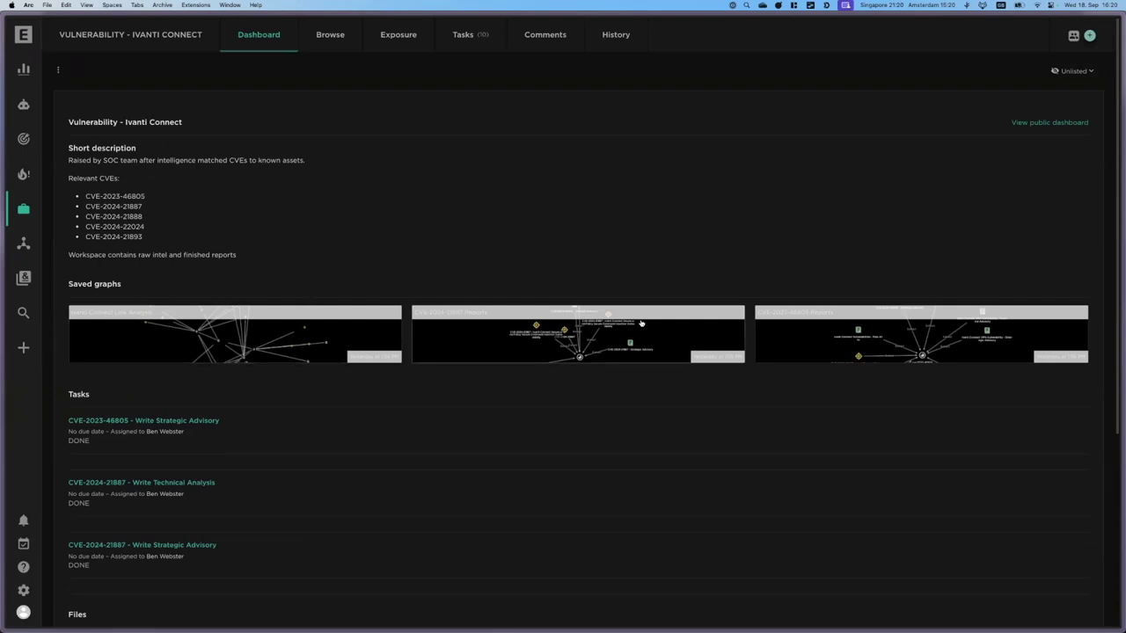
Open and update the workspace's saved CVE-2024-21887 Reports graph, and arrange it with the Structural layout
click(463, 334)
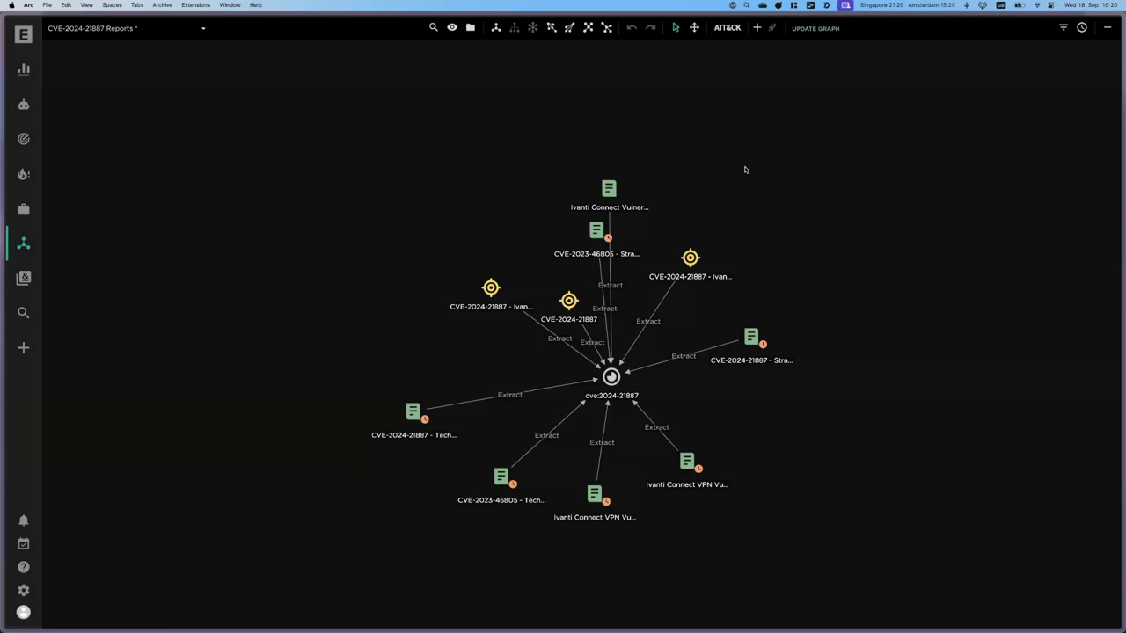
click(815, 28)
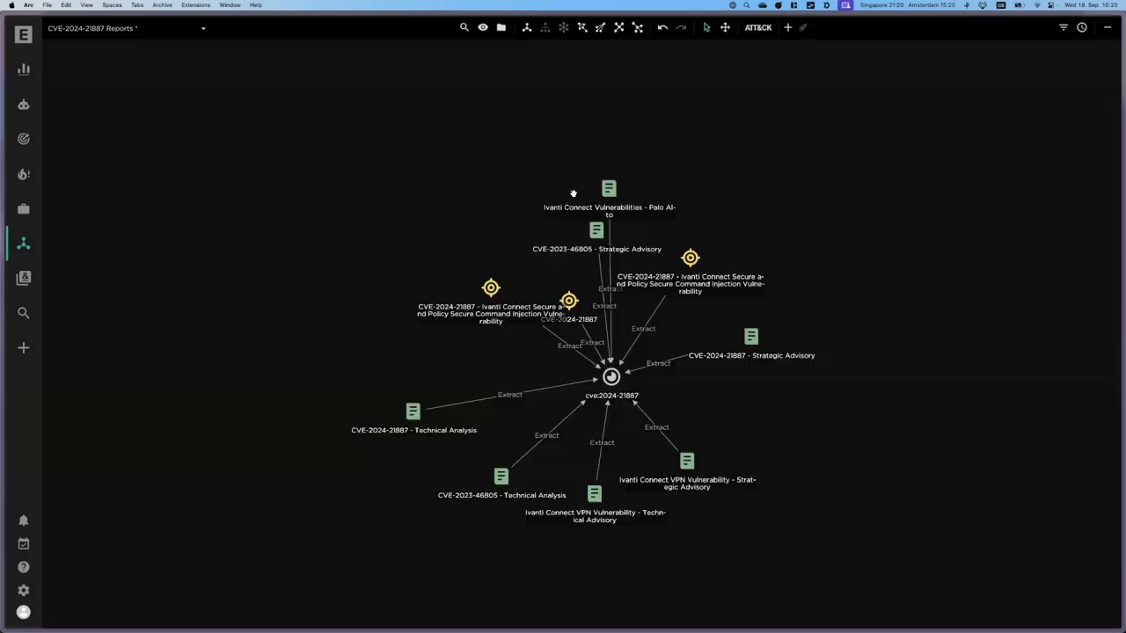
click(598, 28)
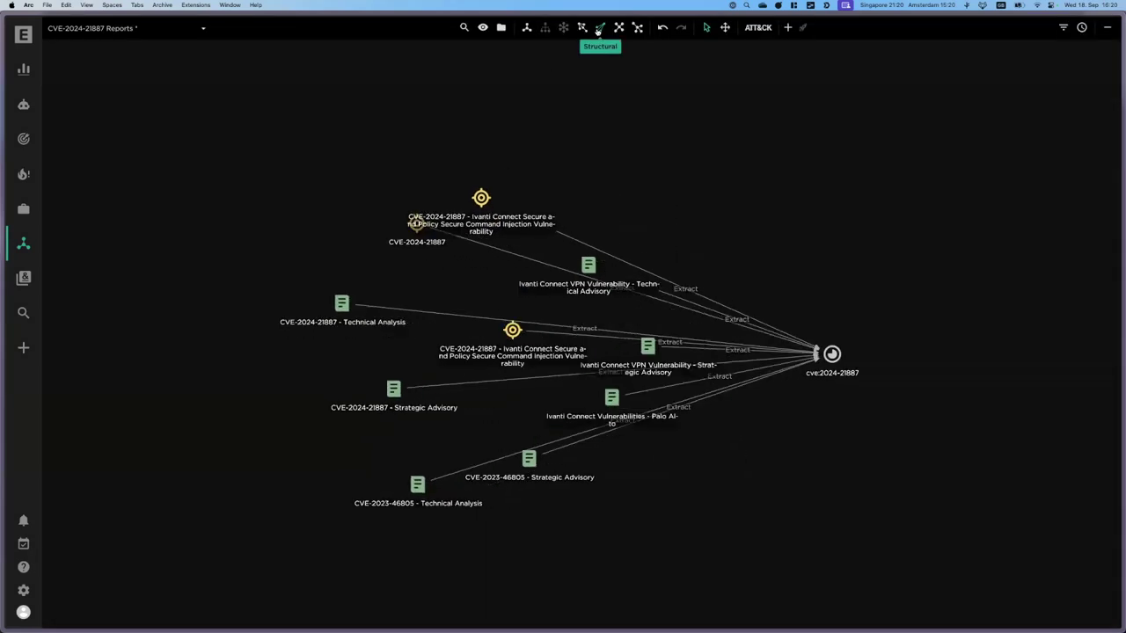
Spread the graph nodes around the cve:2024-21887 observable, placing the three vulnerabilities above it and four of the reports below it
drag(857, 356, 848, 257)
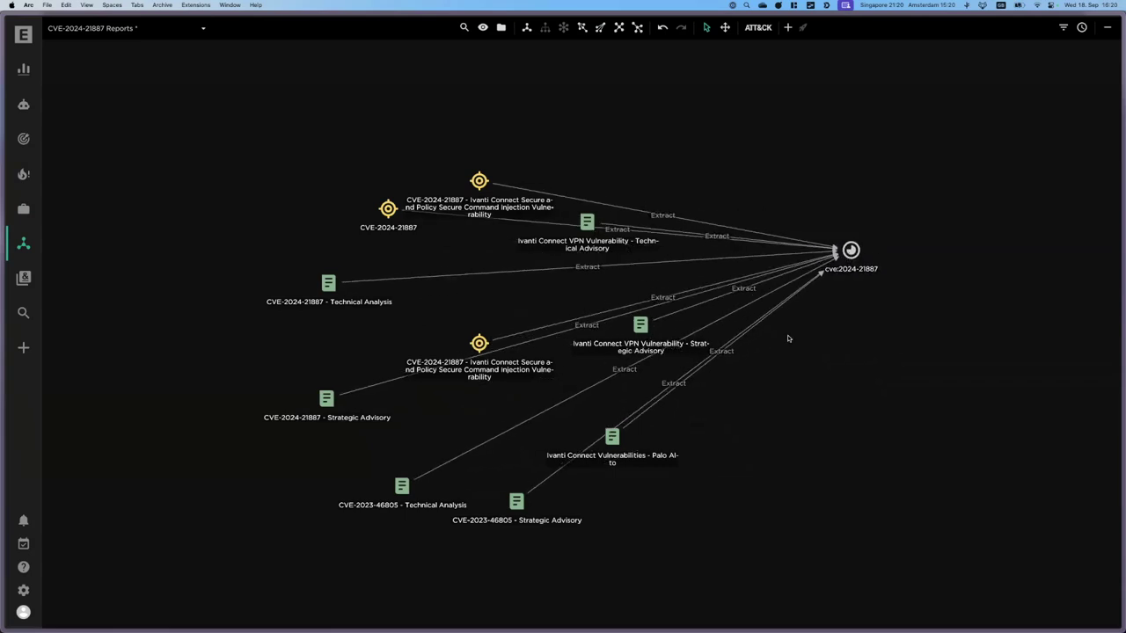
drag(637, 330, 877, 405)
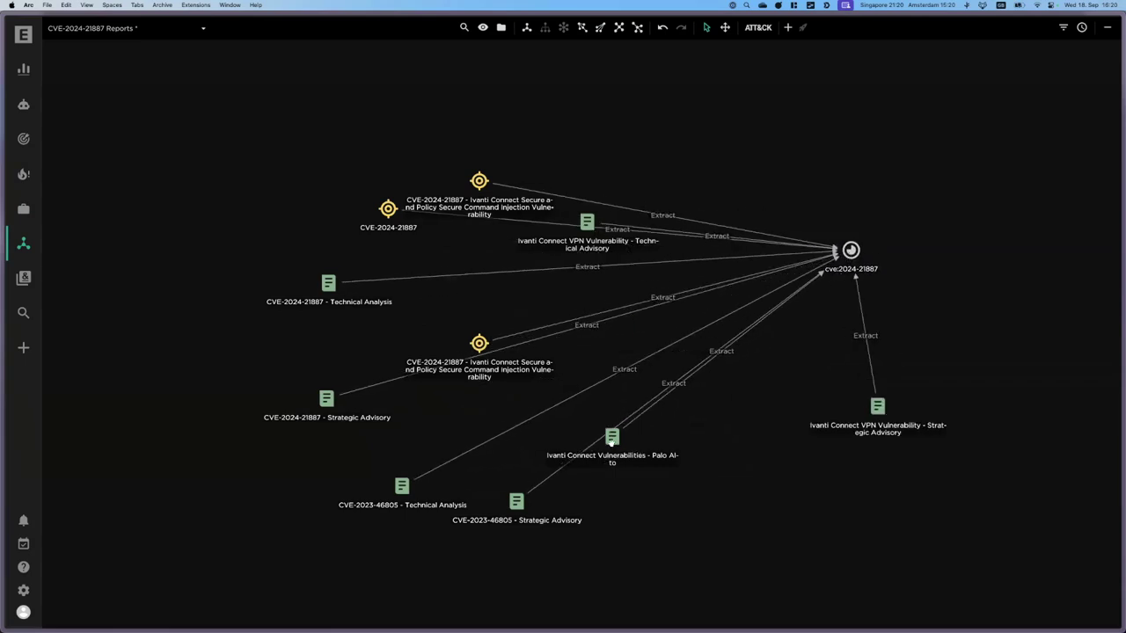
drag(613, 442, 742, 503)
drag(526, 505, 597, 548)
drag(410, 491, 493, 514)
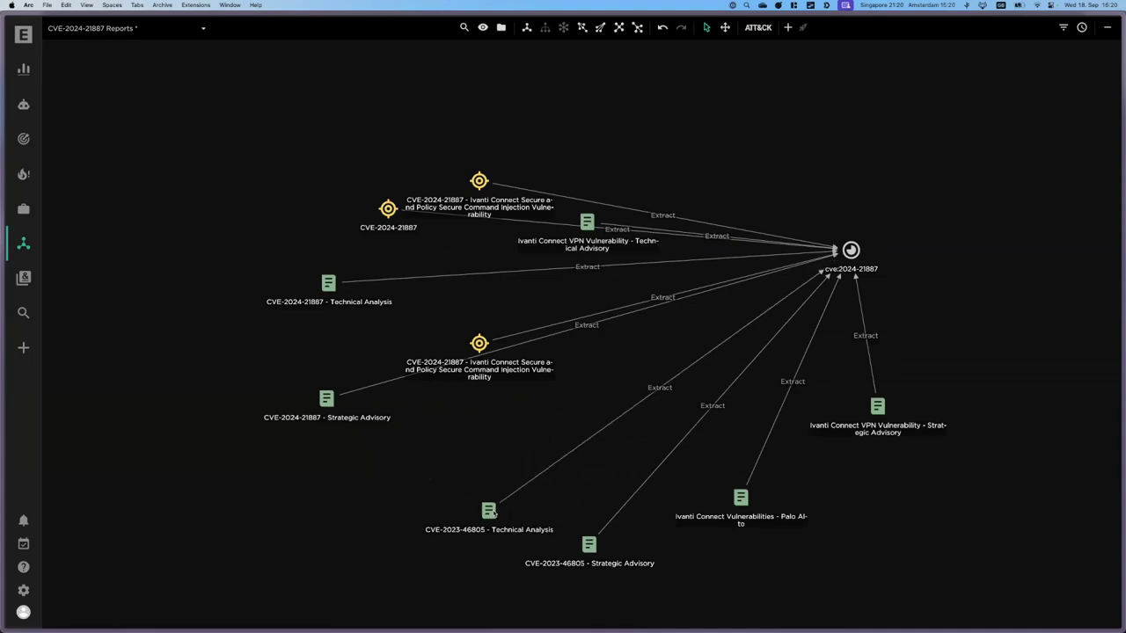
drag(480, 343, 867, 69)
drag(473, 187, 719, 82)
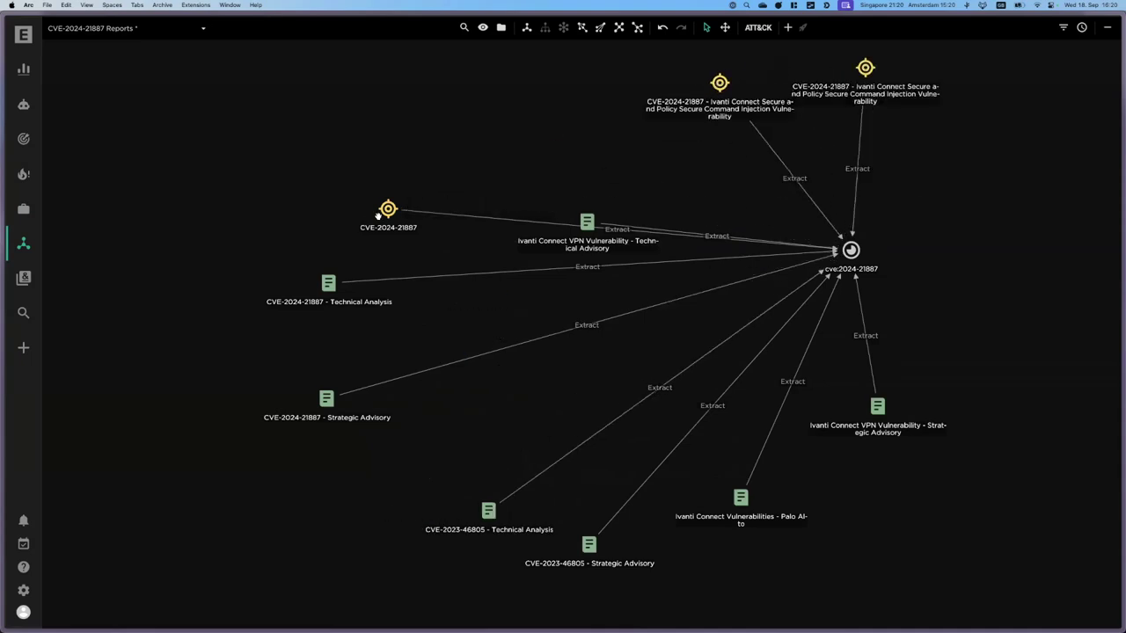
drag(378, 214, 510, 132)
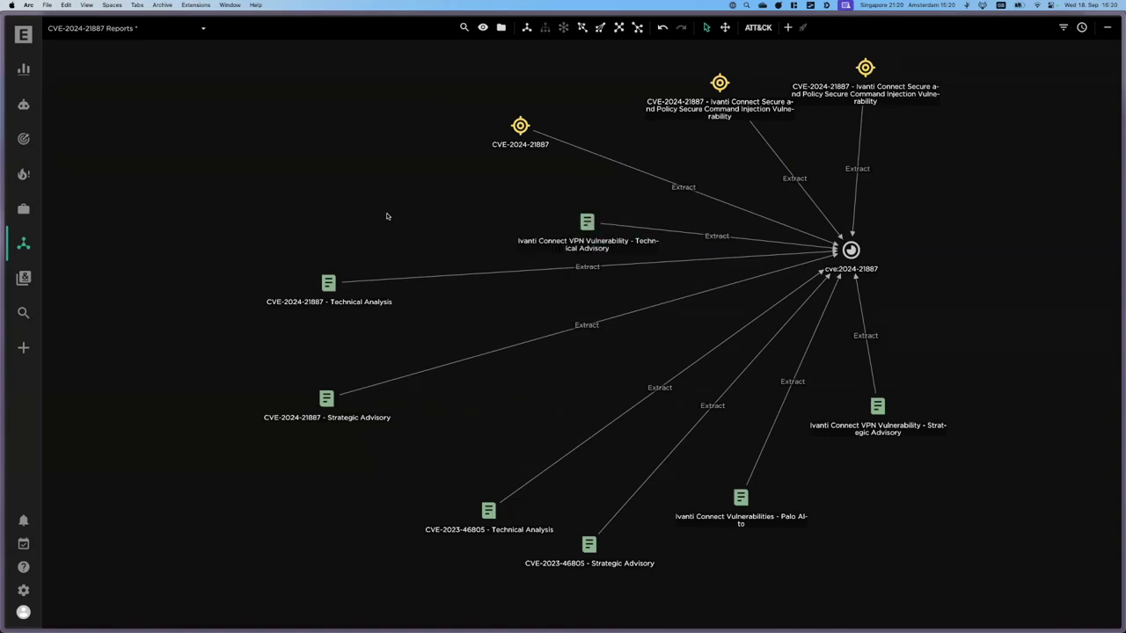
Return from the graph to the Vulnerability - Ivanti Connect workspace dashboard
click(26, 210)
scroll(114, 248, down, 5)
scroll(119, 244, down, 4)
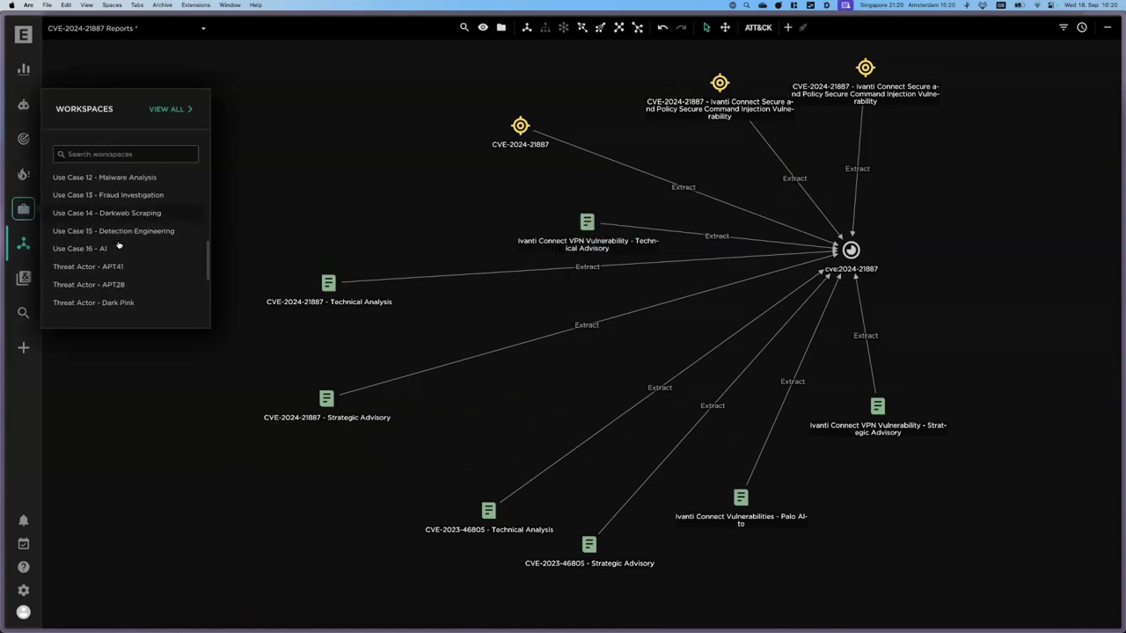
click(113, 255)
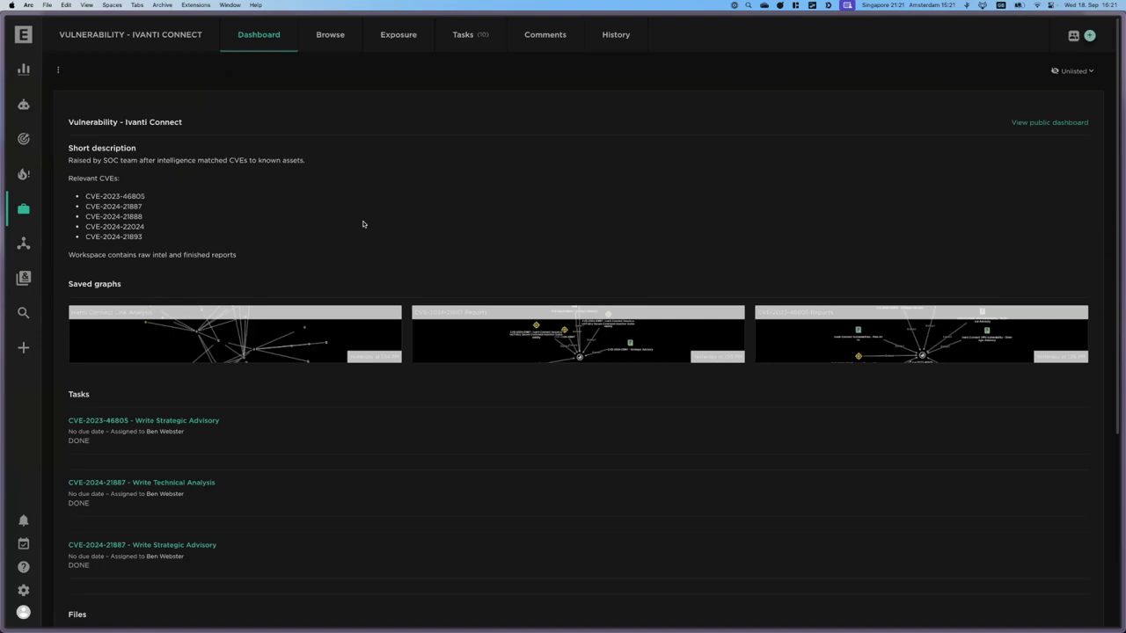
Review the saved graphs, tasks, files and entities listed on the Ivanti Connect workspace dashboard
scroll(363, 224, down, 3)
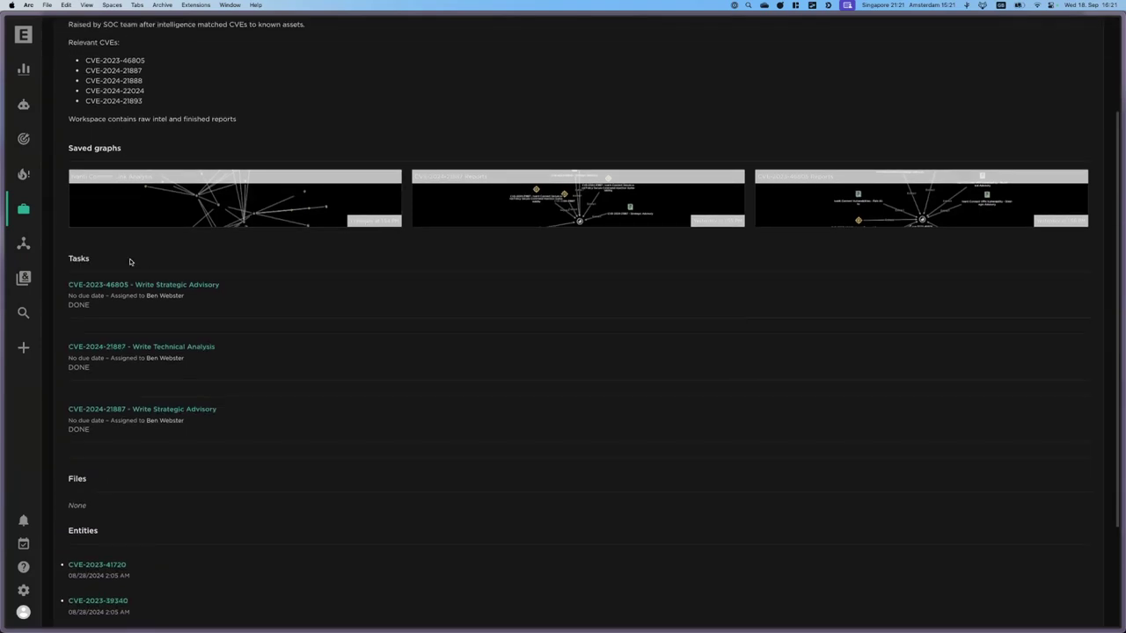
scroll(214, 274, down, 3)
drag(59, 331, 100, 370)
click(101, 370)
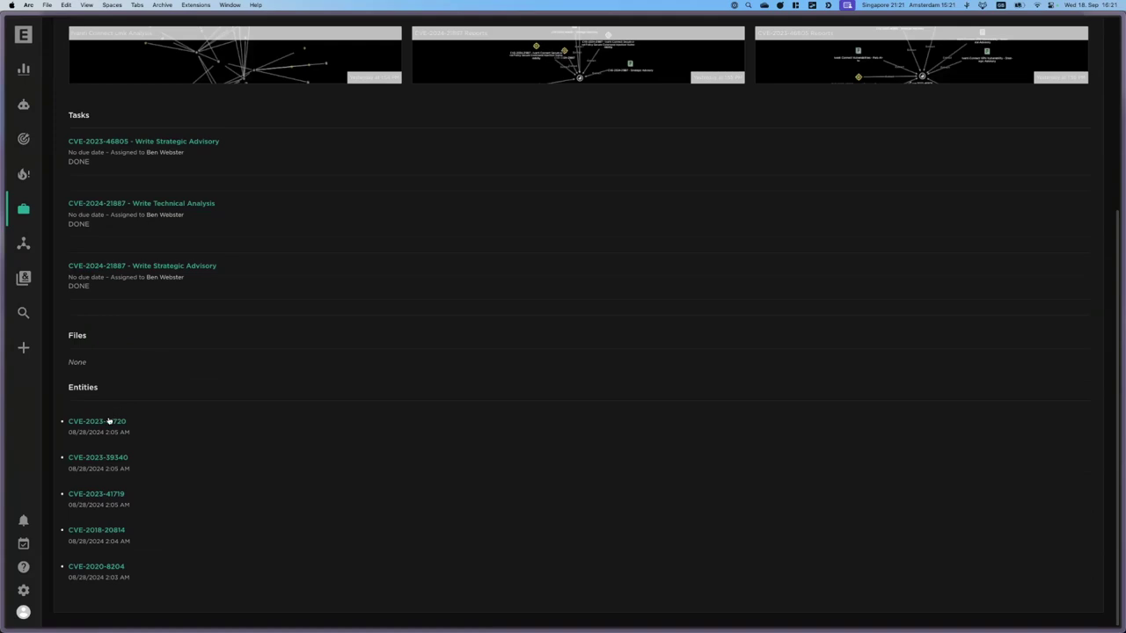
scroll(176, 572, up, 6)
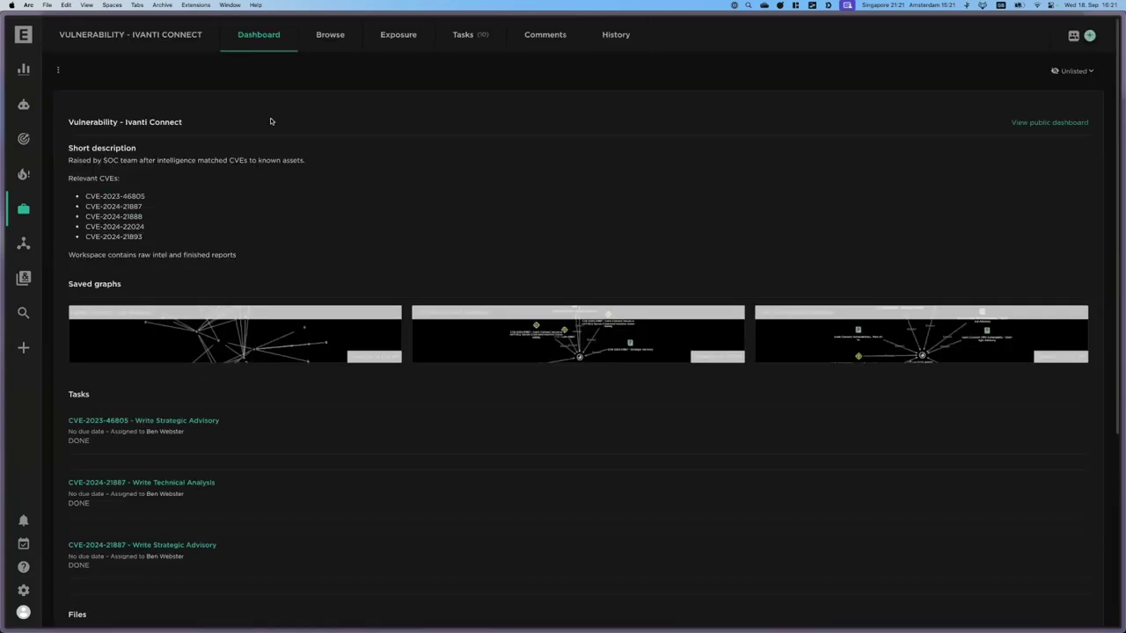
Browse the workspace's entities and view the overviews of the Palo Alto Ivanti report and the CVE-2024-21887 Command Injection vulnerability
click(327, 40)
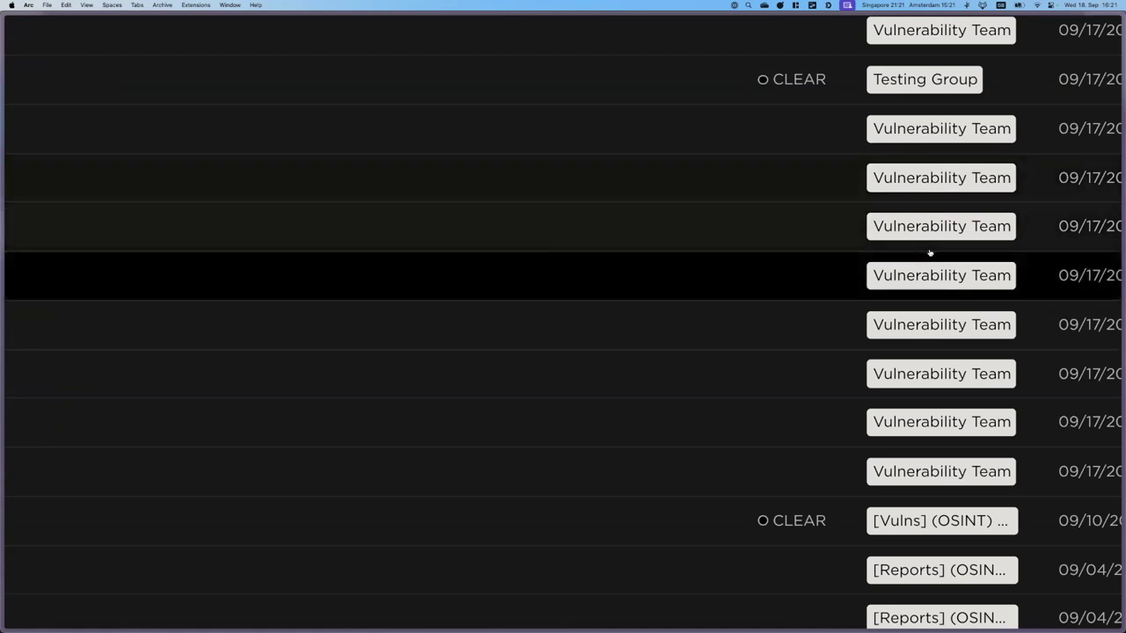
scroll(753, 349, down, 5)
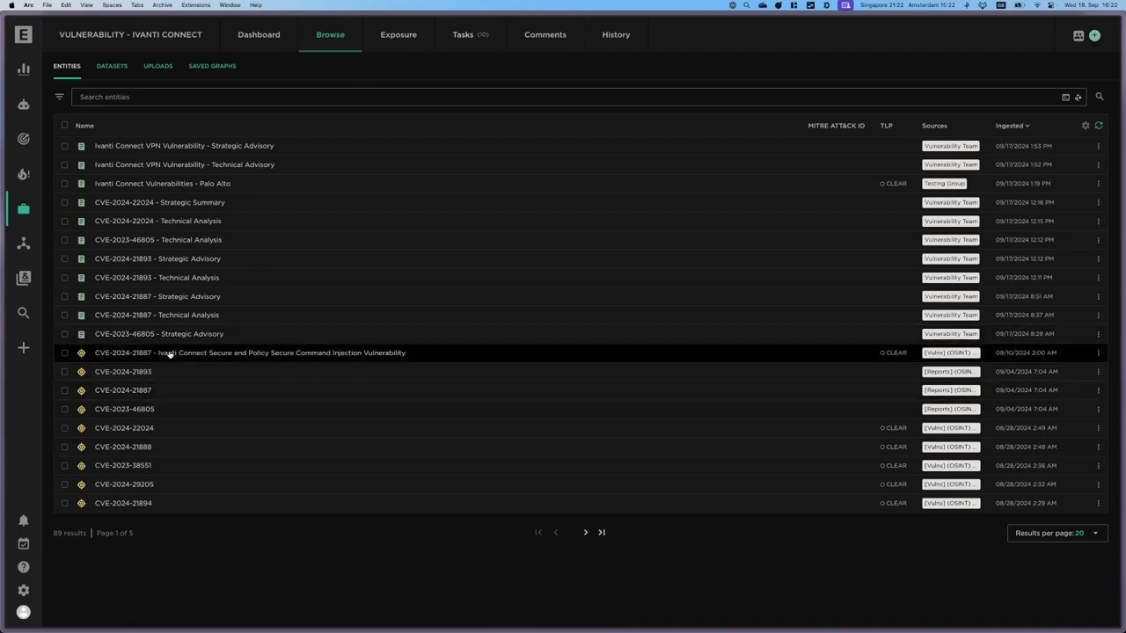
click(243, 183)
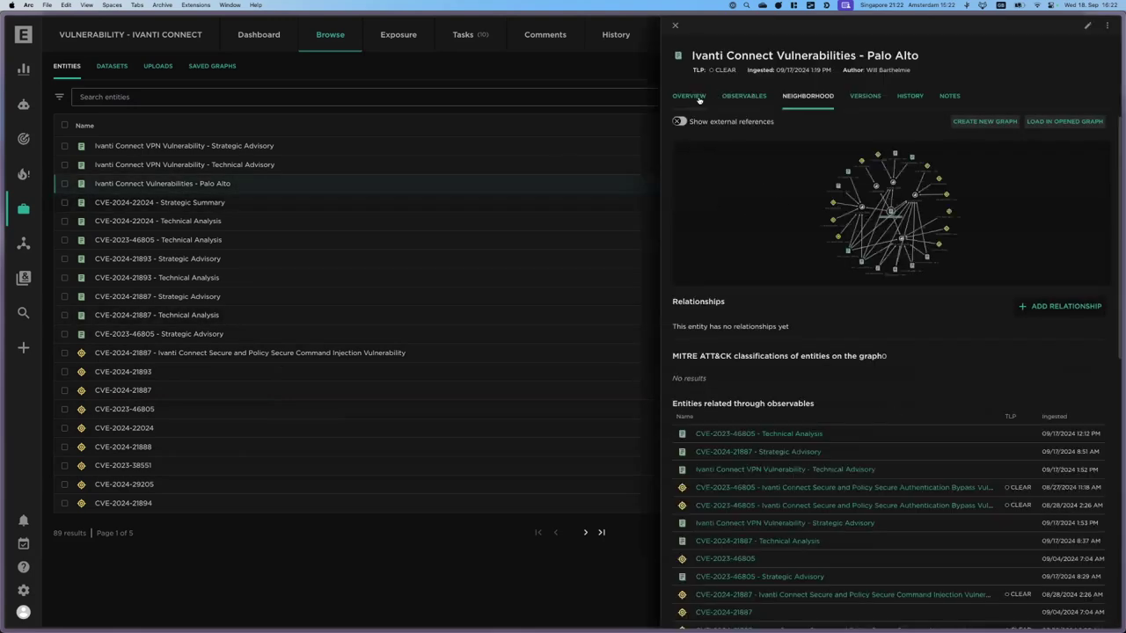
click(695, 95)
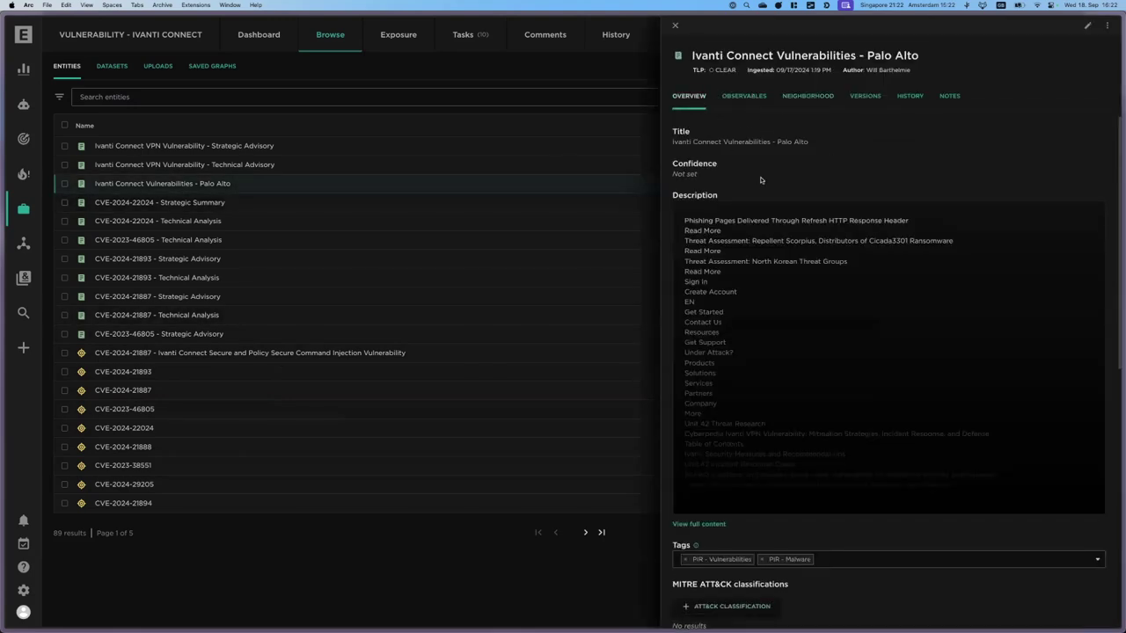
click(384, 357)
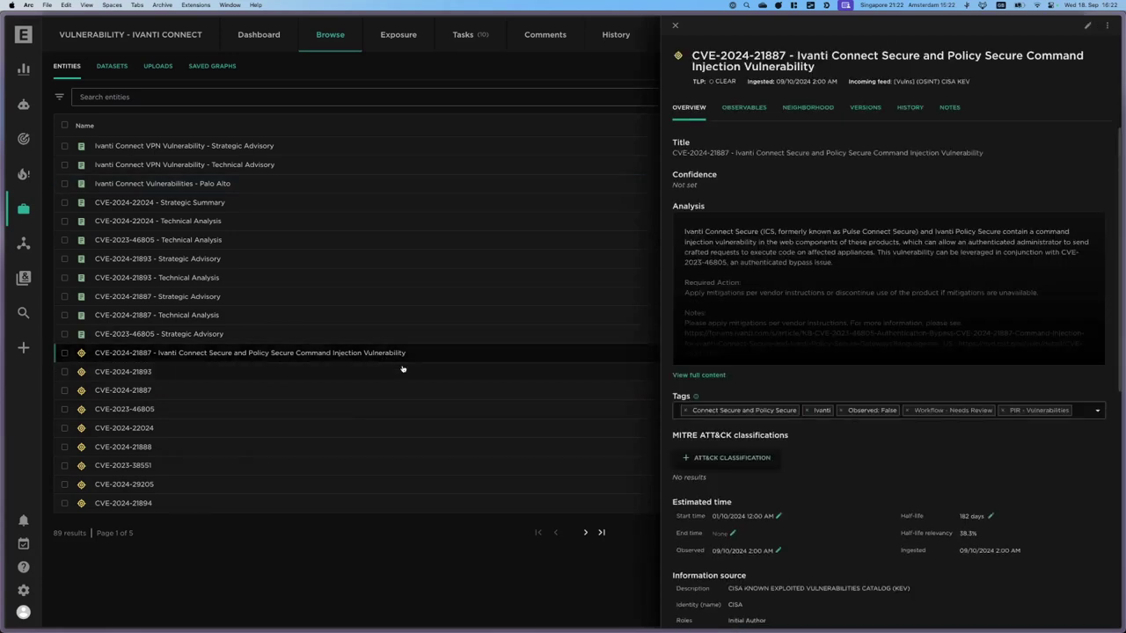
Create a new graph from the neighborhood of the CVE-2024-21893 vulnerability and inspect its Pulse: Cloud Cover report
click(395, 378)
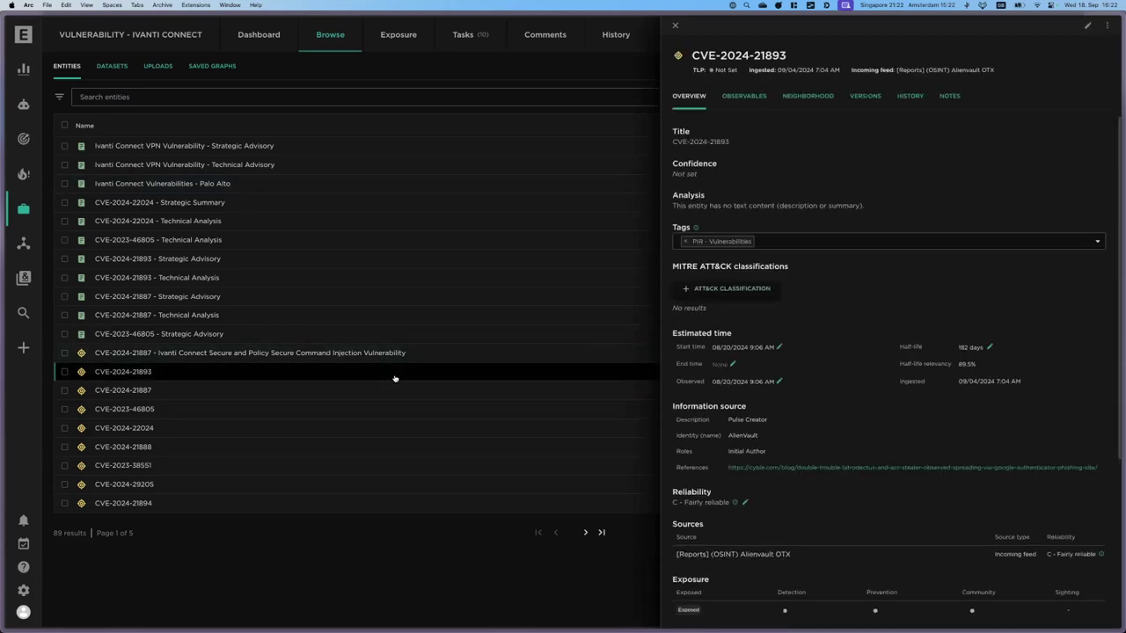
click(807, 98)
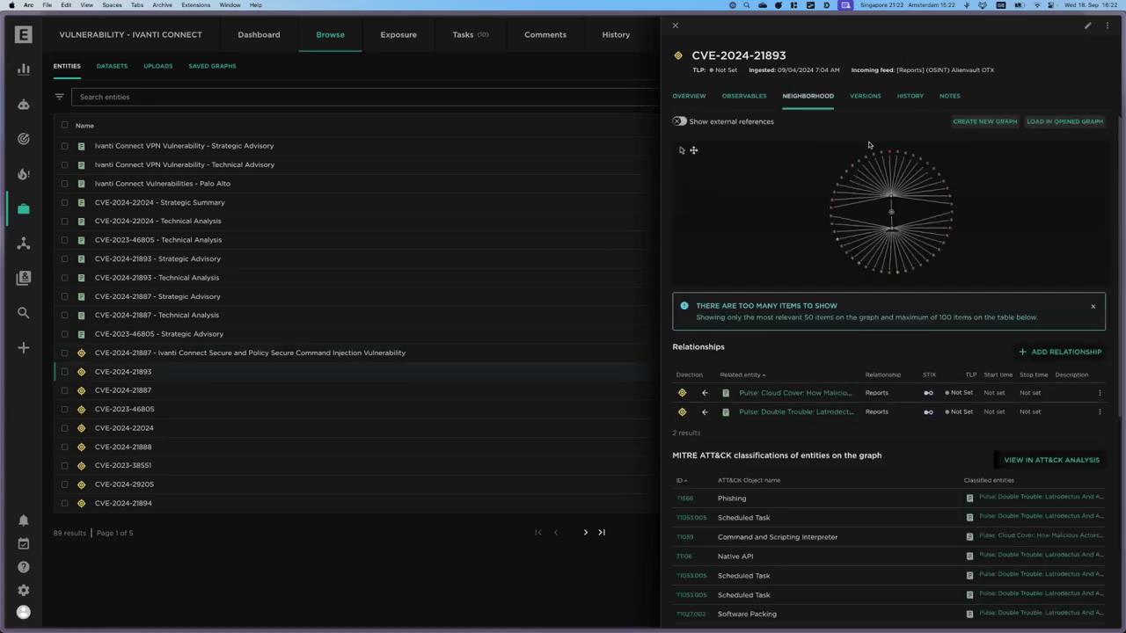
click(985, 121)
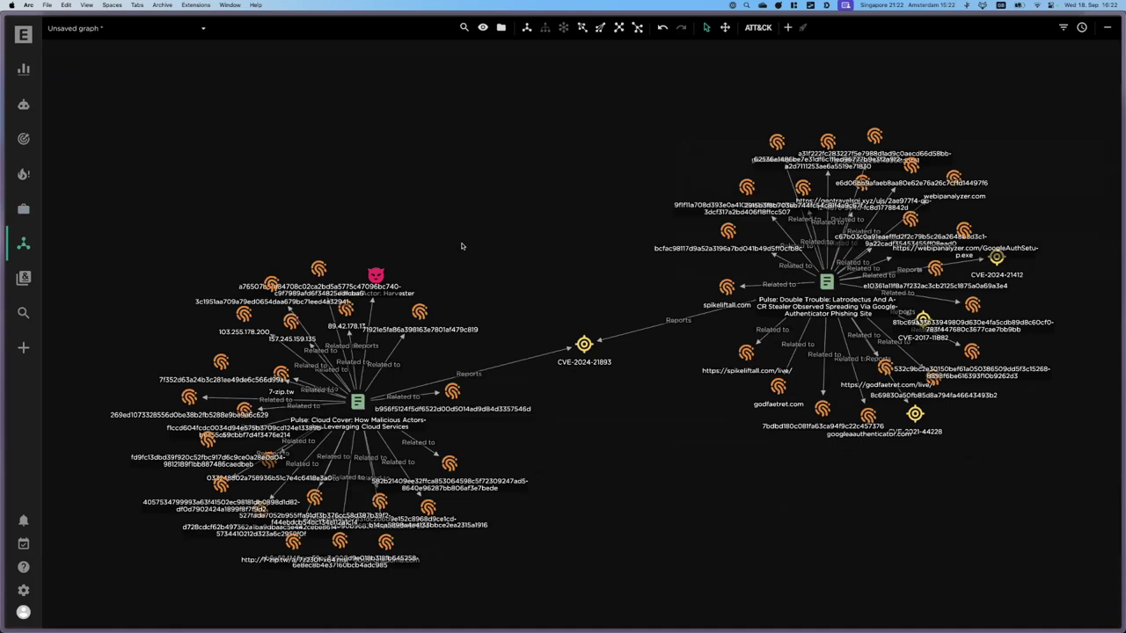
click(359, 406)
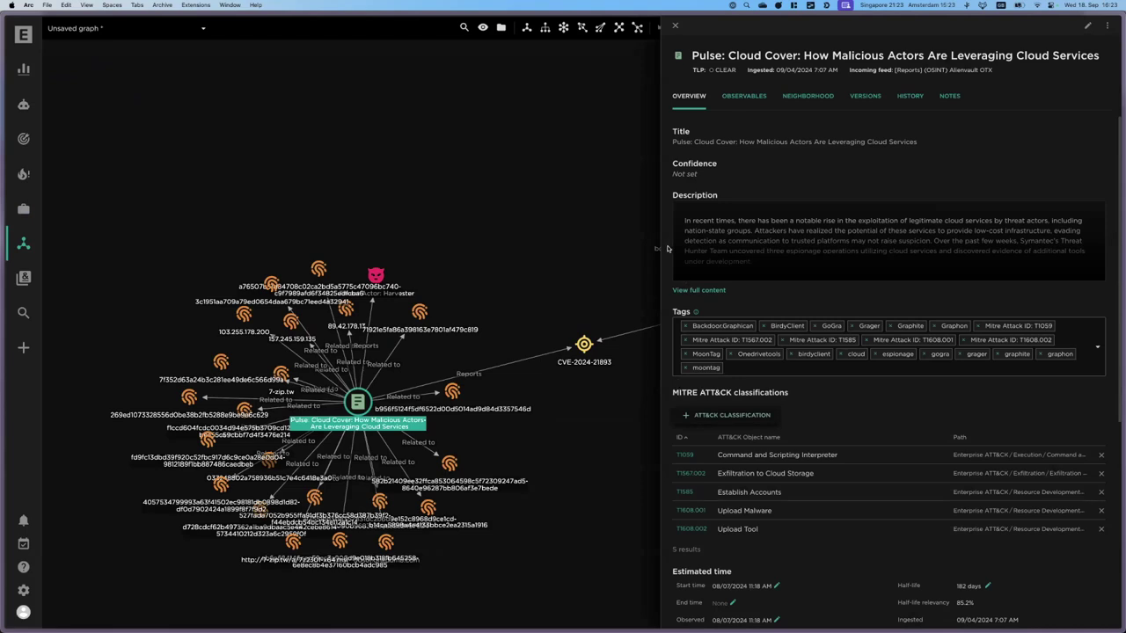
click(584, 236)
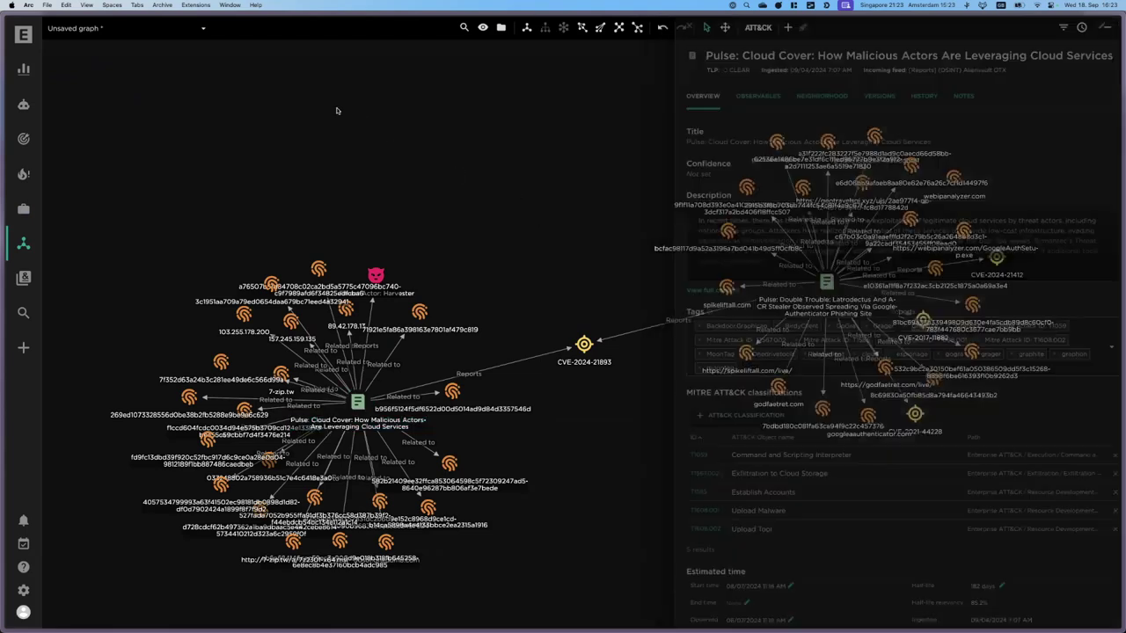
Save the graph as "Ivanti Investigation Threads" in the Vulnerability - Ivanti Connect workspace
click(147, 27)
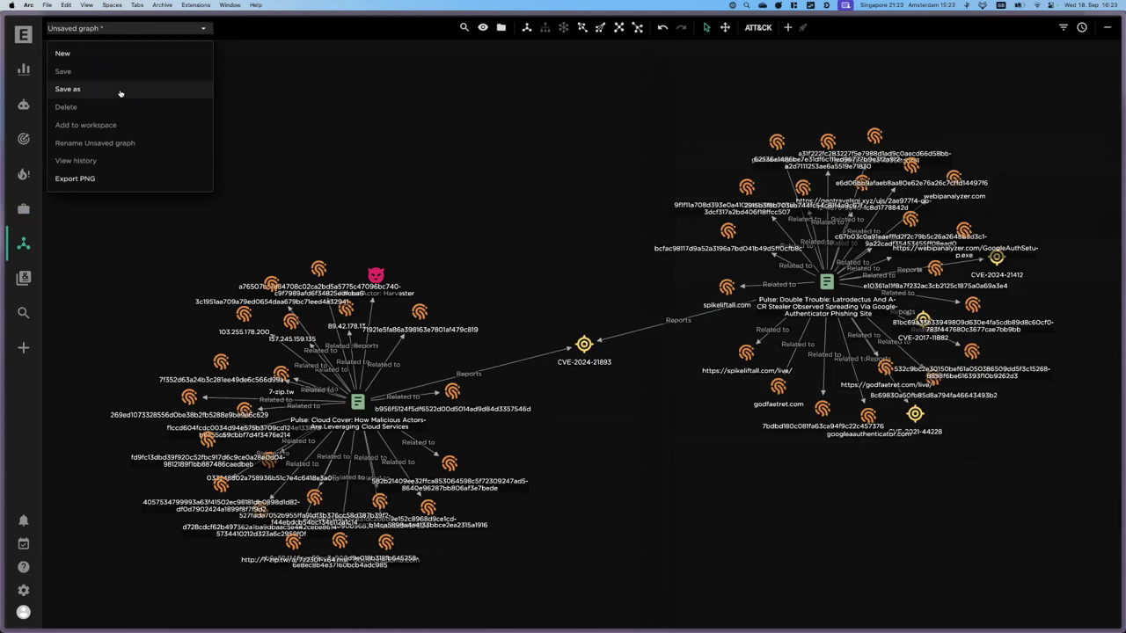
click(121, 93)
click(467, 105)
text(Ivanti Investigation )
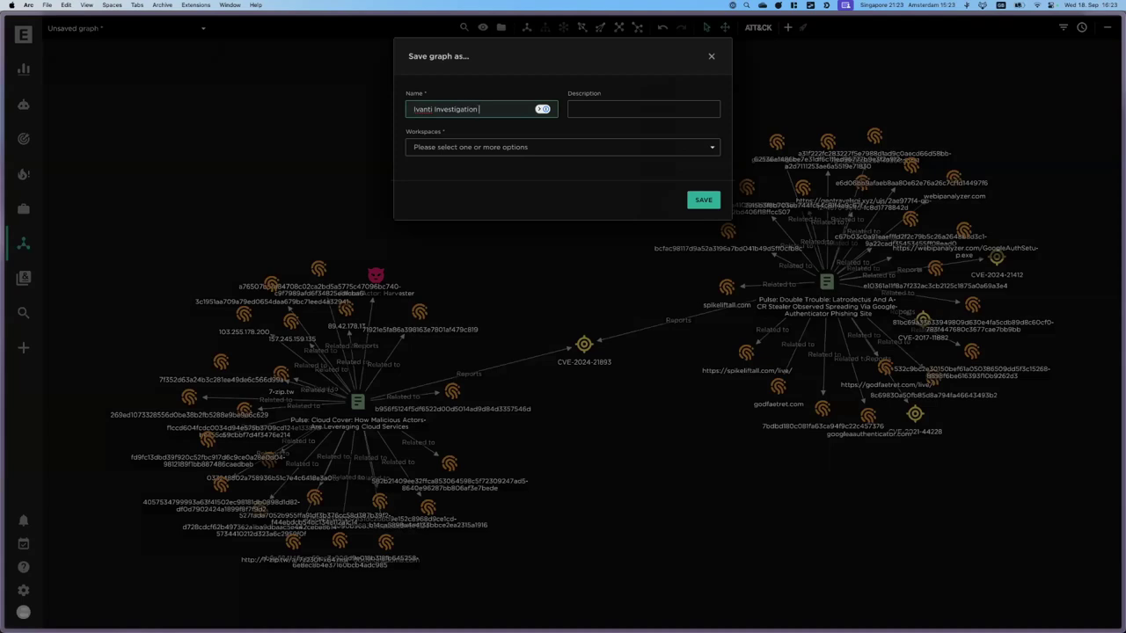
text(Threads)
click(485, 147)
text(Ivanti)
click(492, 165)
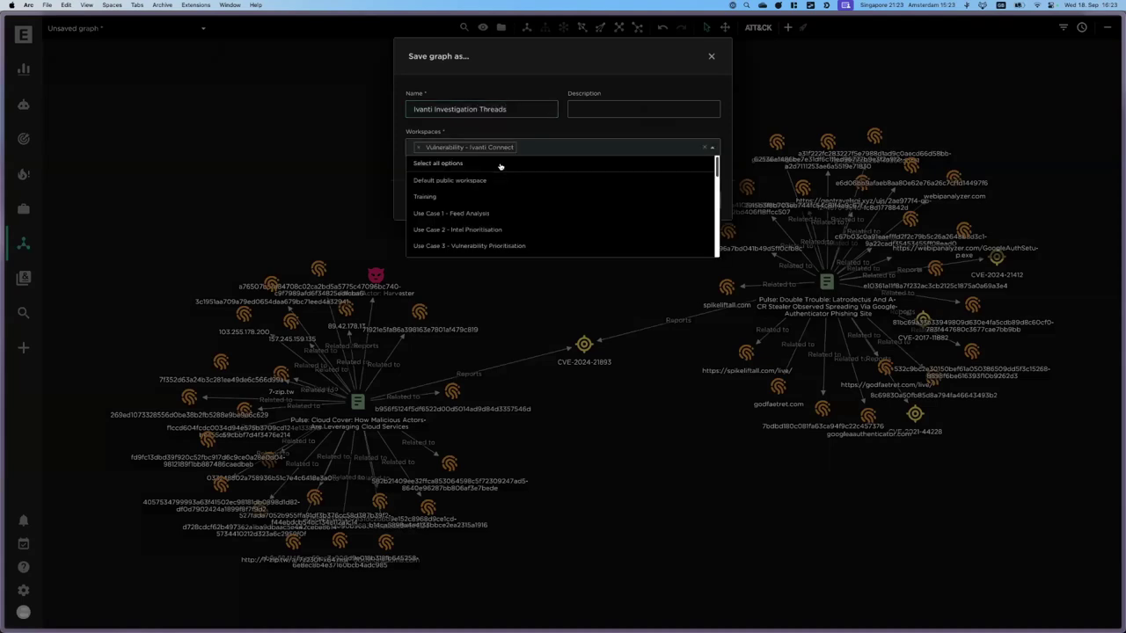
click(486, 122)
click(702, 201)
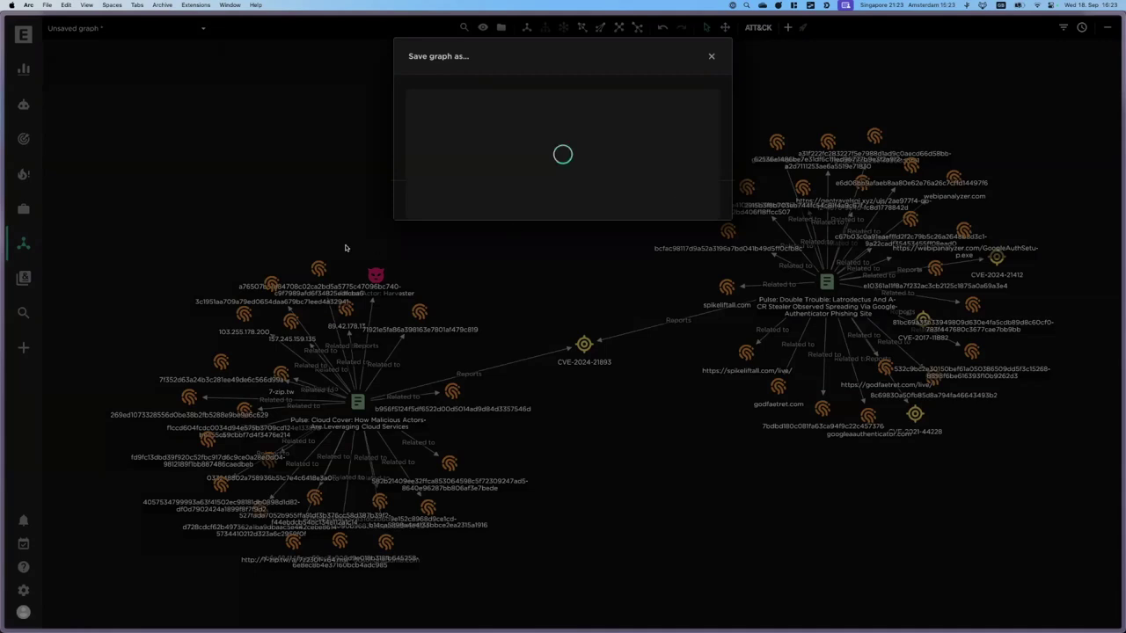
Return to the Vulnerability - Ivanti Connect workspace dashboard from the saved graph
click(23, 209)
scroll(126, 236, down, 5)
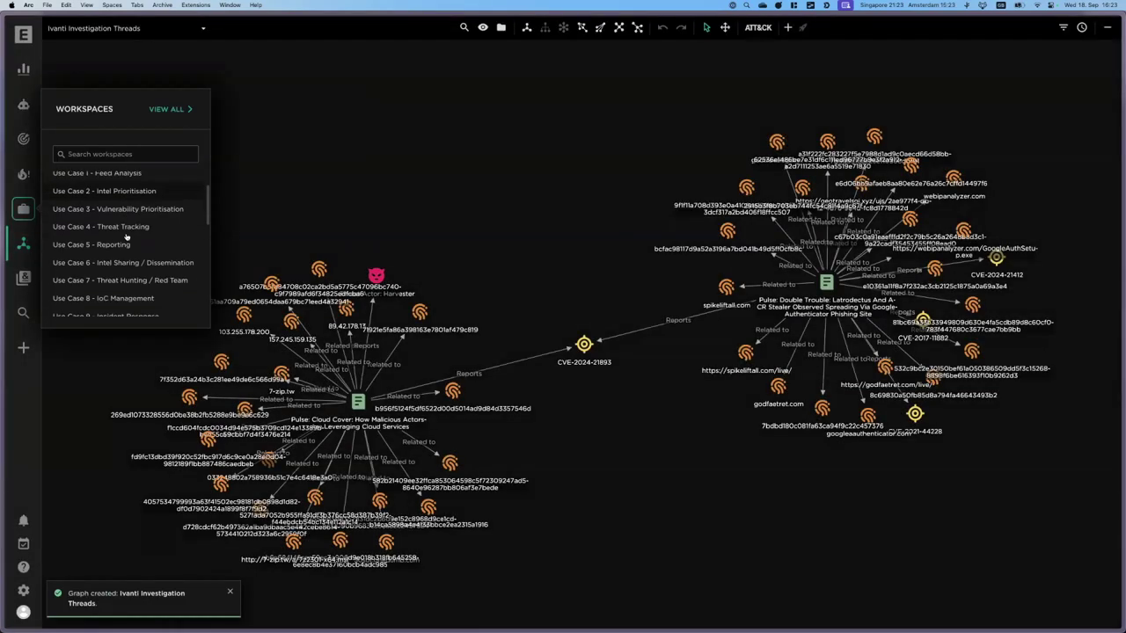
scroll(126, 237, down, 3)
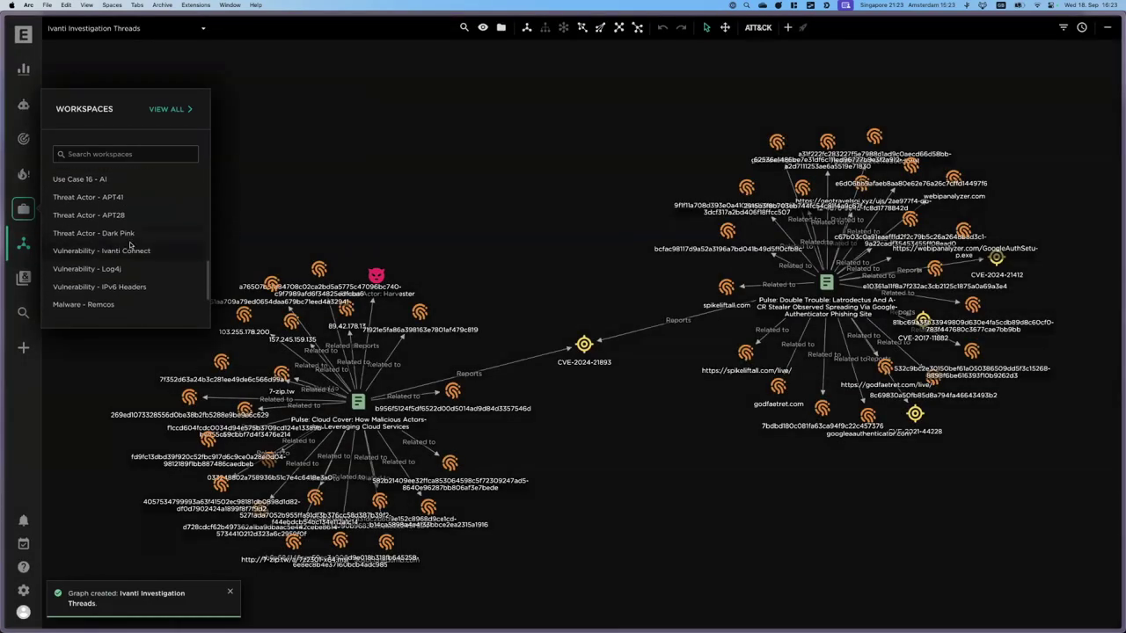
click(132, 252)
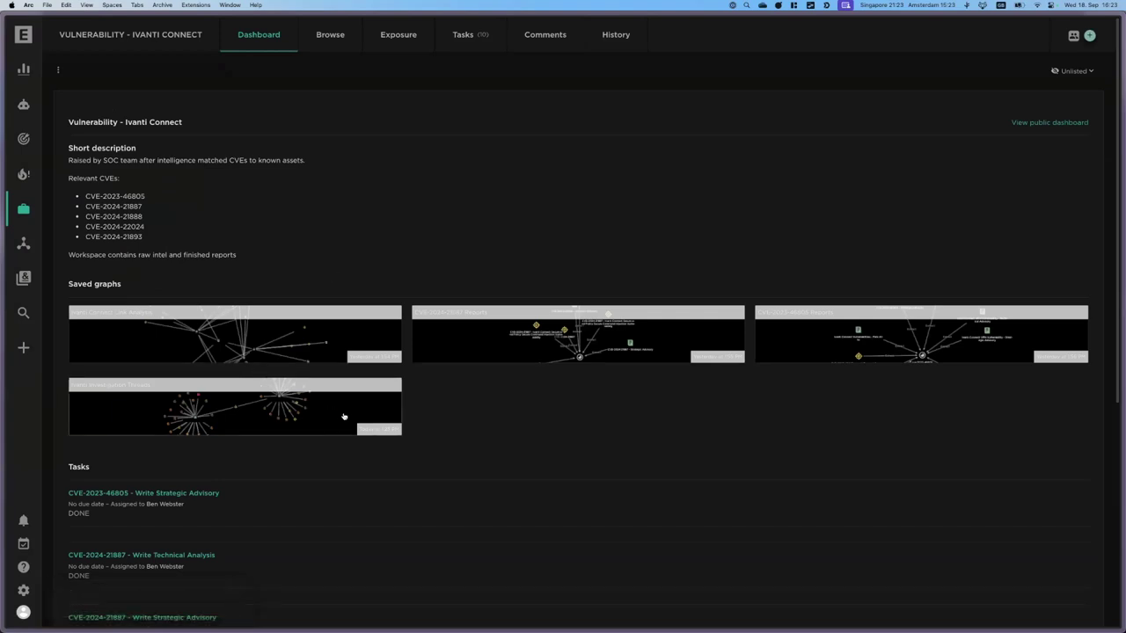
Review the workspace's tasks, viewing the CVE-2023-46805 Strategic Advisory task and both CVE-2024-21887 writing tasks
click(446, 39)
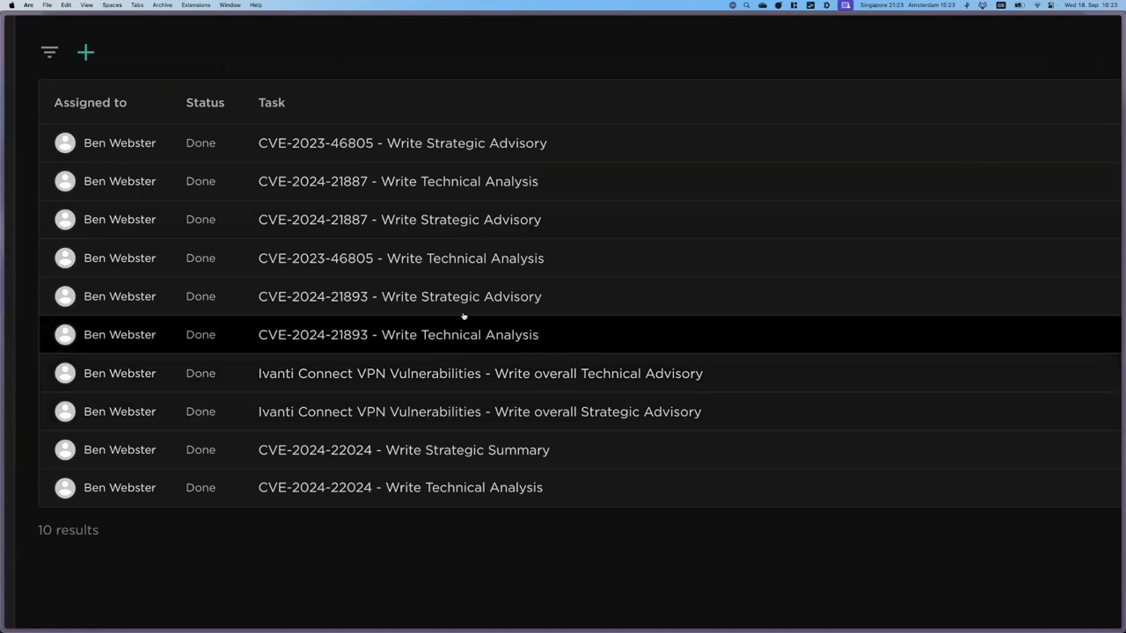
click(410, 156)
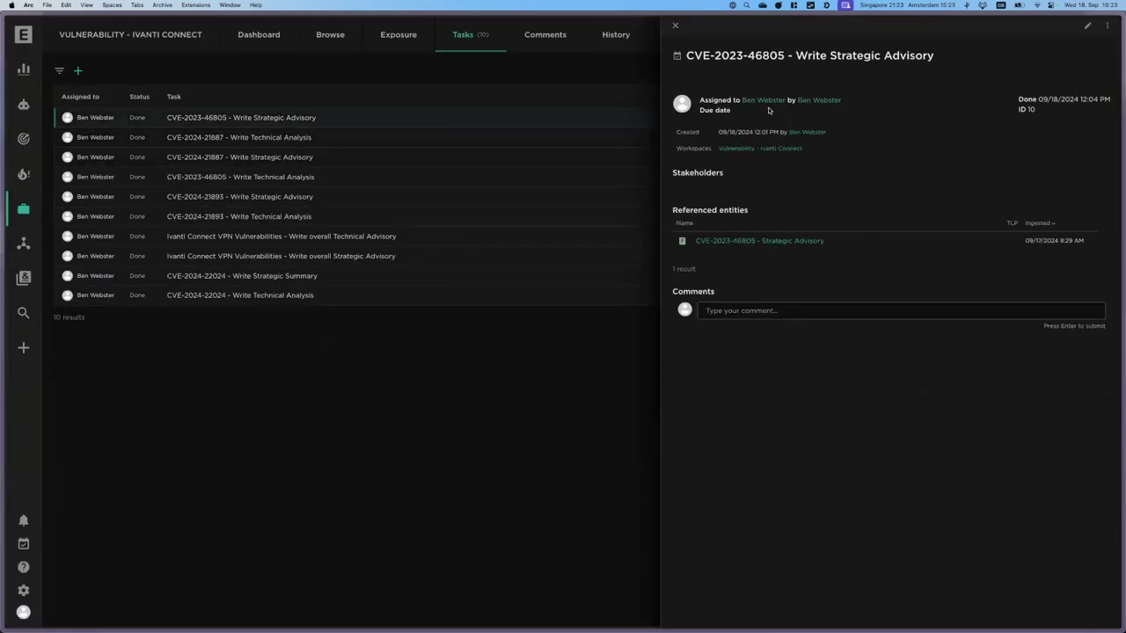
click(342, 139)
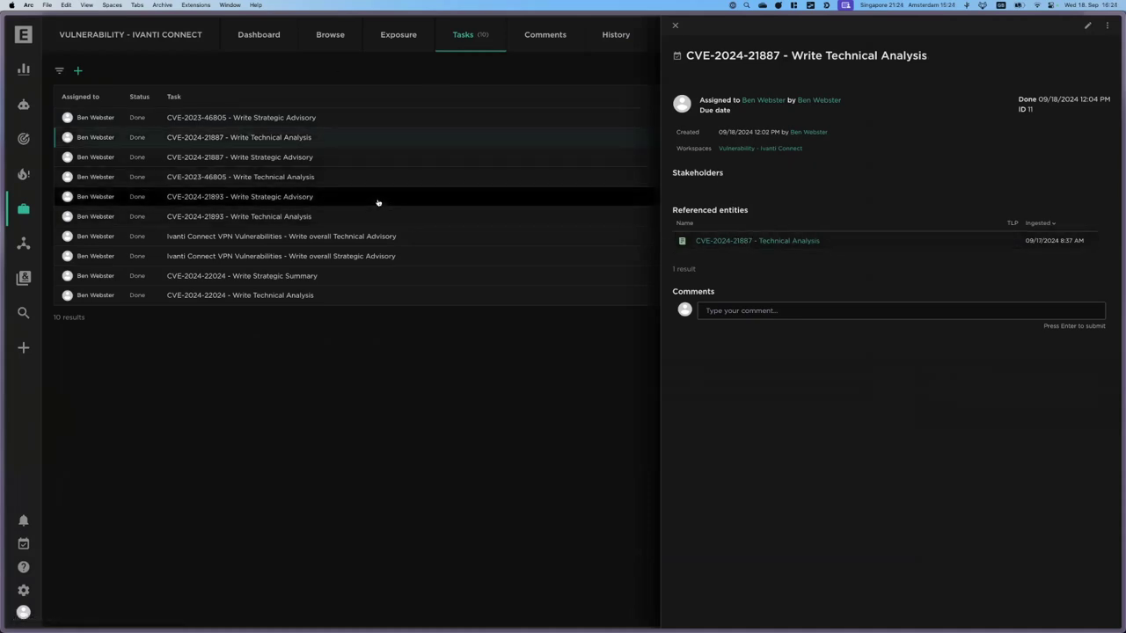
click(330, 166)
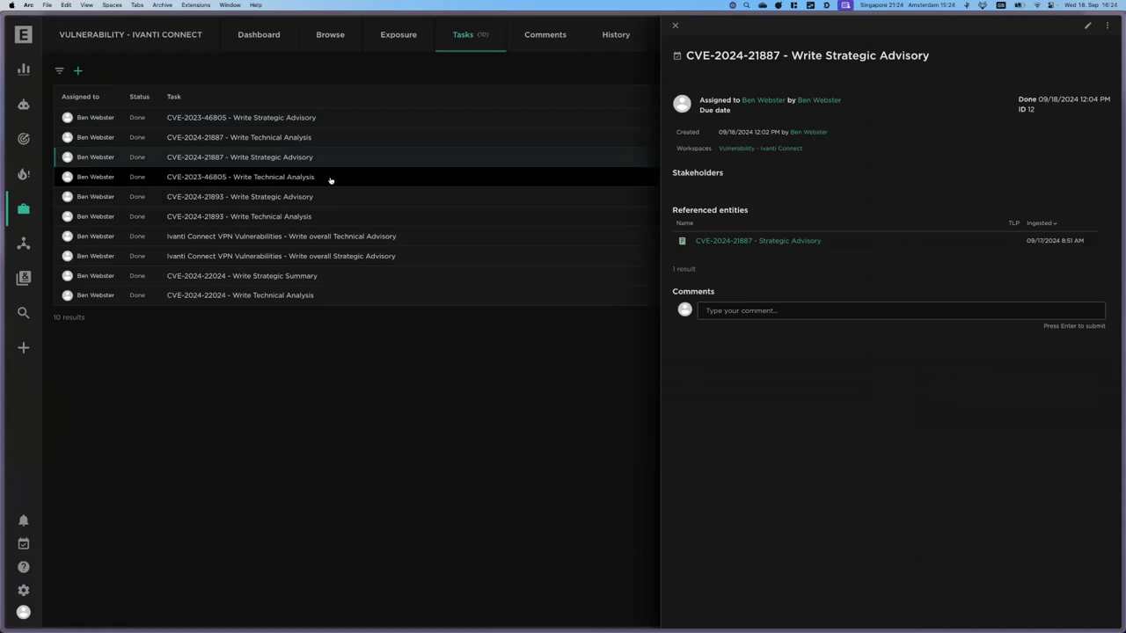
Open the CVE-2024-21887 - Strategic Advisory report referenced by its task and read the full analysis
click(772, 240)
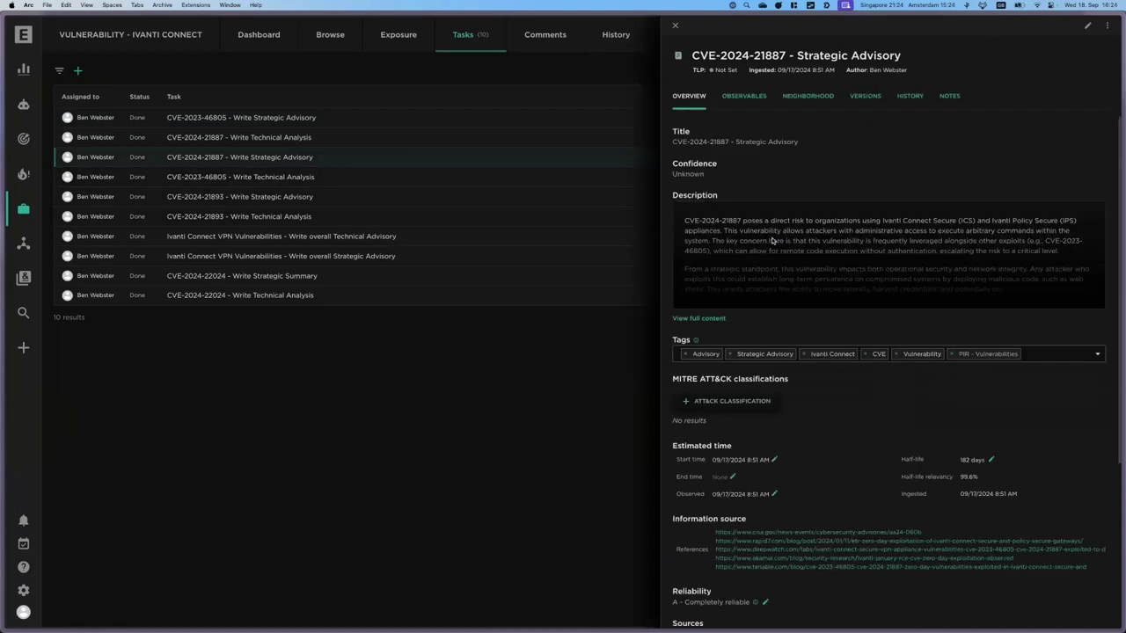
click(714, 318)
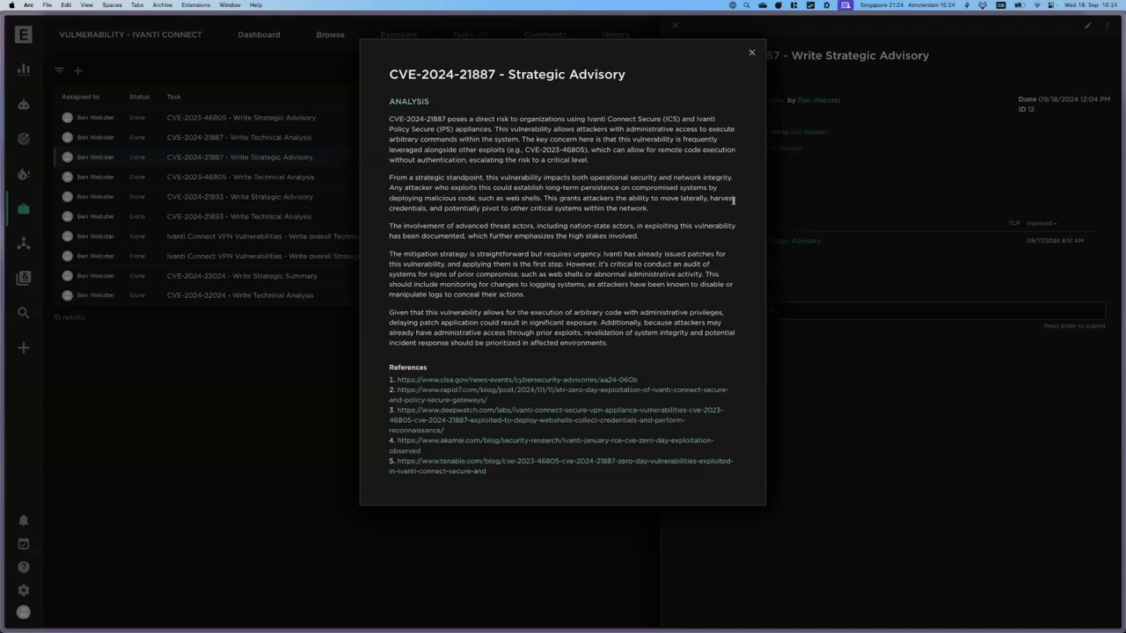
click(892, 156)
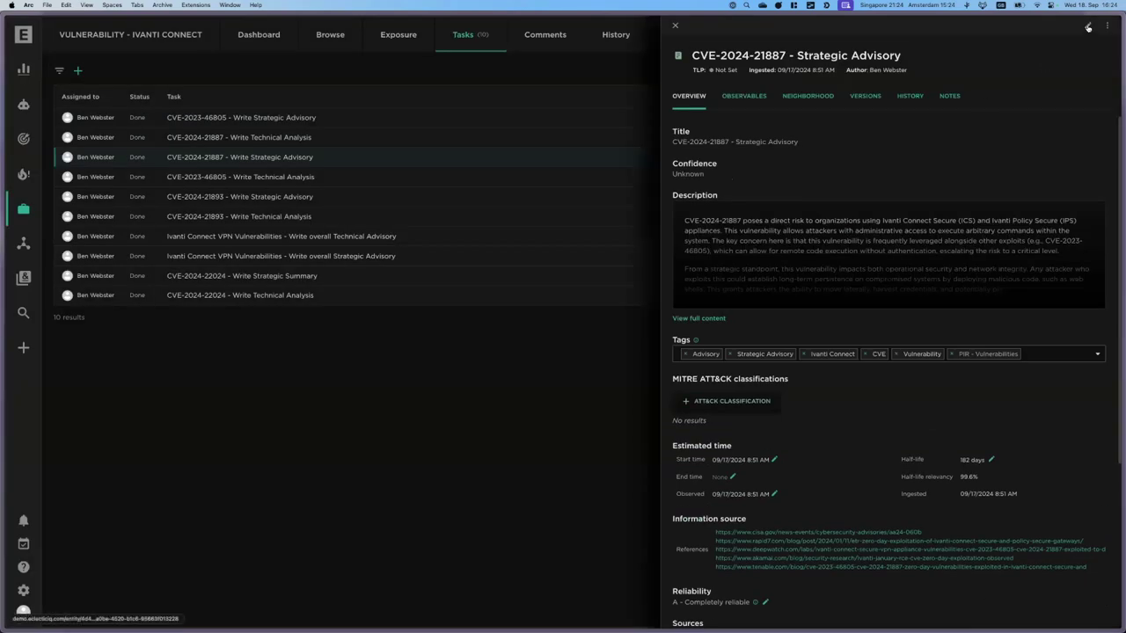
Open the Strategic Advisory report for editing, examine its summary, analysis and intent fields, and close it without changes
click(1088, 27)
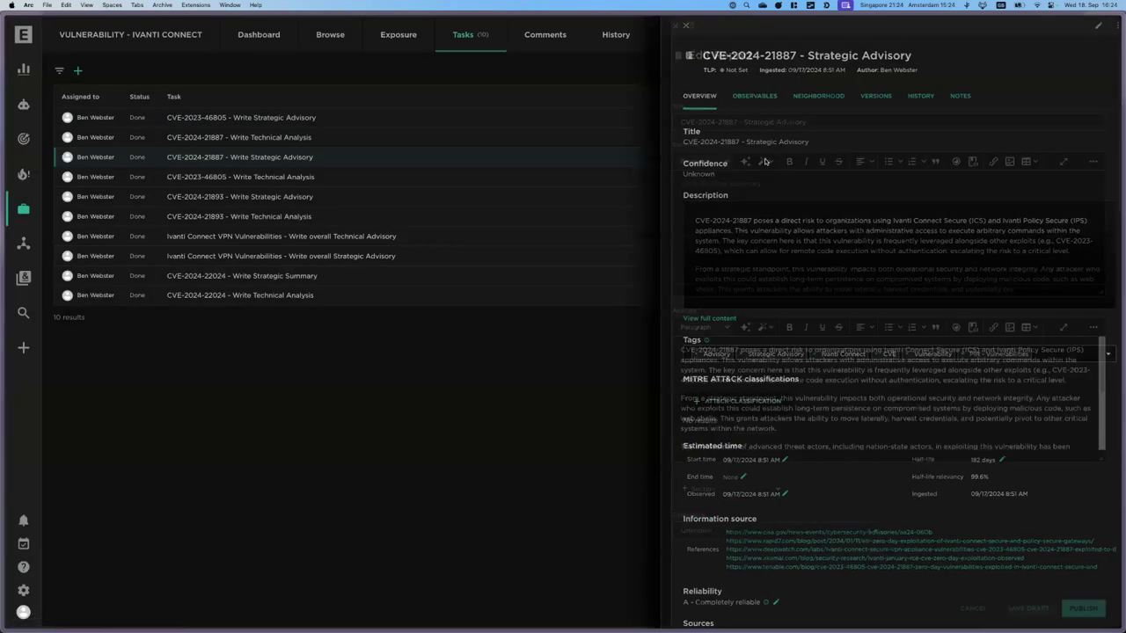
scroll(968, 438, down, 5)
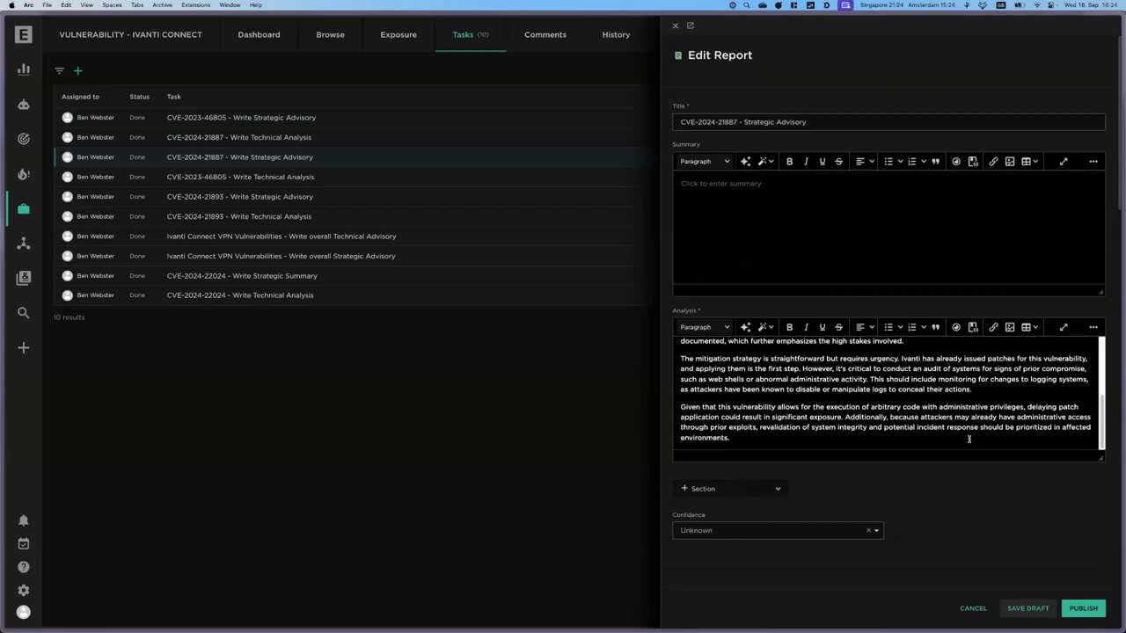
scroll(968, 438, up, 5)
scroll(898, 525, down, 2)
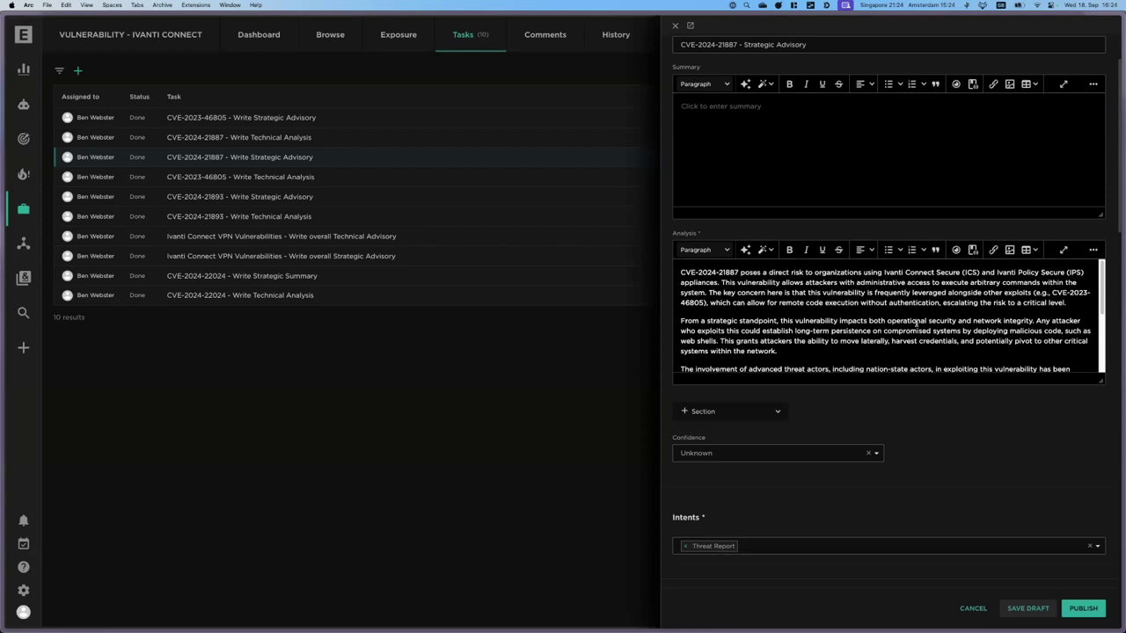
scroll(890, 422, up, 2)
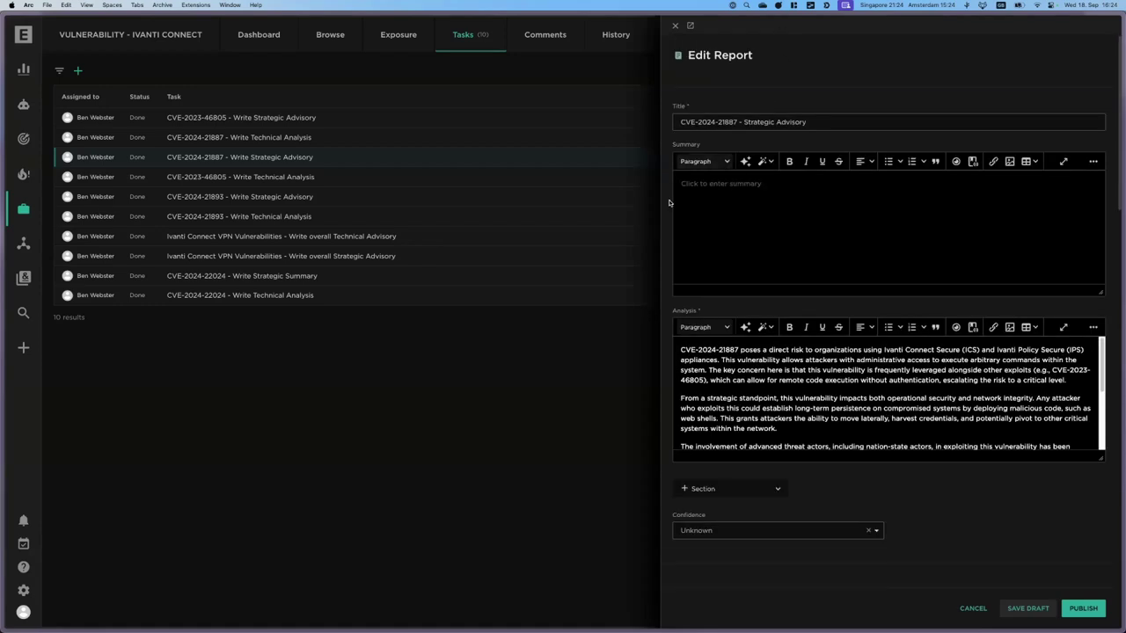
click(674, 25)
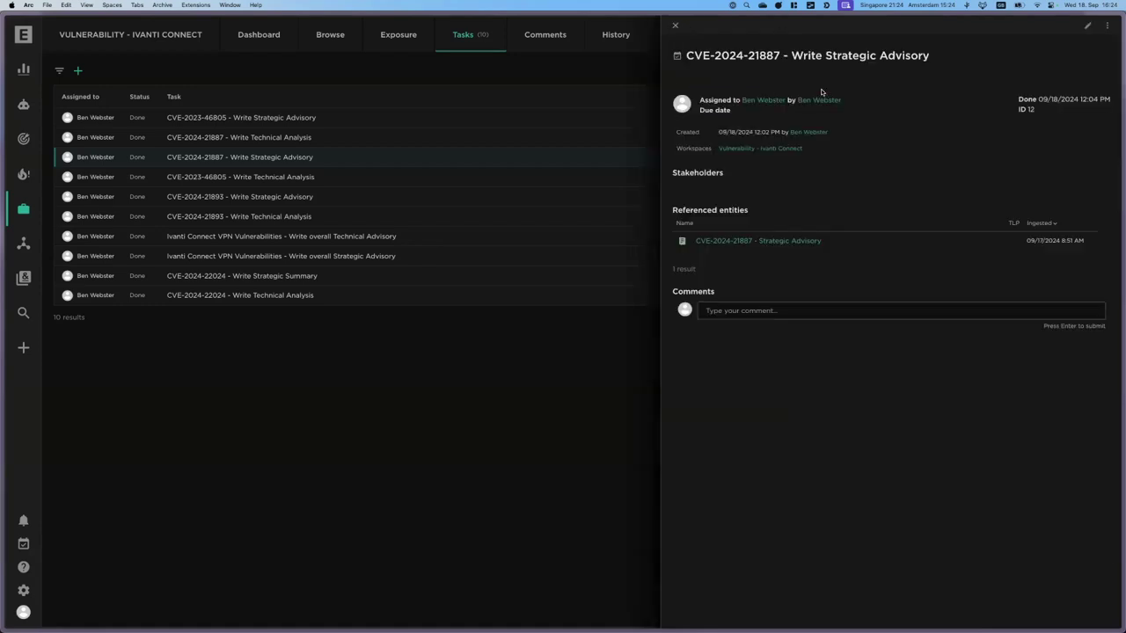
Create a new graph from the CVE-2024-21887 - Strategic Advisory report's neighborhood and move two overlapping vulnerability nodes apart
click(756, 240)
click(800, 97)
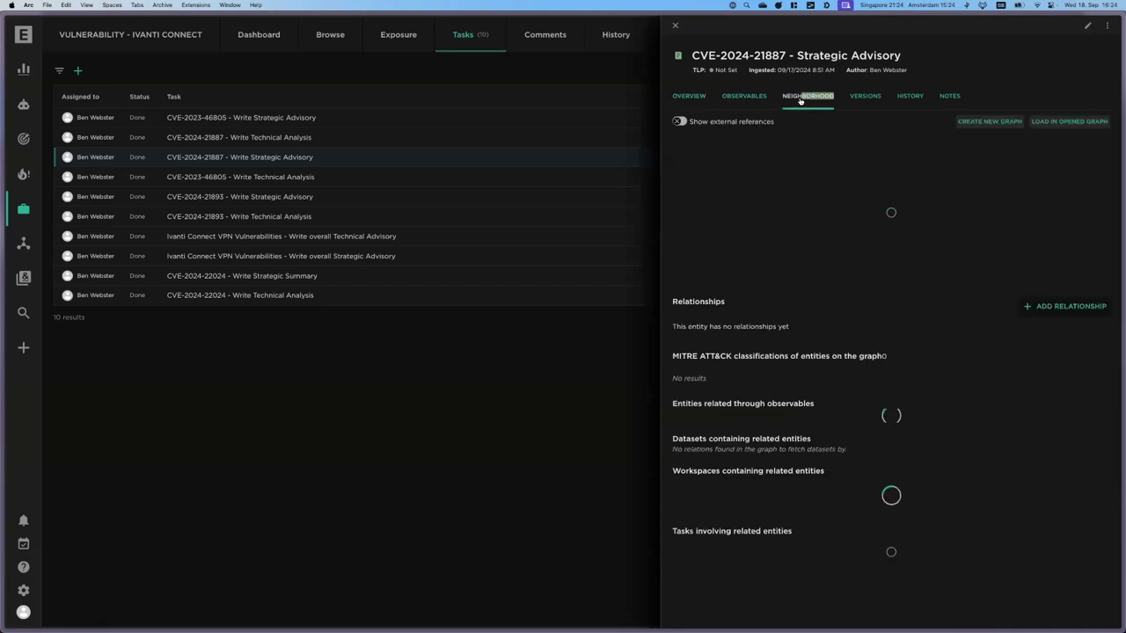
click(987, 121)
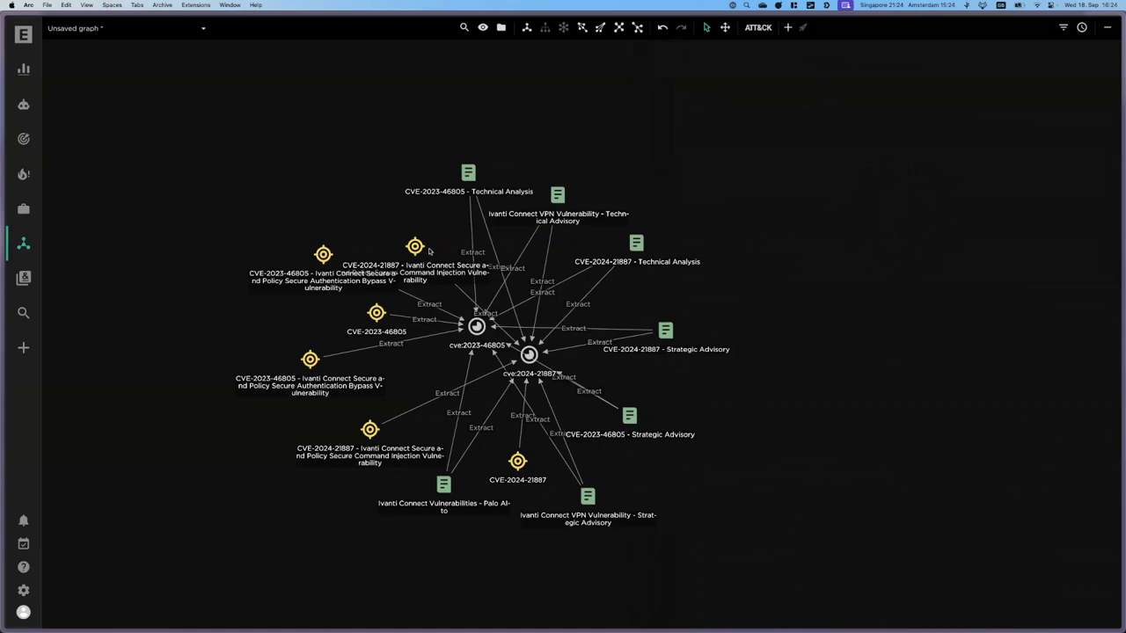
drag(412, 245, 359, 218)
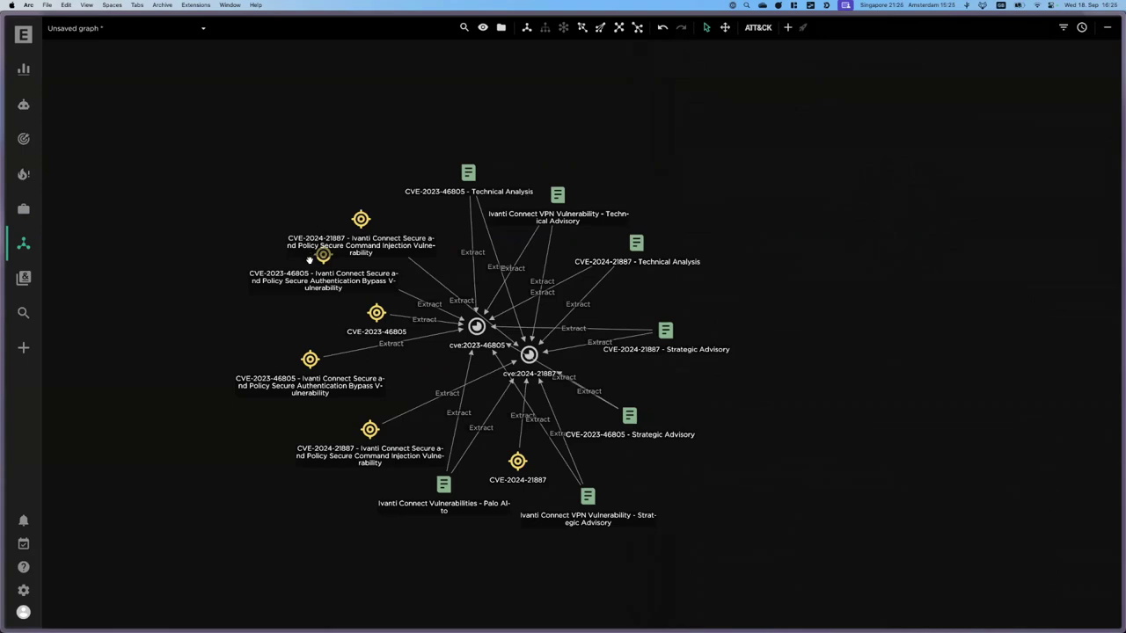
drag(323, 257, 238, 272)
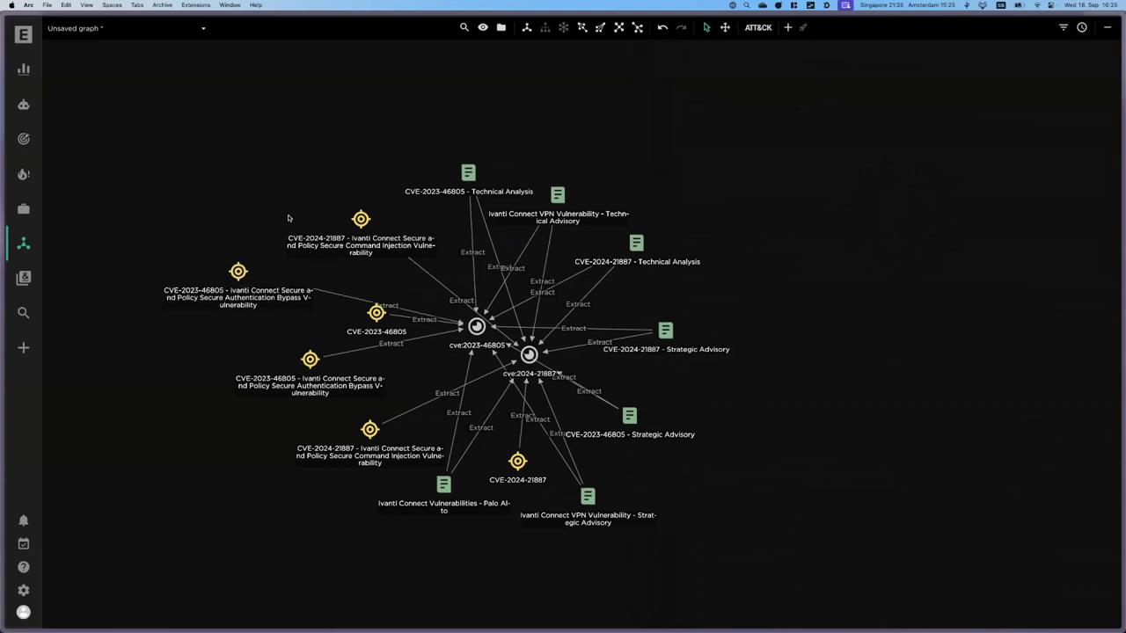
Leave the unsaved graph and reopen the Vulnerability - Ivanti Connect workspace dashboard
click(23, 210)
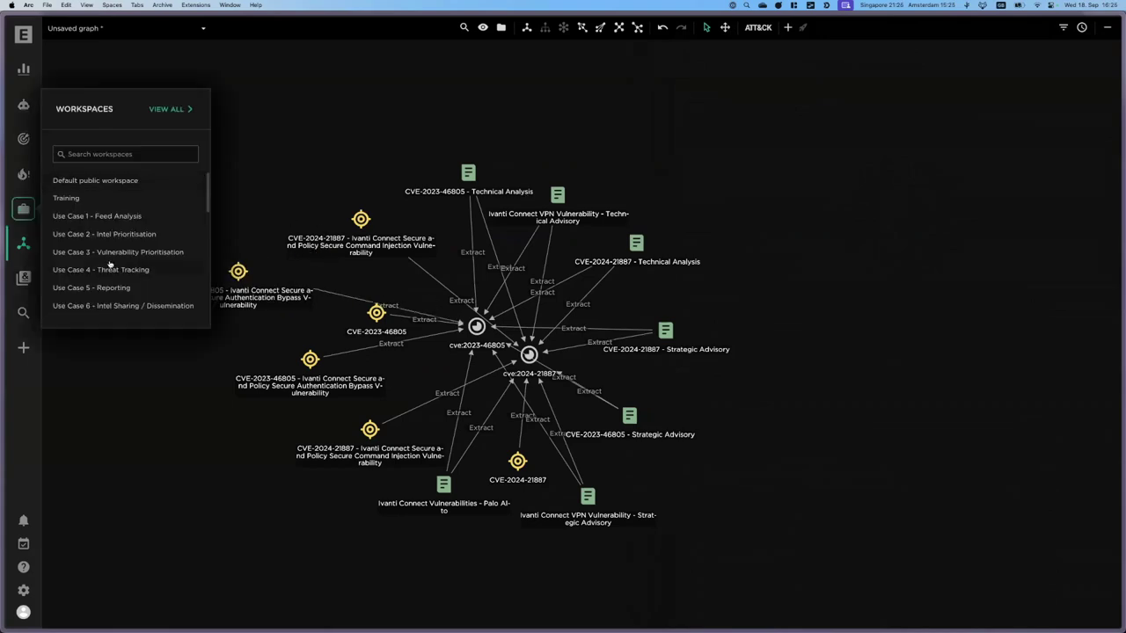
scroll(109, 262, down, 10)
click(113, 246)
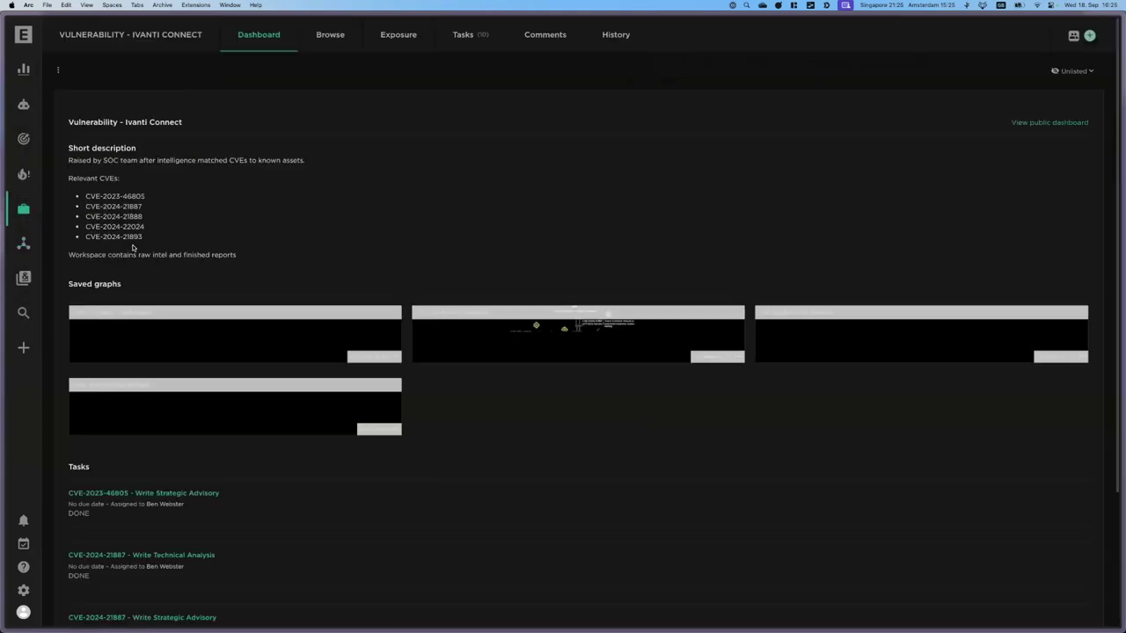
Browse the workspace's datasets and review the queries and entities of Ivanti Connect CVE Intel and Ivanti Connect Reports
click(314, 37)
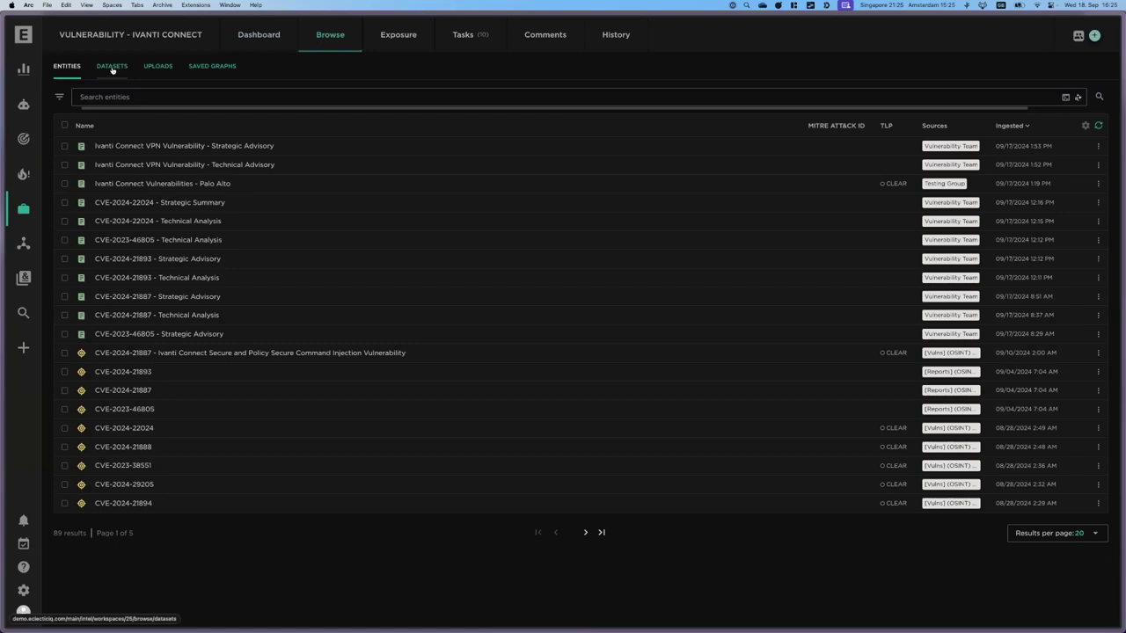
click(111, 68)
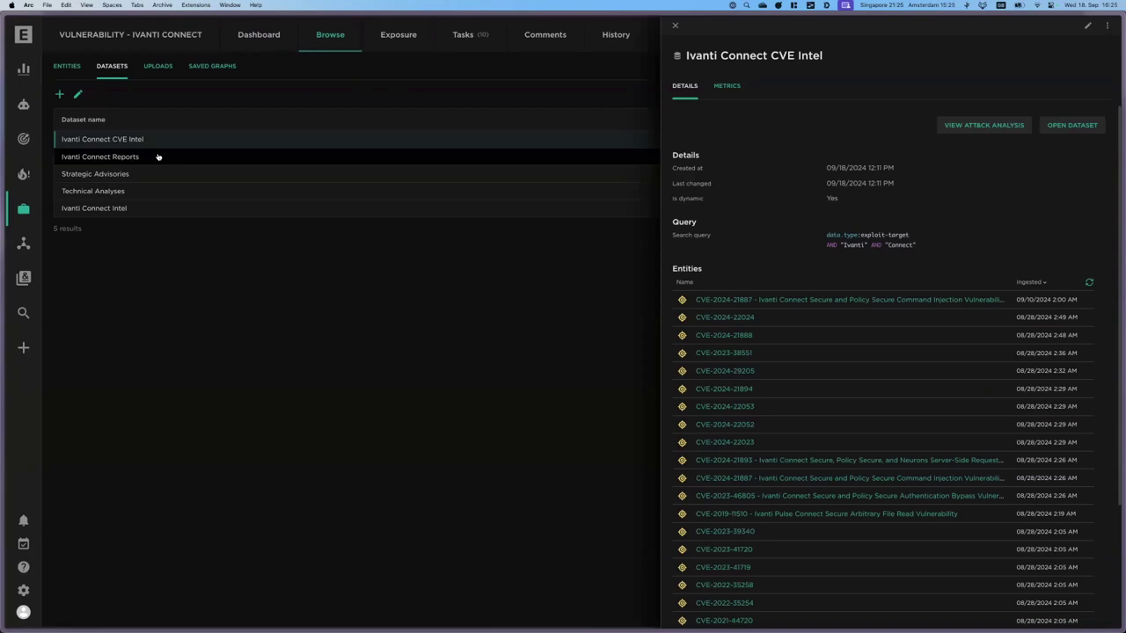
key(super+equal)
key(super+equal)
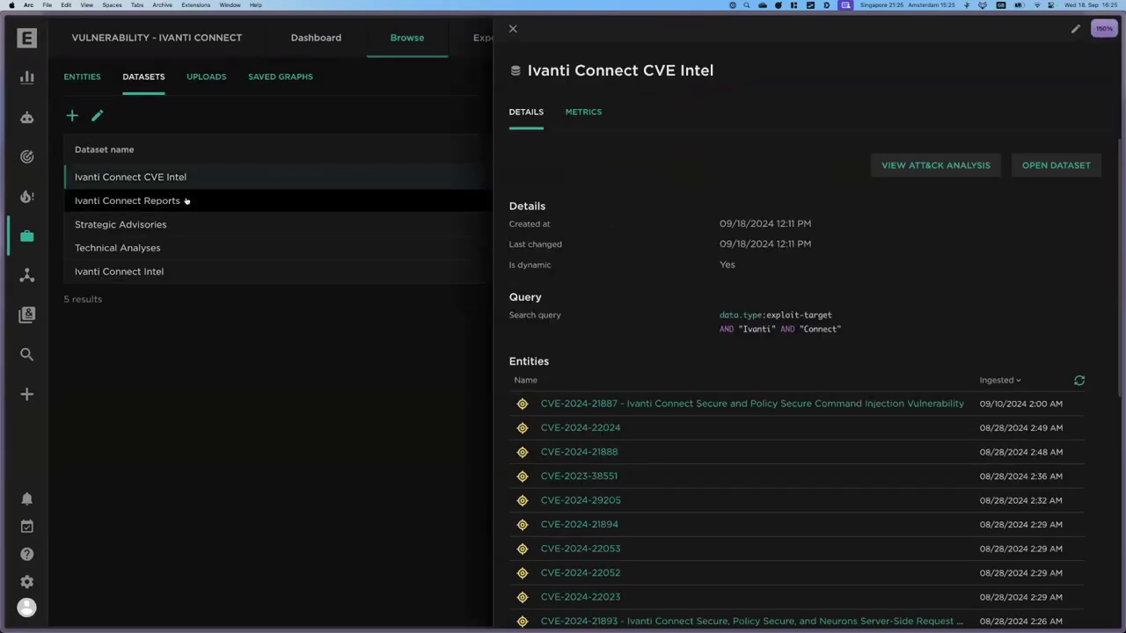
click(186, 200)
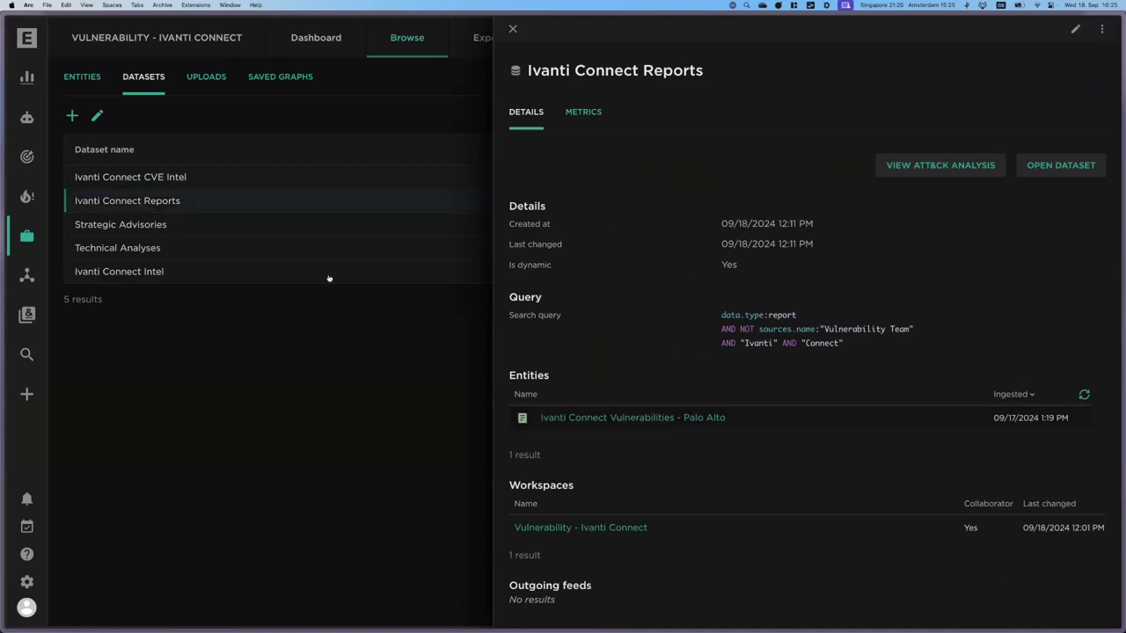
Review the details and entities of the Strategic Advisories, Technical Analyses and Ivanti Connect Intel datasets
click(274, 228)
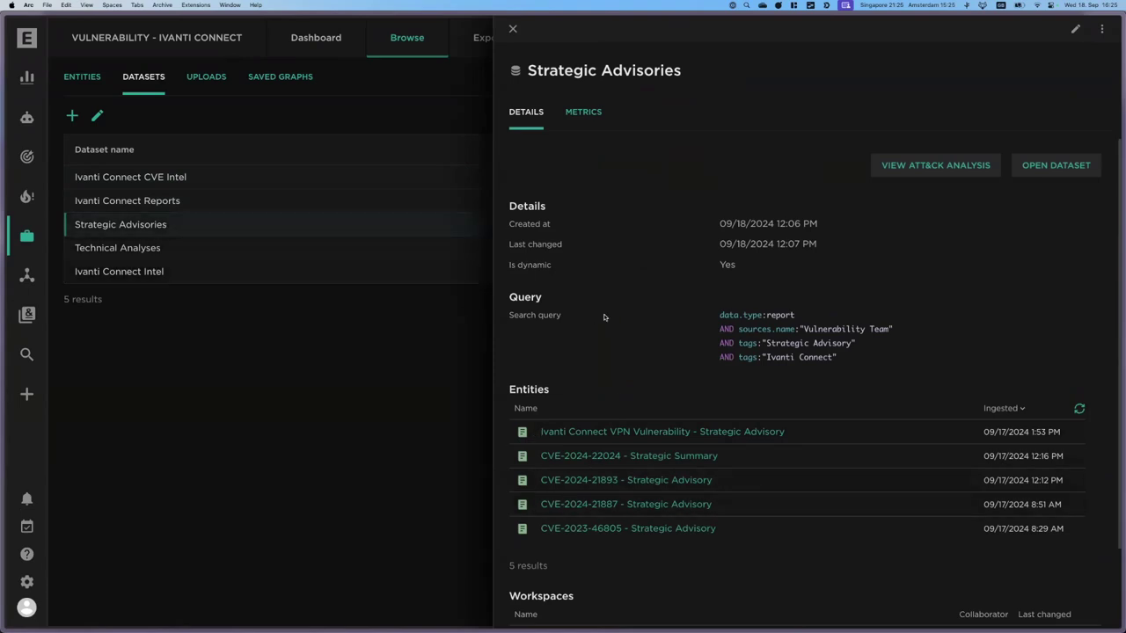
drag(721, 313, 840, 358)
click(841, 358)
click(261, 247)
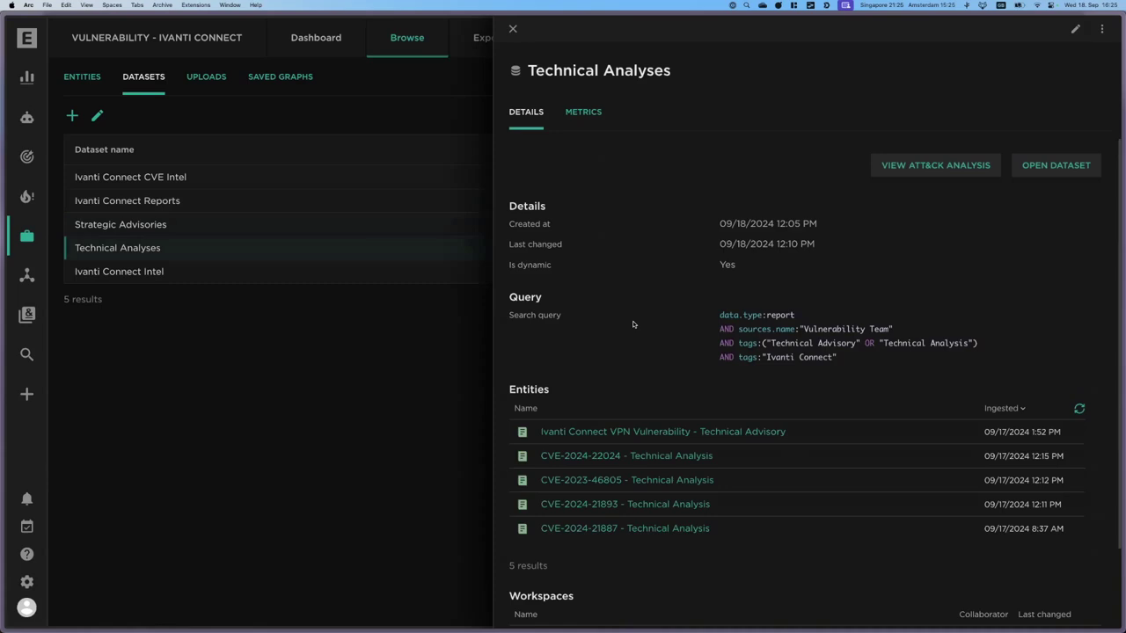
click(150, 278)
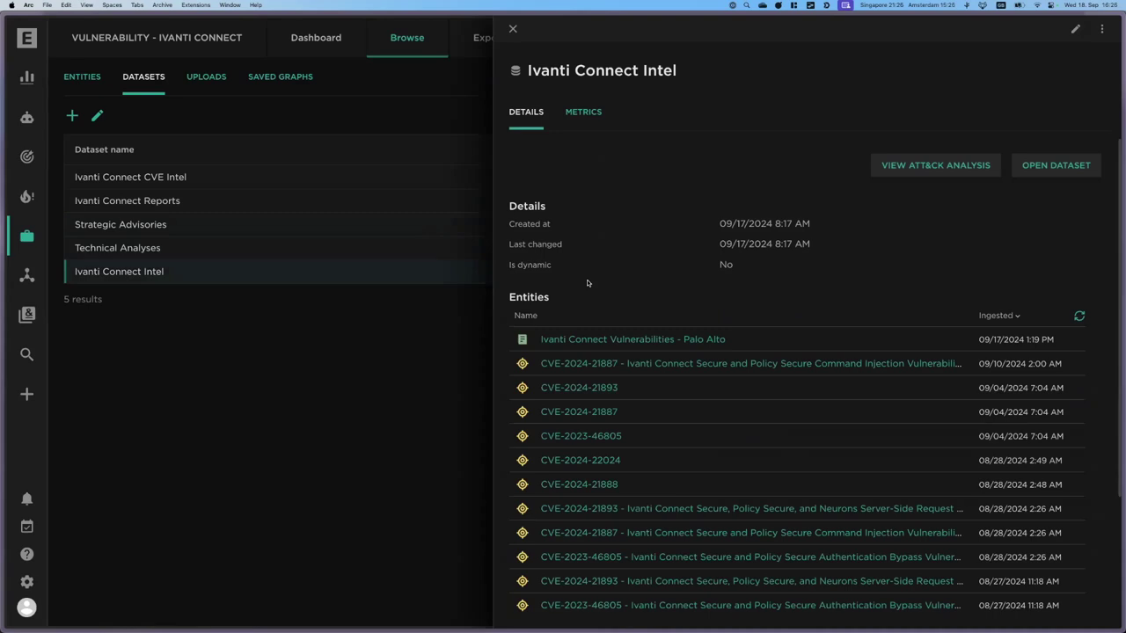
key(super+0)
click(22, 286)
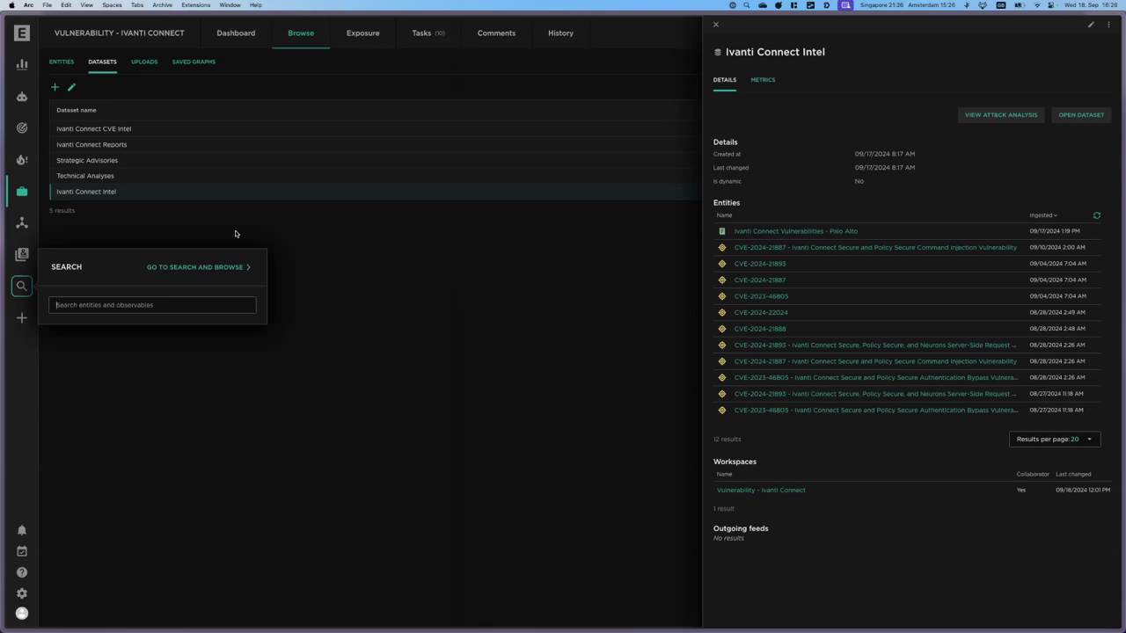
click(171, 235)
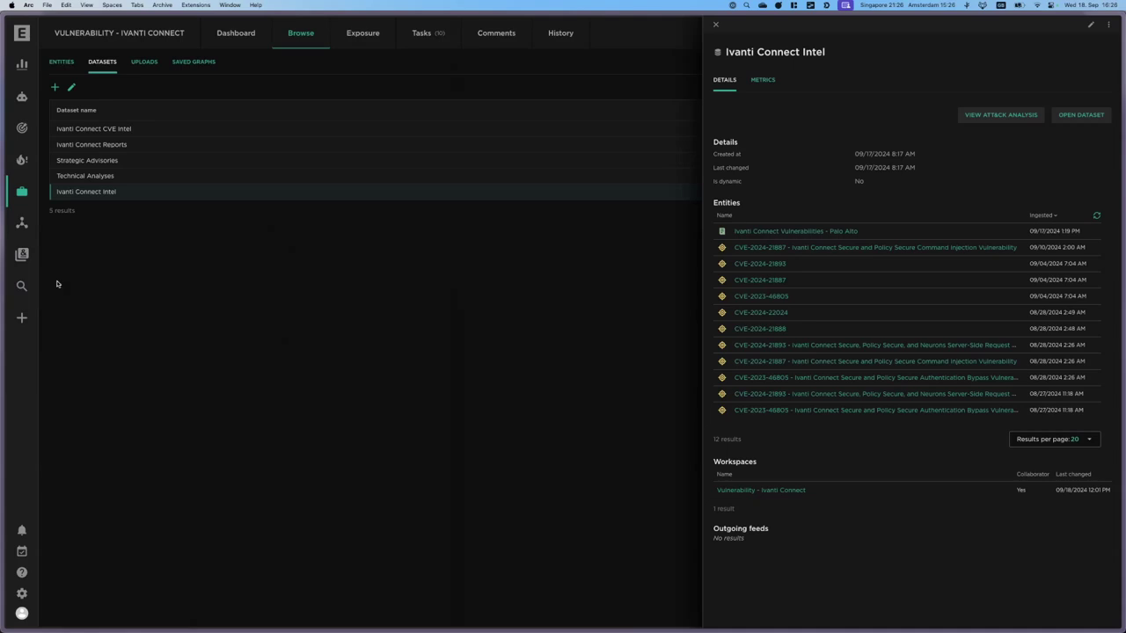
Open the CVE-2024-22024 - Strategic Summary report from the Strategic Advisories dataset in edit mode and examine its fields
click(107, 162)
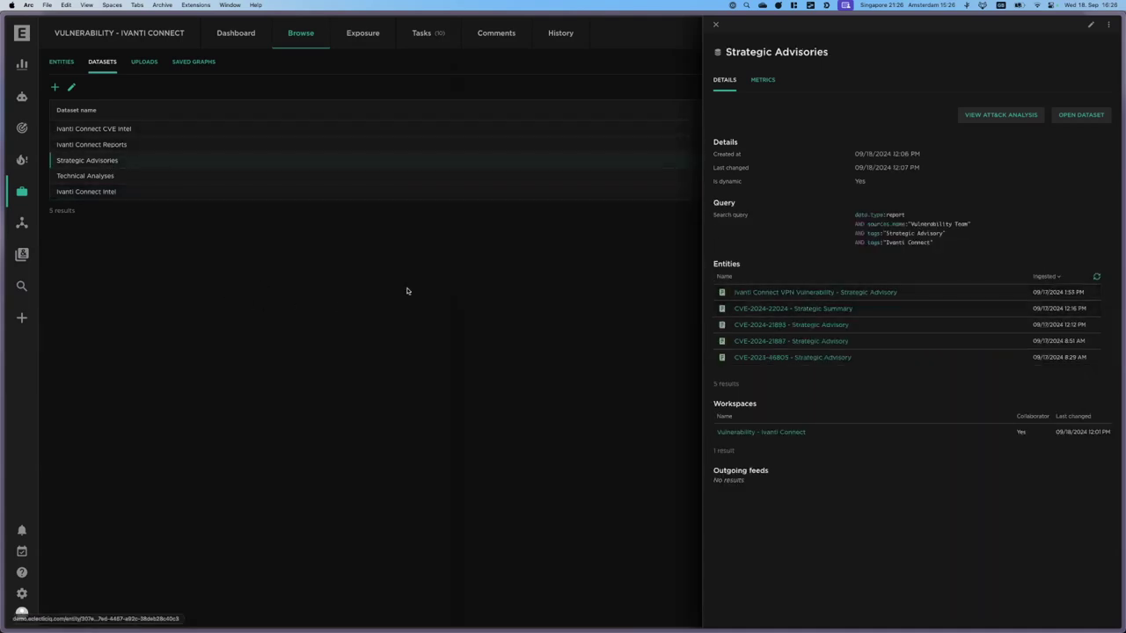
click(754, 309)
click(1090, 25)
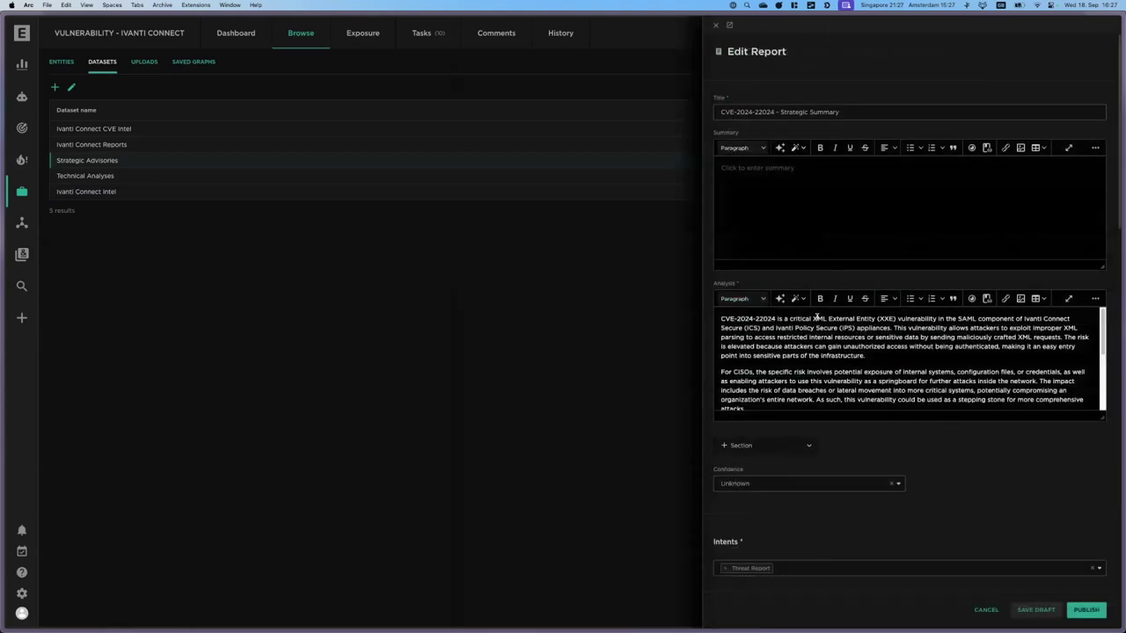
scroll(761, 277, down, 5)
scroll(761, 277, down, 1)
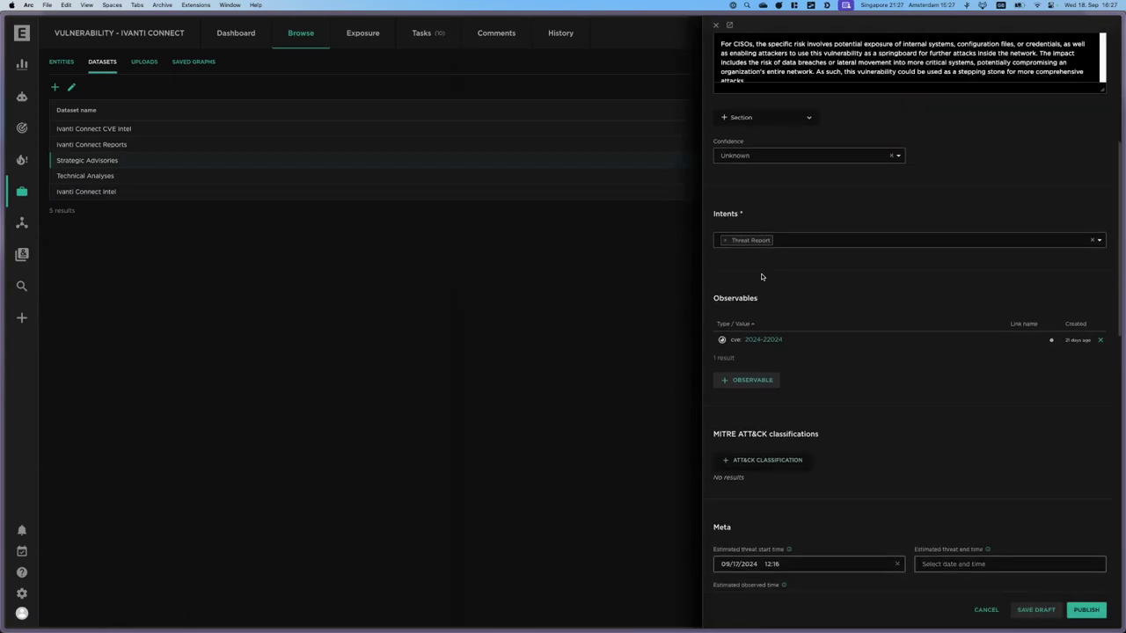
scroll(762, 277, up, 6)
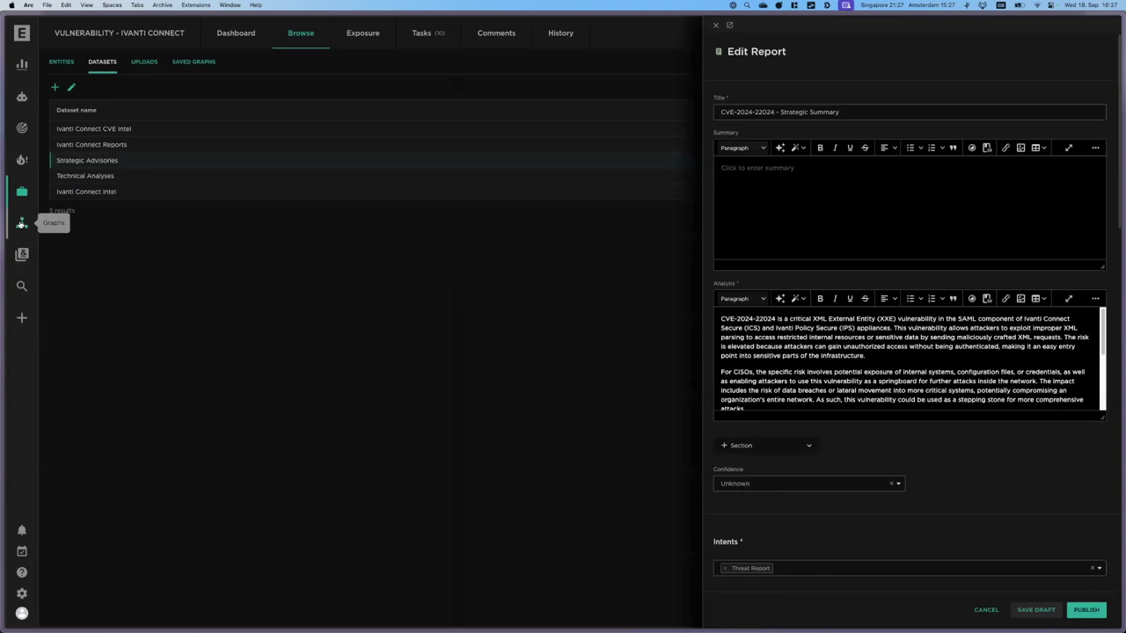
Close the report editor without changes and open the saved graph Apache OFBiz Vulnerabilities
mouse_move(22, 223)
click(149, 170)
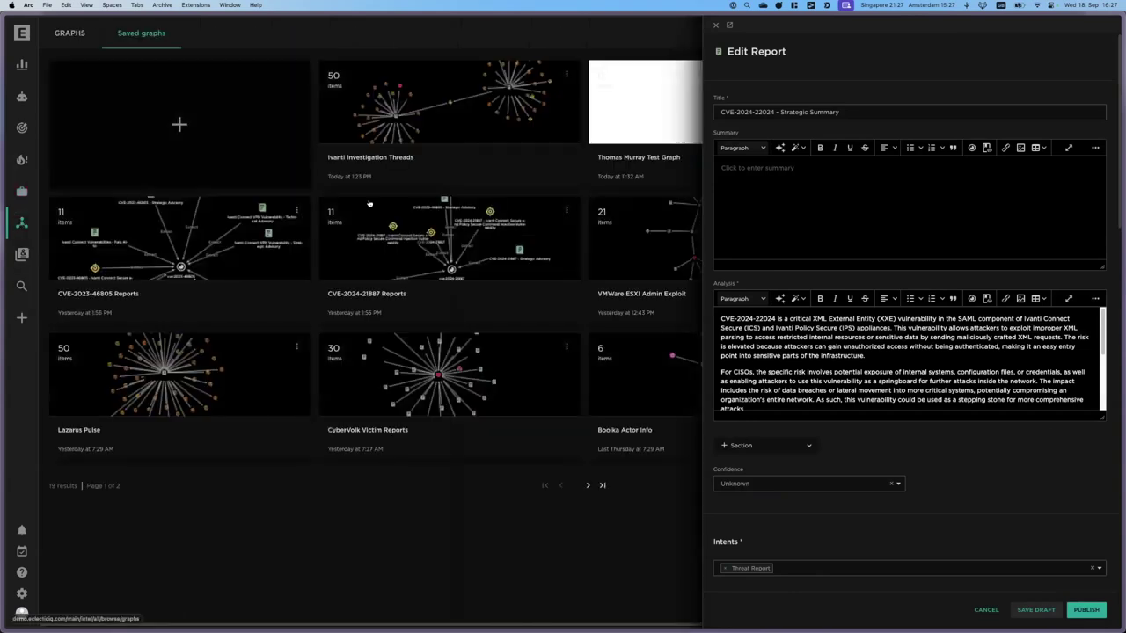
click(715, 27)
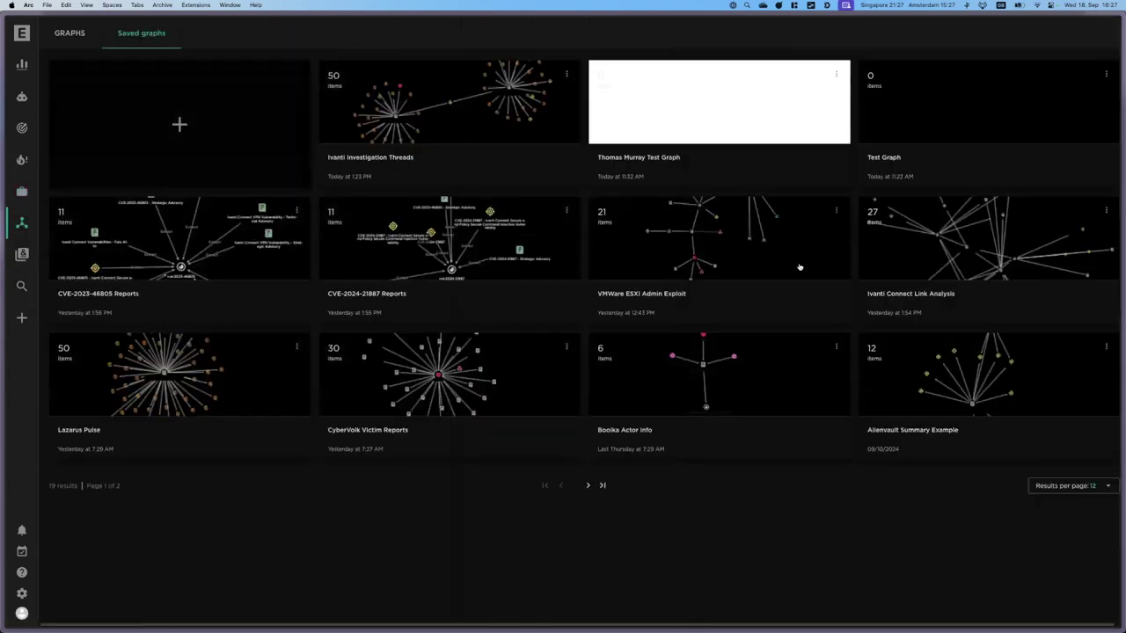
click(587, 484)
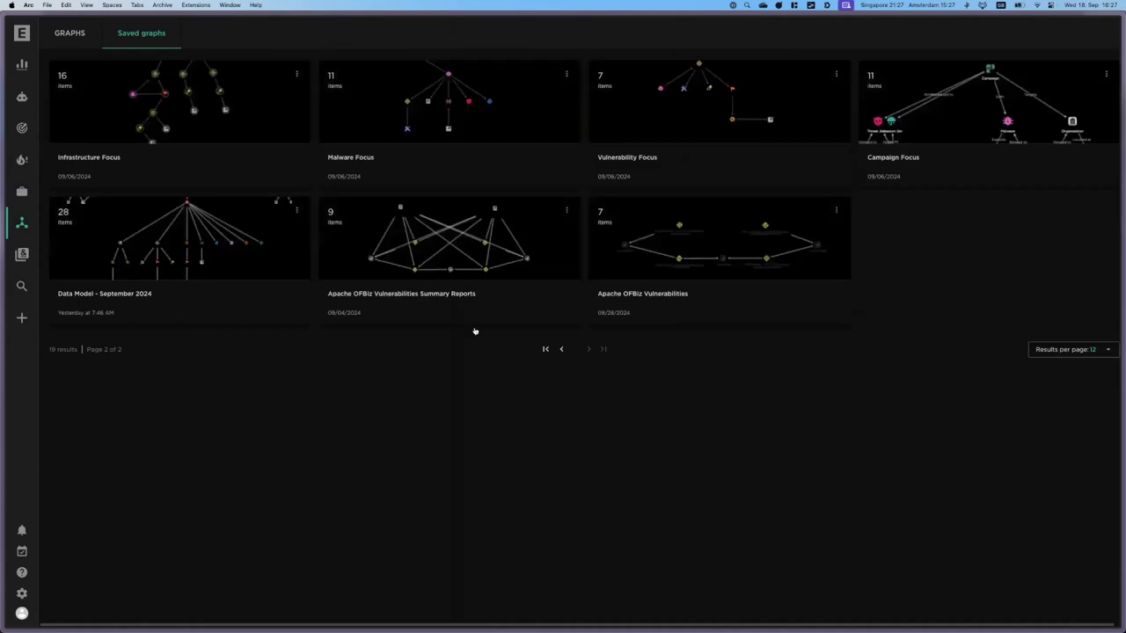
click(663, 263)
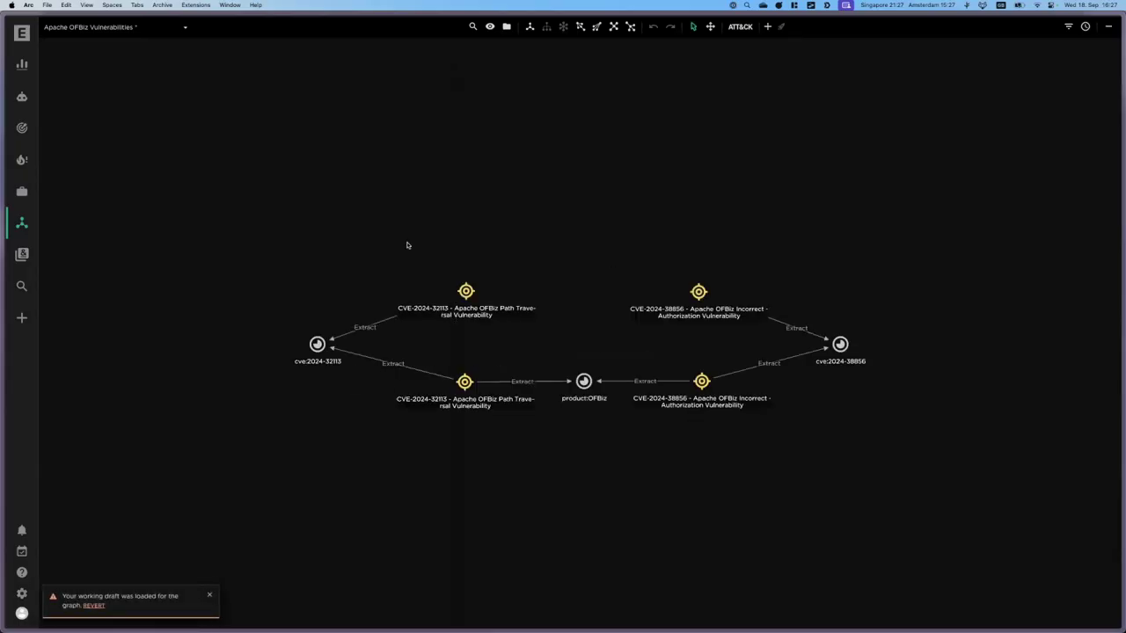
drag(407, 244, 510, 402)
click(610, 183)
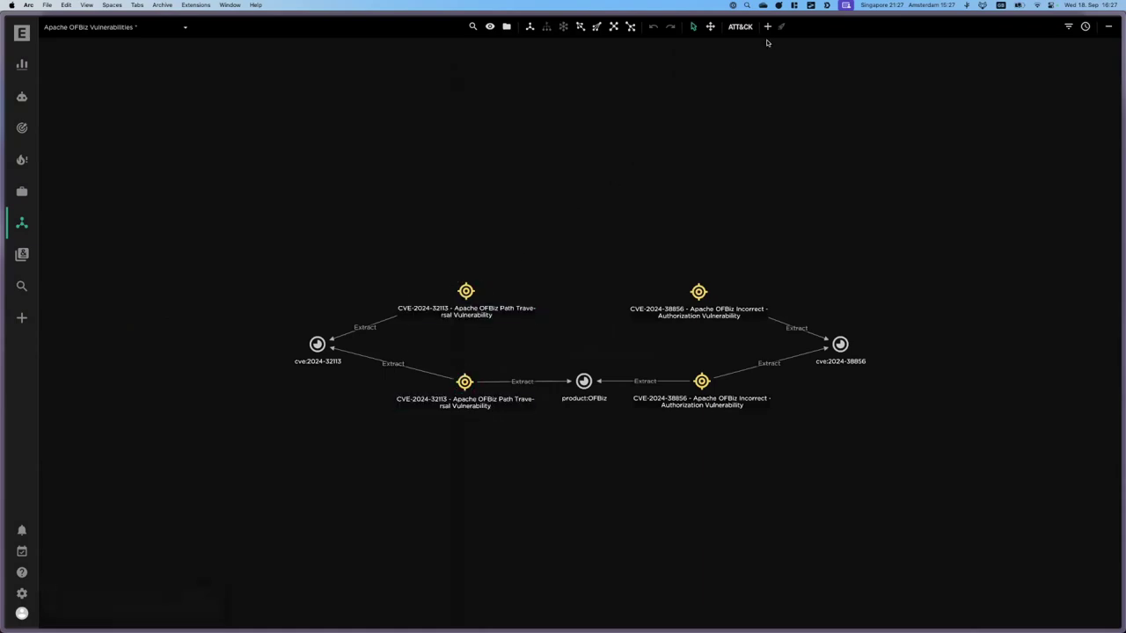
Add a new Report entity to the graph and place it above the upper CVE-2024-32113 vulnerability node
click(767, 27)
click(804, 389)
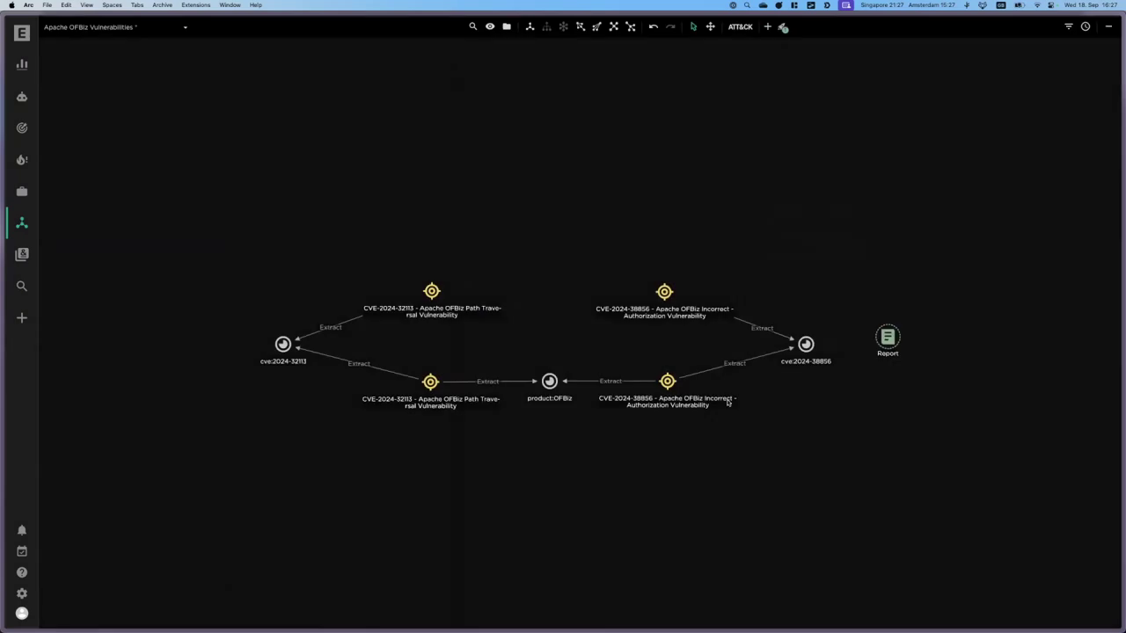
drag(890, 331, 441, 206)
Create a relationship from the new Report entity to the upper CVE-2024-32113 vulnerability node and shift the report slightly away
right_click(441, 205)
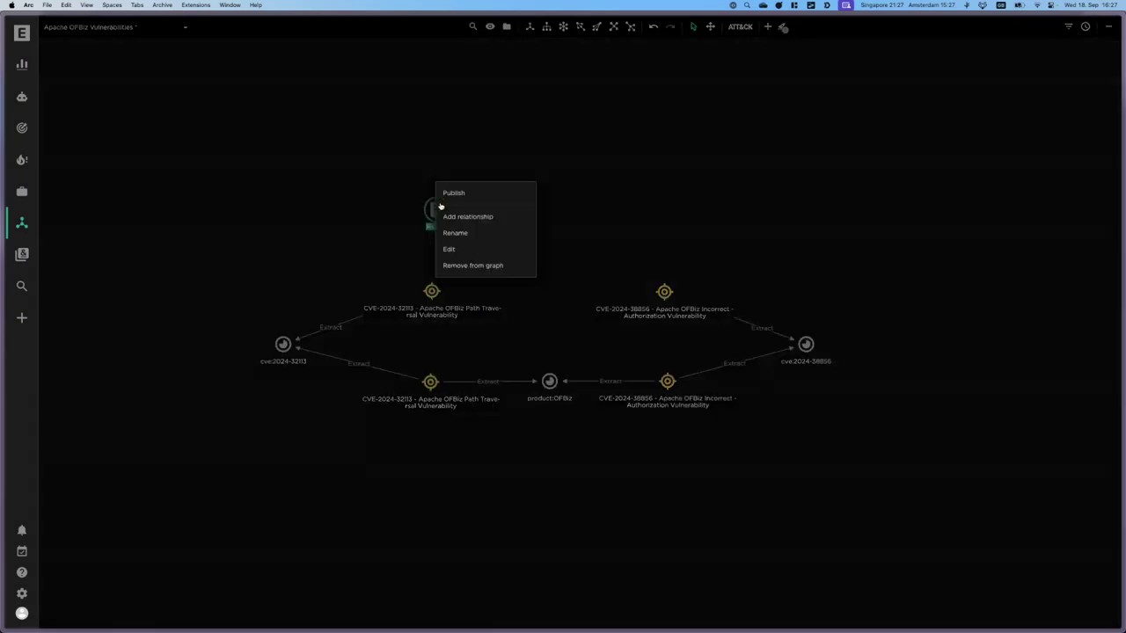
click(467, 216)
click(431, 291)
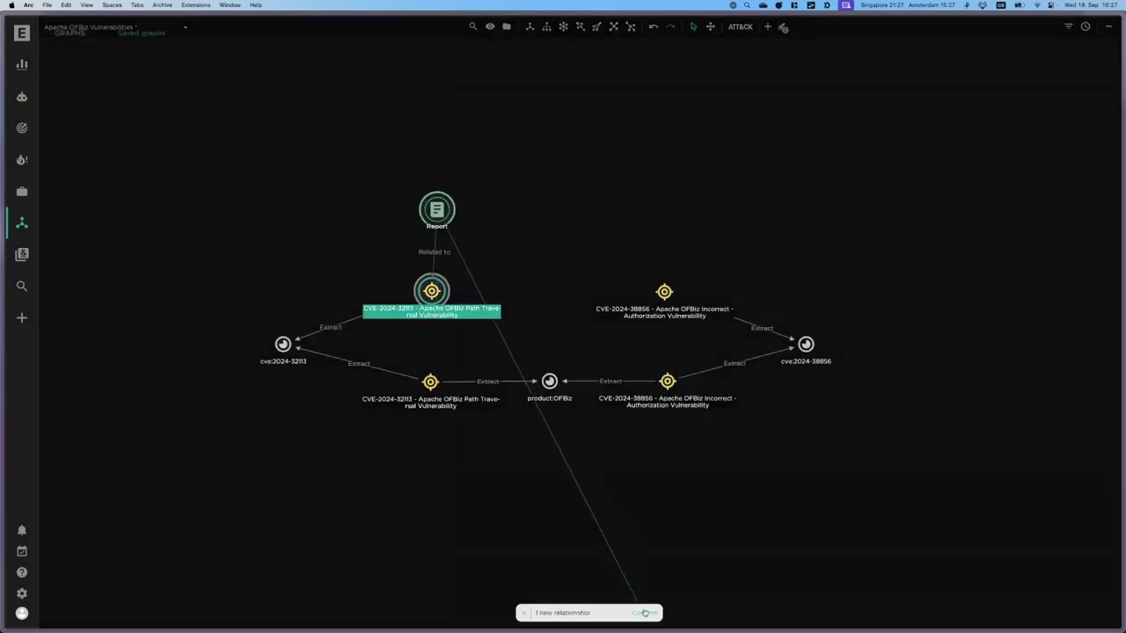
click(645, 612)
drag(448, 210, 423, 201)
Open the new Report entity for editing, examine its empty fields and close it without changes
double_click(413, 201)
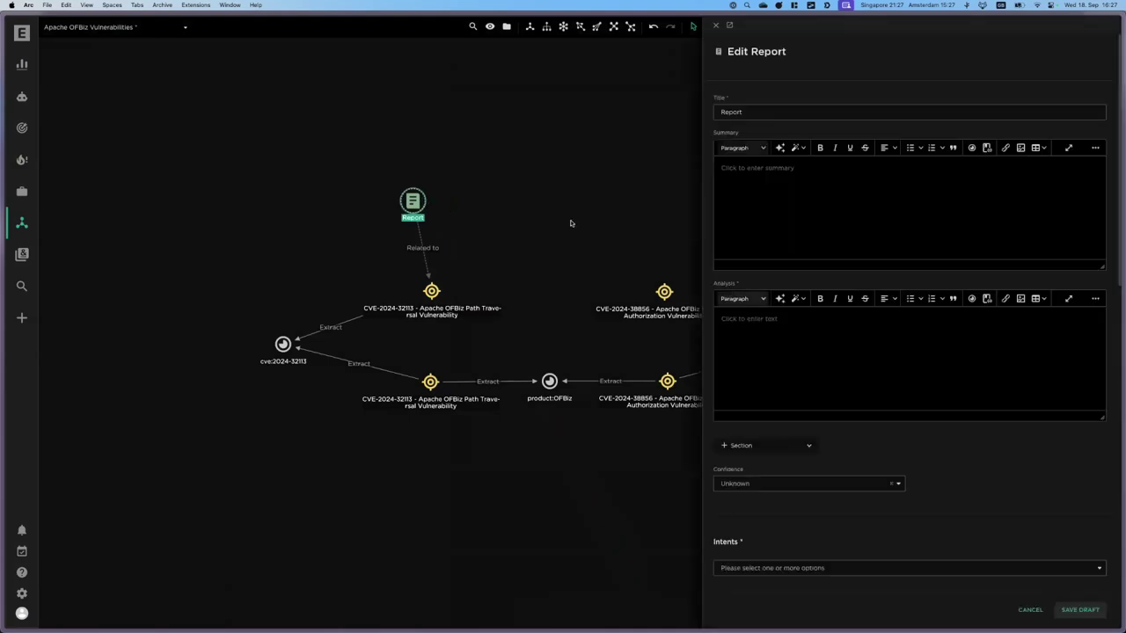
scroll(854, 365, down, 8)
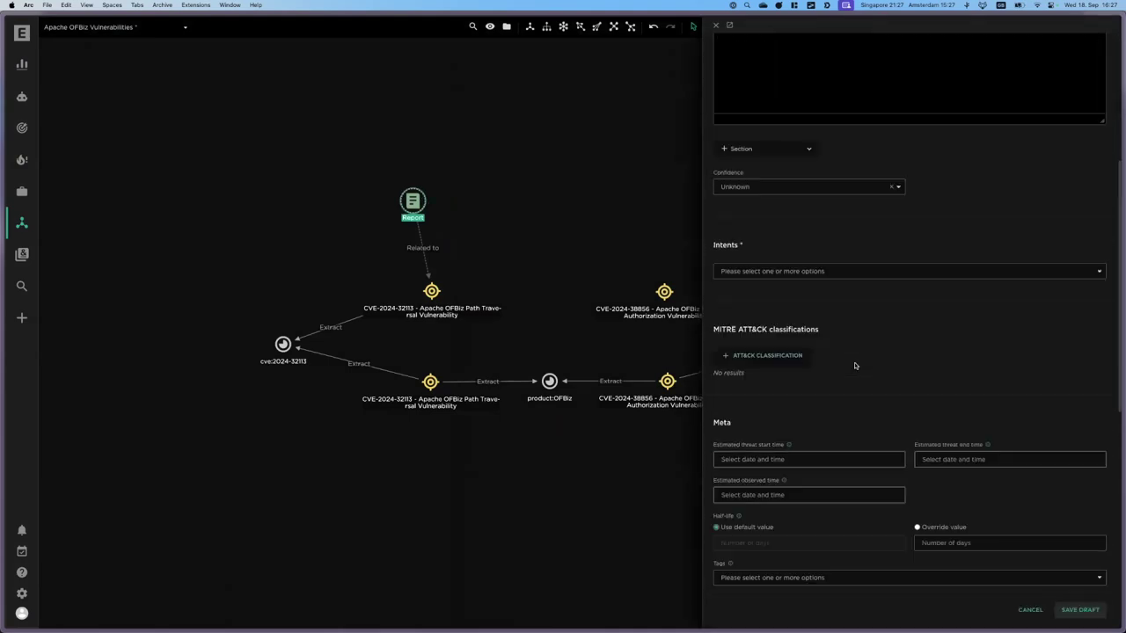
scroll(854, 365, up, 8)
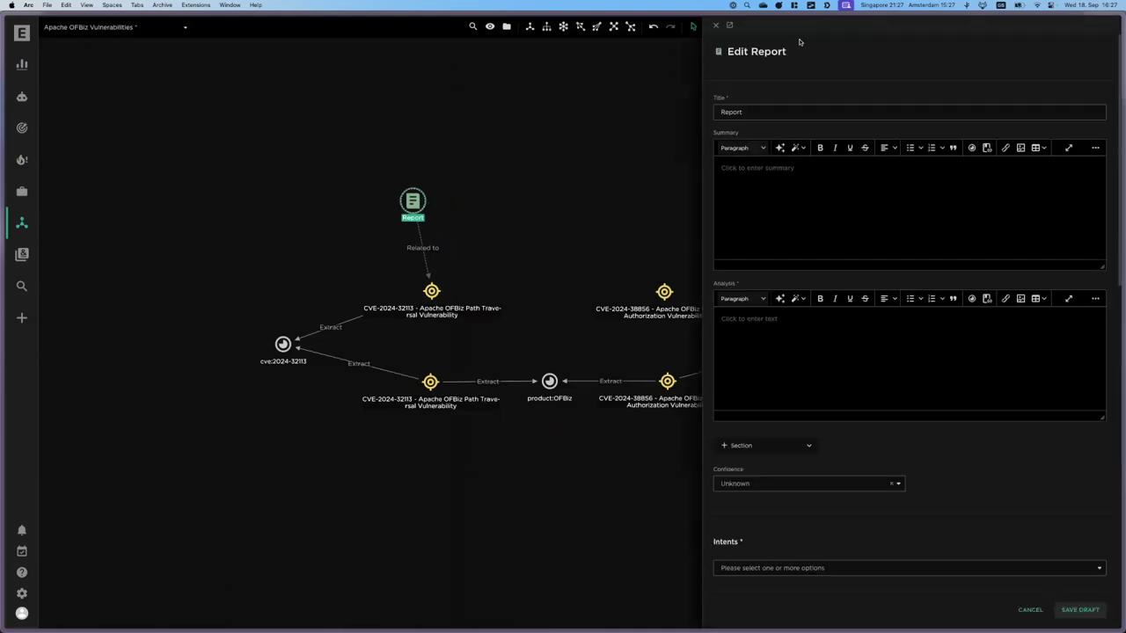
click(716, 25)
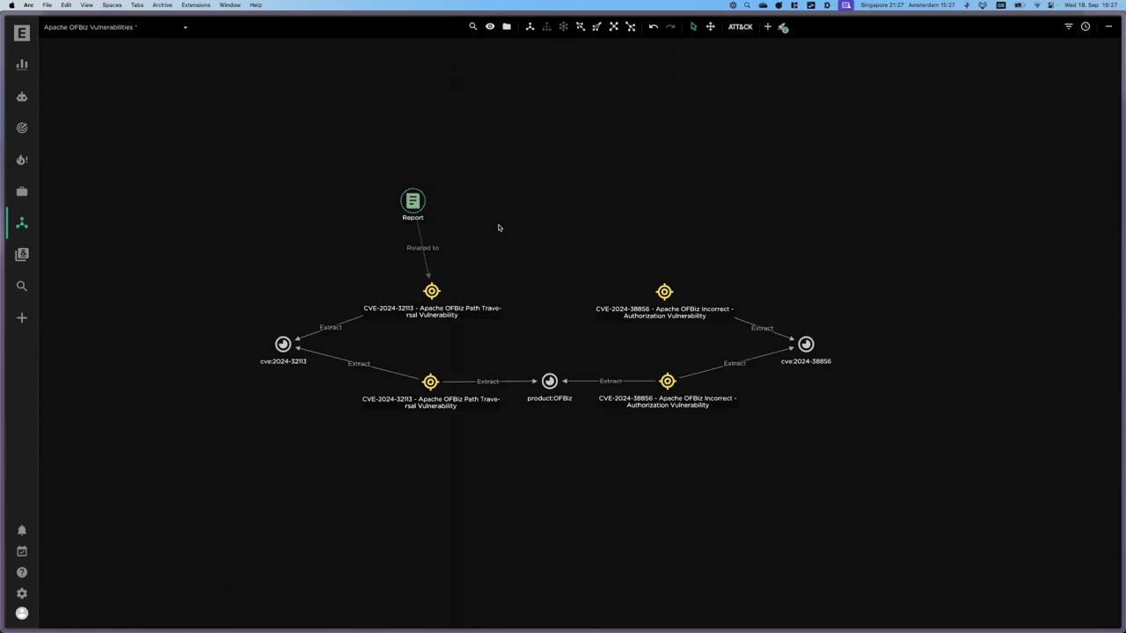
Generate an AI report from both CVE-2024-32113 vulnerability nodes with an AI generated title and the Technical report type
drag(473, 277, 372, 433)
right_click(430, 379)
mouse_move(430, 383)
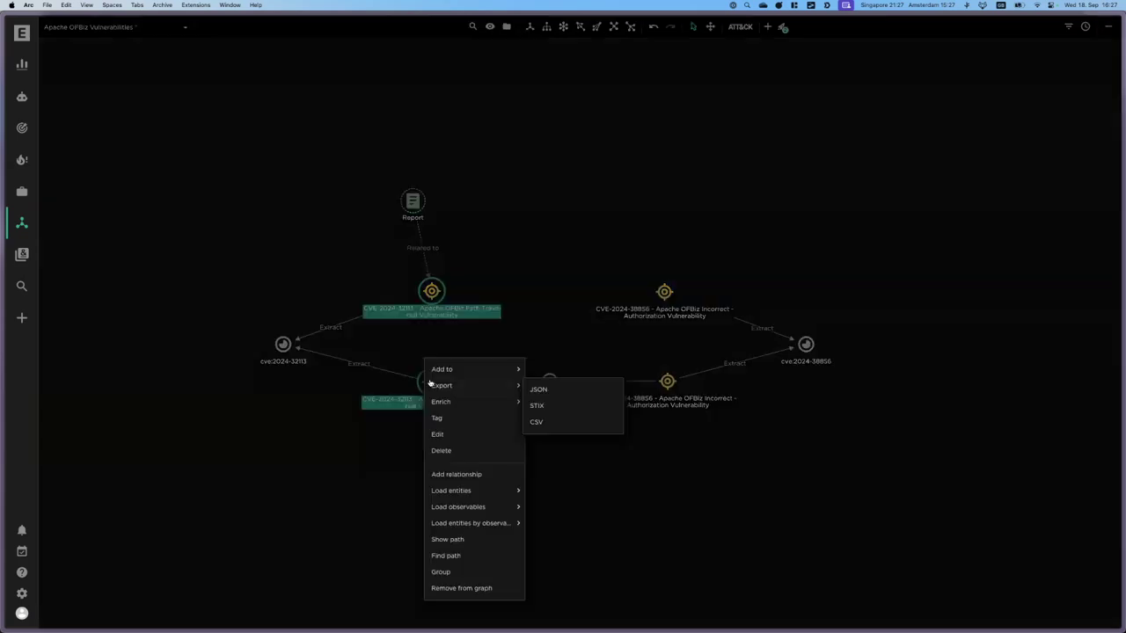
mouse_move(464, 372)
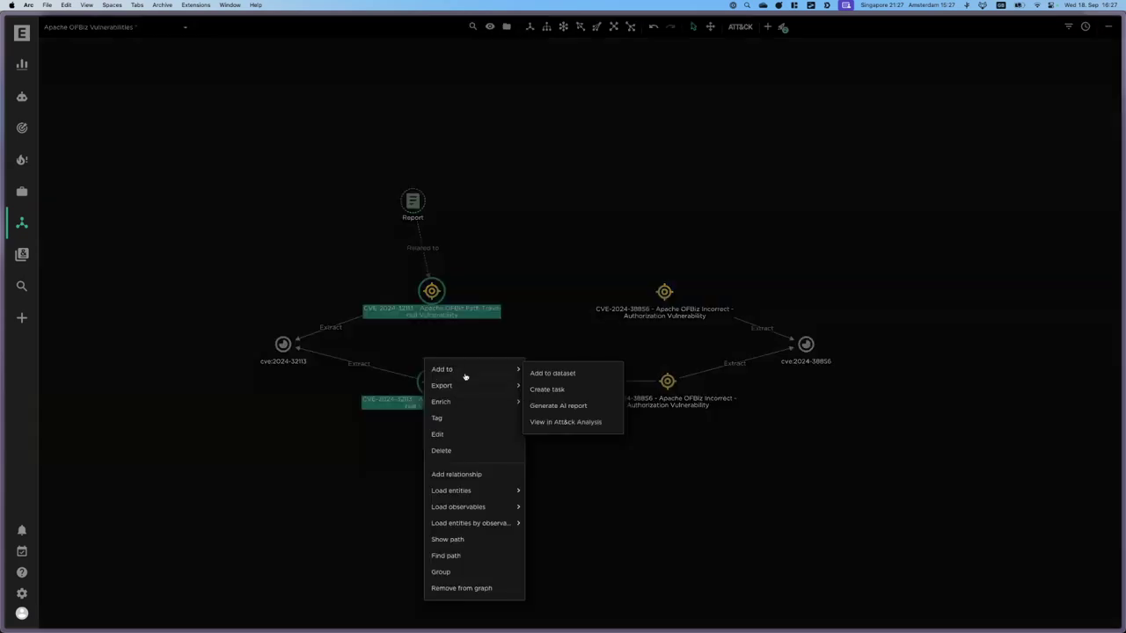
click(585, 407)
click(511, 125)
click(492, 143)
click(489, 173)
click(499, 187)
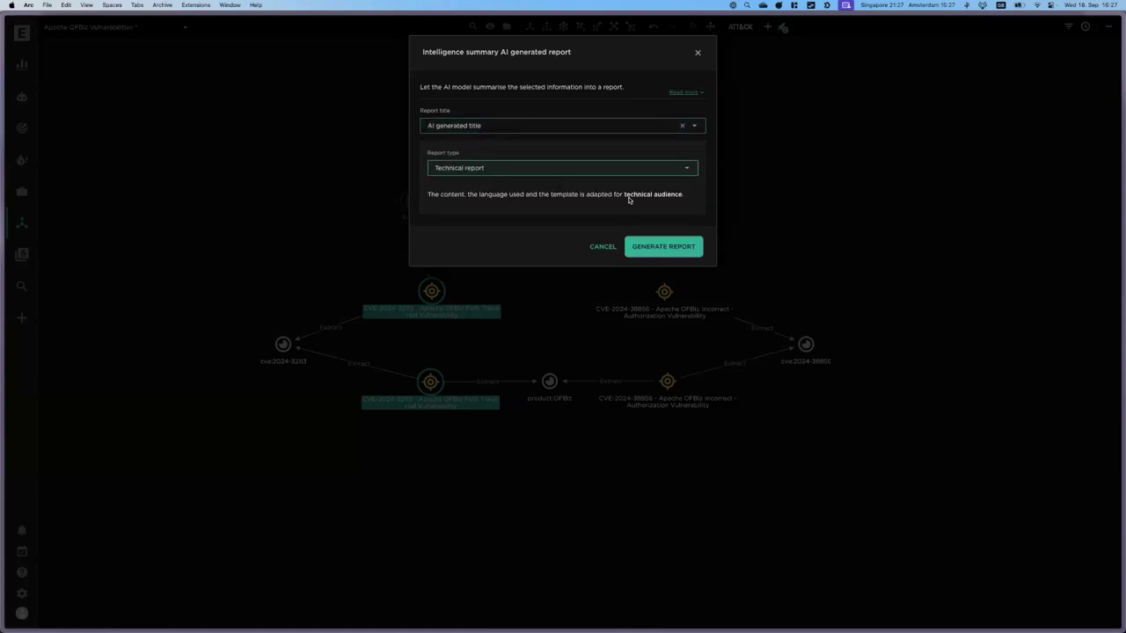
click(661, 246)
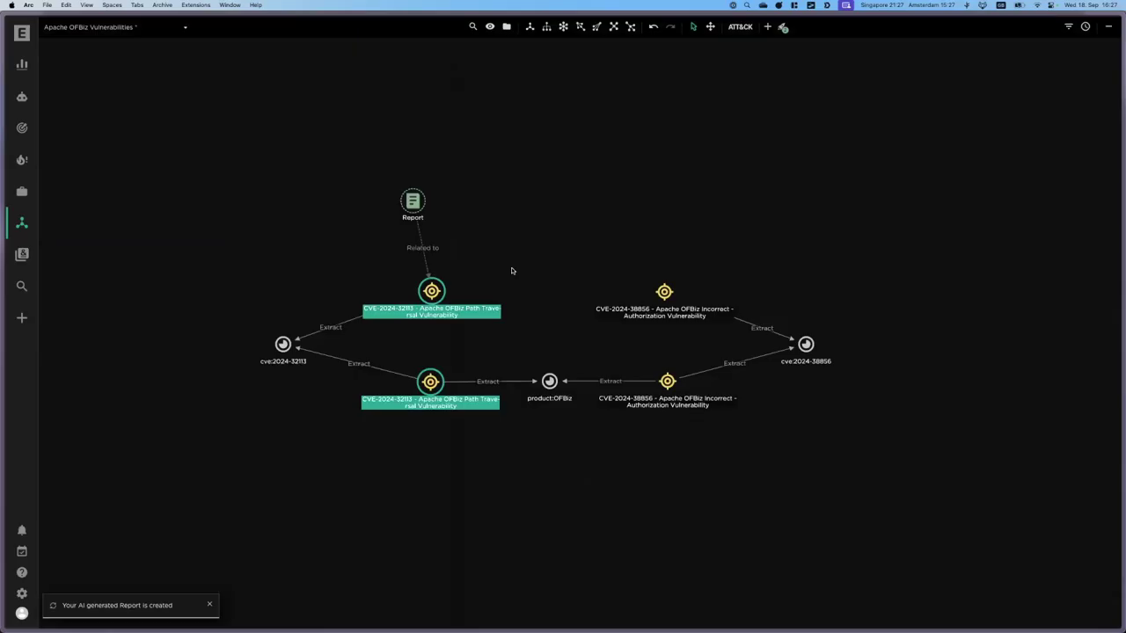
Generate a second AI report from the same two vulnerability nodes with an AI generated title and the Strategic report type
right_click(431, 295)
mouse_move(492, 287)
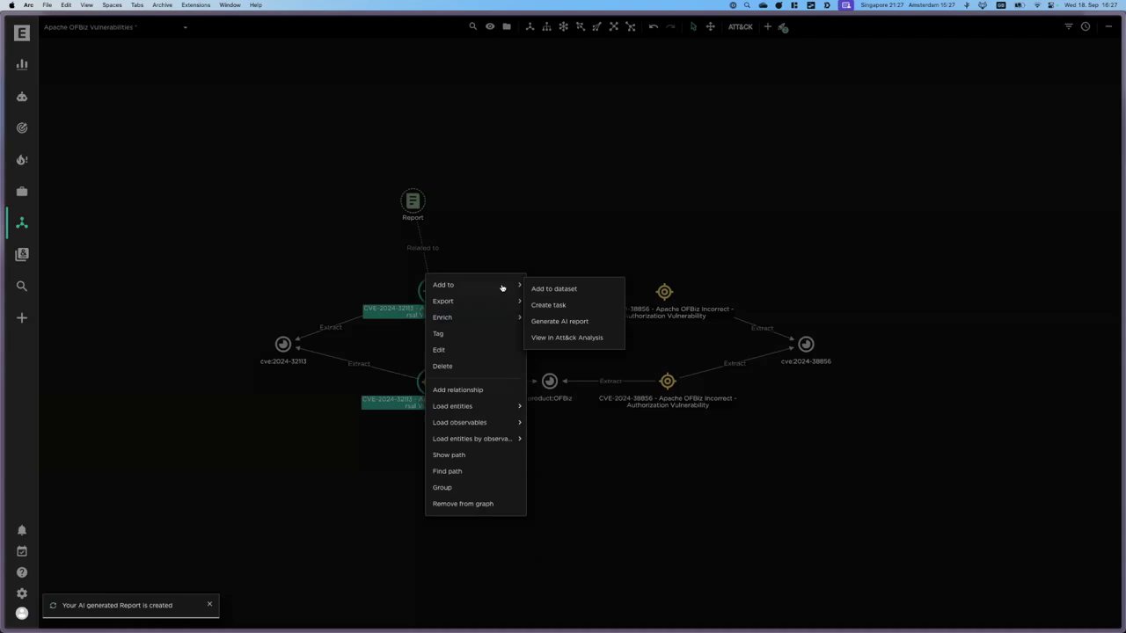
click(584, 322)
click(524, 131)
click(517, 144)
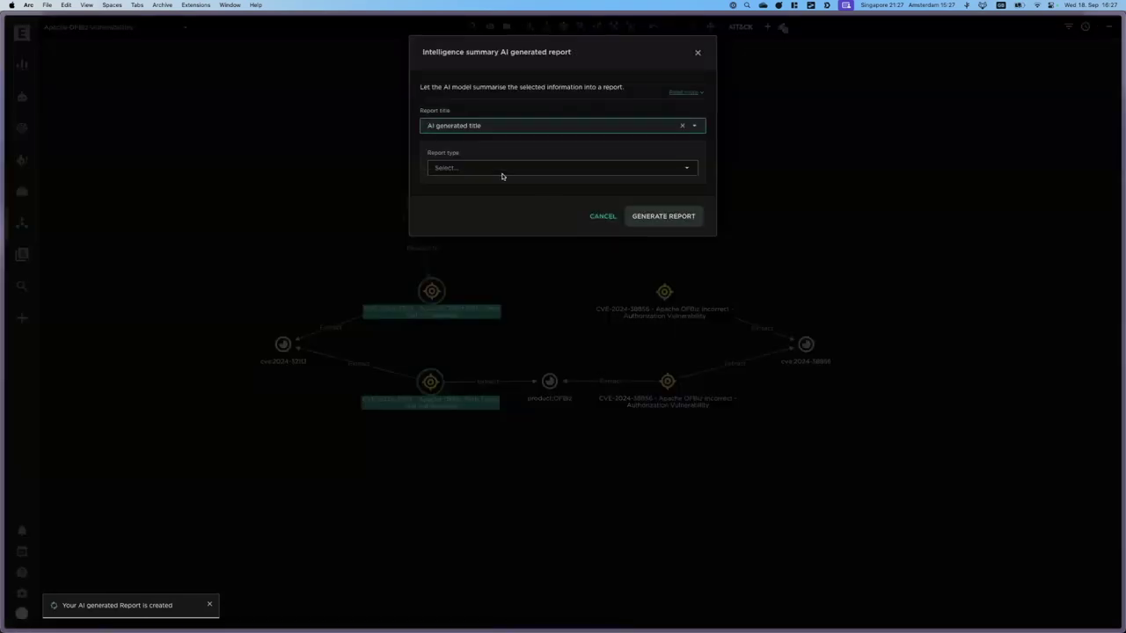
click(502, 176)
click(509, 206)
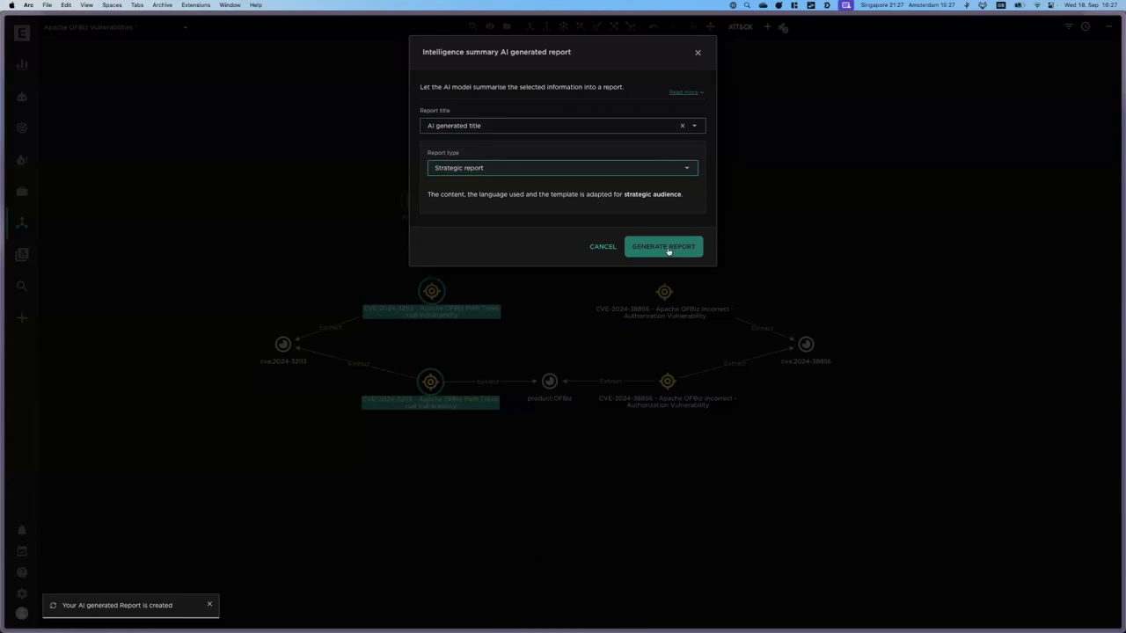
click(664, 252)
click(673, 157)
click(504, 243)
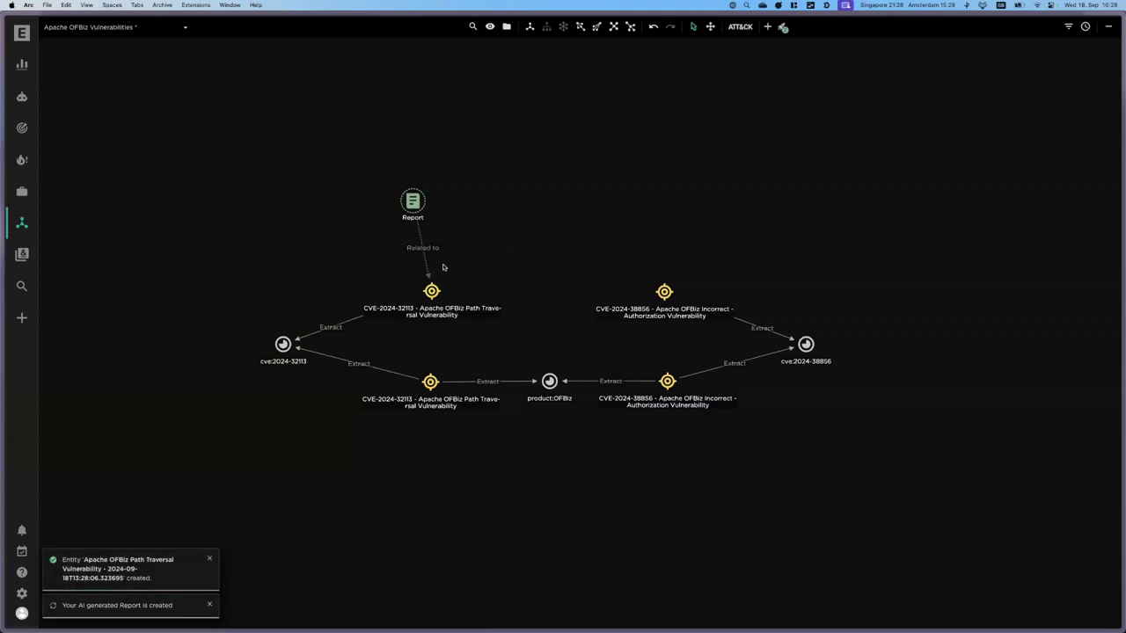
Load the entities related to the upper CVE-2024-32113 vulnerability node into the graph
click(431, 291)
right_click(431, 291)
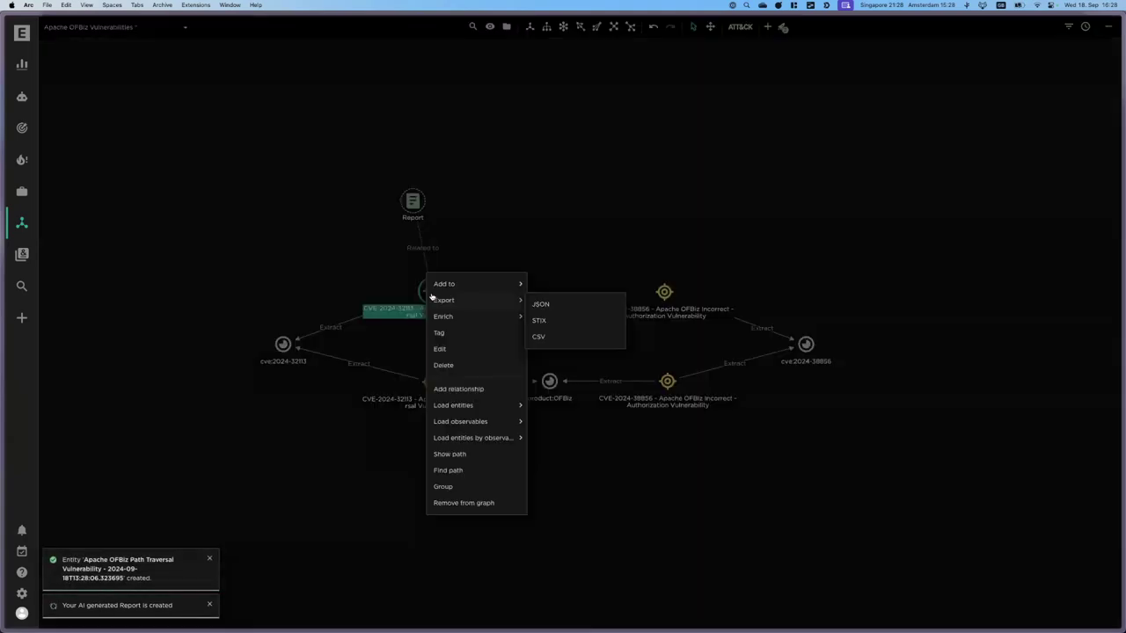
mouse_move(492, 404)
click(538, 410)
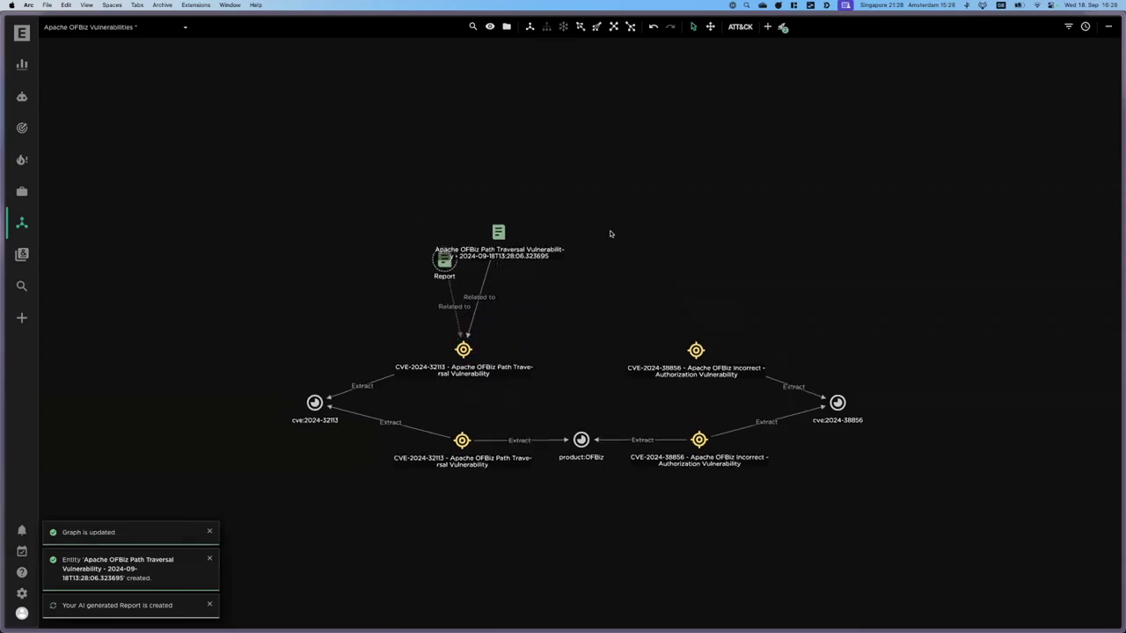
Move the two report nodes apart on the graph and examine the Apache OFBiz Path Traversal Vulnerability report's full content and edit form
drag(445, 271, 308, 227)
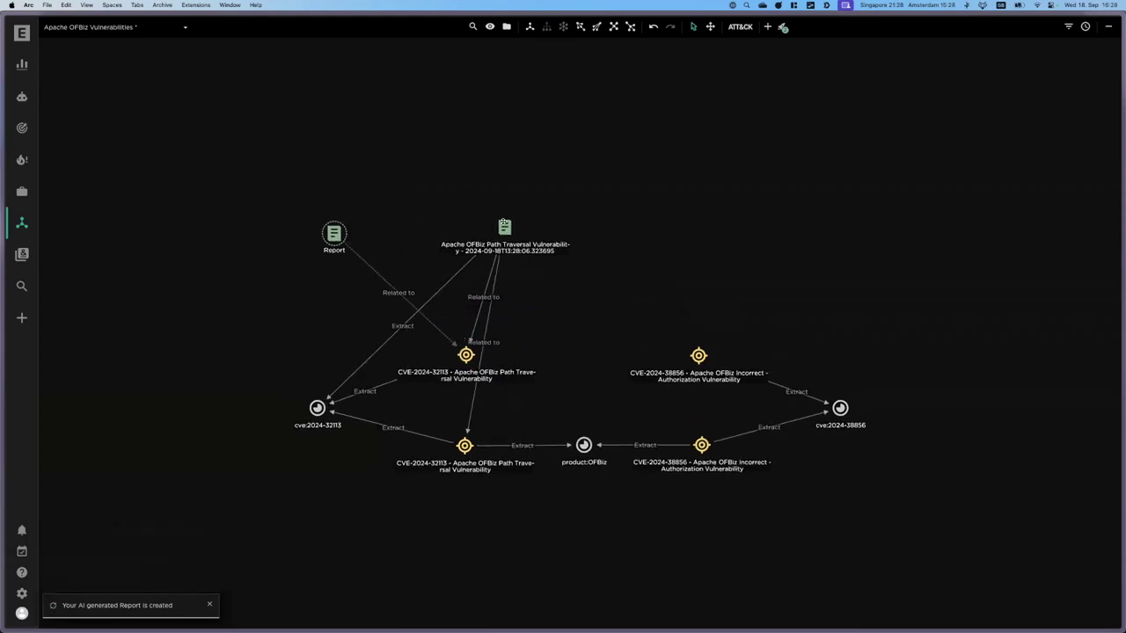
drag(500, 222, 465, 212)
click(465, 213)
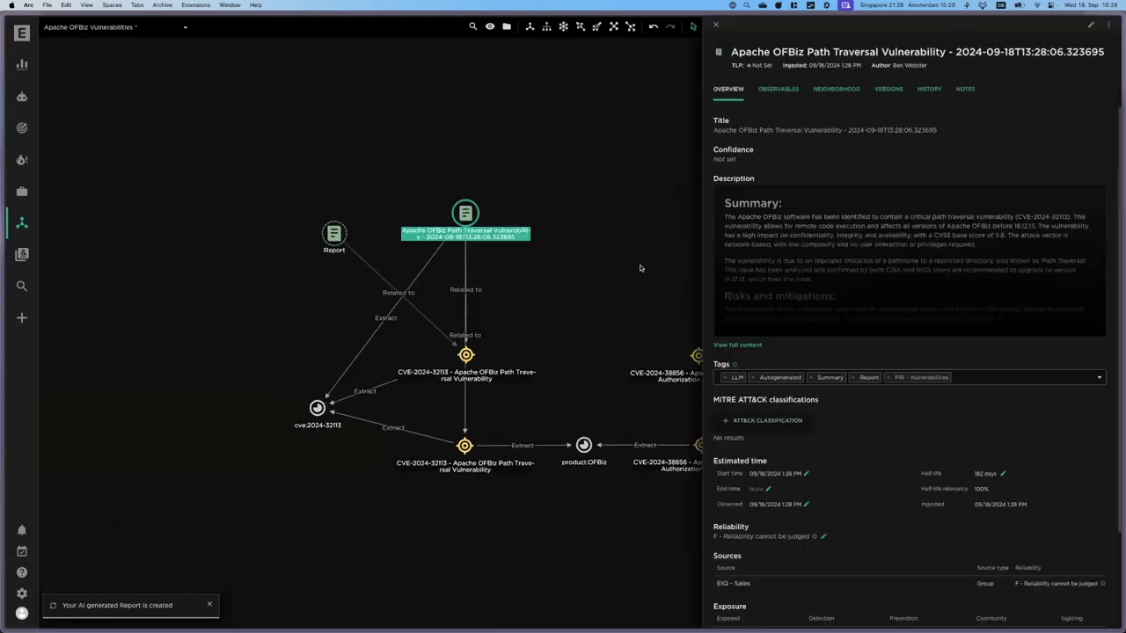
click(753, 345)
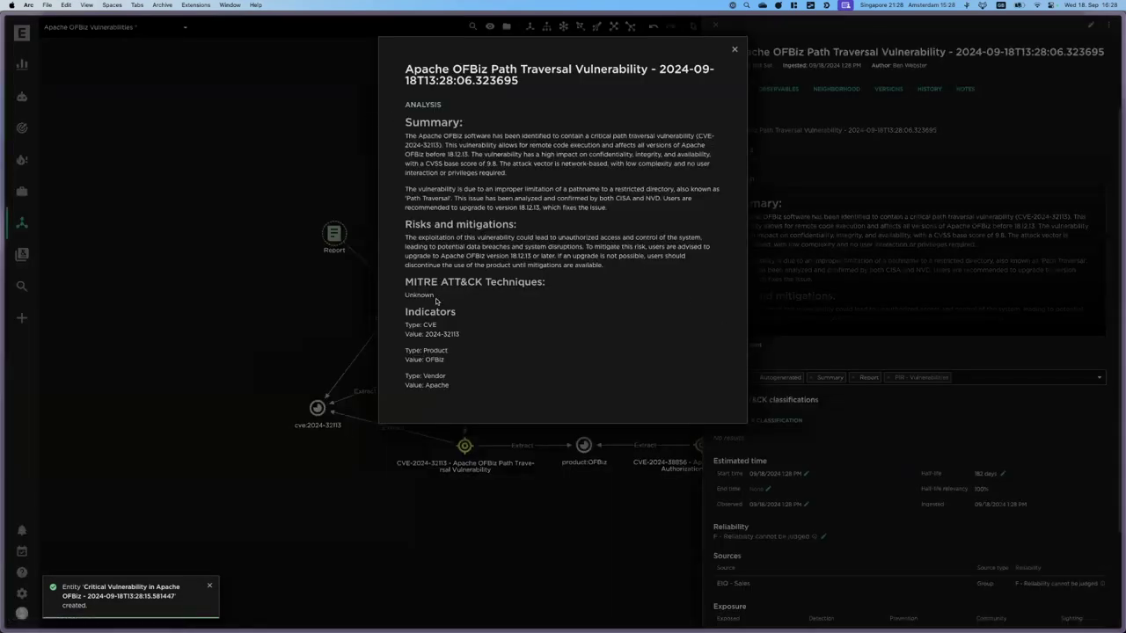
click(734, 49)
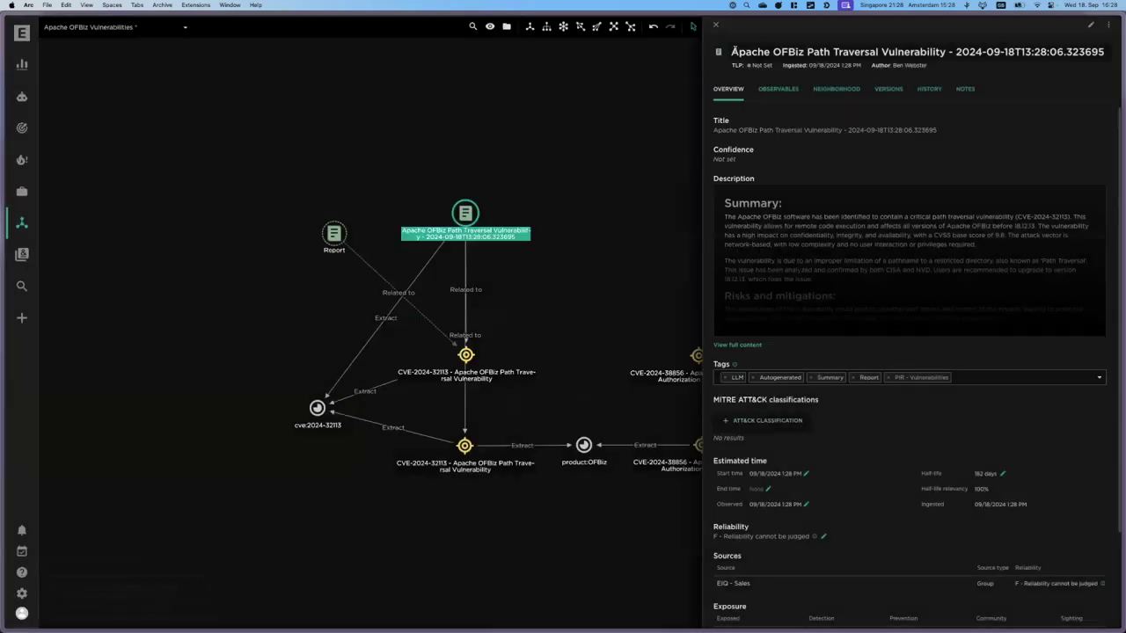
click(1091, 27)
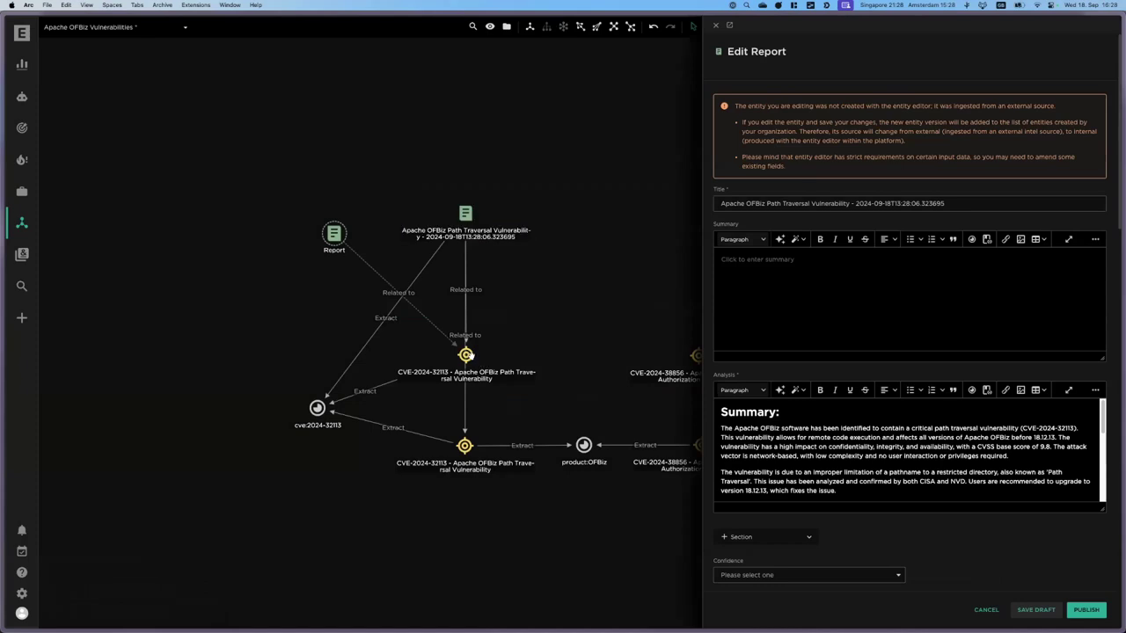
Load all entities related to the upper CVE-2024-32113 vulnerability node into the graph and close the report editor without changes
right_click(470, 355)
mouse_move(475, 361)
mouse_move(528, 467)
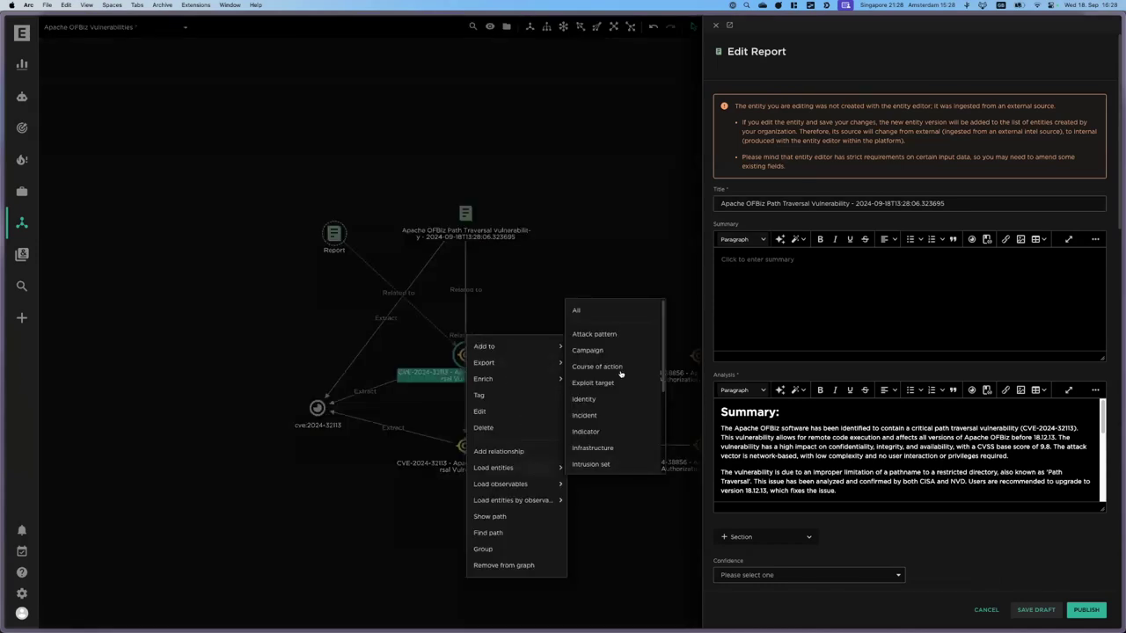
click(577, 310)
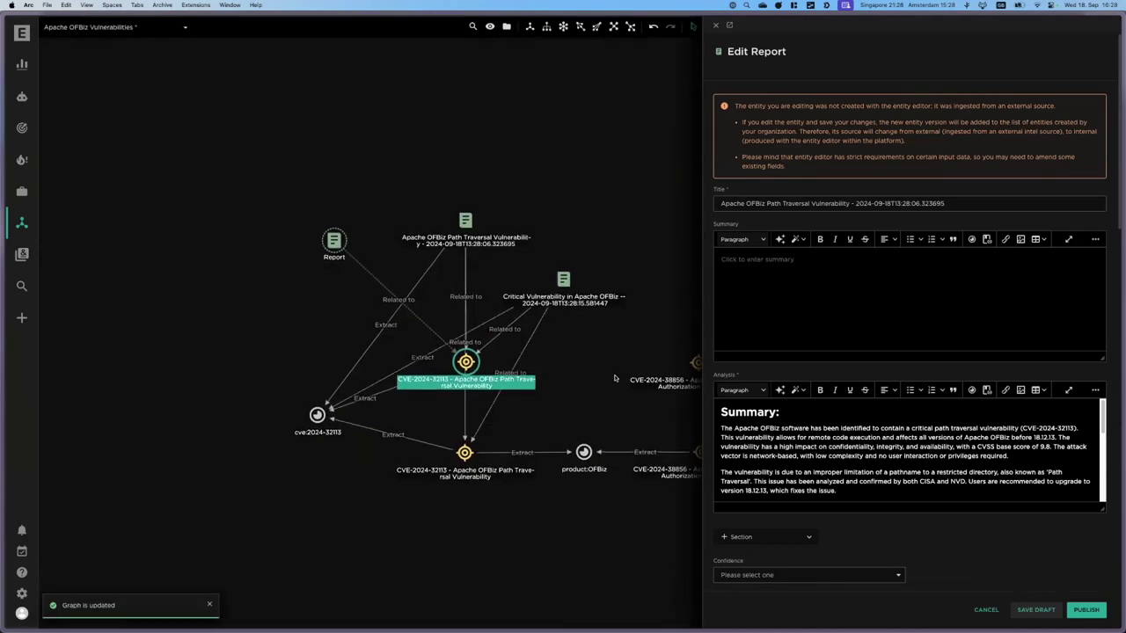
click(715, 27)
click(715, 31)
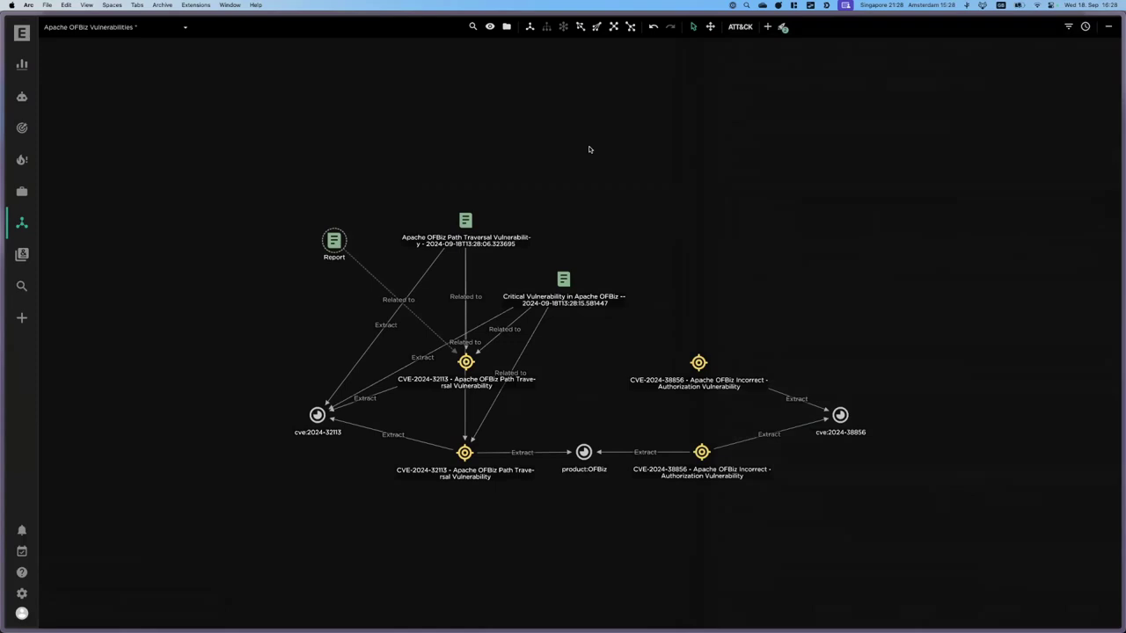
Review the export and other actions available for the Apache OFBiz Path Traversal Vulnerability report node without applying any
right_click(465, 219)
mouse_move(525, 225)
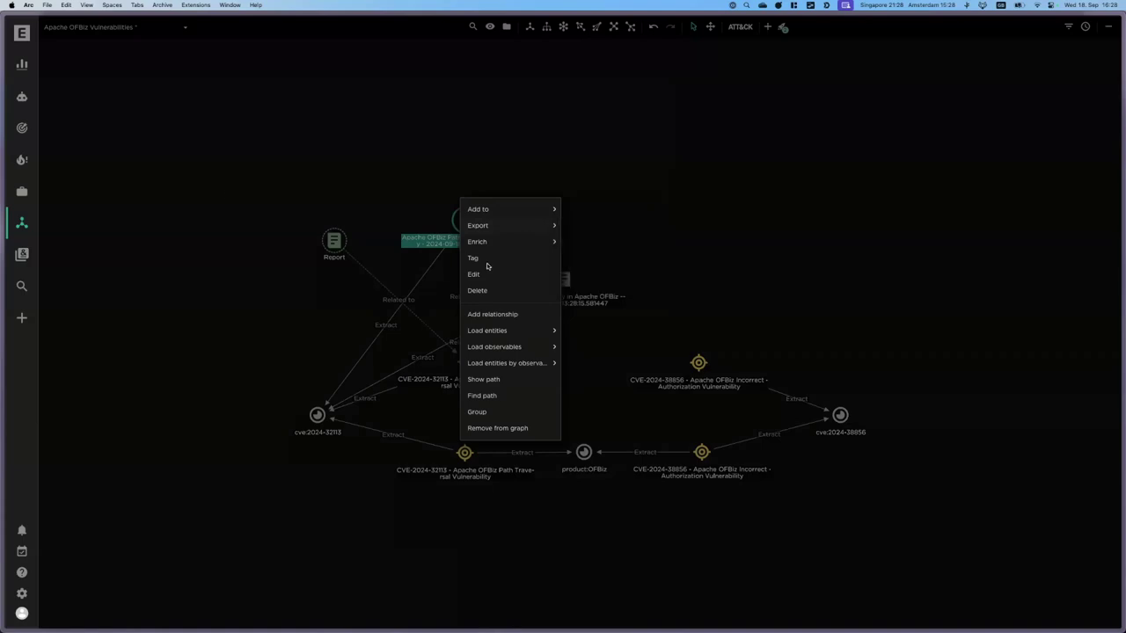
click(260, 186)
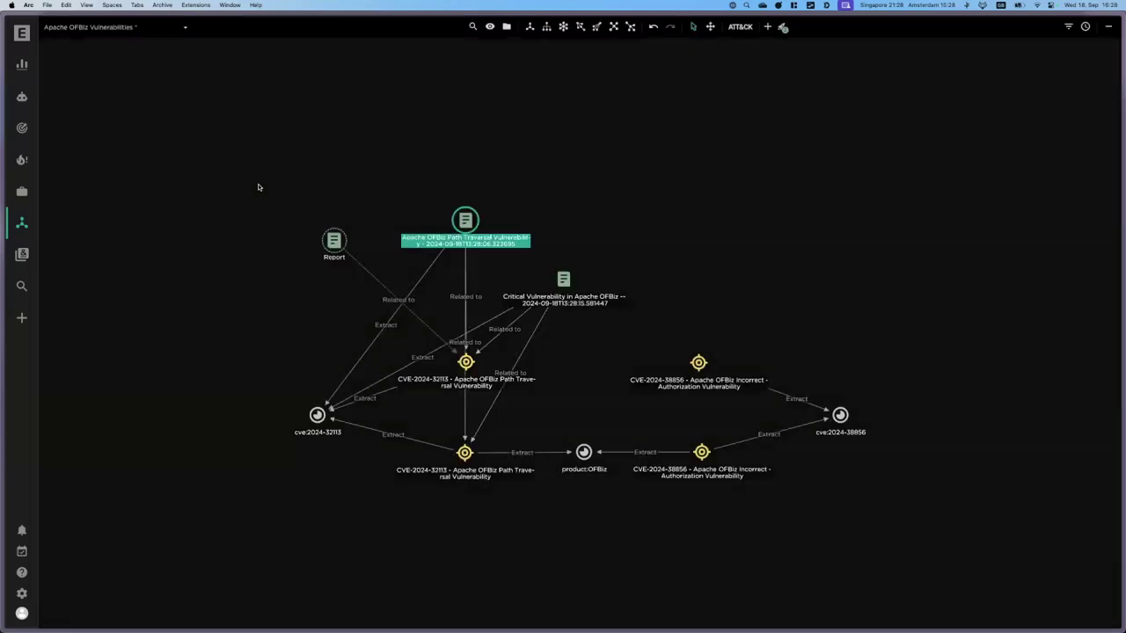
Open the outgoing feeds and examine the content type, transport type and datasets of the [IoCs] [Community] All IOCs - STIX/TAXII 1.2 feed
click(21, 98)
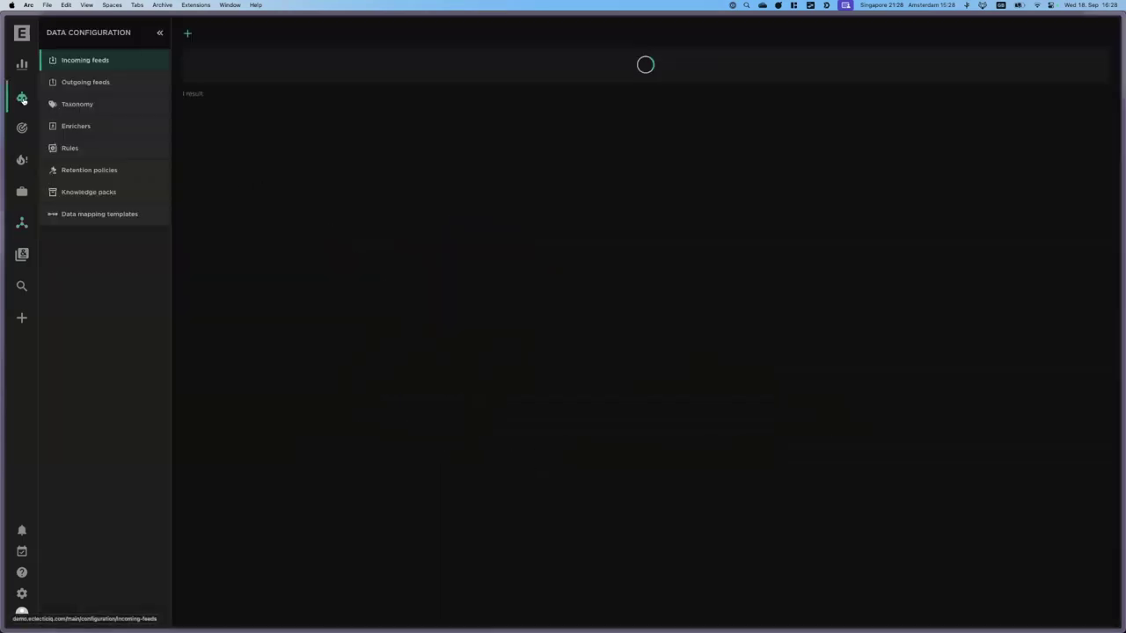
click(127, 85)
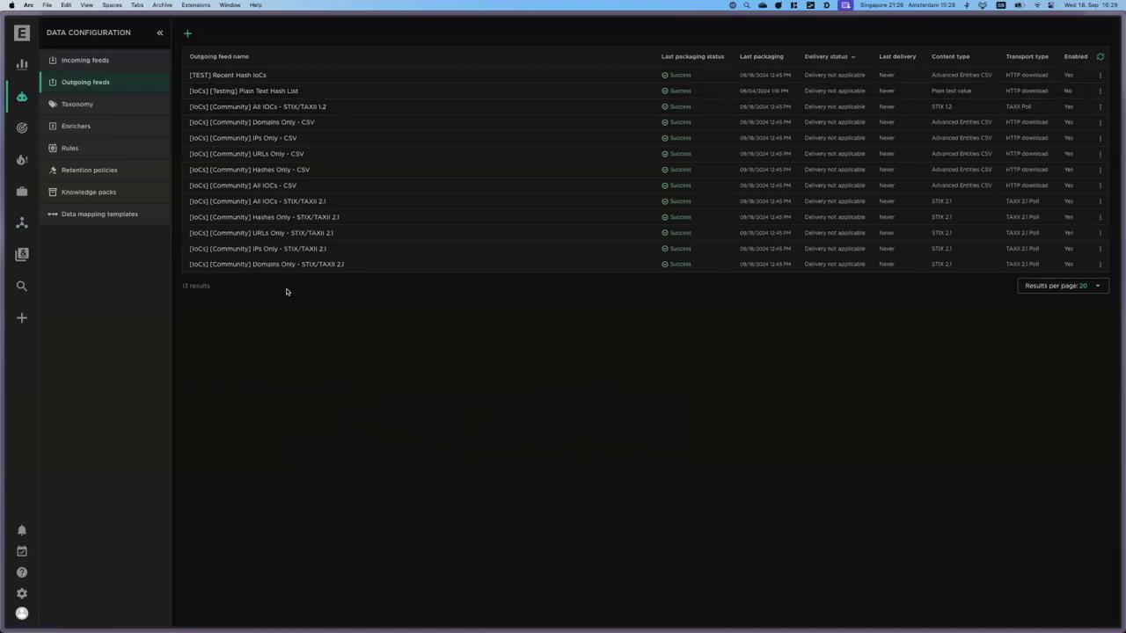
click(318, 107)
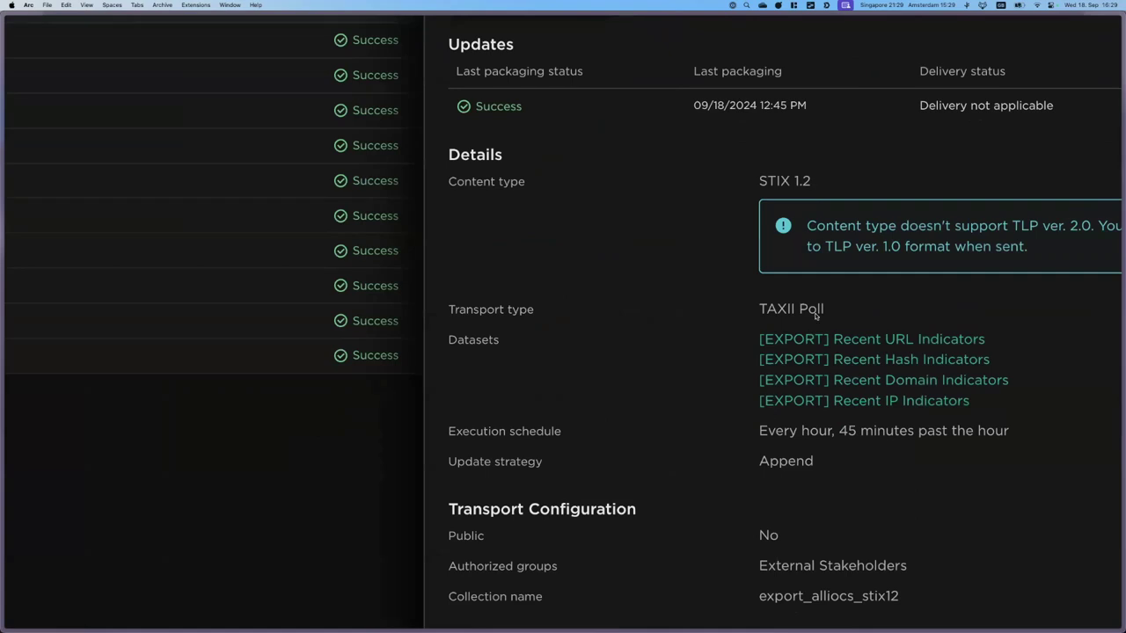
drag(770, 182, 835, 180)
click(807, 191)
drag(758, 339, 983, 401)
click(980, 404)
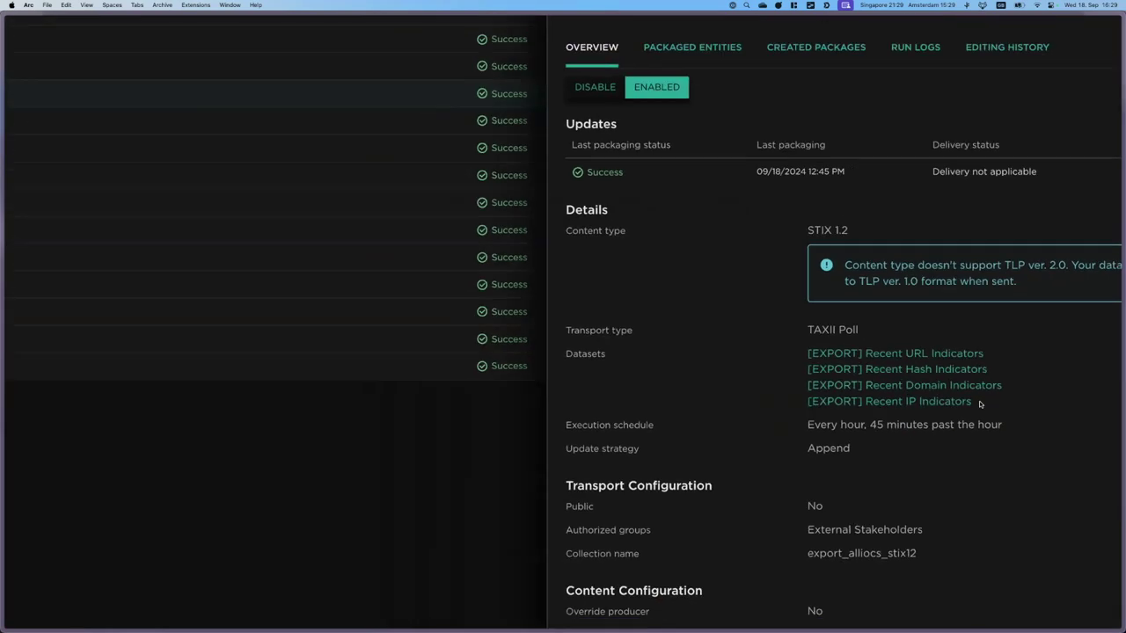
Examine the source query behind the [EXPORT] Recent URL Indicators dataset and return to the outgoing feeds
click(870, 340)
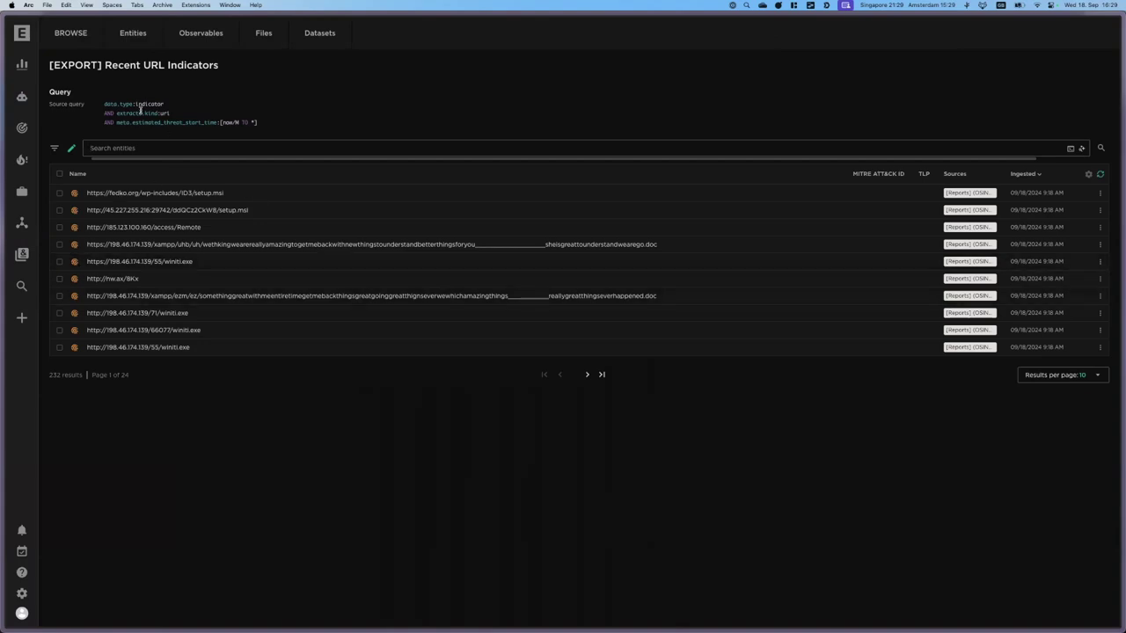
drag(104, 102, 182, 123)
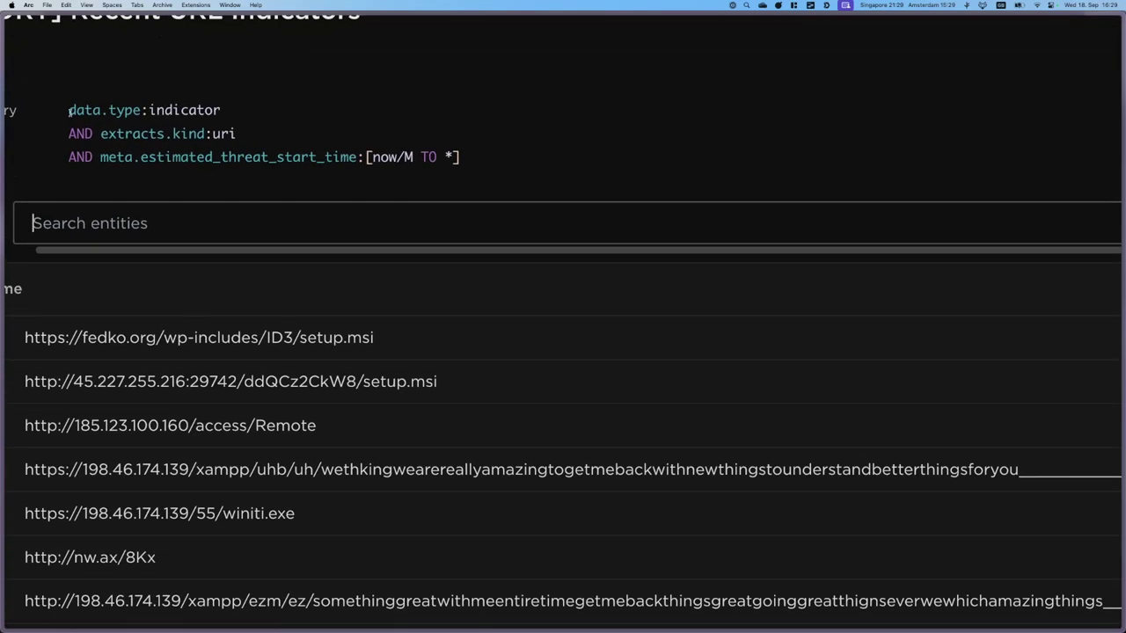
drag(270, 161, 258, 188)
click(260, 190)
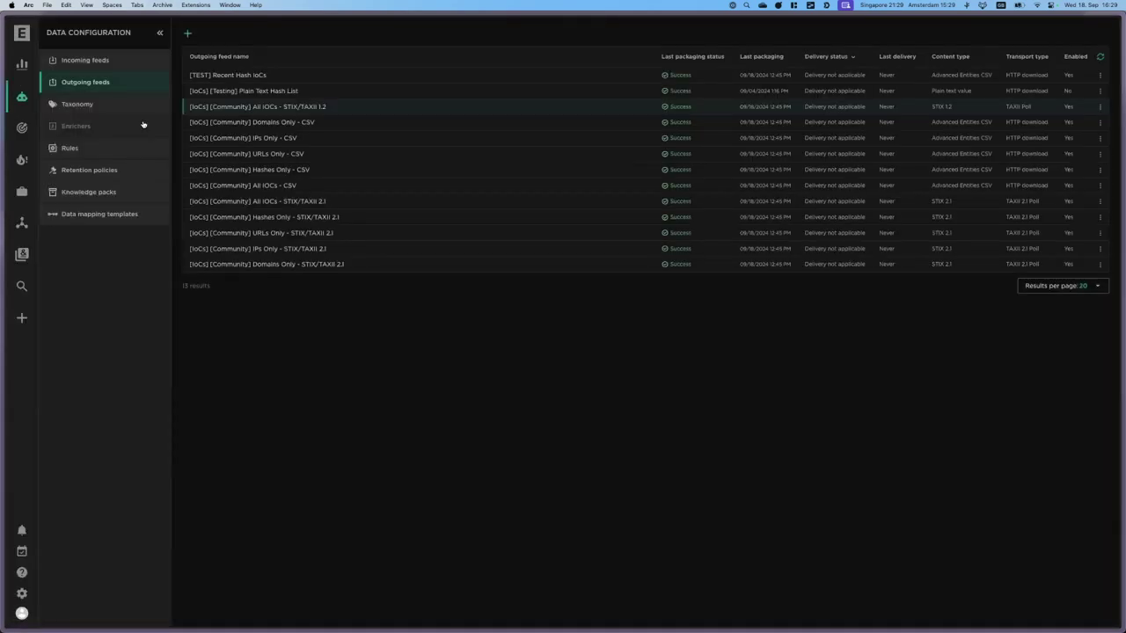
Compare the details of the All IOCs - STIX/TAXII 1.2 feed with the community CSV feeds for domains, IPs and URLs
click(294, 107)
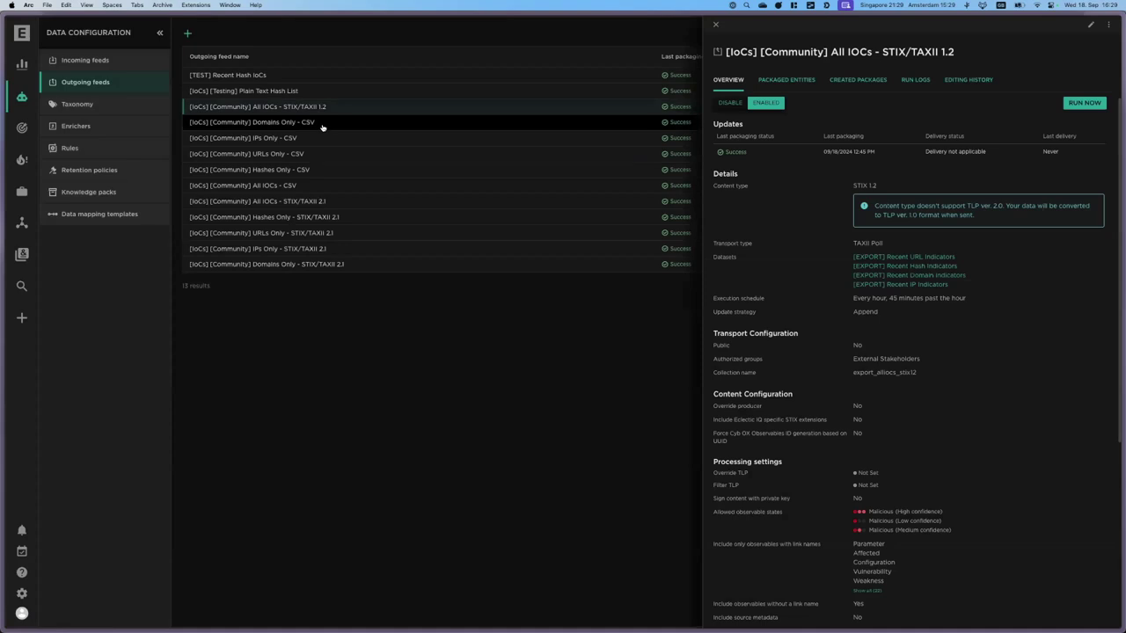
click(322, 123)
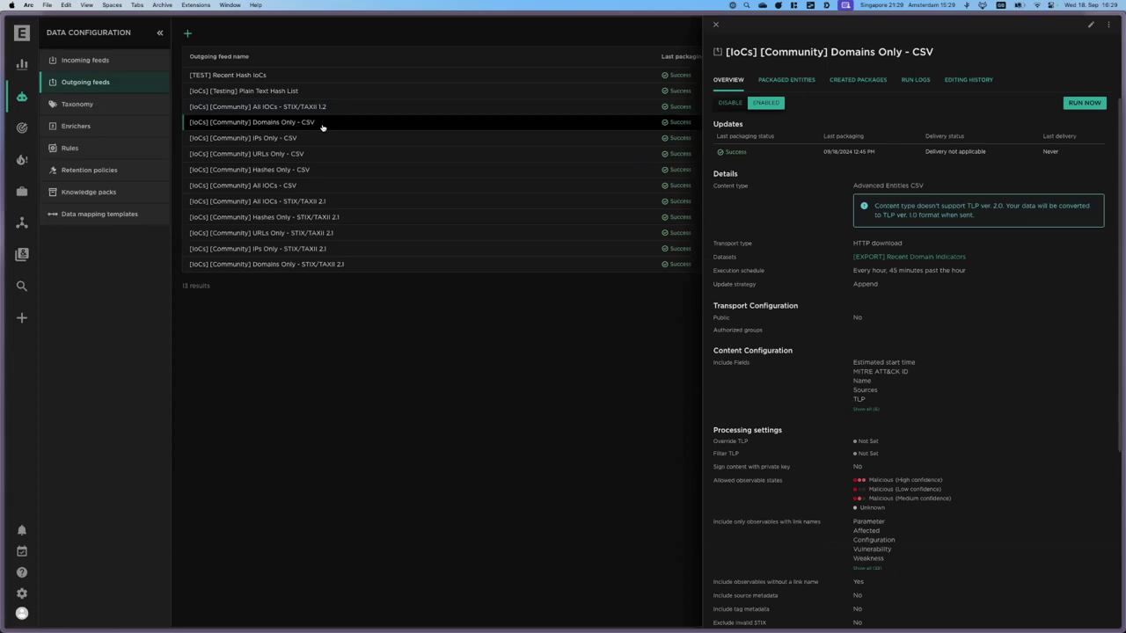
click(312, 140)
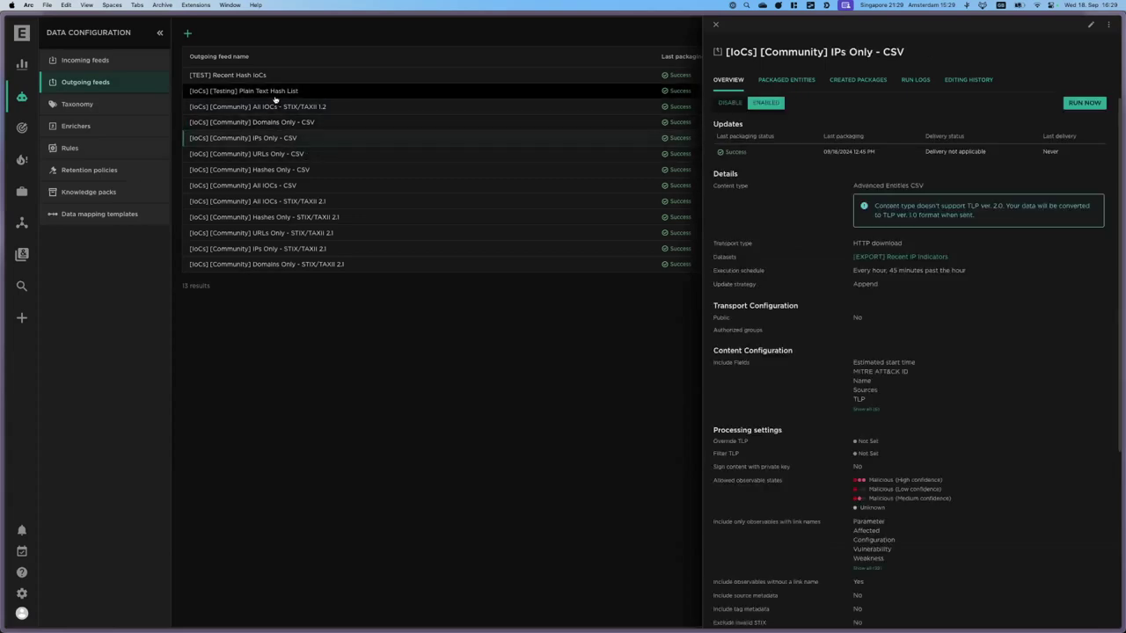
click(292, 154)
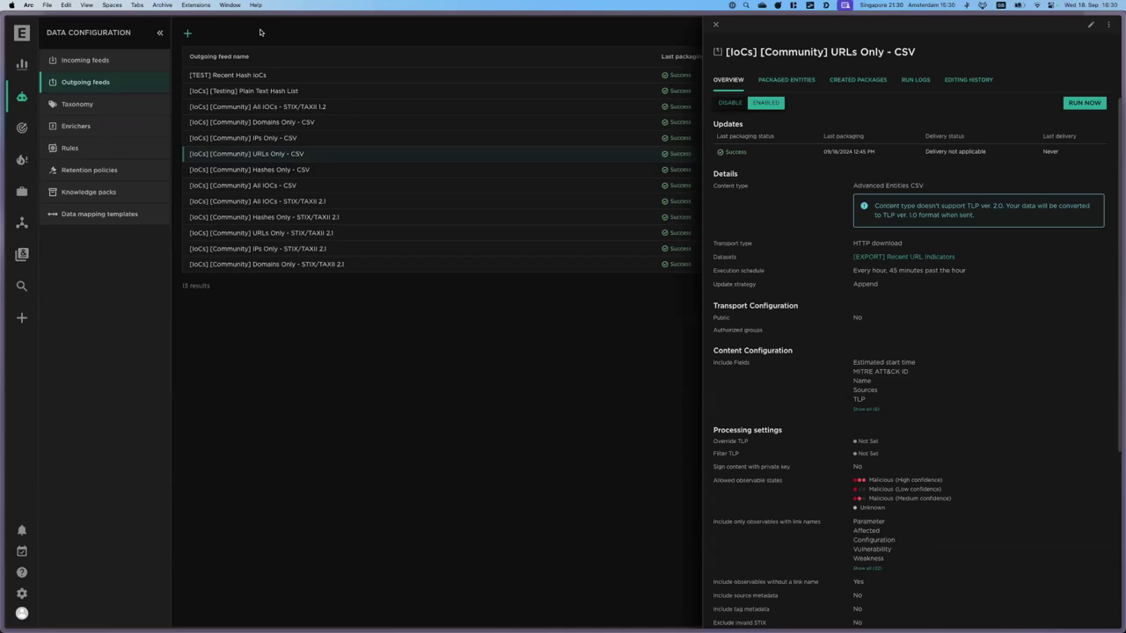
Start a new outgoing feed with the [EXPORT] Manual Report Sharing and Ivanti Connect Reports datasets as its content
click(188, 34)
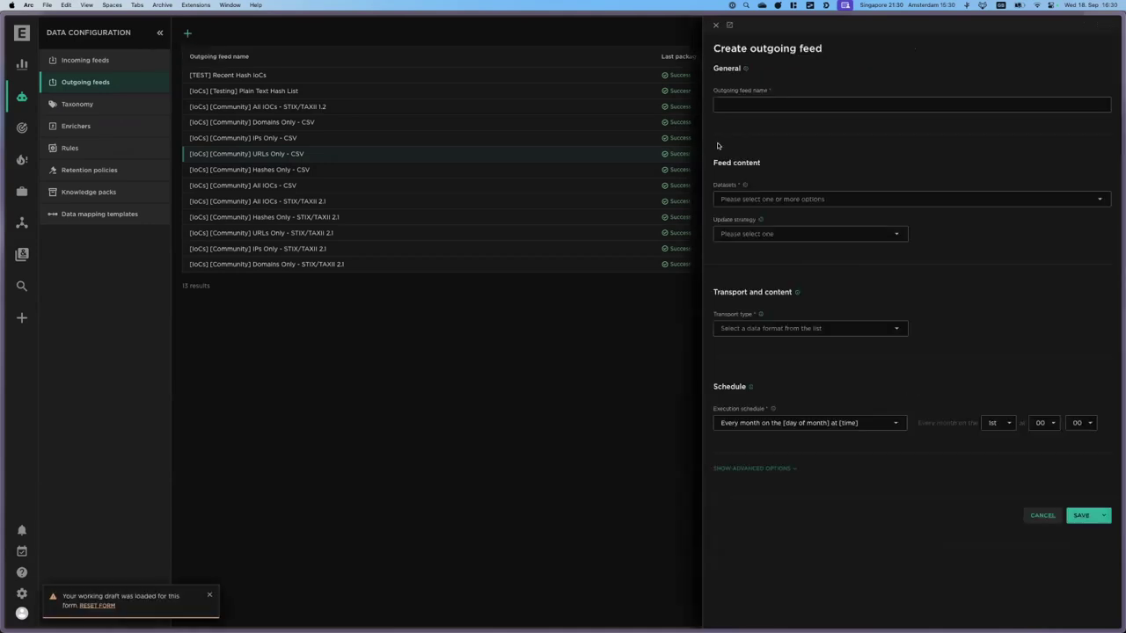
click(780, 195)
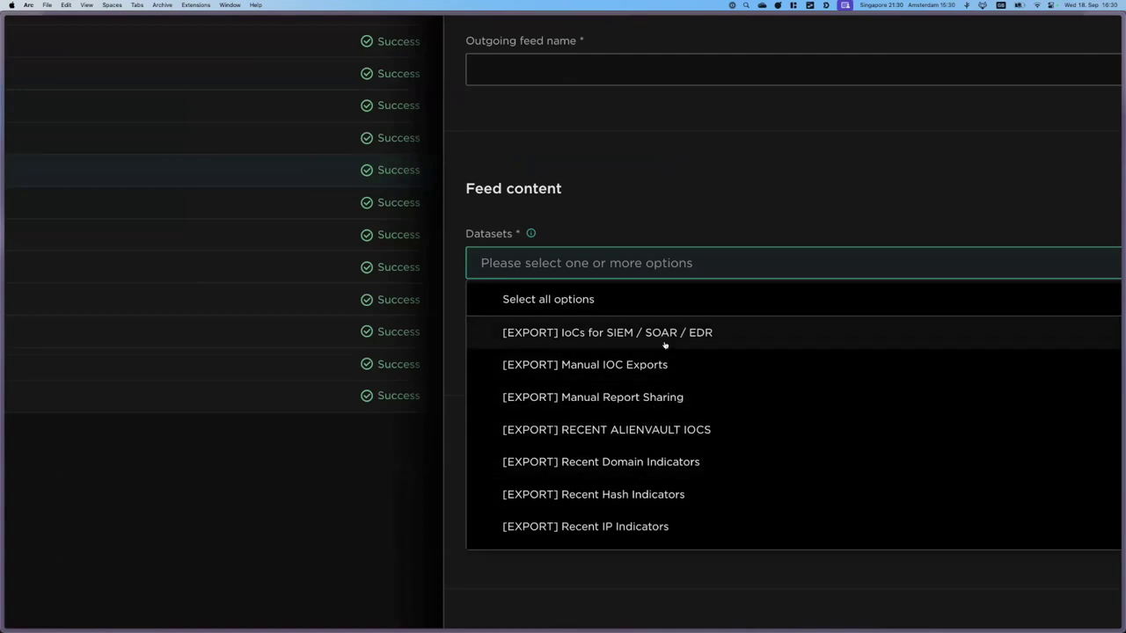
click(605, 397)
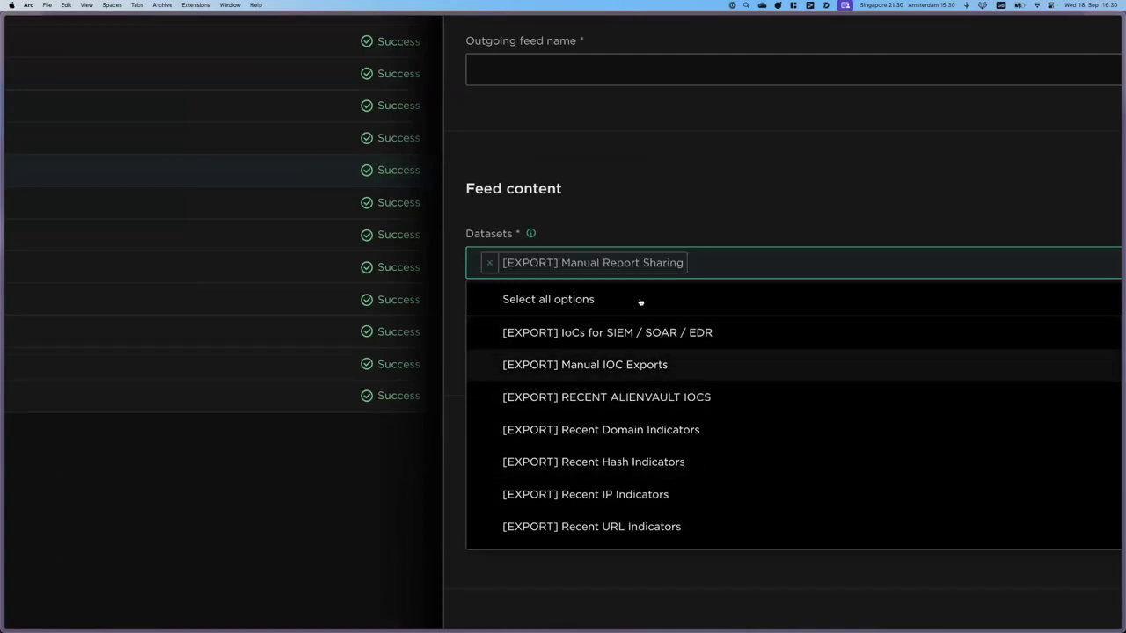
text(report)
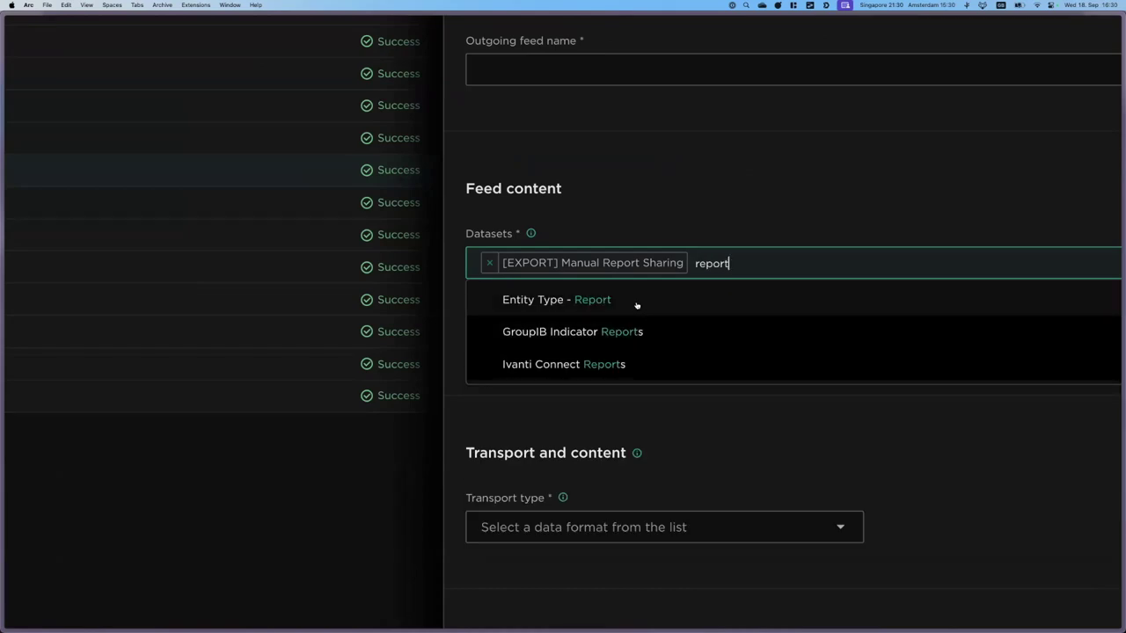
click(557, 364)
click(717, 218)
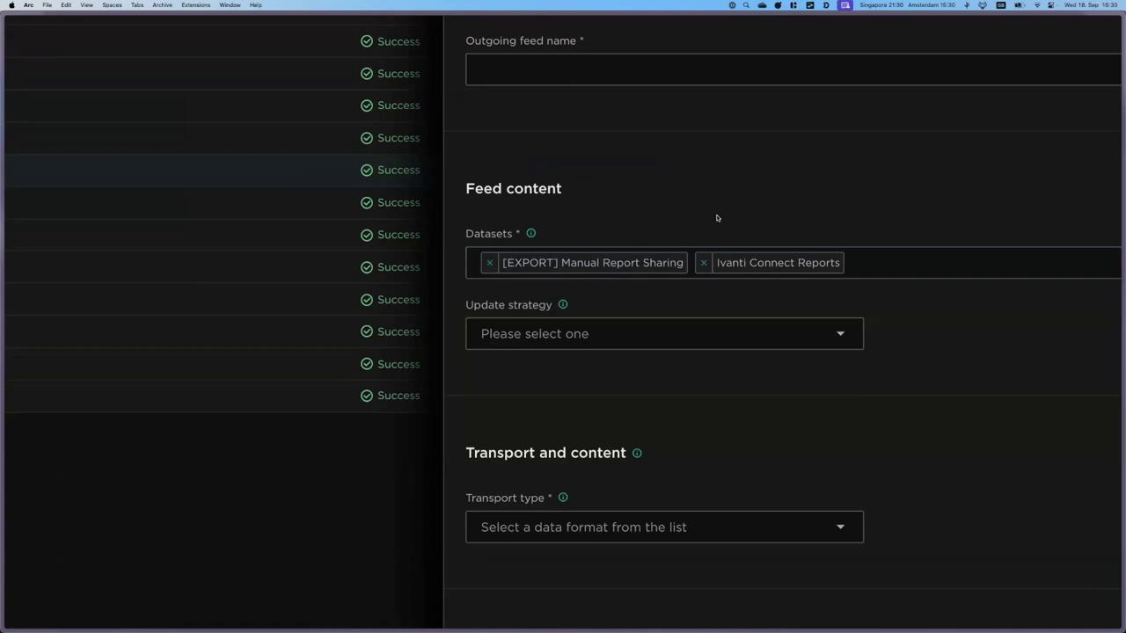
Set the new feed's transport type to Send email and its content type to EclecticIQ HTML Report, and leave the form without saving
click(579, 527)
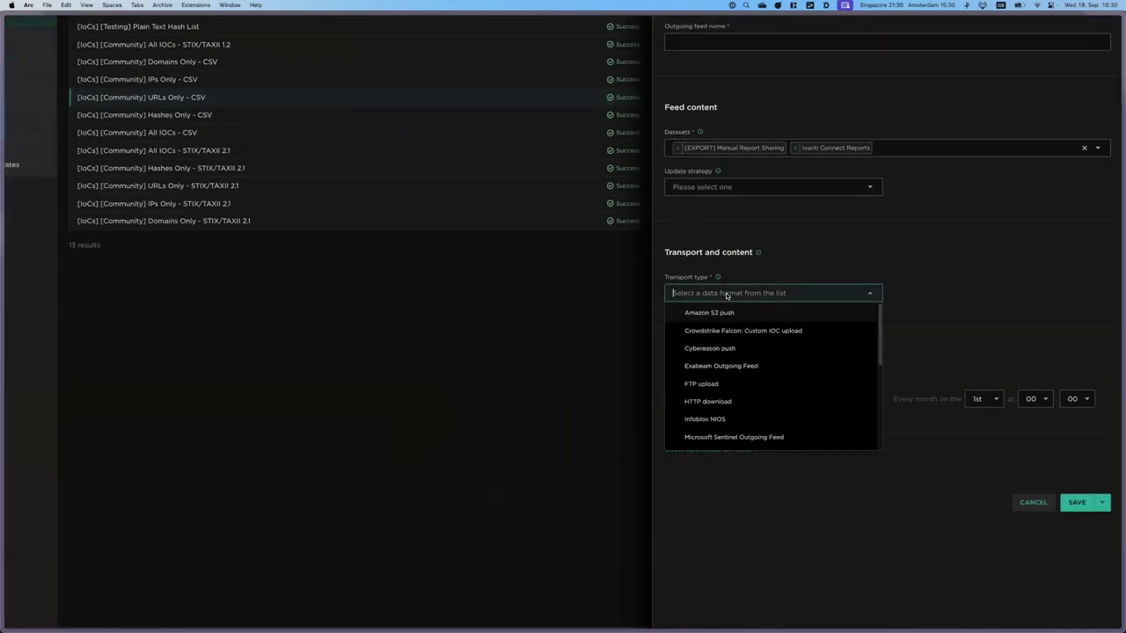
text(send)
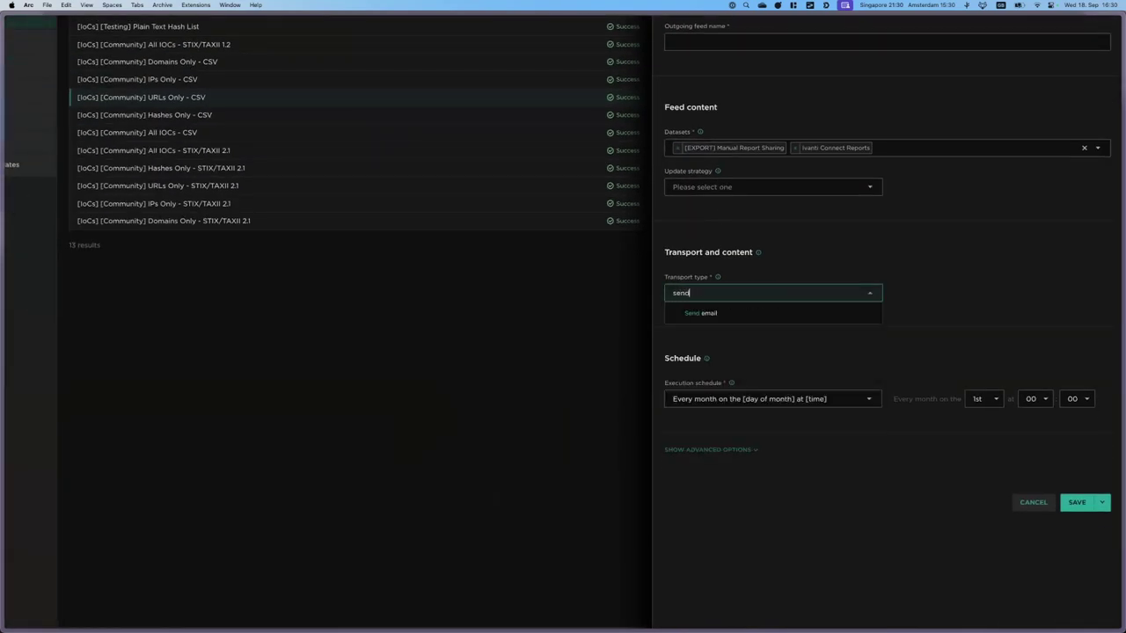
click(741, 318)
click(926, 293)
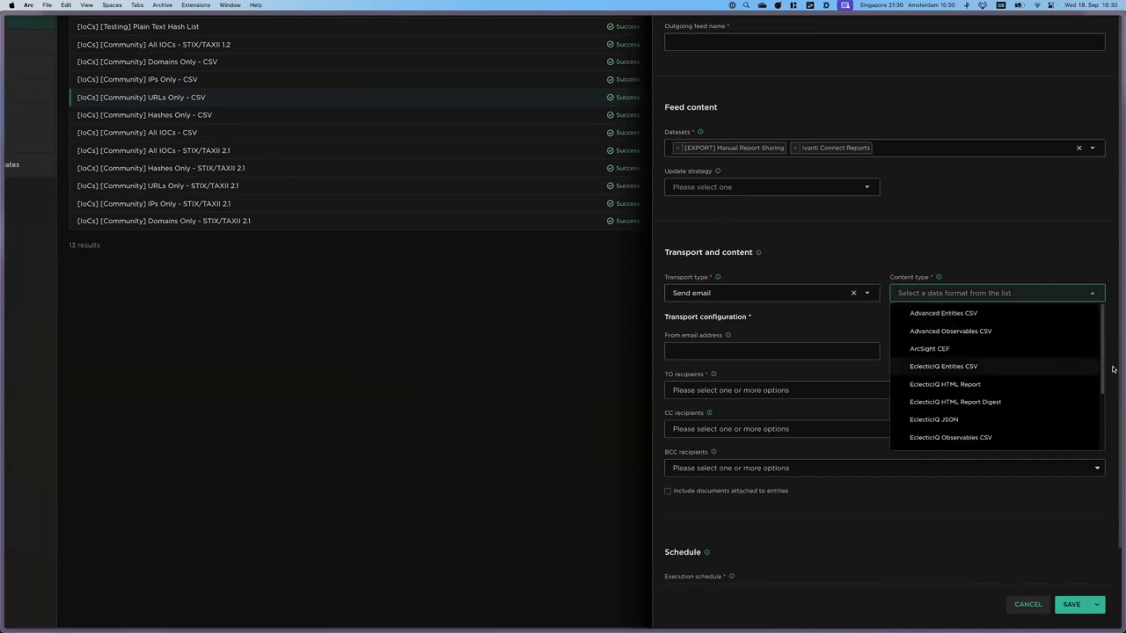
ctrl+scroll(1112, 369, up, 3)
ctrl+scroll(1112, 369, up, 3)
scroll(854, 382, down, 1)
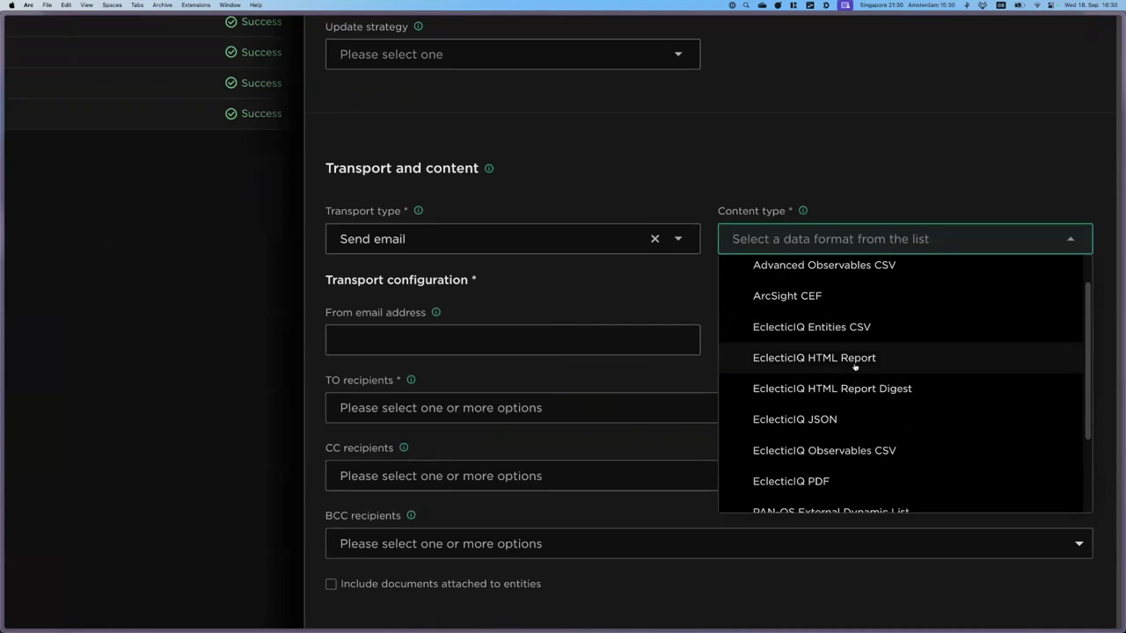
click(854, 361)
ctrl+scroll(800, 212, down, 5)
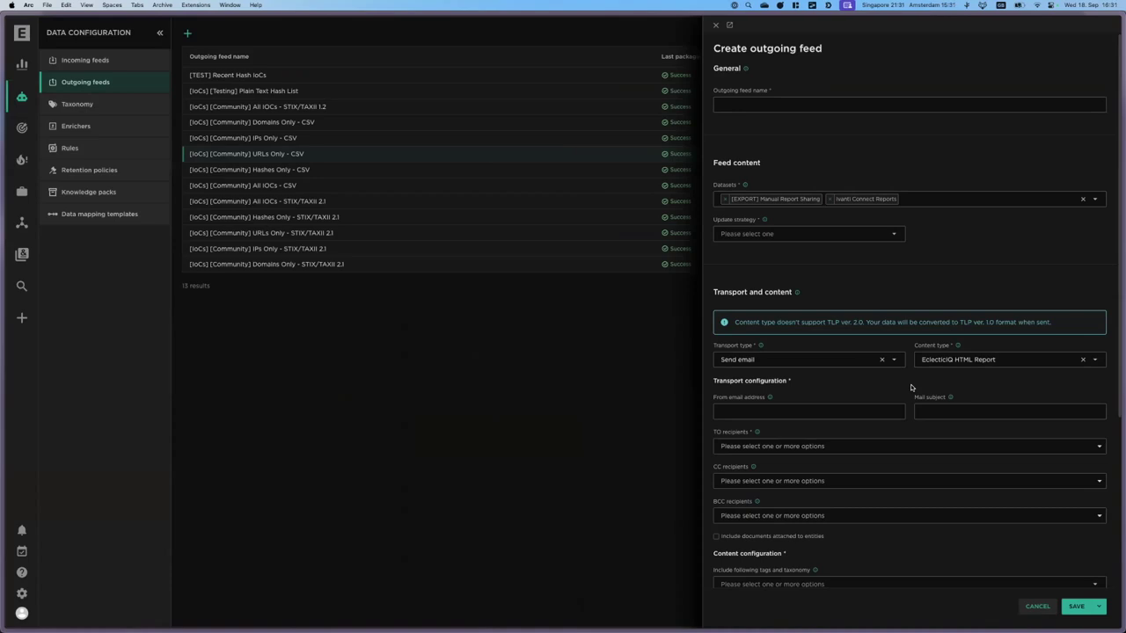
click(371, 388)
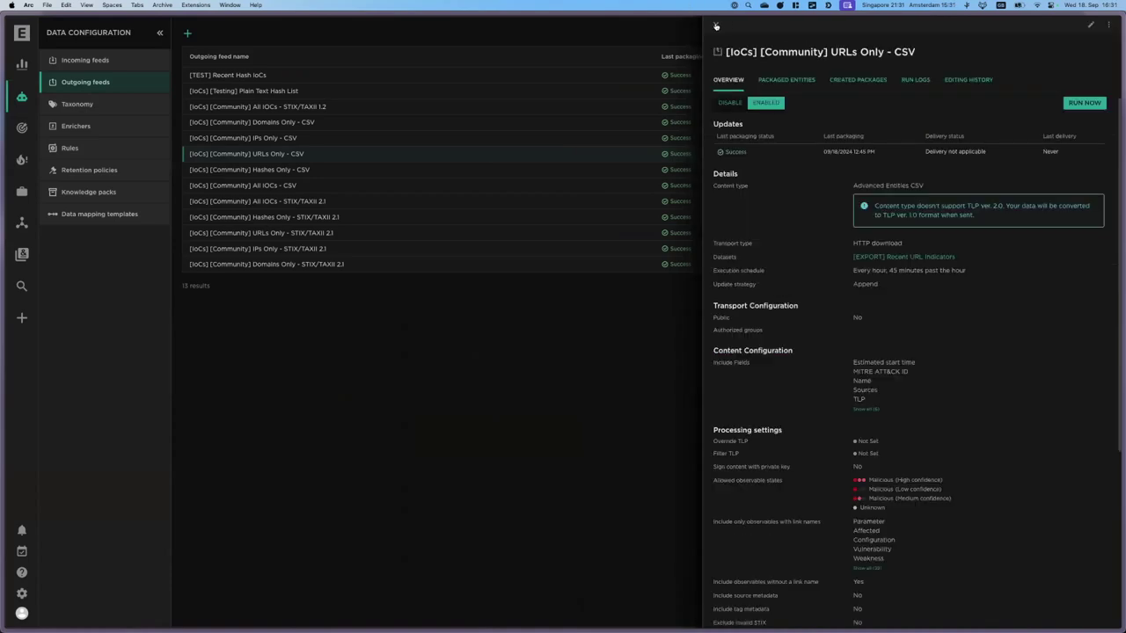
Examine the Trend Analysis - Sept 2024 ATT&CK matrix and open the discovered entities list
click(23, 253)
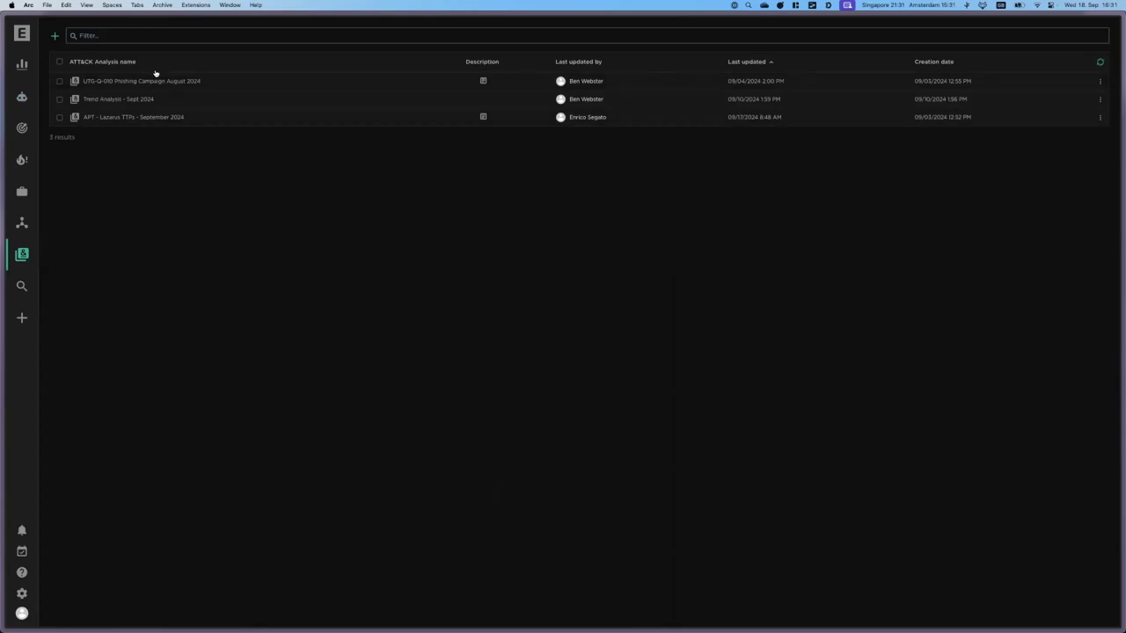
click(126, 98)
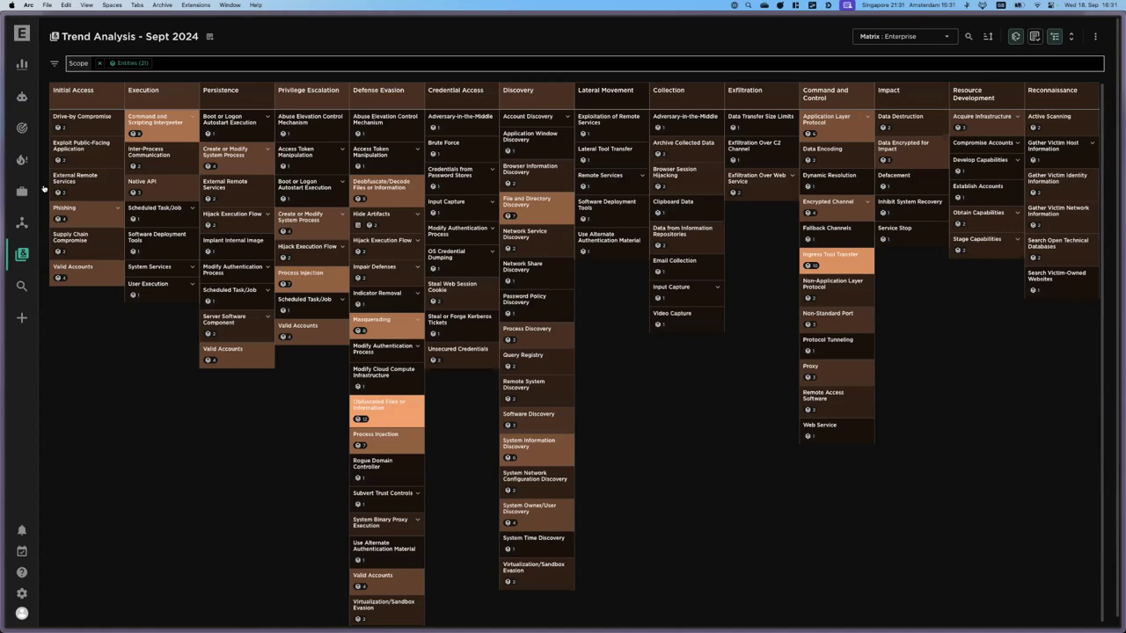
click(22, 129)
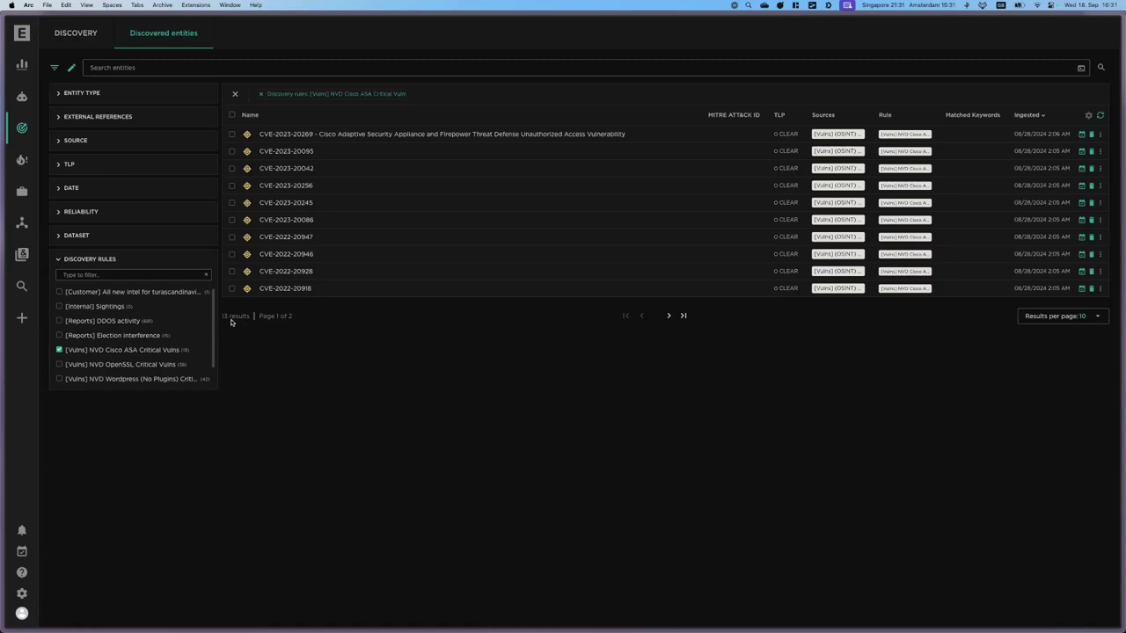
Look through the list of use case and threat actor workspaces without opening one
click(23, 192)
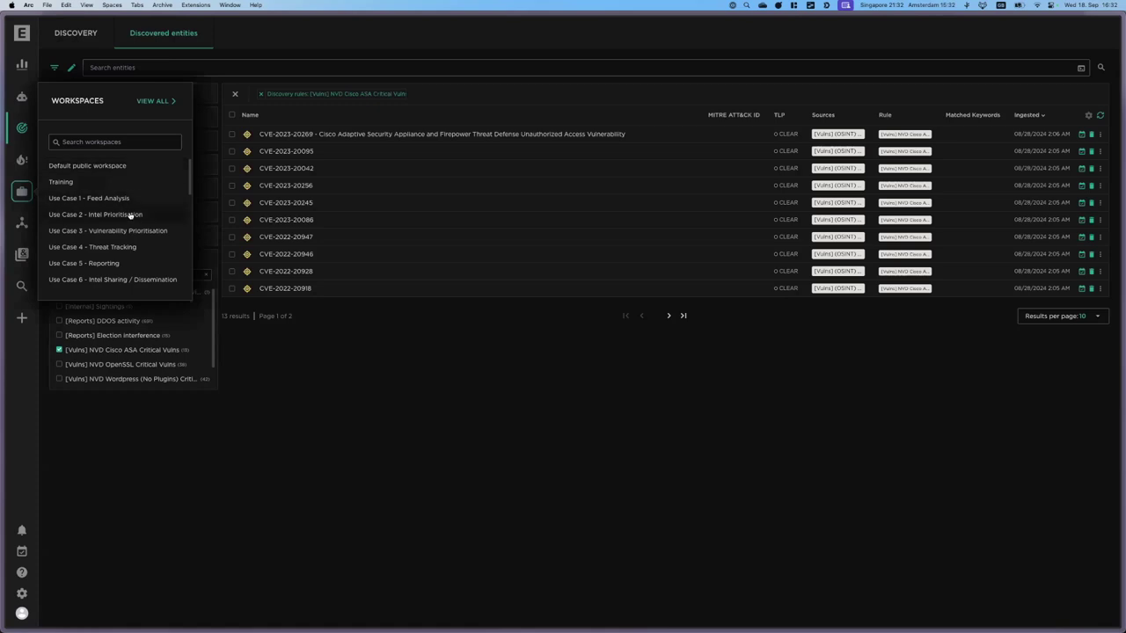
scroll(129, 215, down, 5)
scroll(129, 215, down, 2)
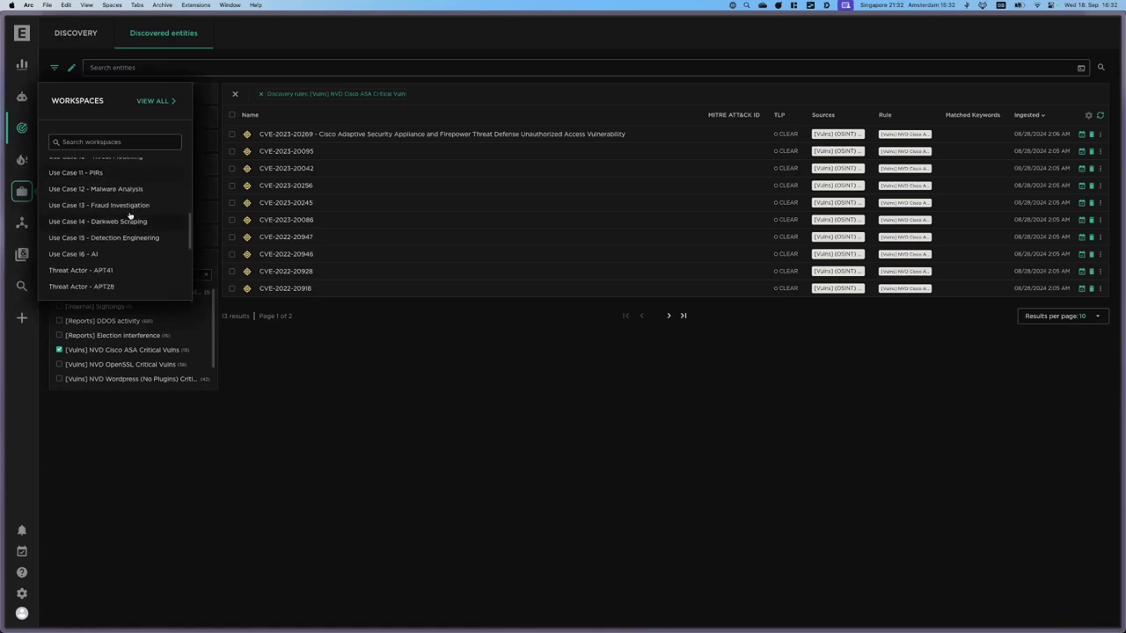
click(252, 330)
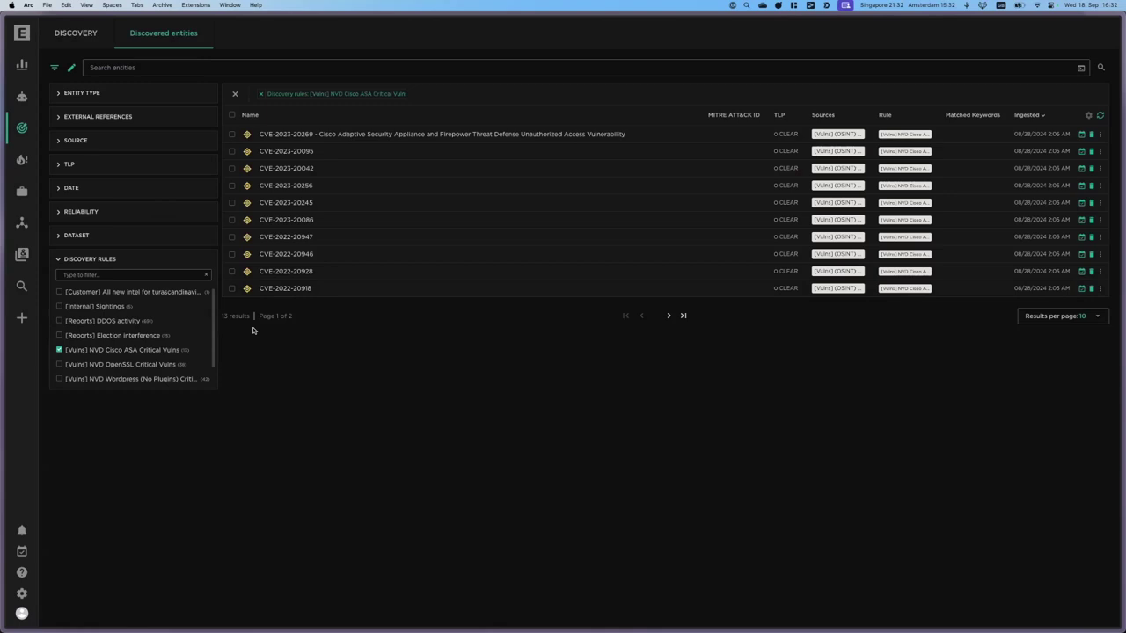
Open the saved graphs overview and go back to its first page
mouse_move(22, 222)
click(151, 170)
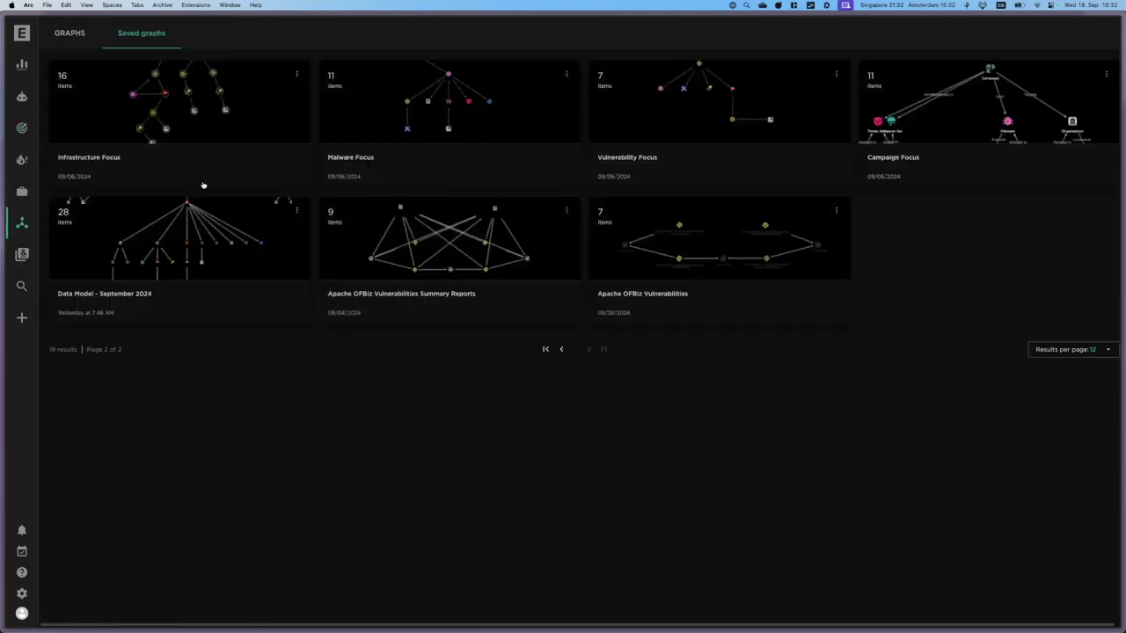
click(560, 350)
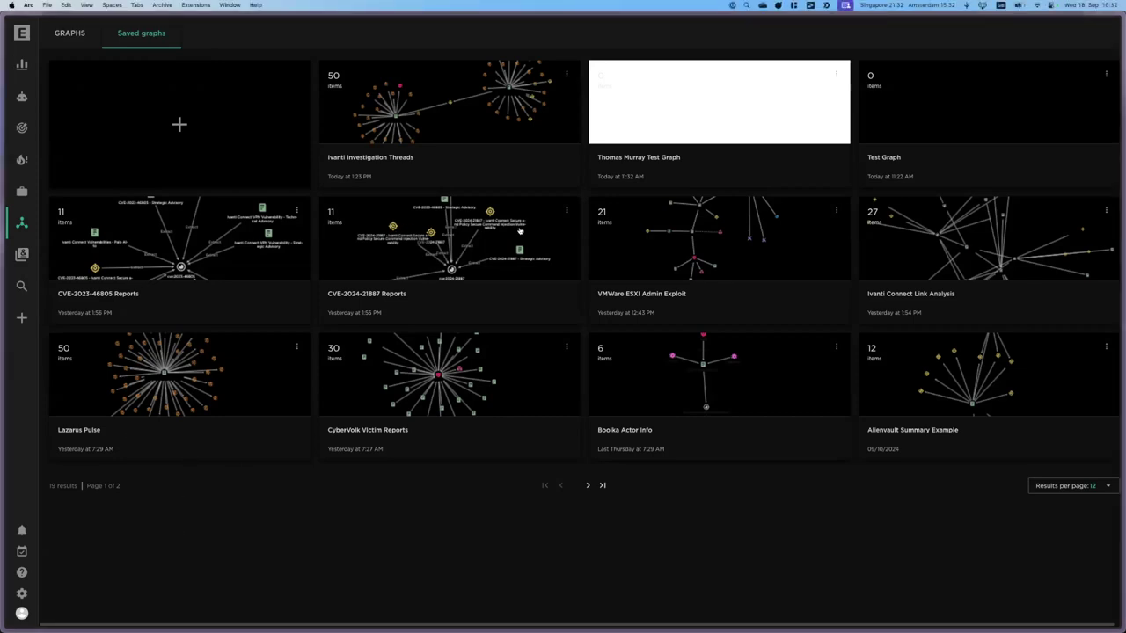
Open the entities search and clear the existing ransomware report query
click(22, 286)
click(176, 271)
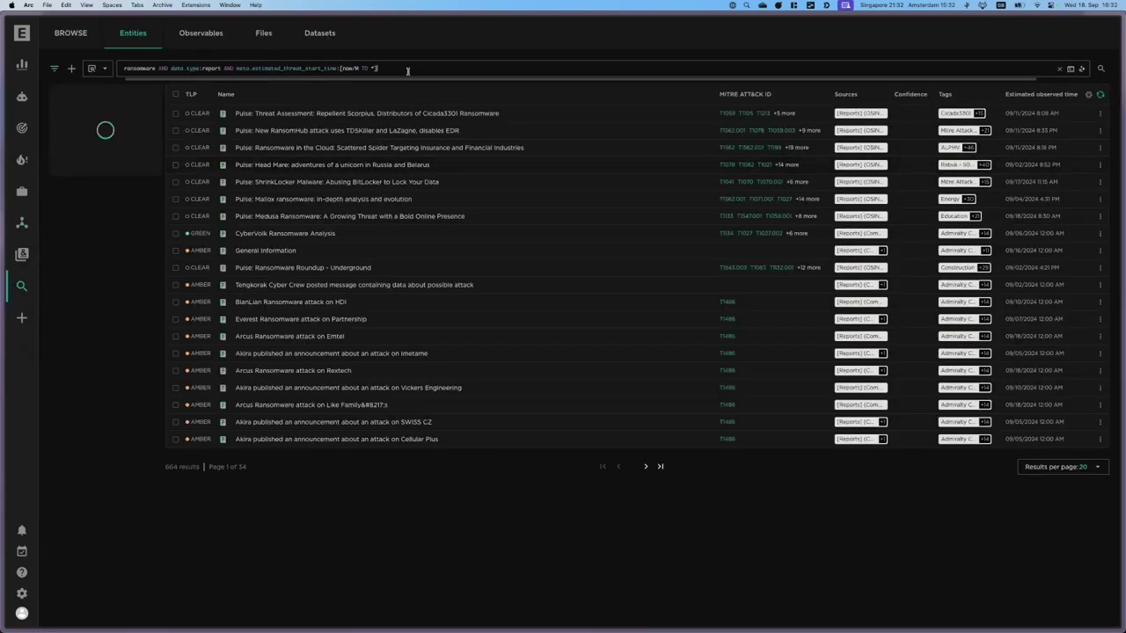
click(235, 68)
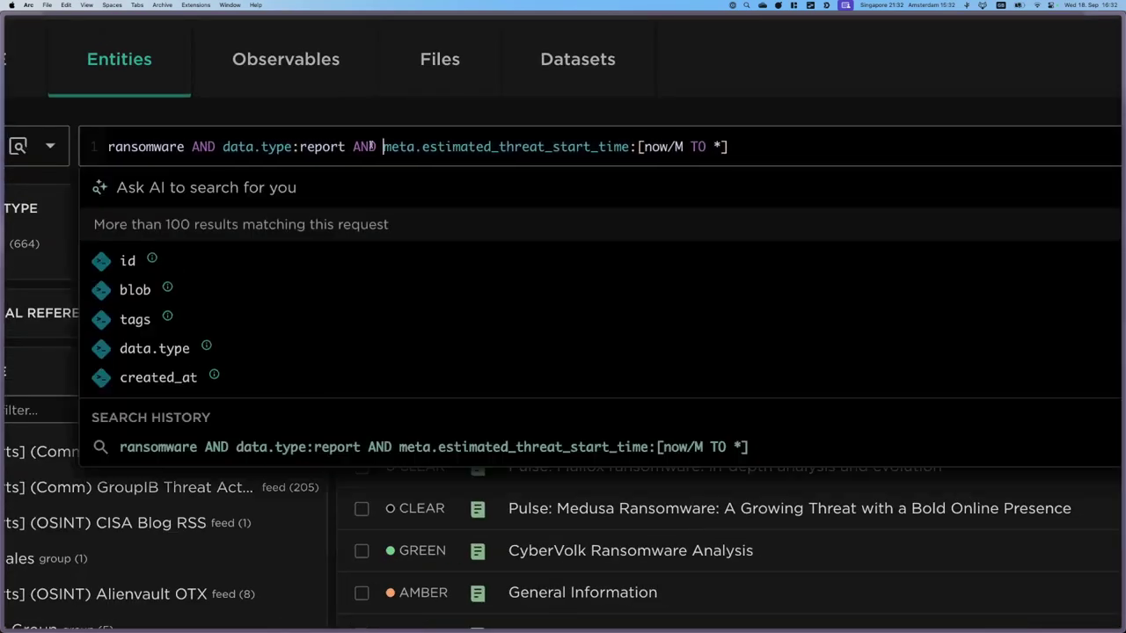
key(super+a)
key(BackSpace)
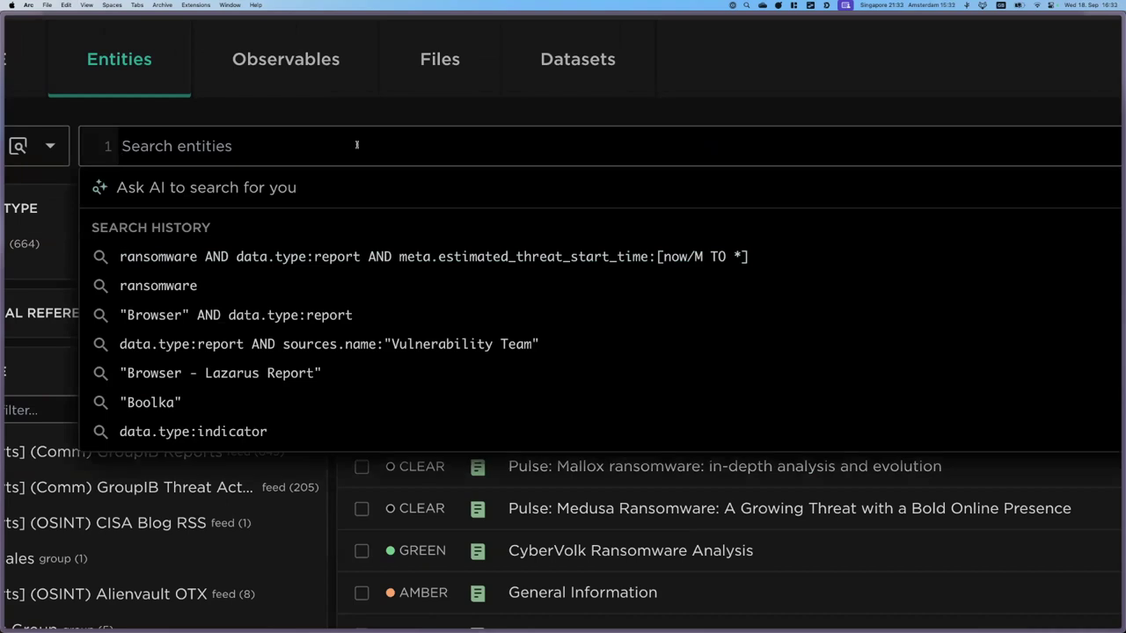
Run the recent AI search "ransomware" というキーワードを含むレポート and examine the query code generated from it
click(208, 188)
click(274, 146)
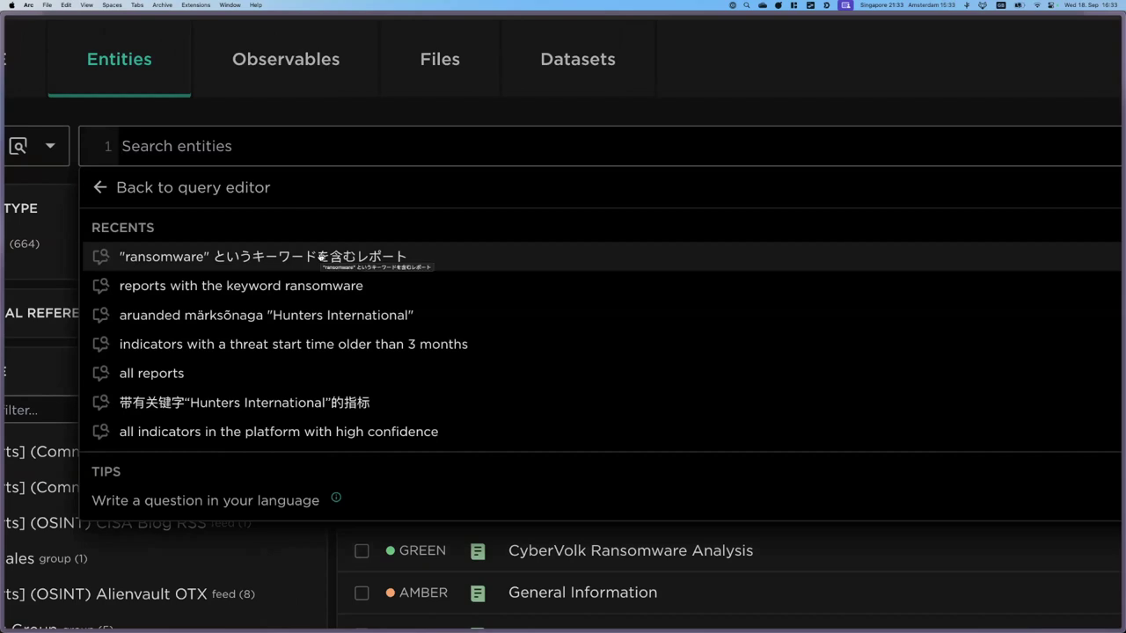
click(321, 256)
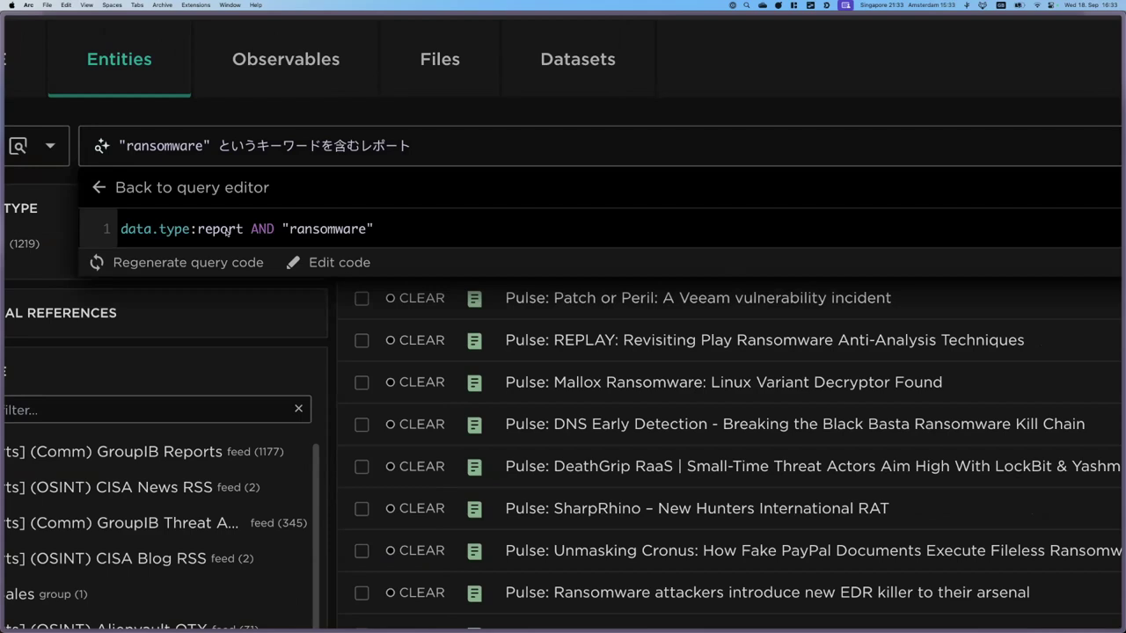
drag(120, 229, 374, 228)
click(262, 229)
key(super+minus)
key(super+0)
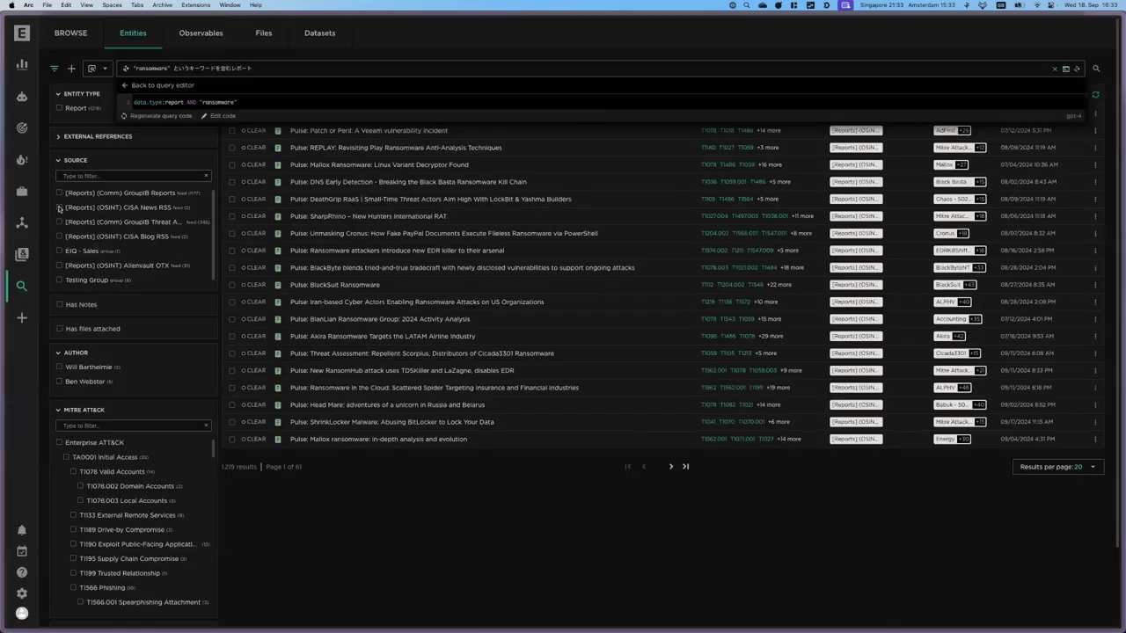
Open the Use Case 9 - Incident Response workspace from the list of workspaces
mouse_move(22, 192)
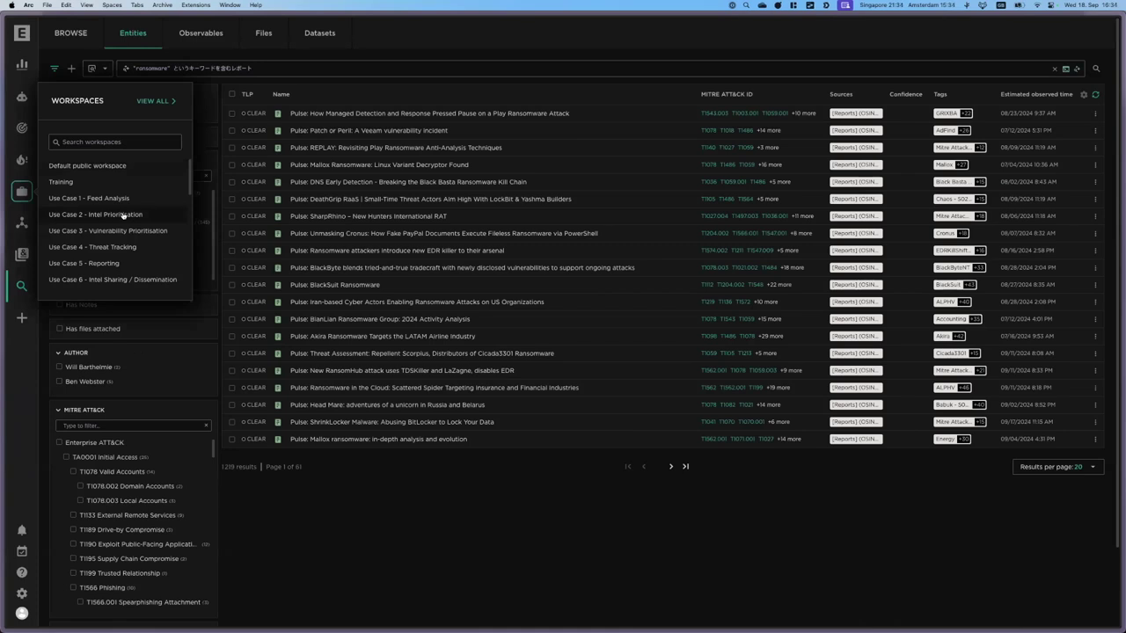
scroll(123, 216, down, 5)
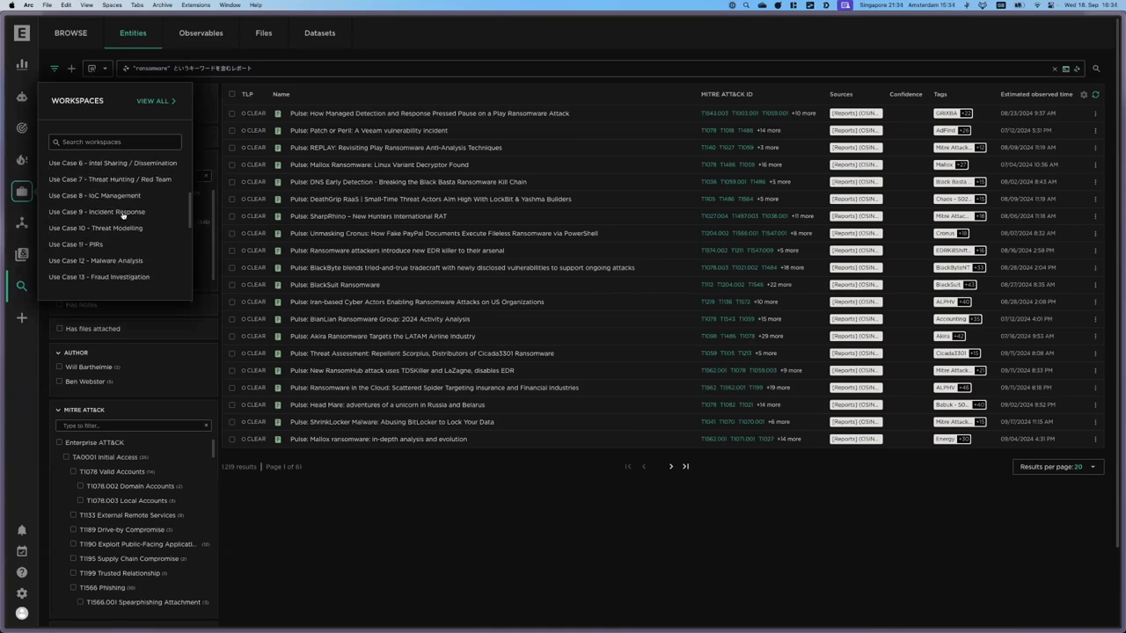
click(104, 211)
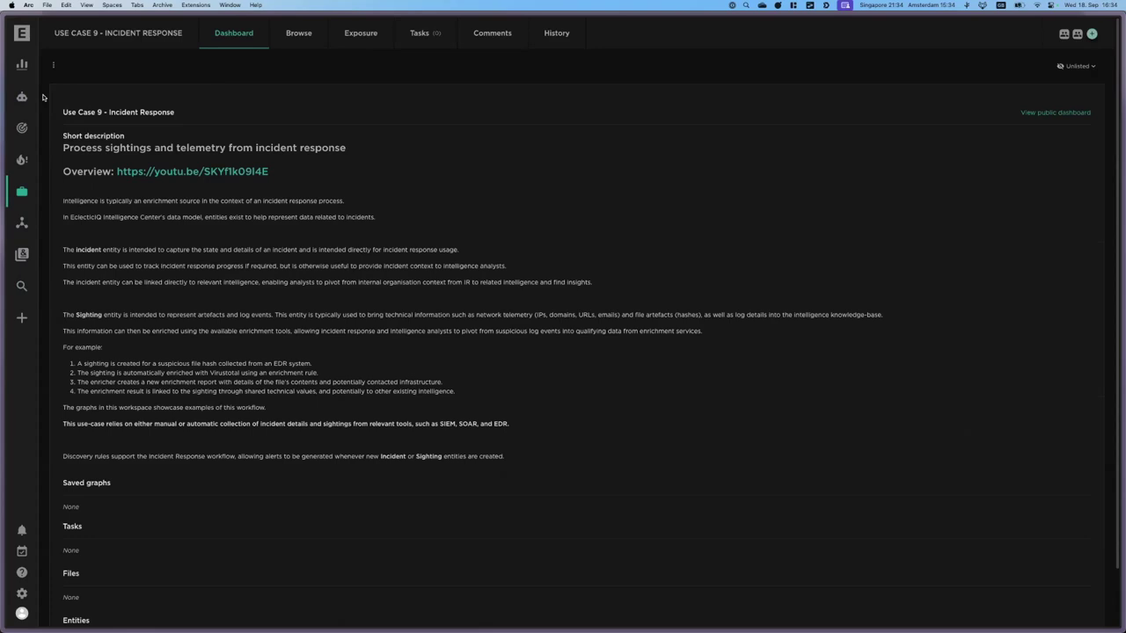
Open the saved graph Data Model - September 2024 from the second page of saved graphs
click(22, 127)
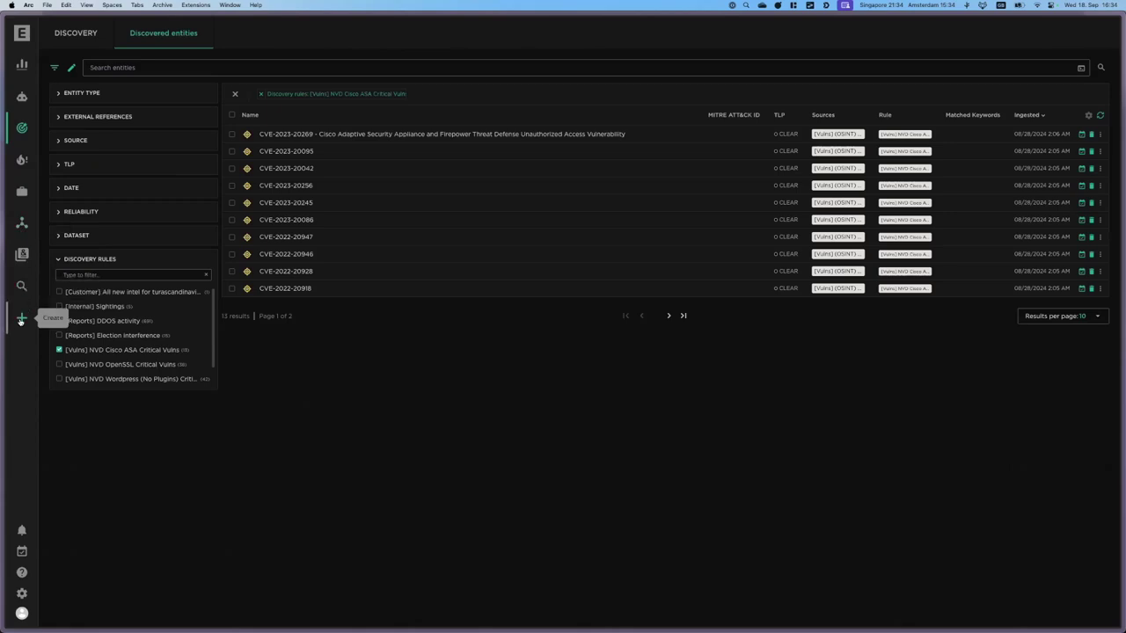
click(17, 219)
click(140, 171)
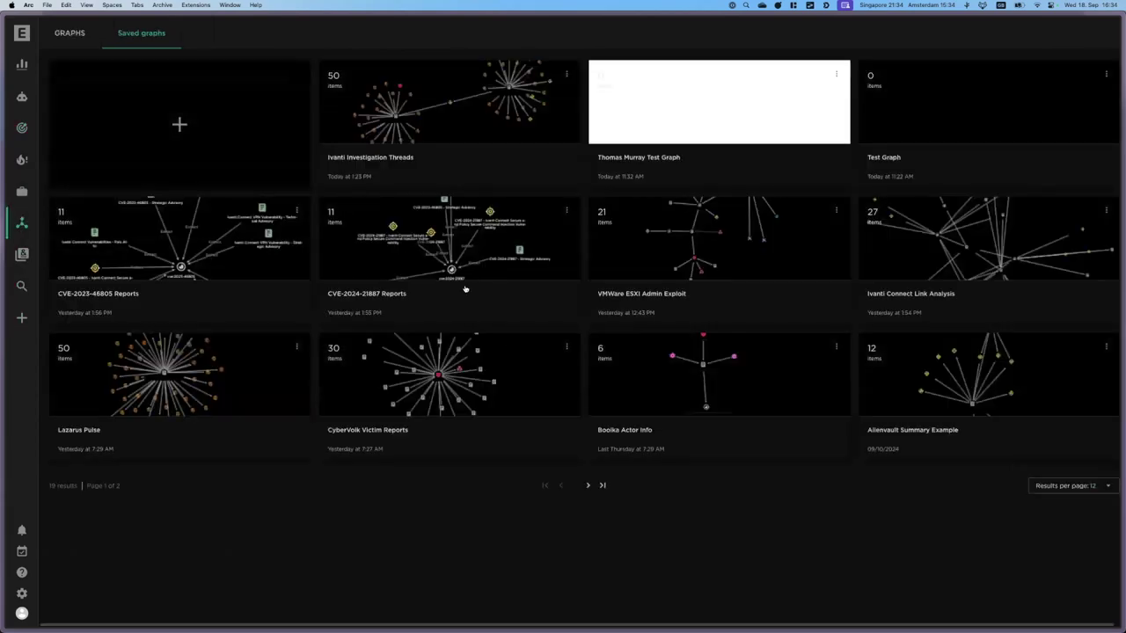
click(587, 485)
click(191, 244)
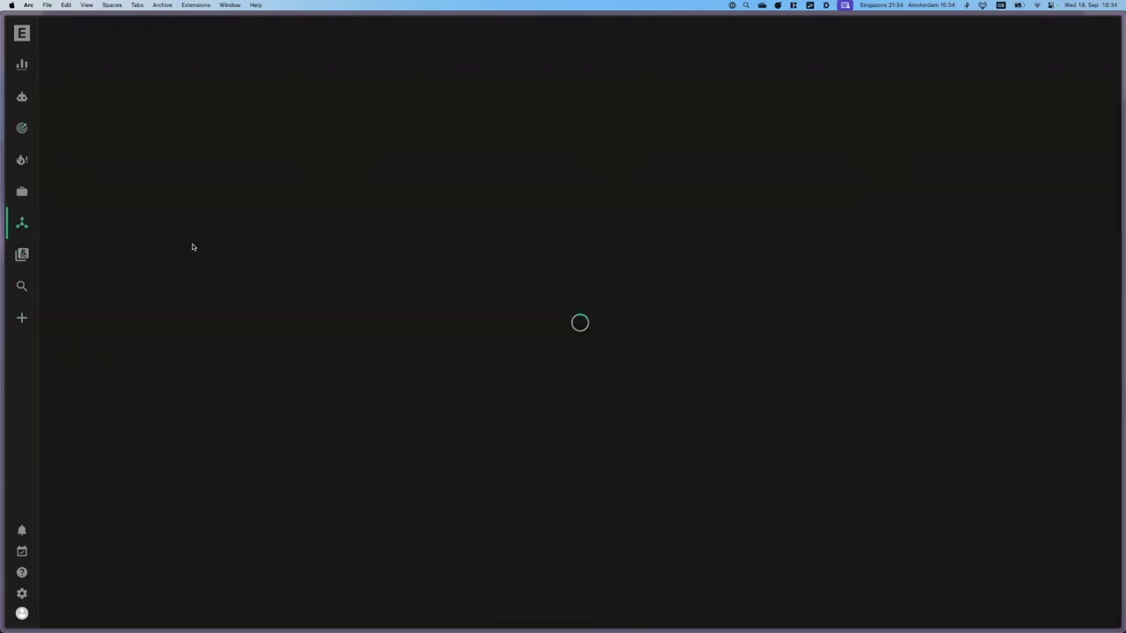
Examine how the sighting and incident entities relate to the vulnerability, file hash indicator and notes in the data model graph
scroll(477, 394, up, 5)
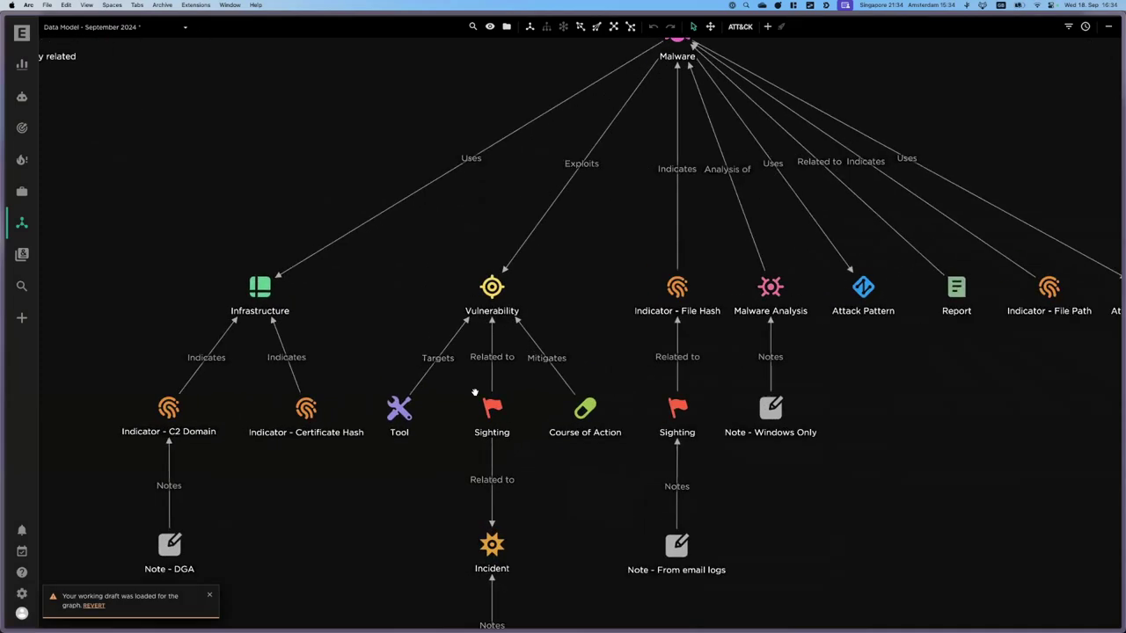
scroll(572, 417, down, 3)
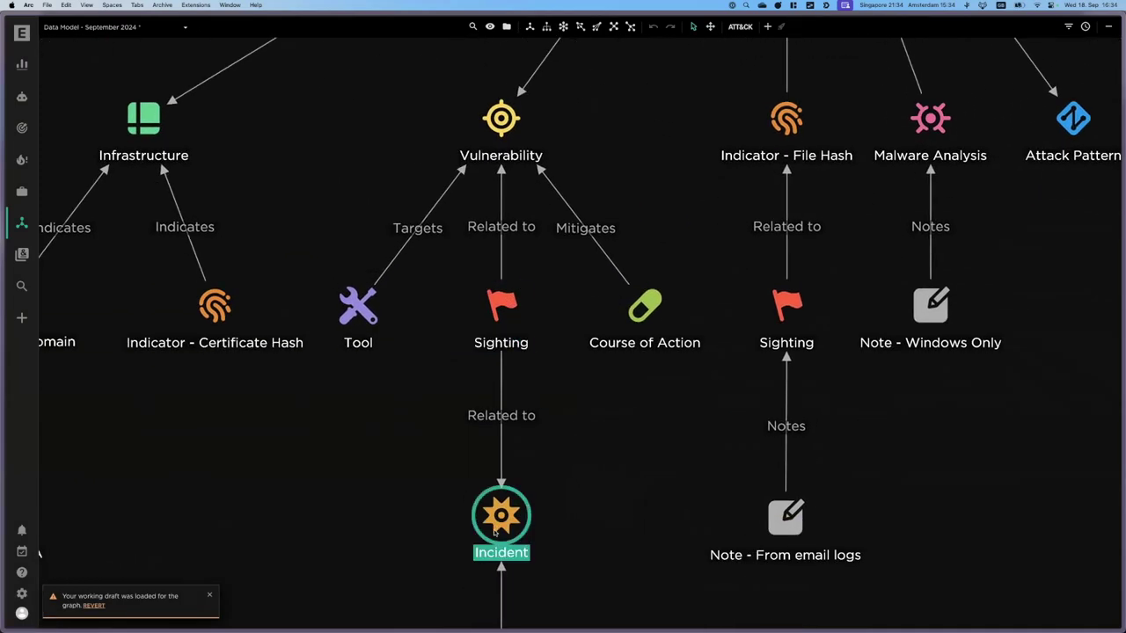
drag(570, 483, 590, 381)
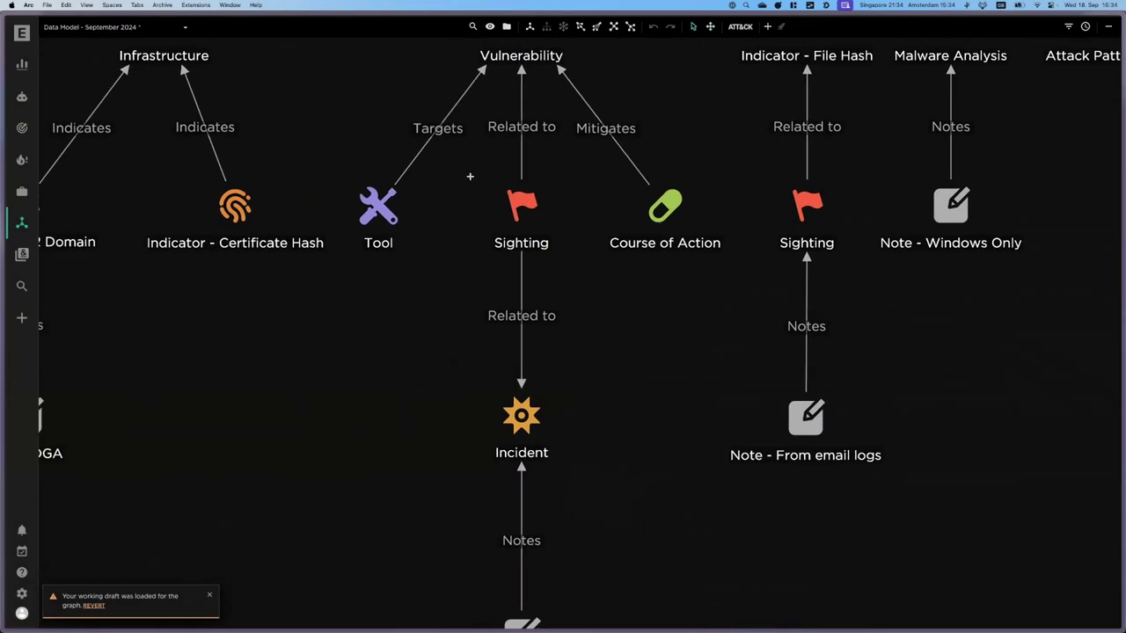
click(521, 207)
shift+click(806, 205)
click(639, 321)
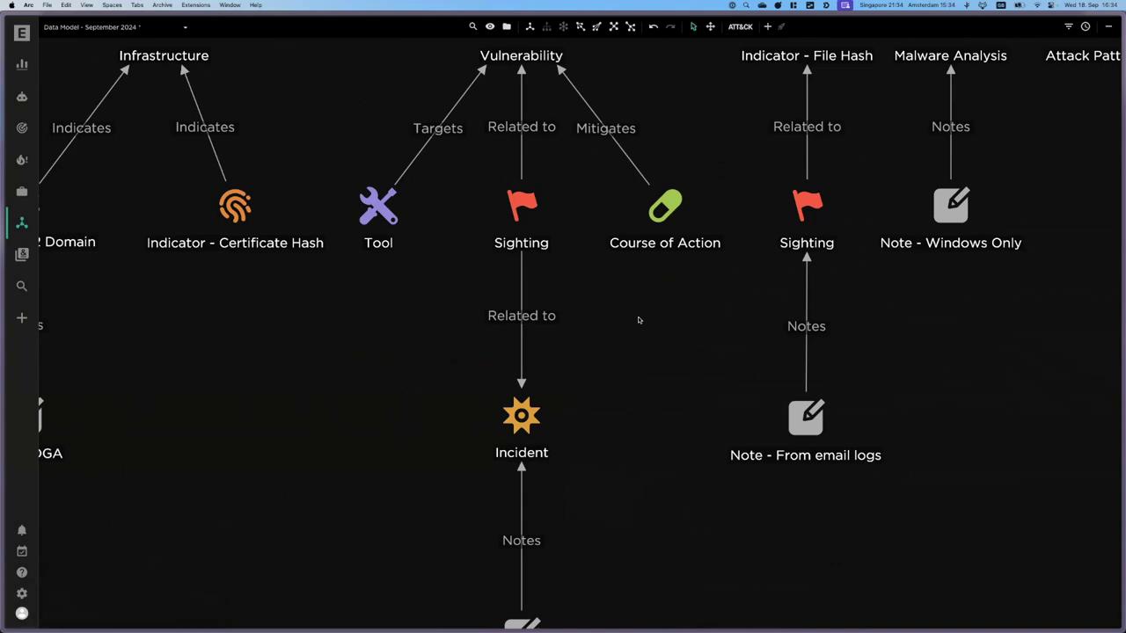
click(508, 208)
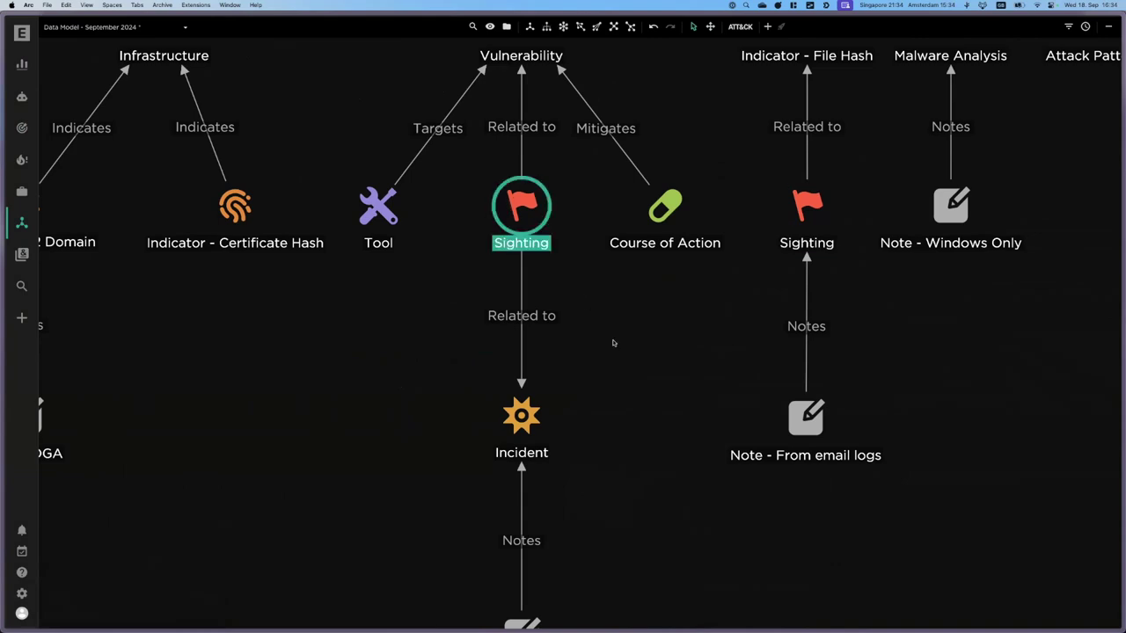
scroll(613, 342, down, 3)
click(614, 342)
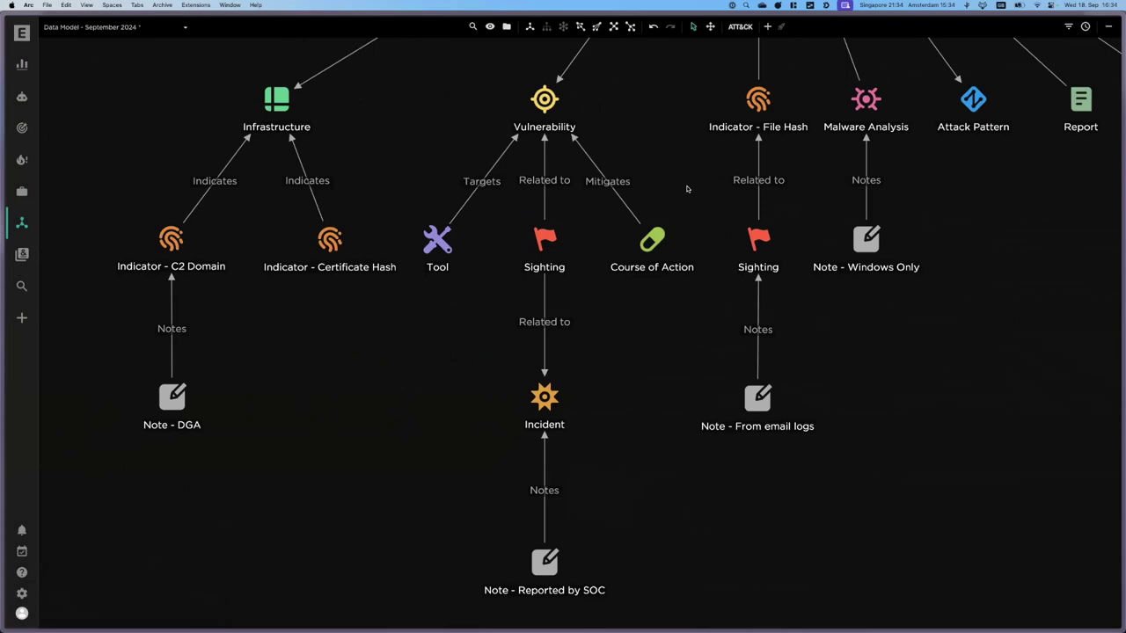
drag(689, 191, 665, 224)
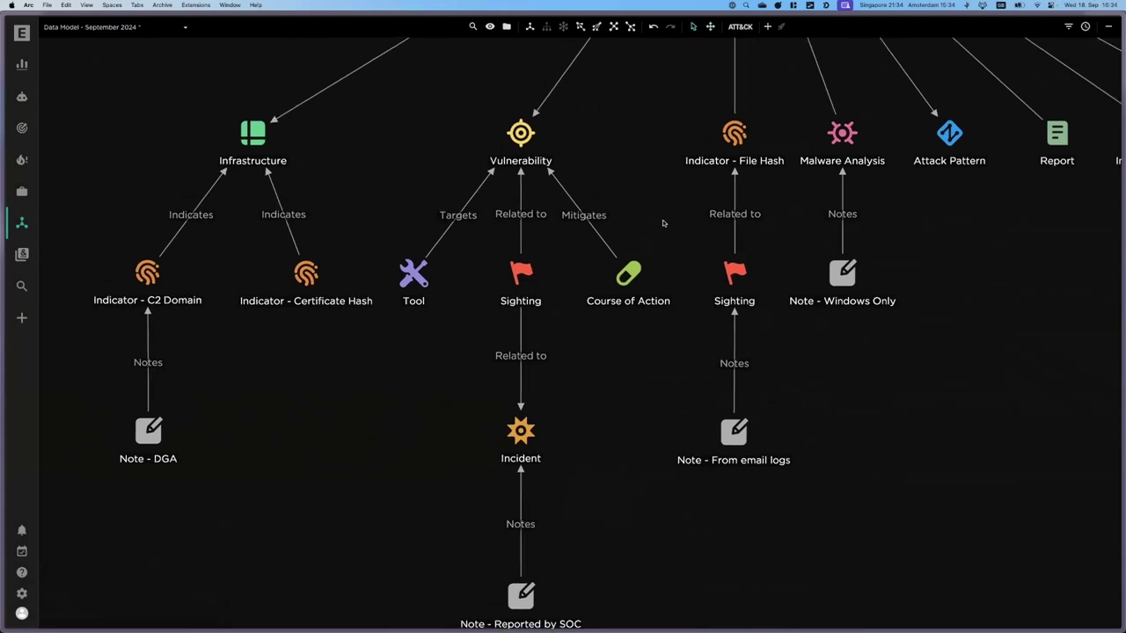
Filter the discovered entities by the [Internal] Sightings discovery rule instead of the NVD Cisco ASA Critical Vulns rule
click(24, 128)
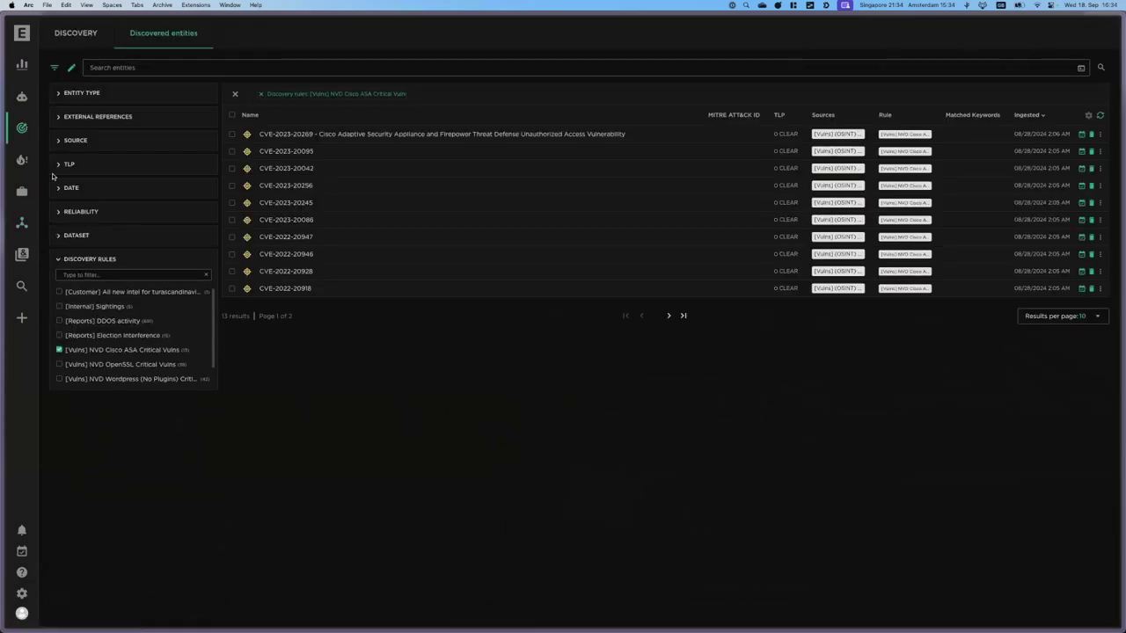
click(59, 349)
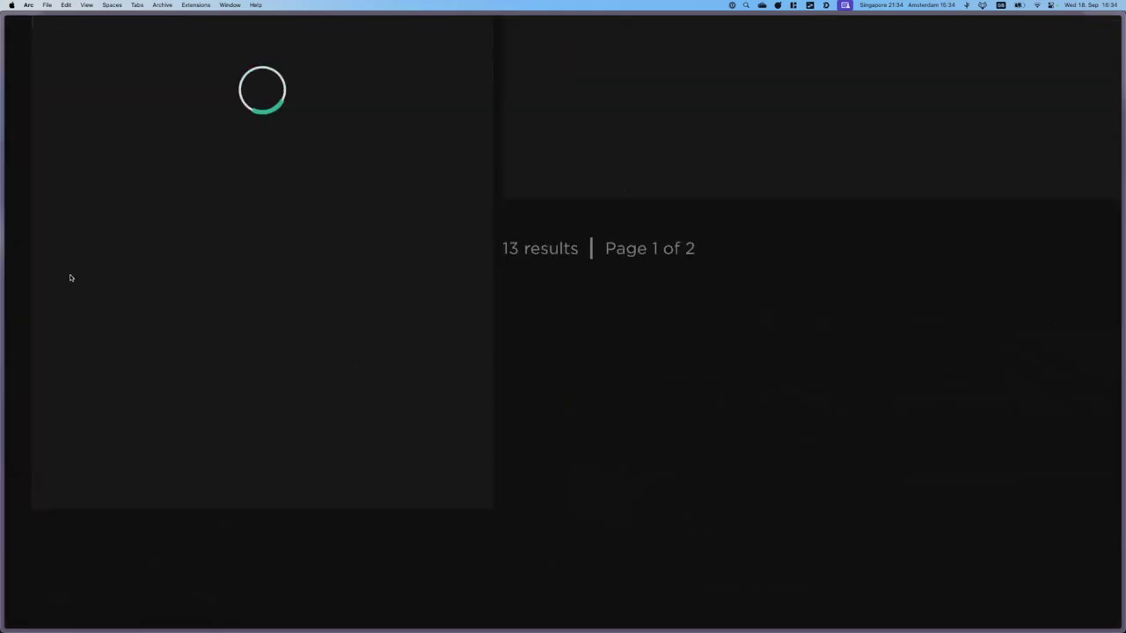
click(61, 284)
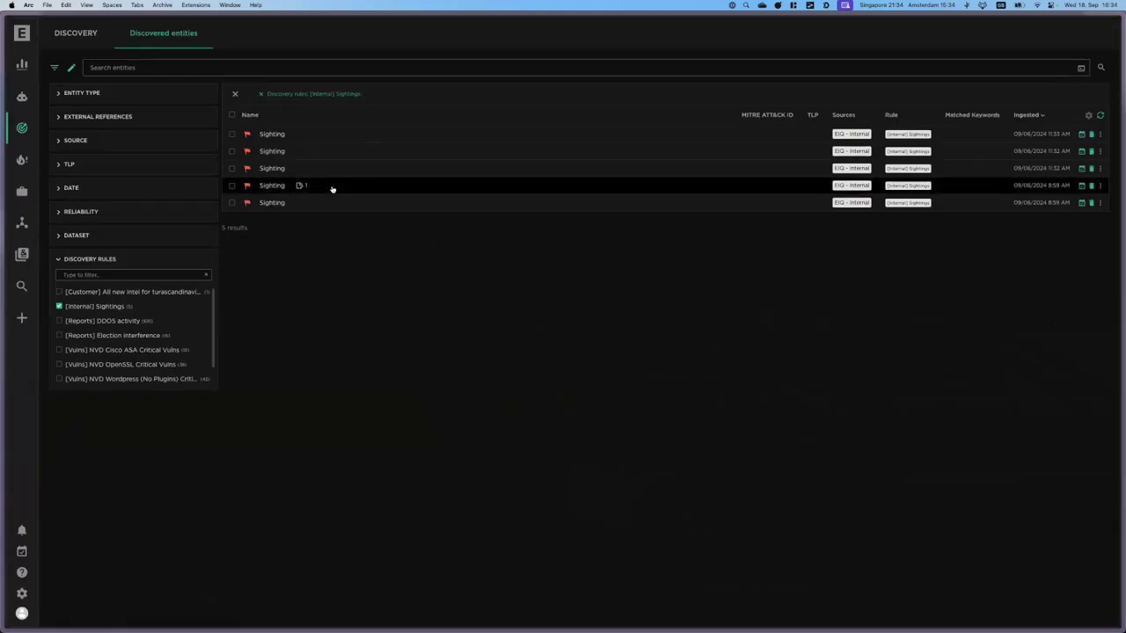
Open the sighting that has a note attached and review its overview and neighborhood relationships
click(332, 189)
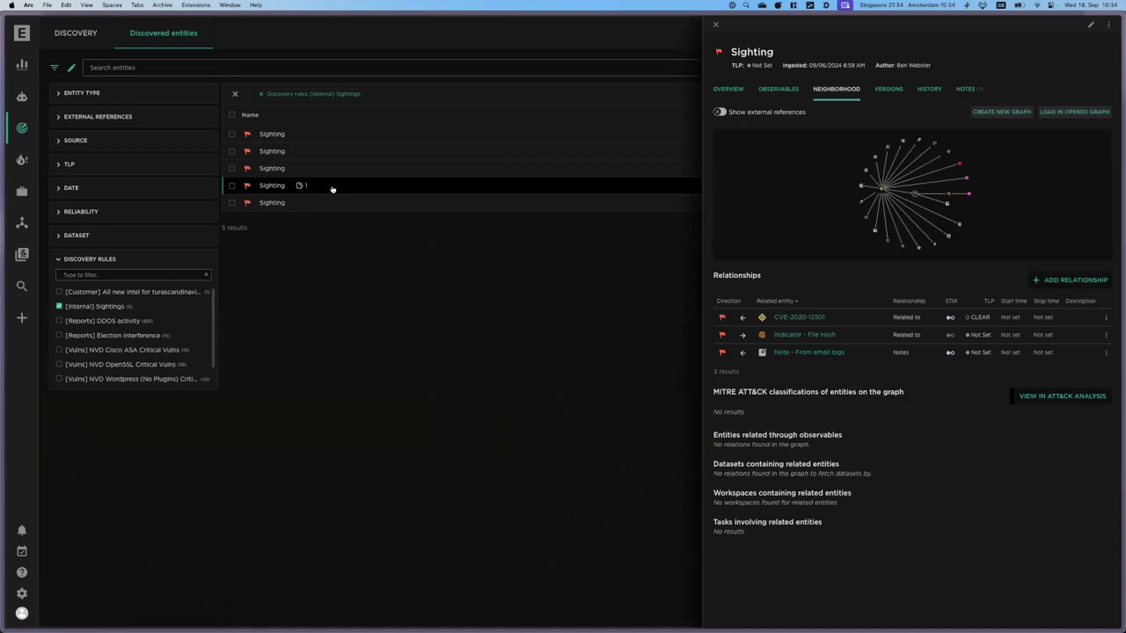
click(724, 91)
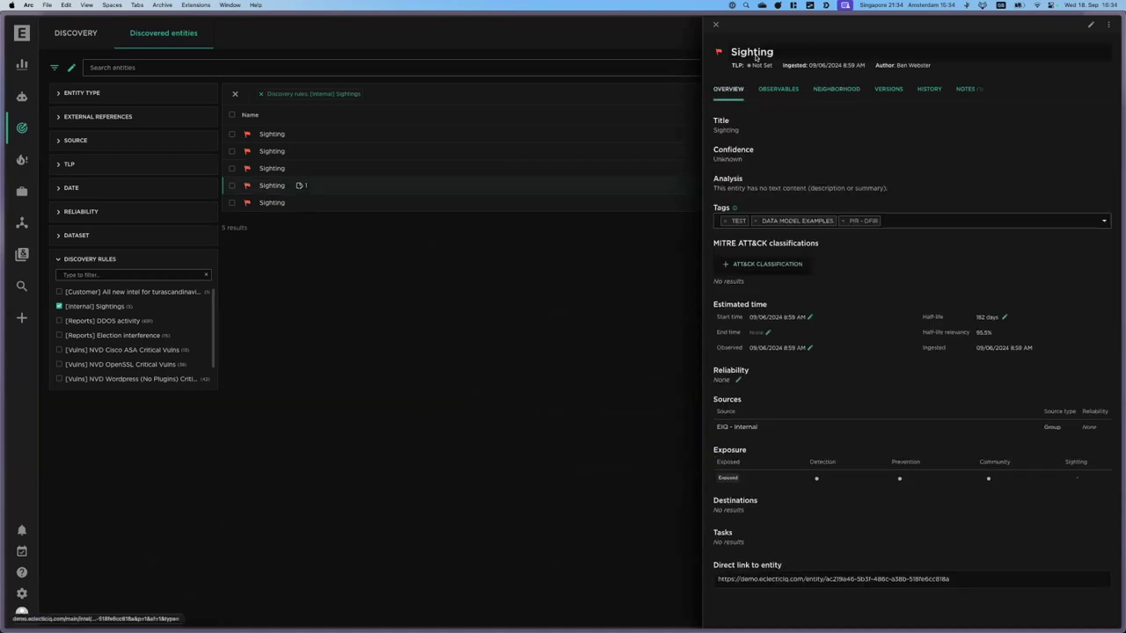
click(831, 90)
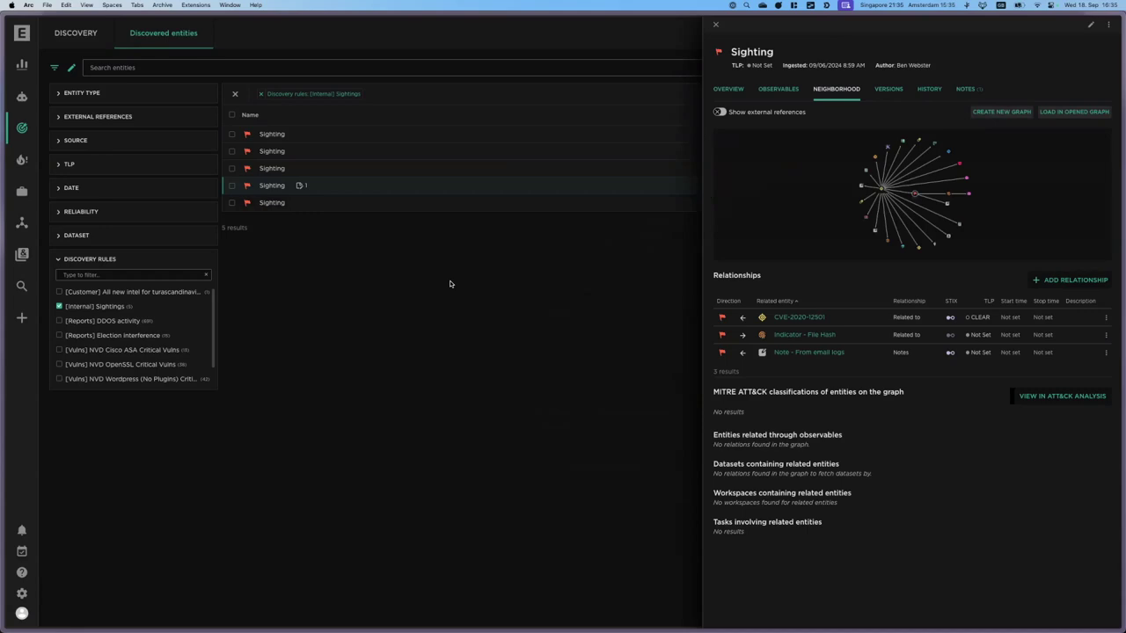
Open the EclecticIQ Developer Portal in a new browser tab and show its API reference
key(super+s)
key(super+t)
text(dev)
key(Return)
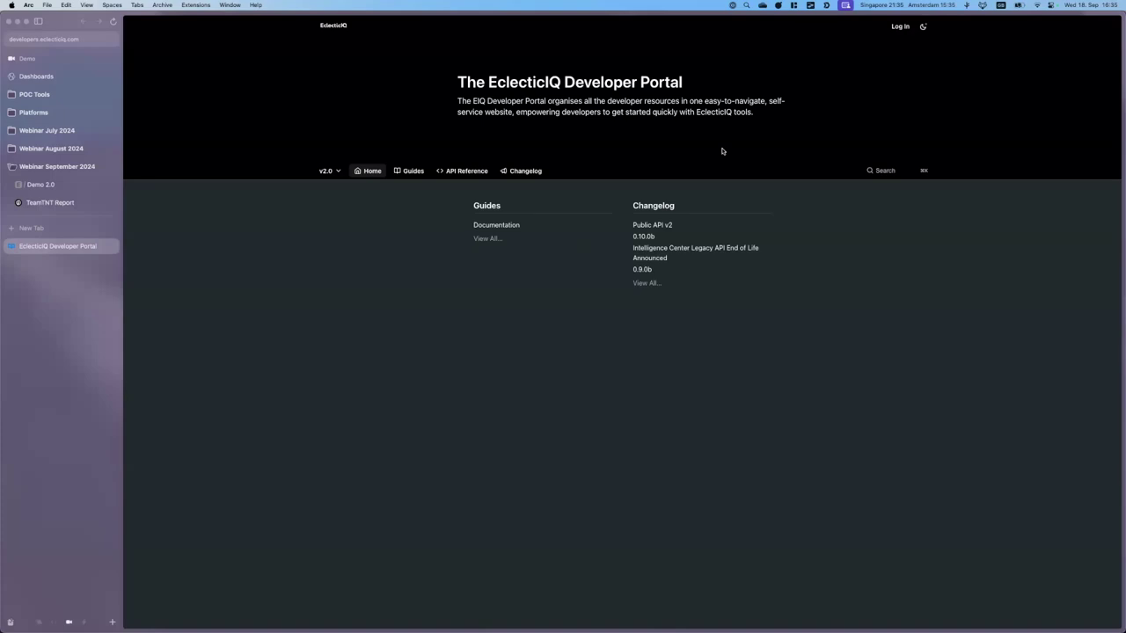
click(457, 171)
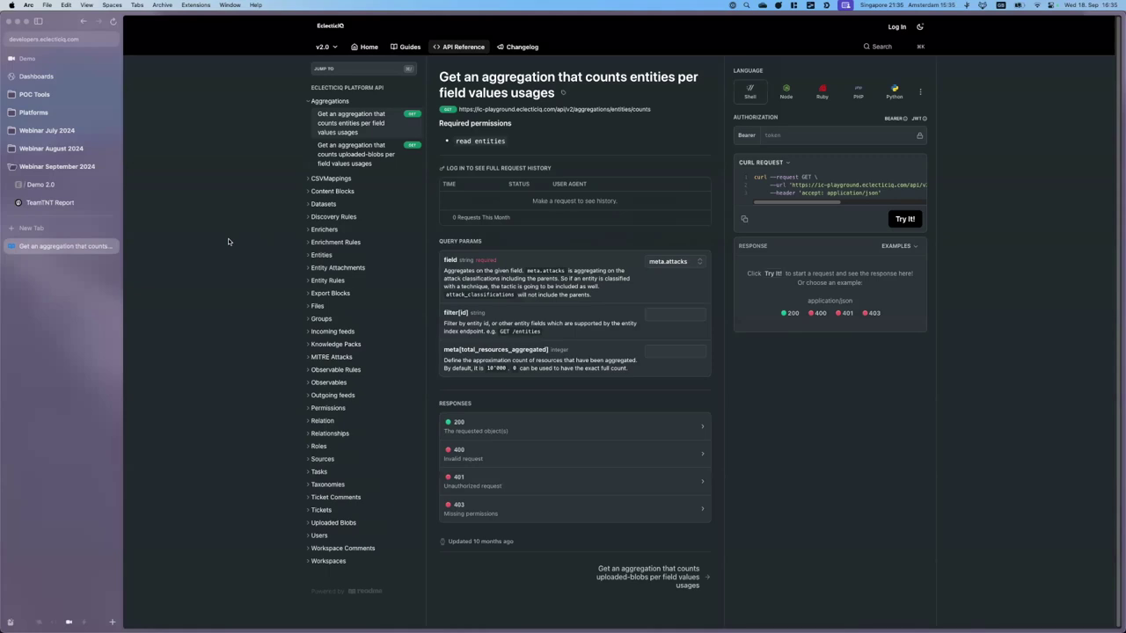
Check the incoming feeds in the Demo 2.0 tab, and return to the API reference to expand the Entities endpoints
click(70, 186)
click(141, 96)
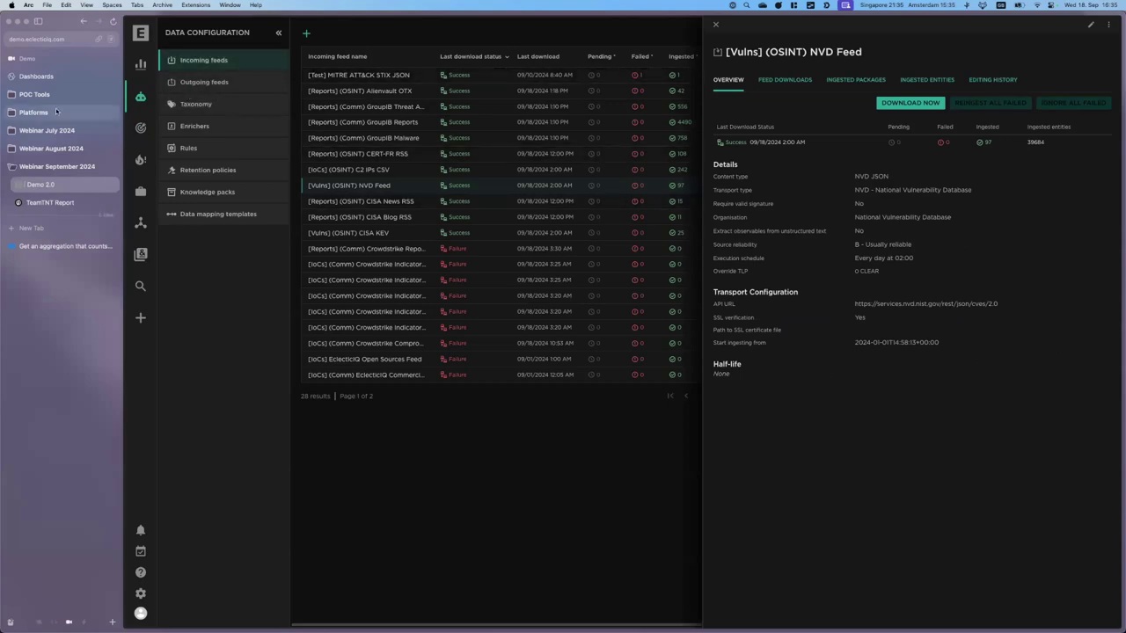
click(52, 242)
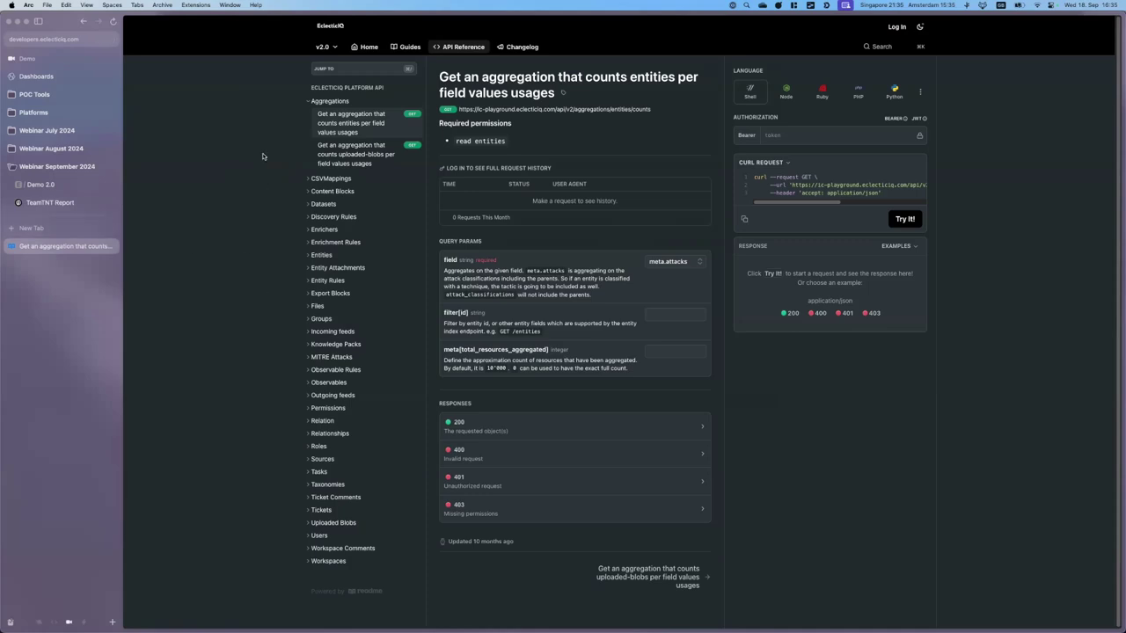
click(309, 255)
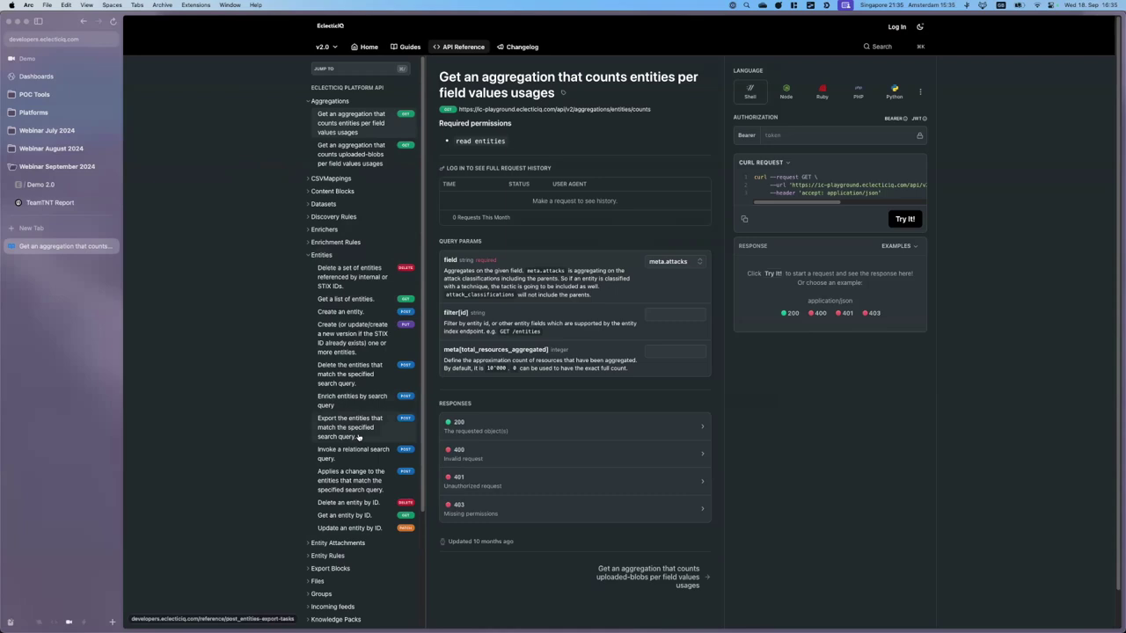
Open the "Get a list of entities" endpoint and review its permissions, query parameters and Lucene search filter
scroll(343, 404, down, 2)
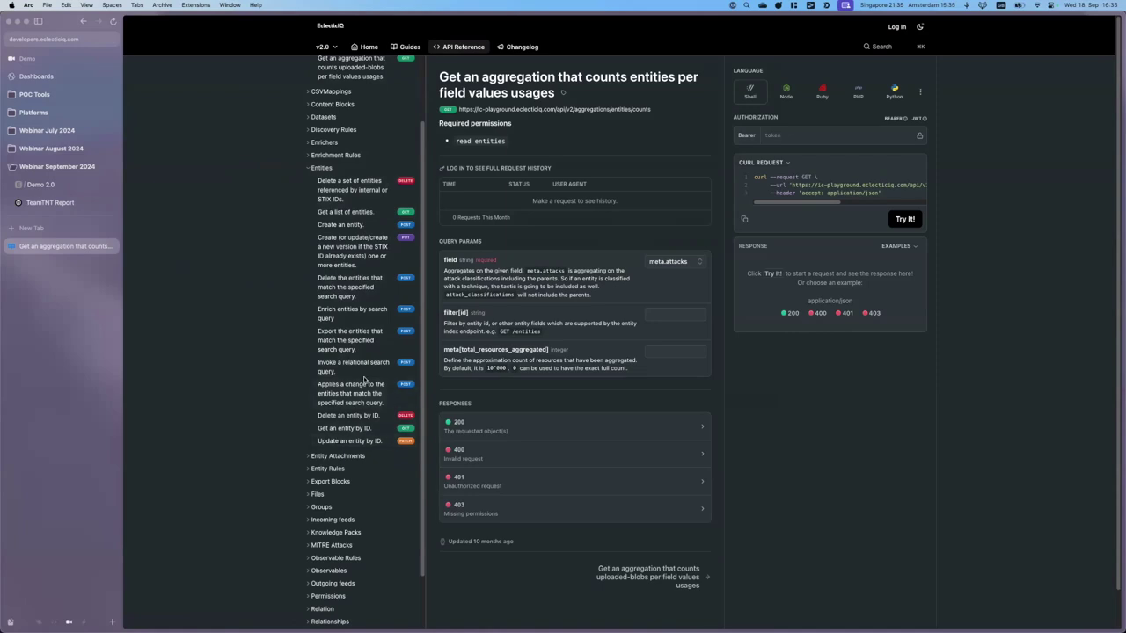
scroll(338, 440, up, 5)
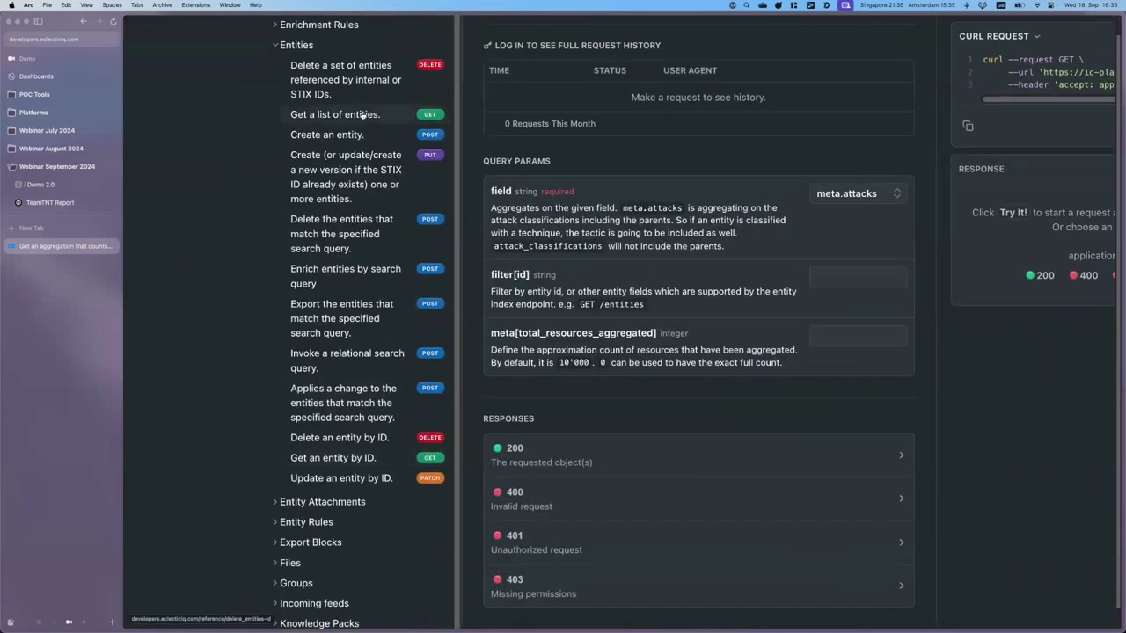
click(335, 117)
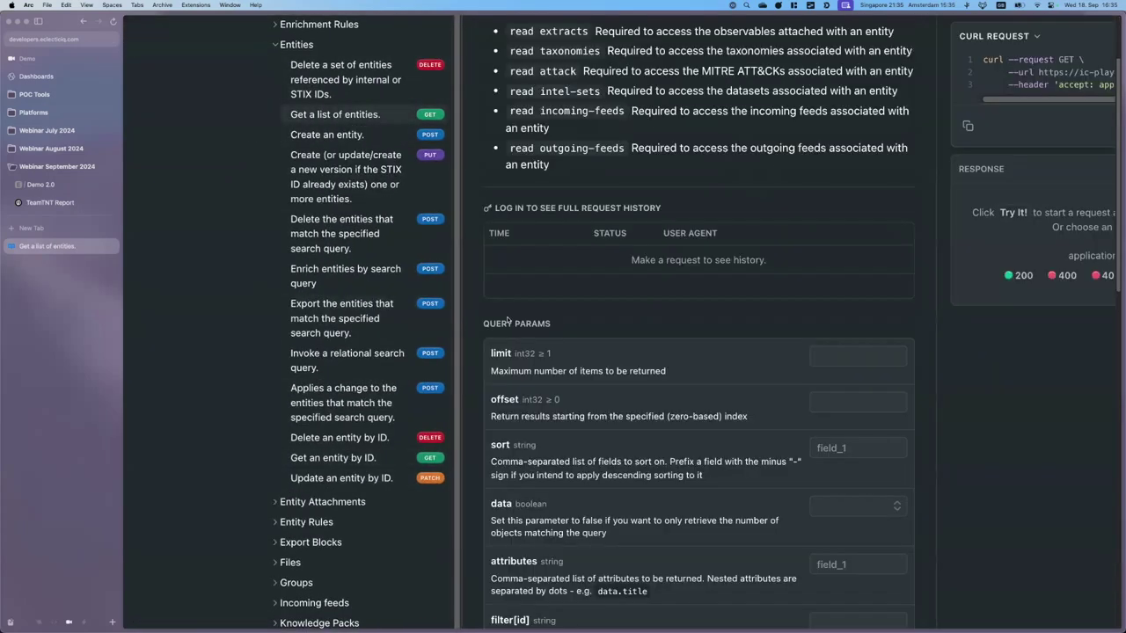
scroll(471, 249, down, 5)
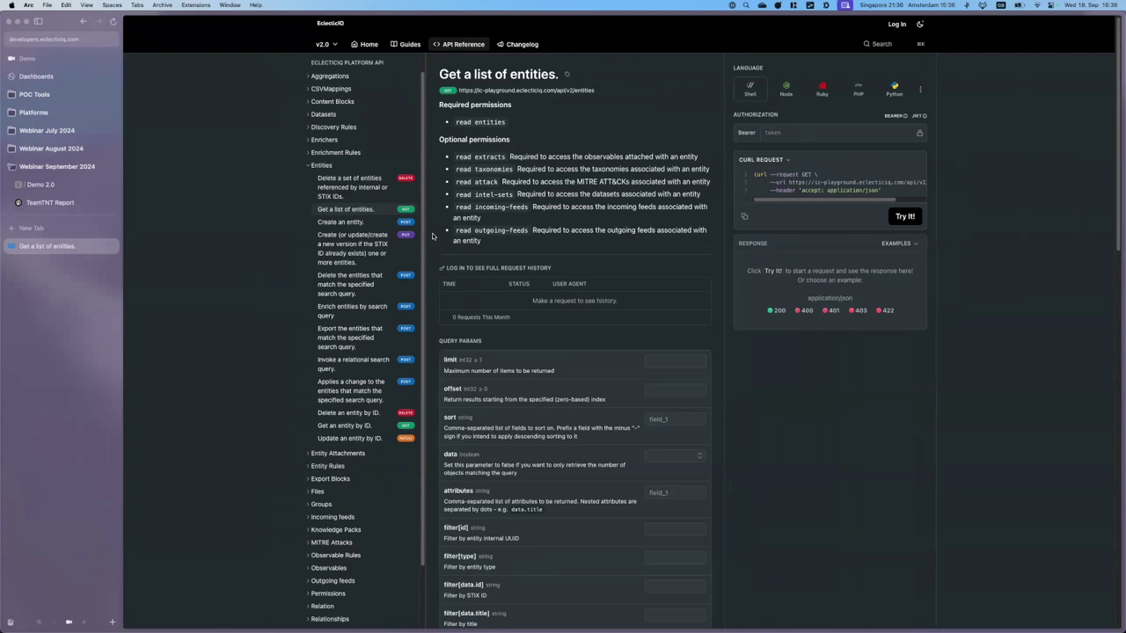
scroll(431, 236, down, 20)
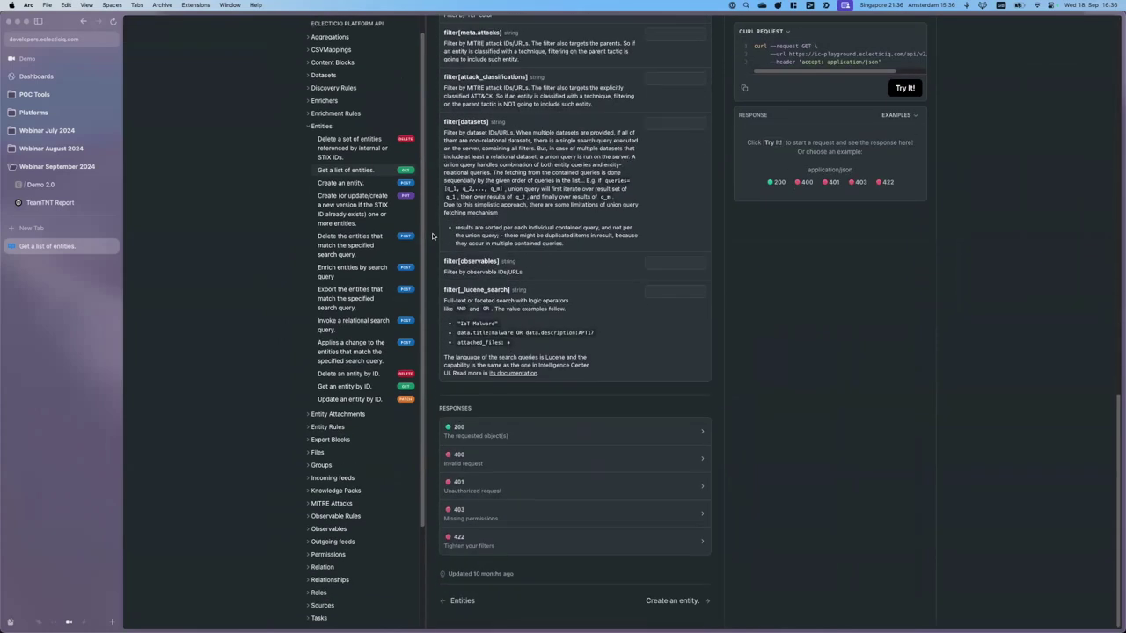
scroll(560, 282, up, 5)
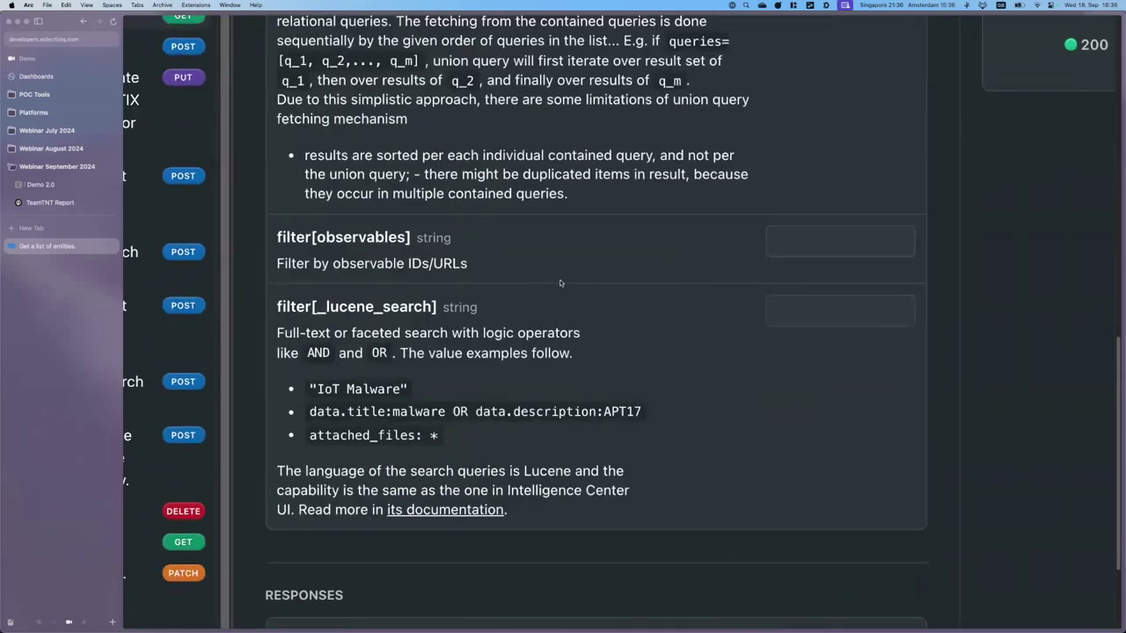
scroll(558, 334, down, 2)
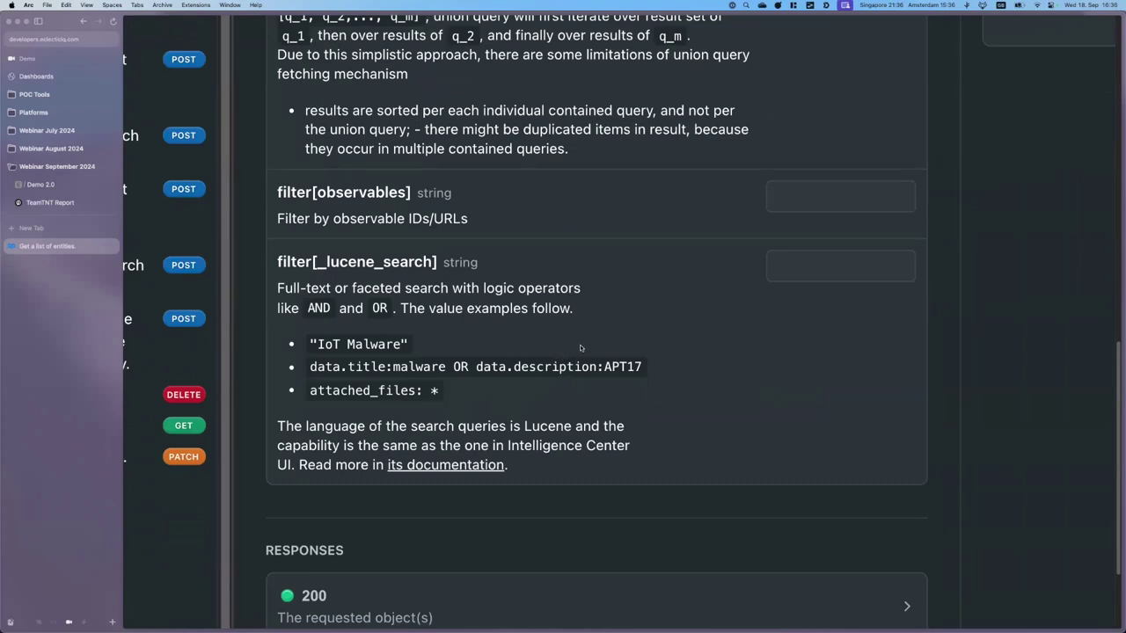
scroll(582, 345, down, 5)
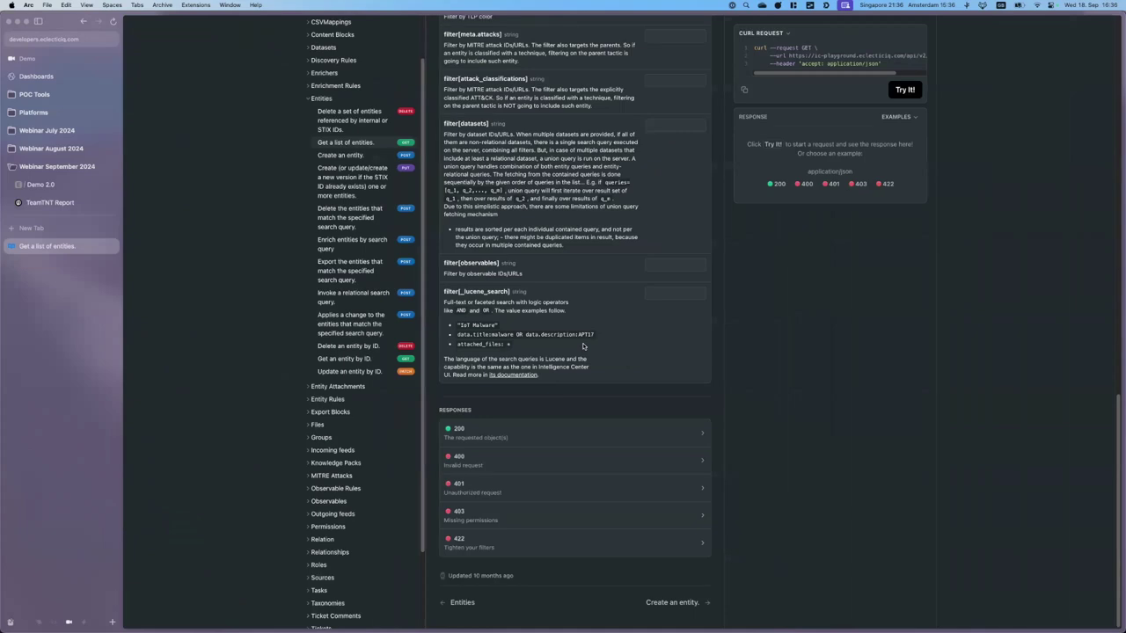
scroll(577, 339, up, 10)
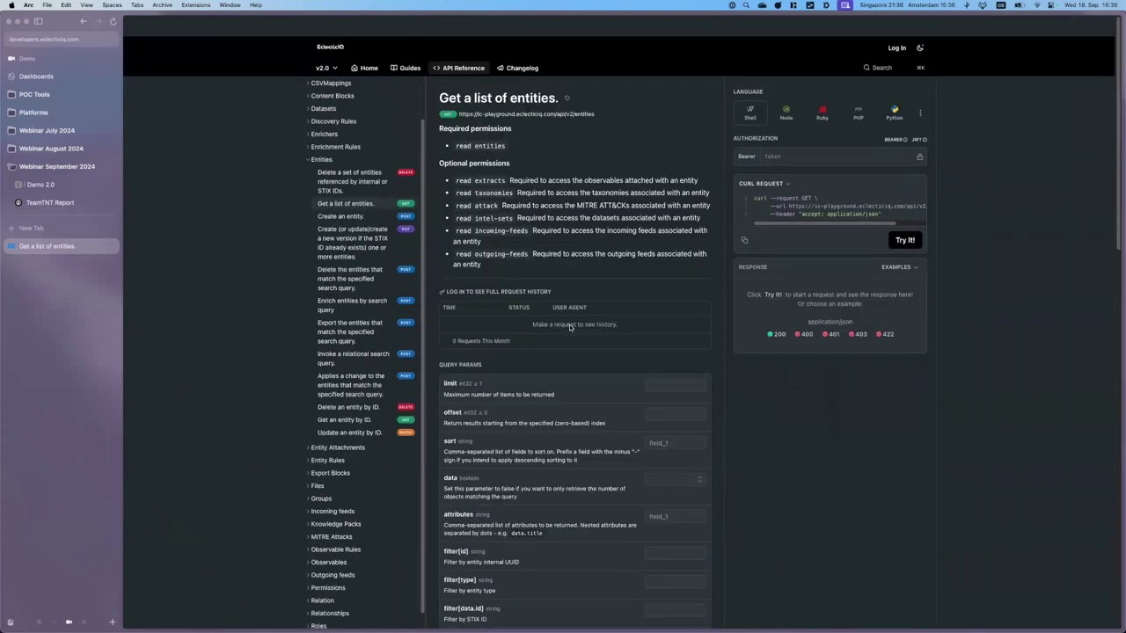
scroll(251, 156, up, 2)
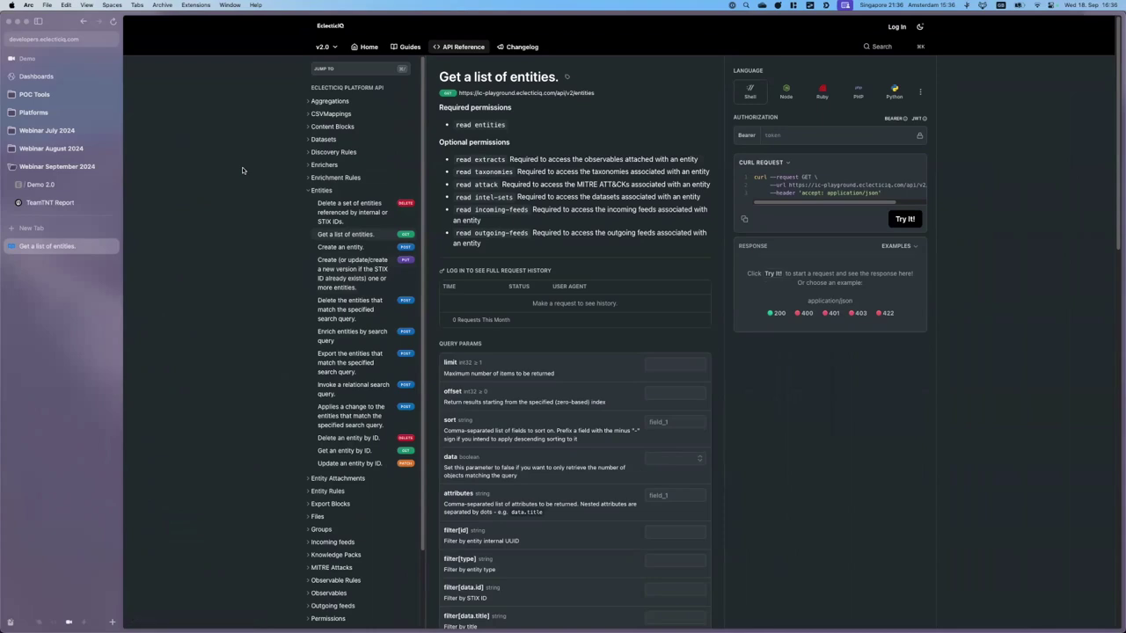
Return to the Demo 2.0 tab, show the outgoing feeds, and open the form for a new outgoing feed
click(54, 184)
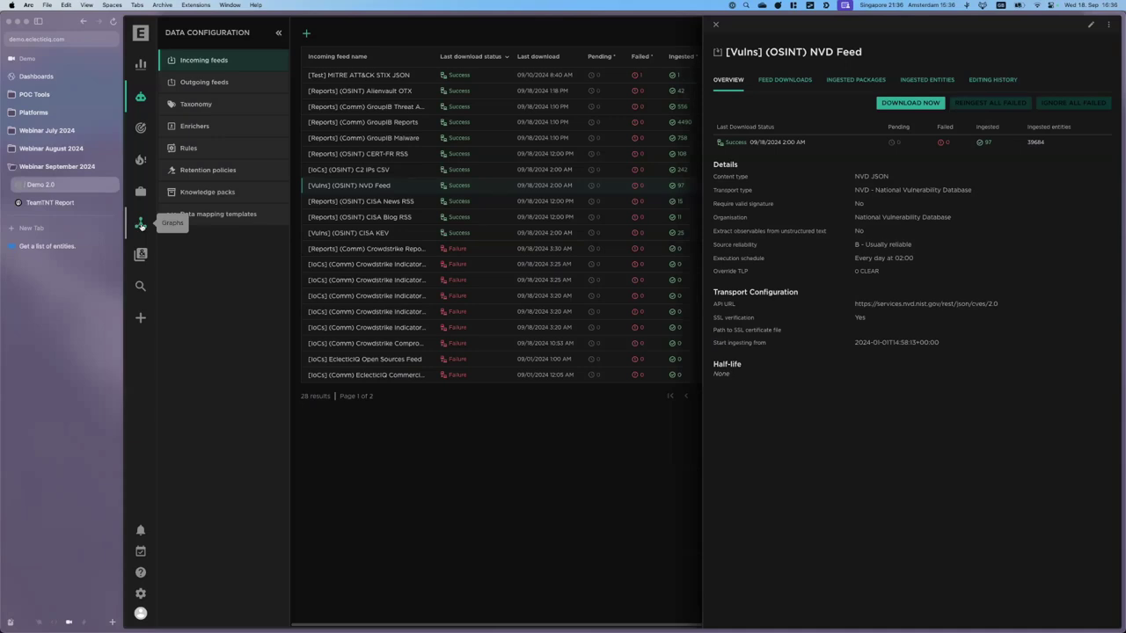
click(218, 74)
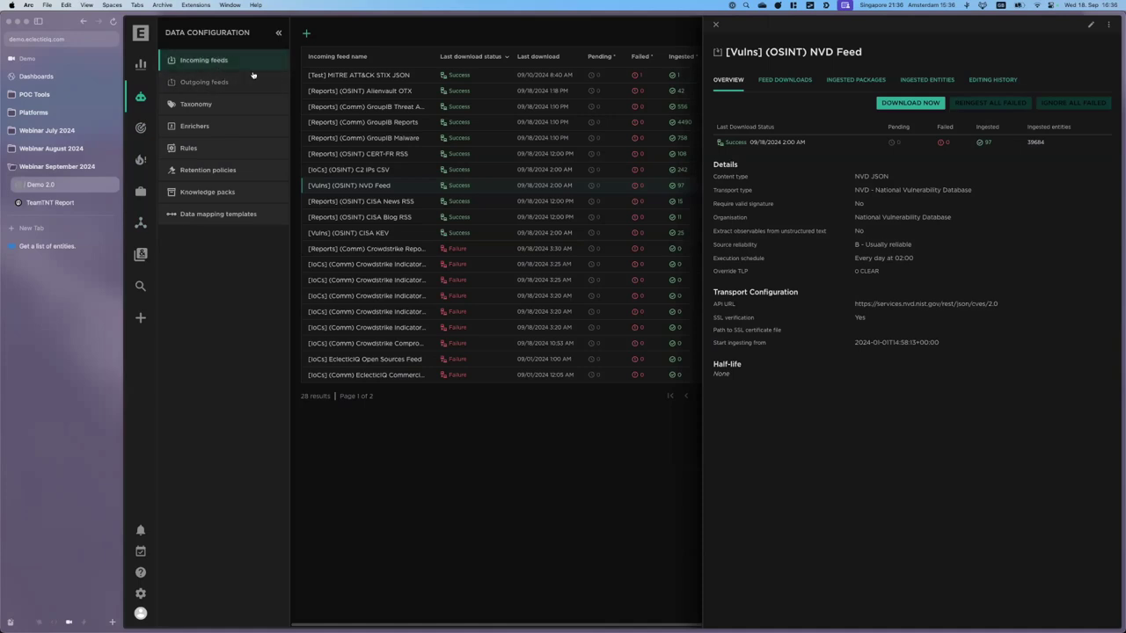
click(249, 80)
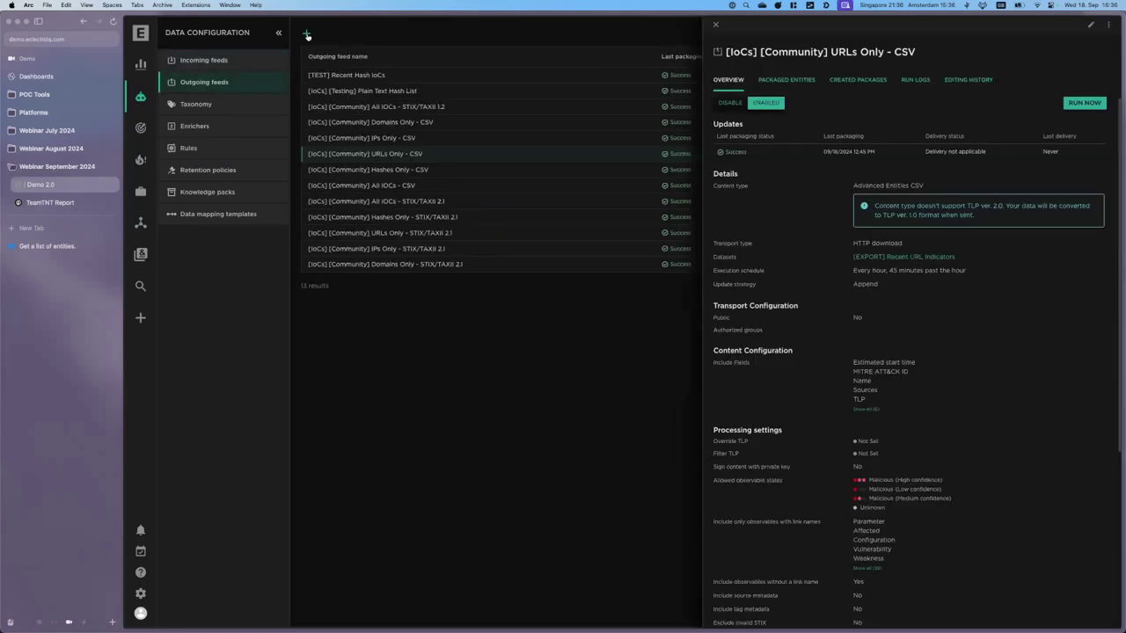
click(307, 35)
scroll(916, 312, down, 3)
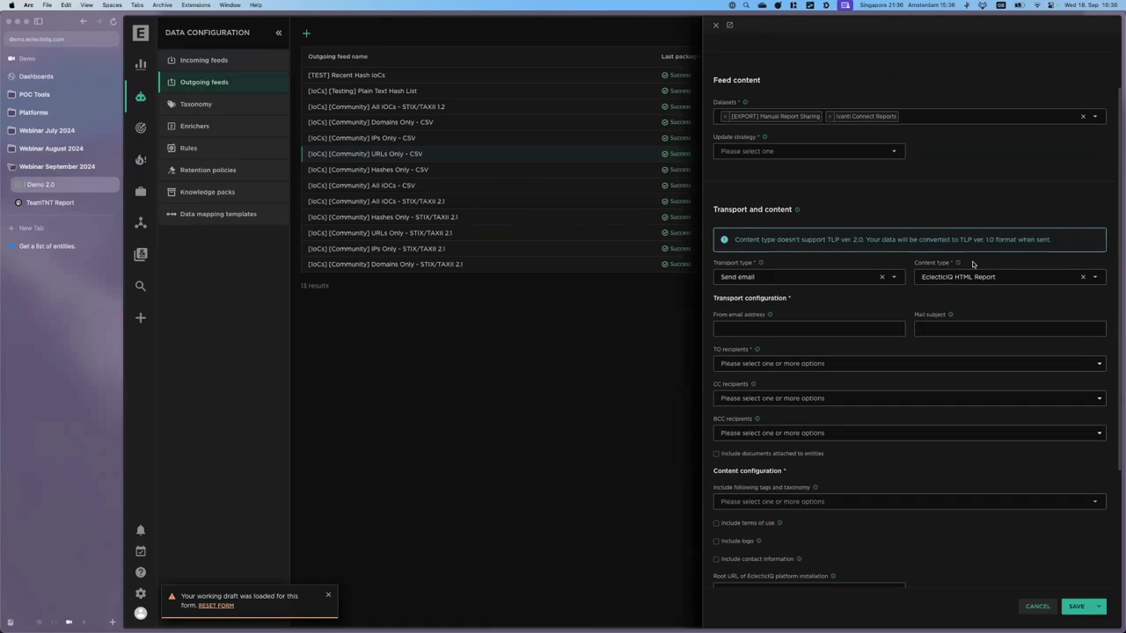
Set the new feed's transport type to Microsoft Sentinel Outgoing Feed V2 and its content type to Microsoft Sentinel JSON model v2
click(768, 276)
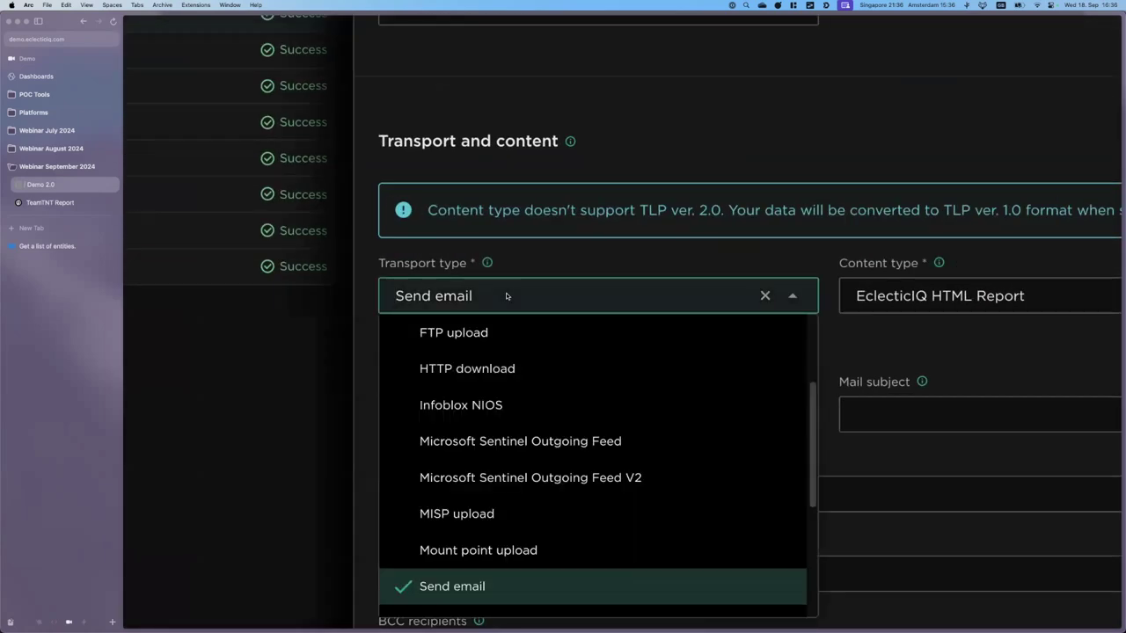
scroll(540, 291, down, 1)
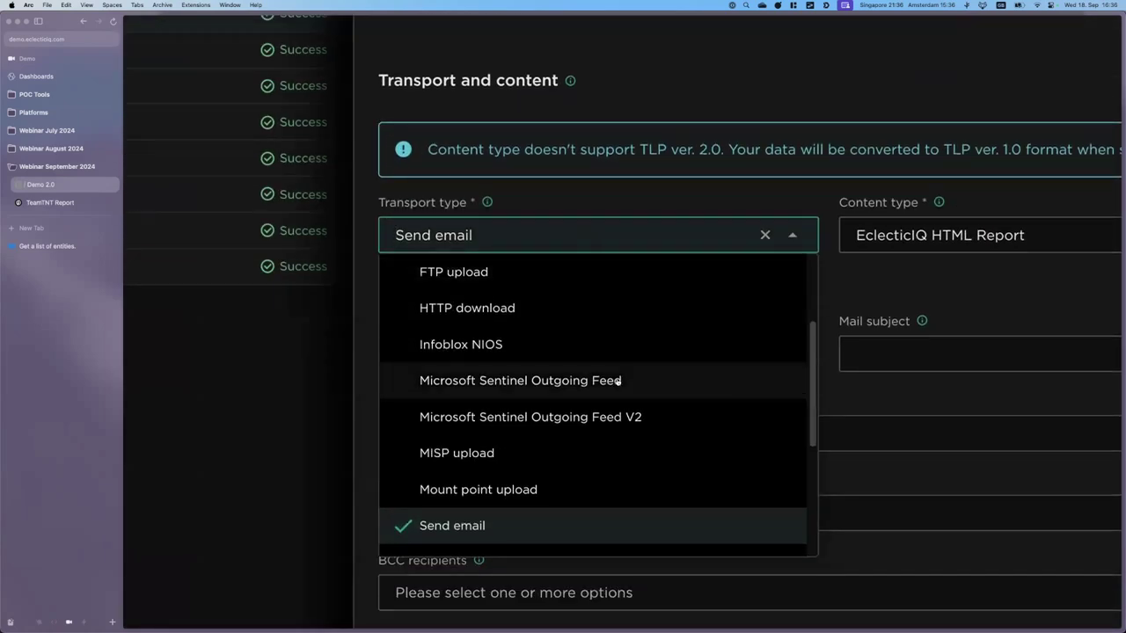
scroll(618, 380, down, 2)
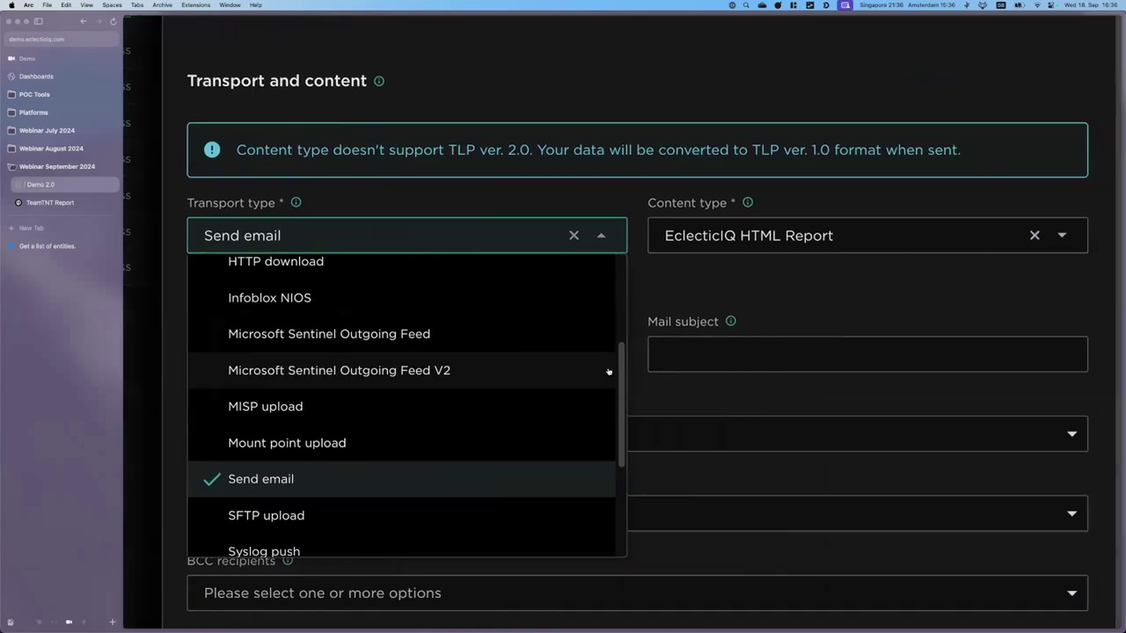
click(396, 377)
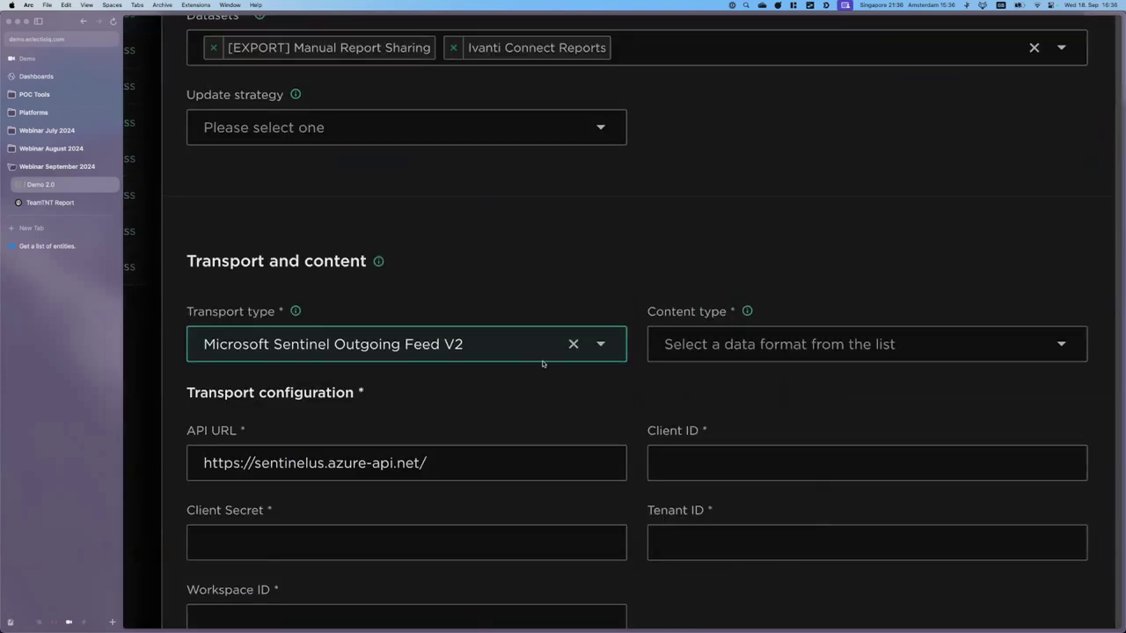
scroll(542, 363, down, 2)
click(752, 221)
click(756, 247)
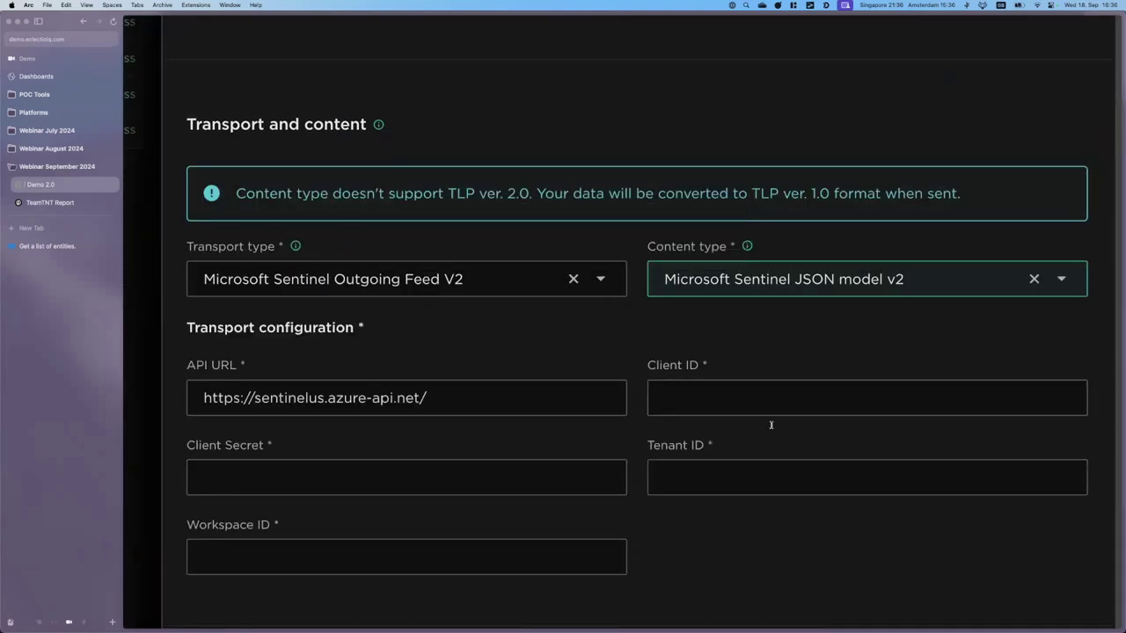
Review the Microsoft Sentinel transport configuration fields and close the new feed form without saving
click(647, 353)
key(super+minus)
key(super+minus)
key(super+minus)
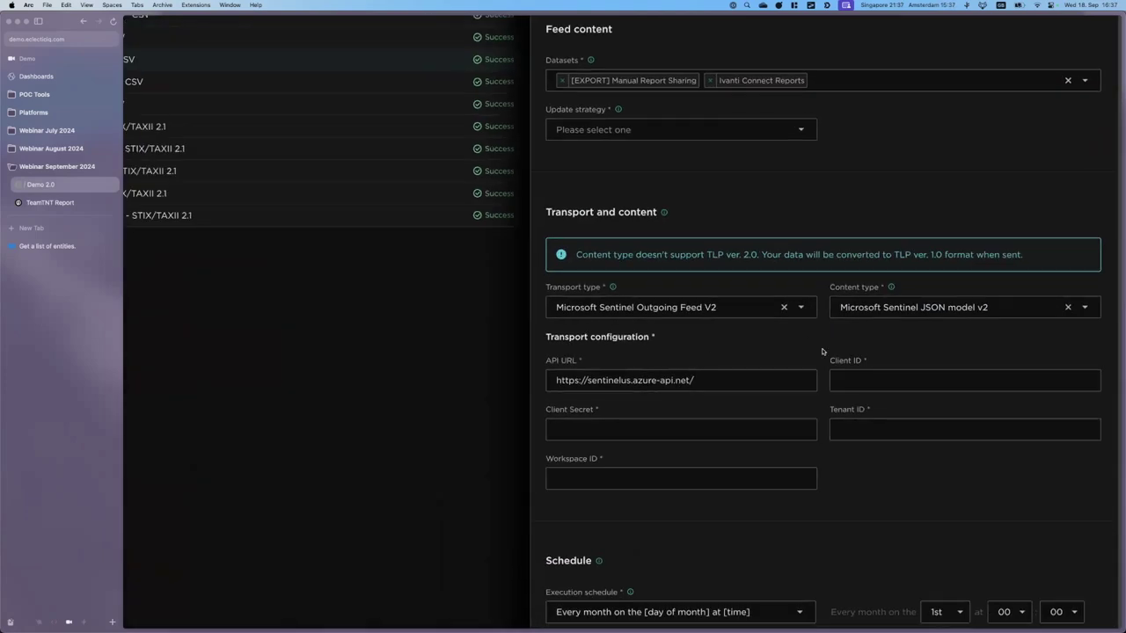
key(super+minus)
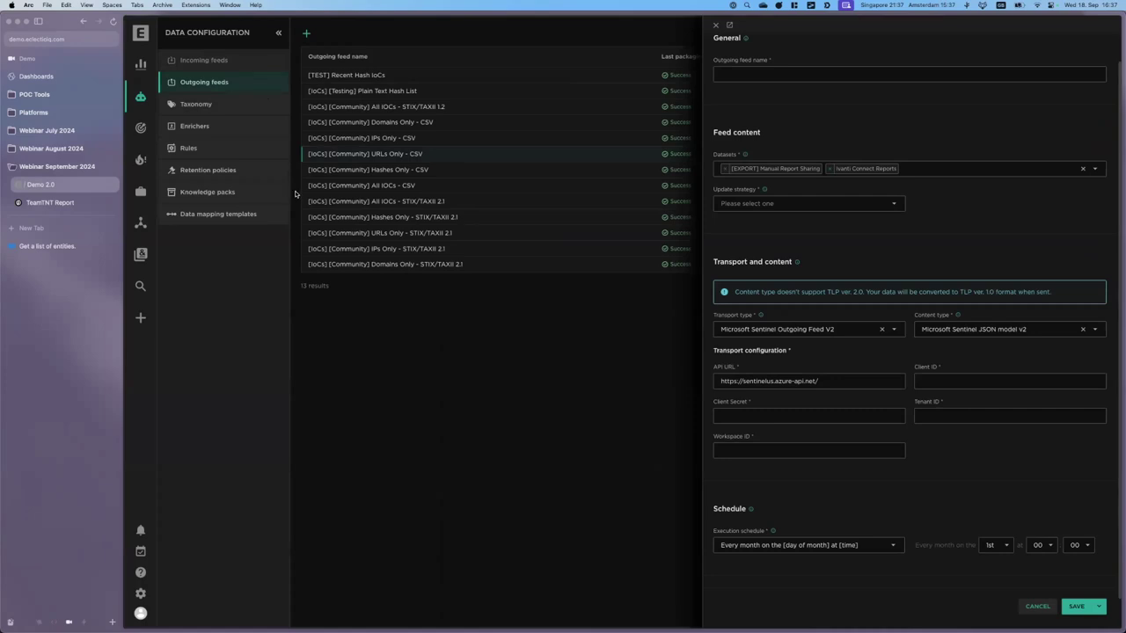
click(716, 27)
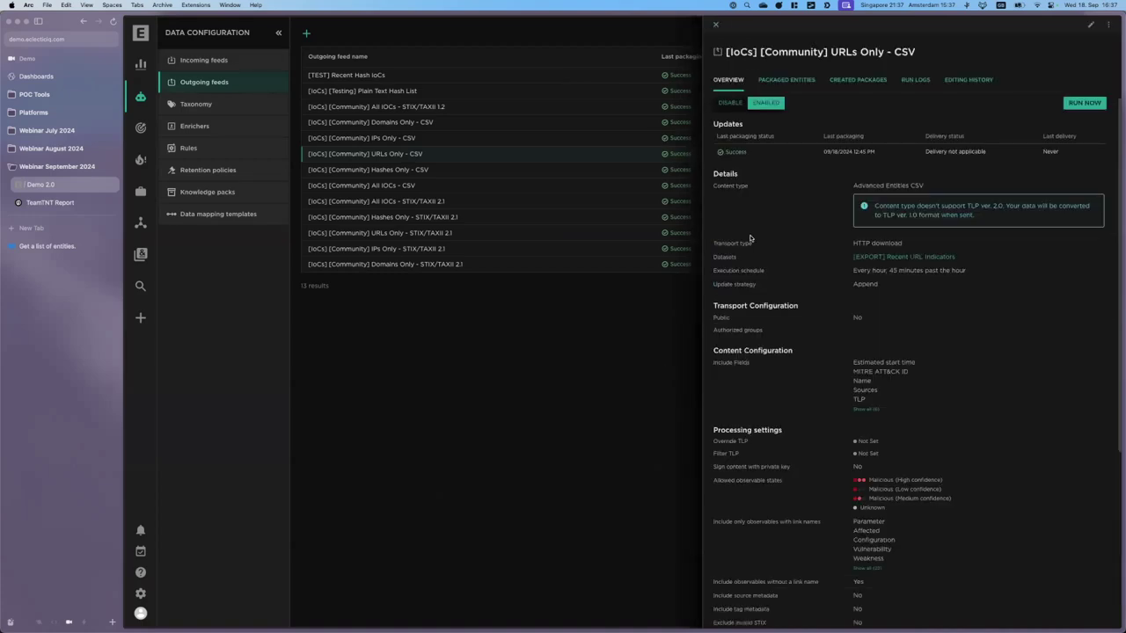
Open the EclecticIQ Intelligence Center documentation in a new browser tab and show its Apps integrations page
key(cmd+t)
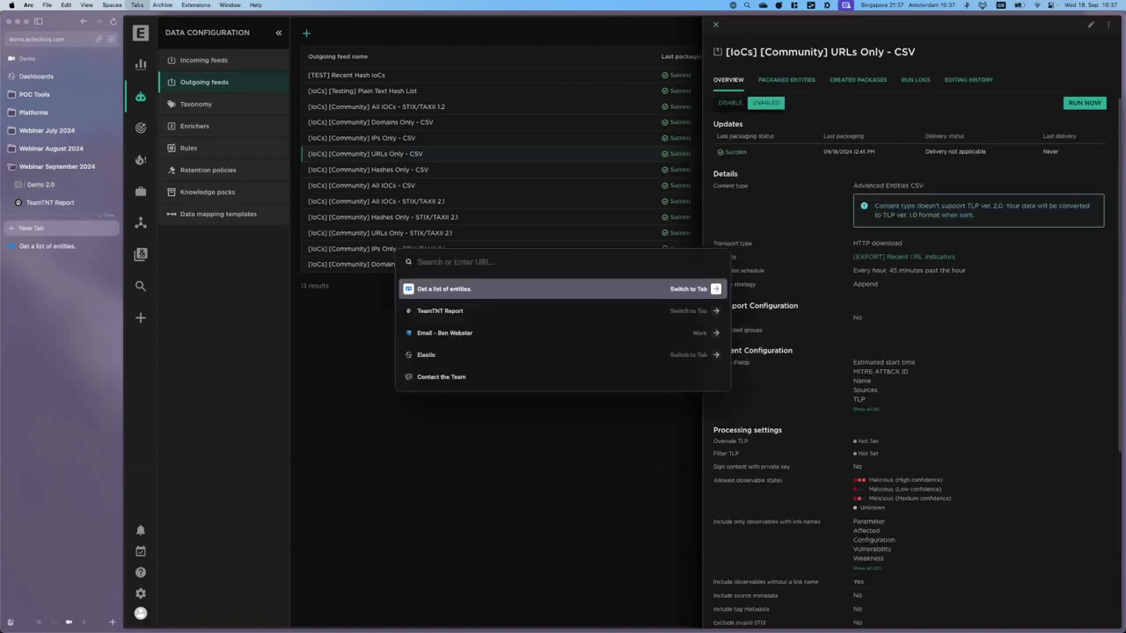
key(Return)
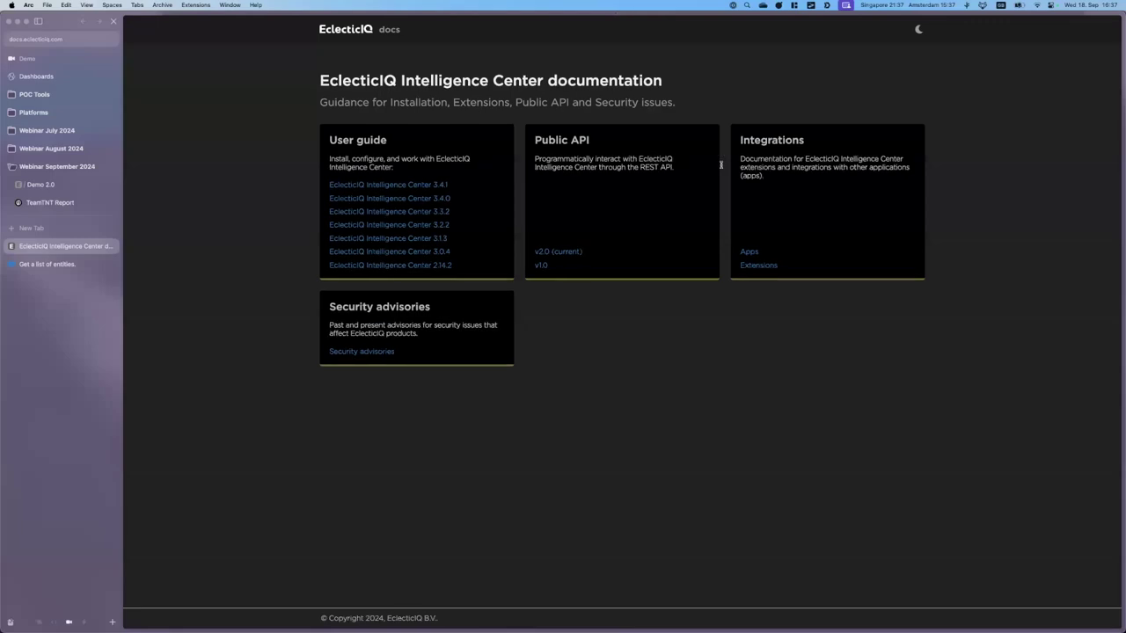
click(749, 253)
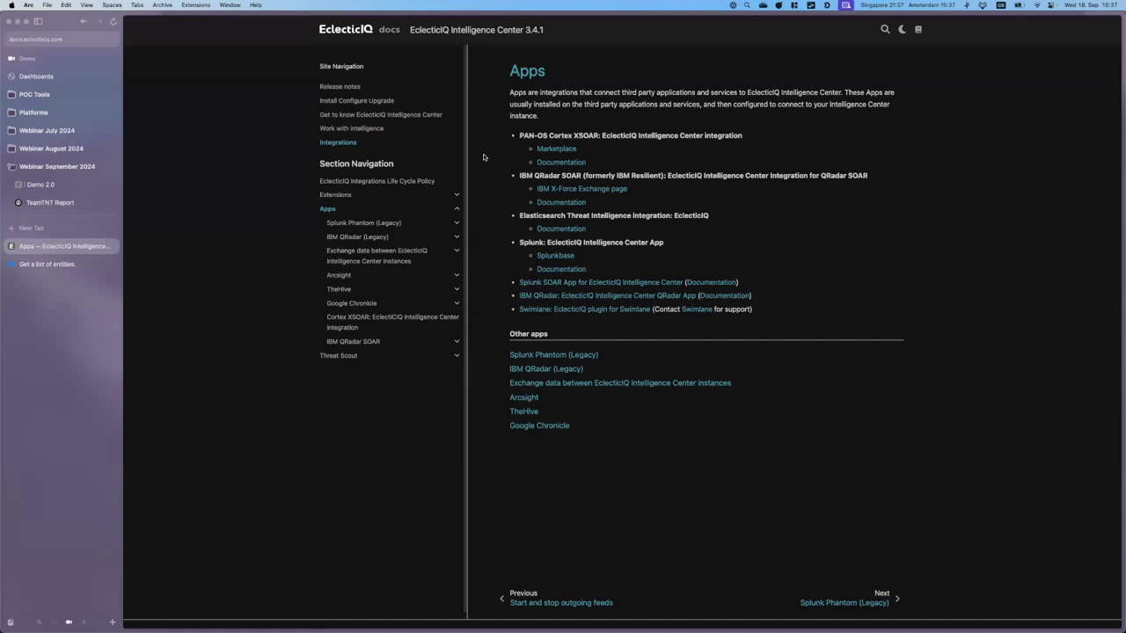
Return to the Demo 2.0 tab, review the intelligence entity types offered for creation, and close the list without creating anything
click(60, 185)
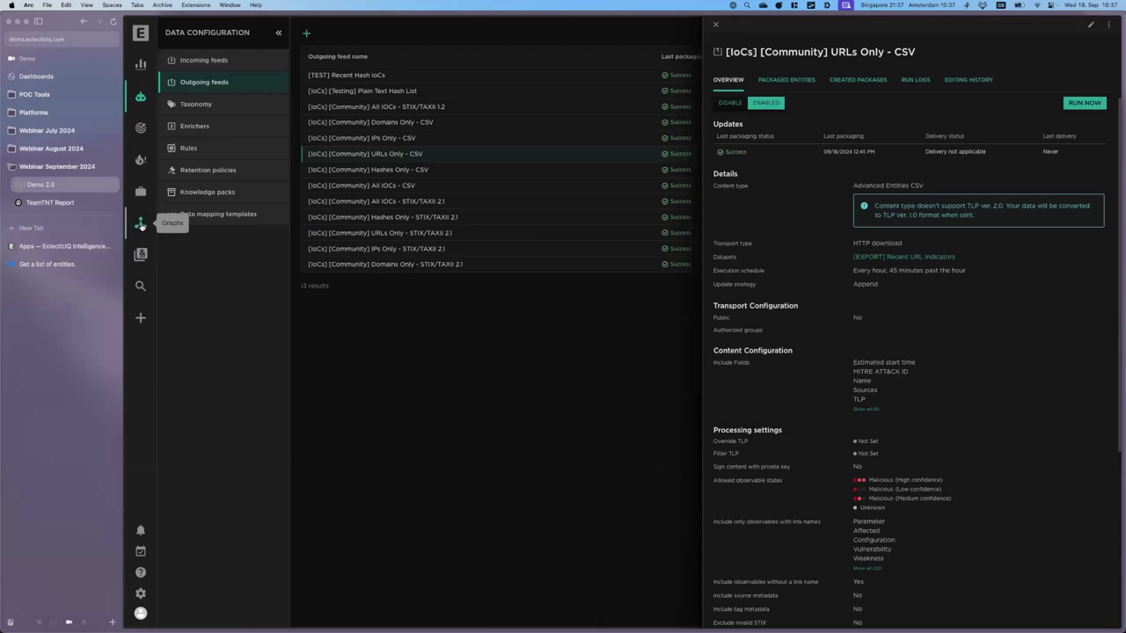
click(140, 318)
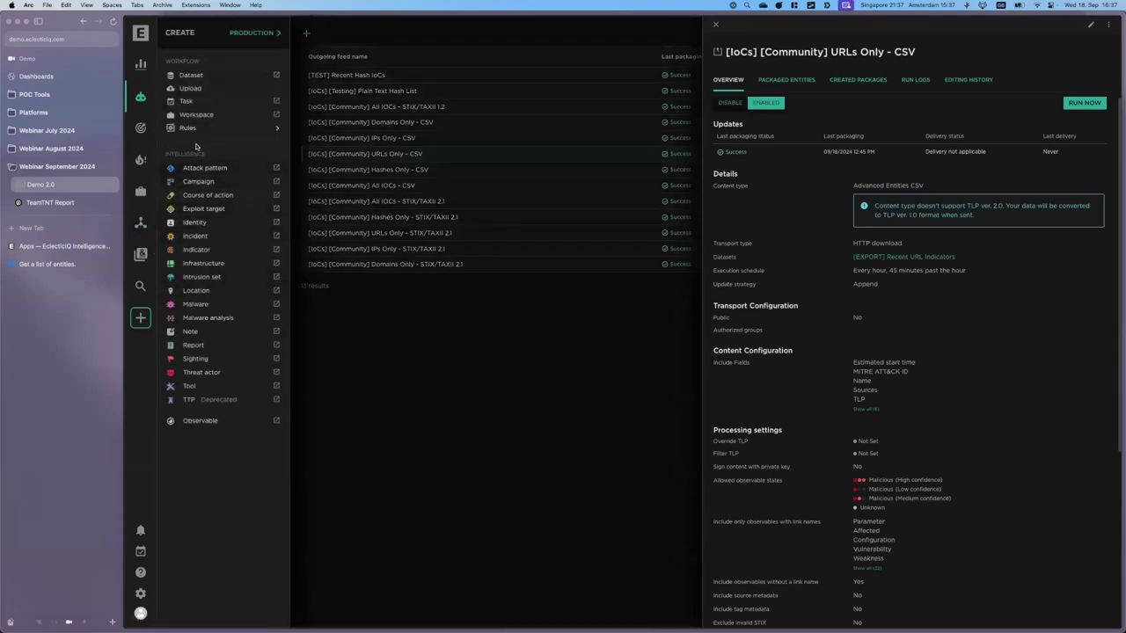
ctrl+scroll(200, 151, up, 5)
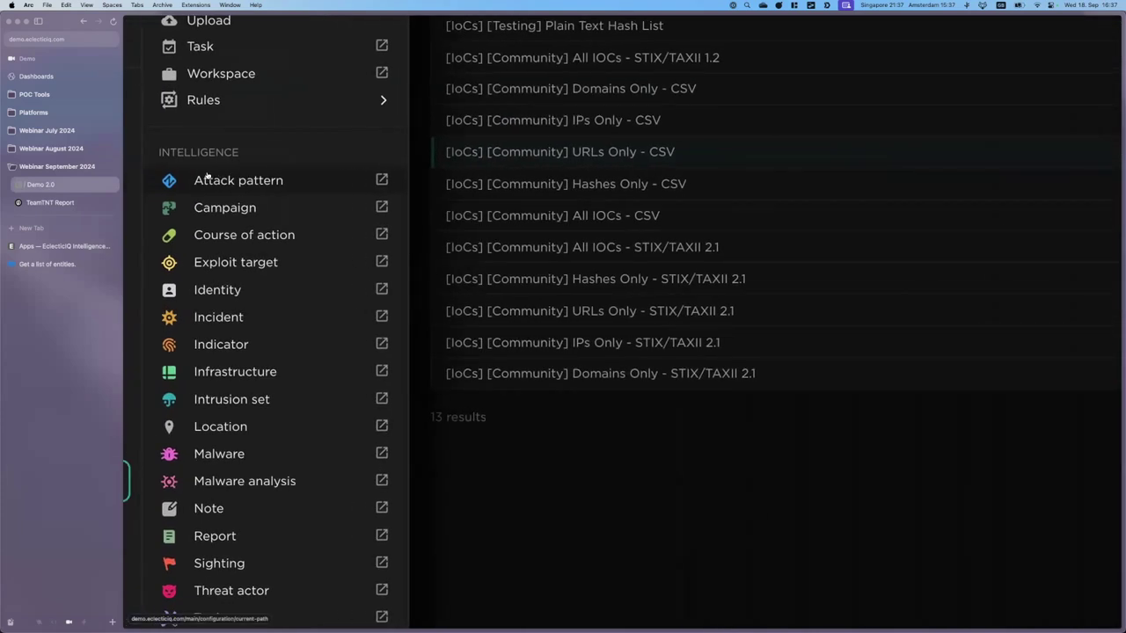
ctrl+scroll(206, 177, down, 5)
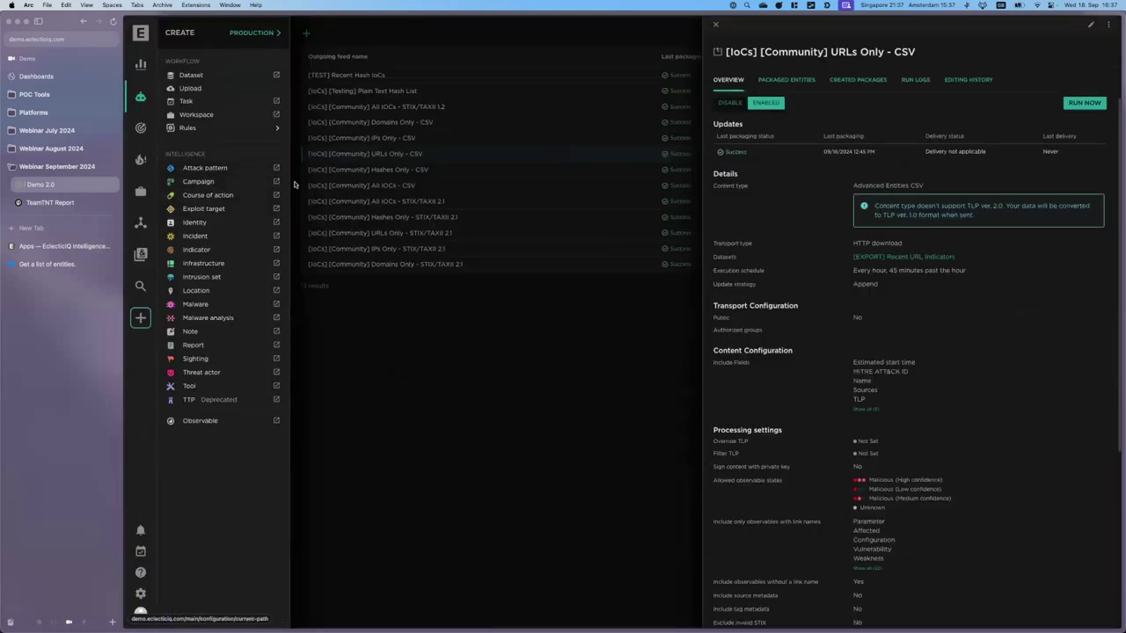
click(368, 73)
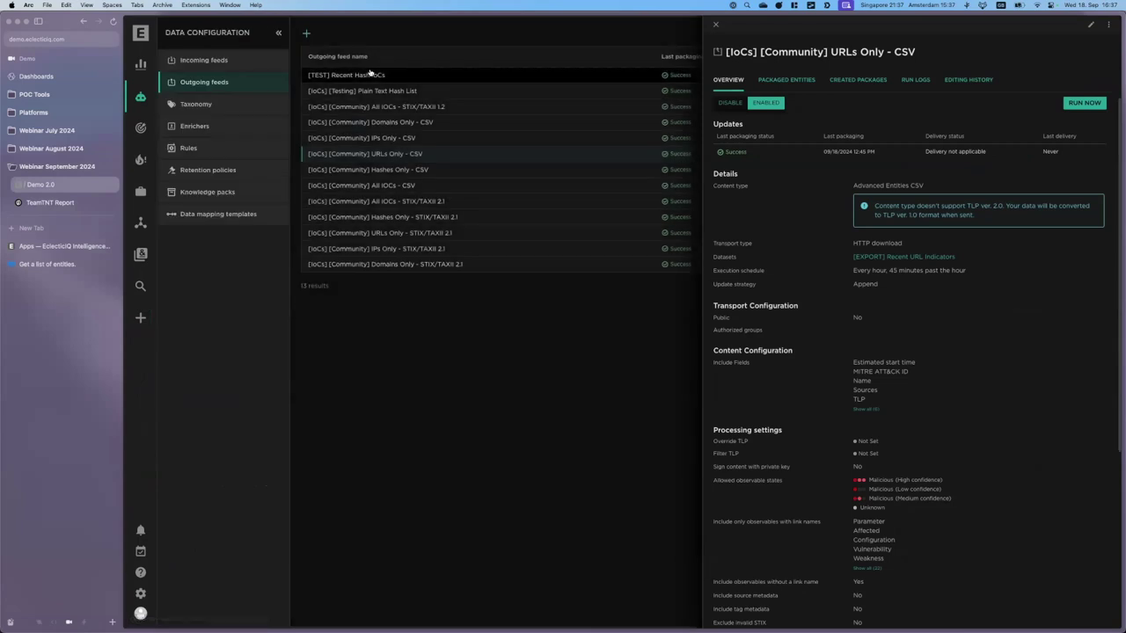
Open the [Test] MITRE ATT&CK STIX JSON incoming feed and list its ingested entities
click(212, 59)
click(381, 78)
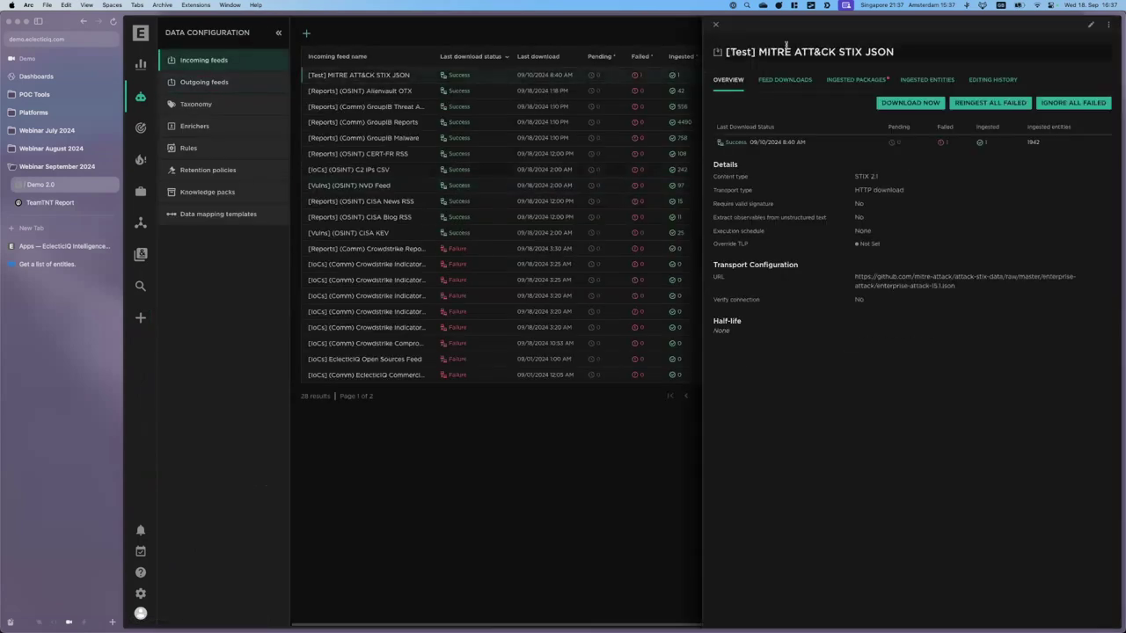
click(932, 84)
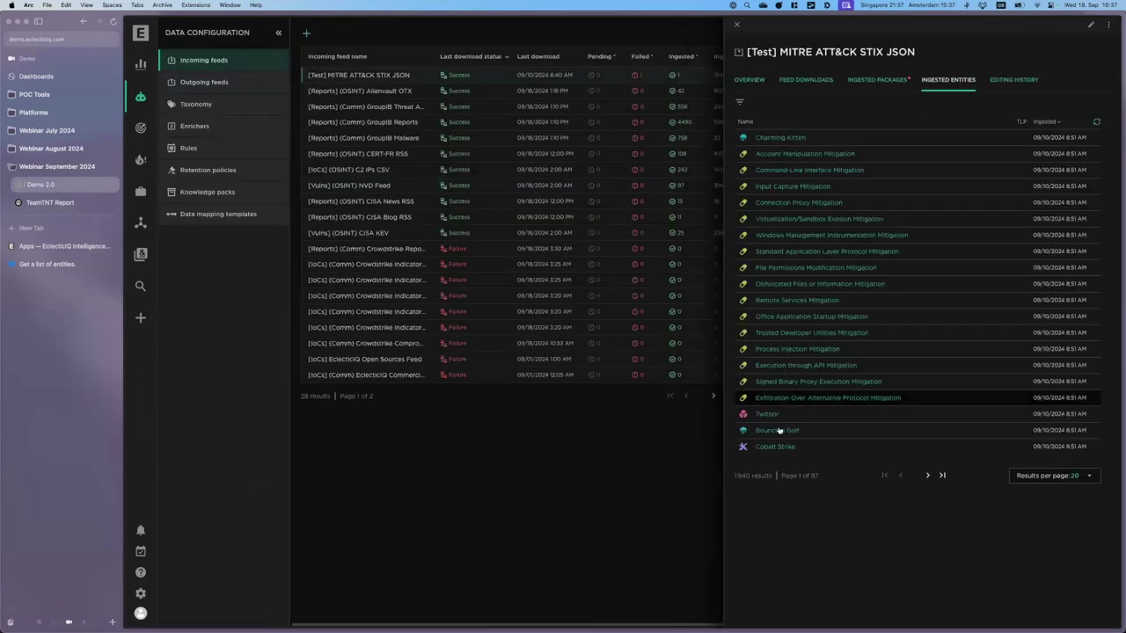
Open the Twitoor entity's neighborhood relationships and follow the related Bidirectional Communication attack pattern
click(768, 415)
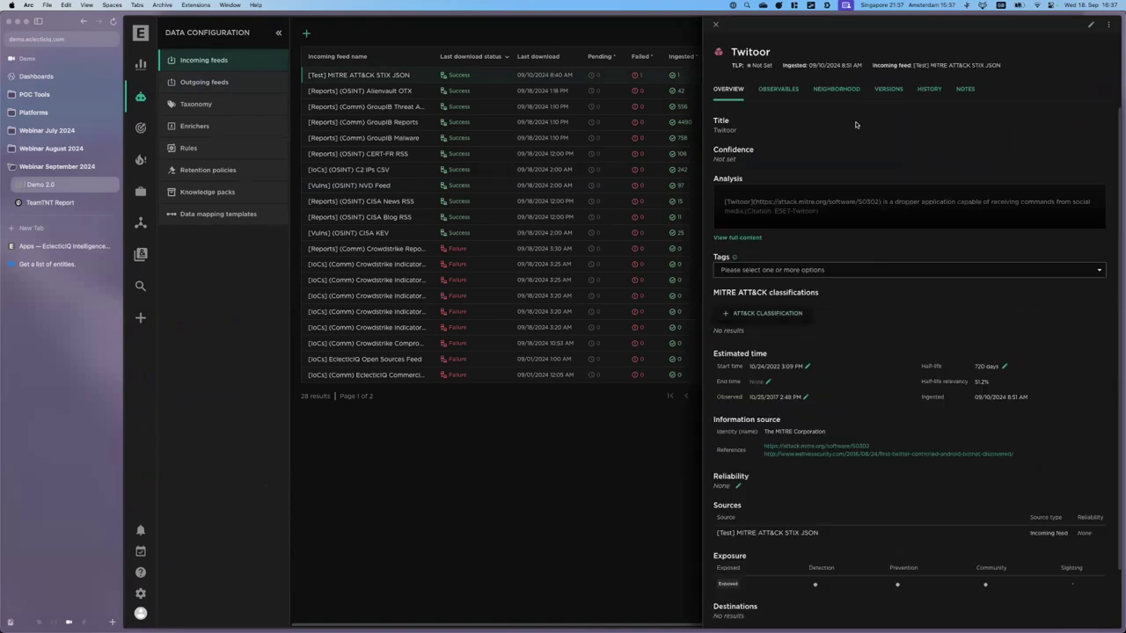
click(835, 89)
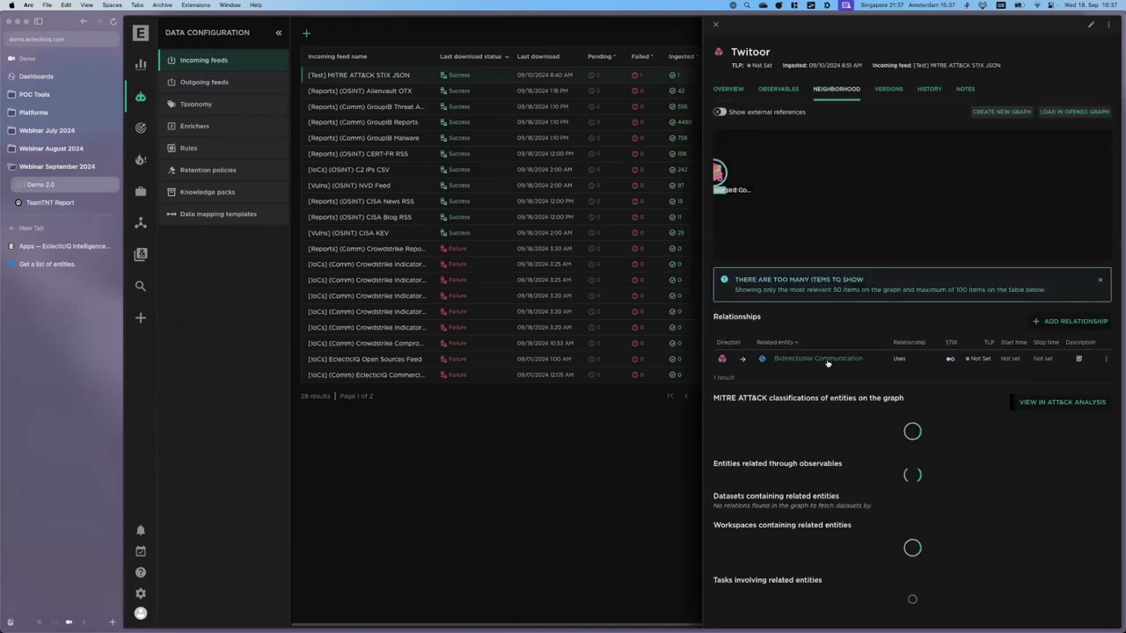
click(833, 358)
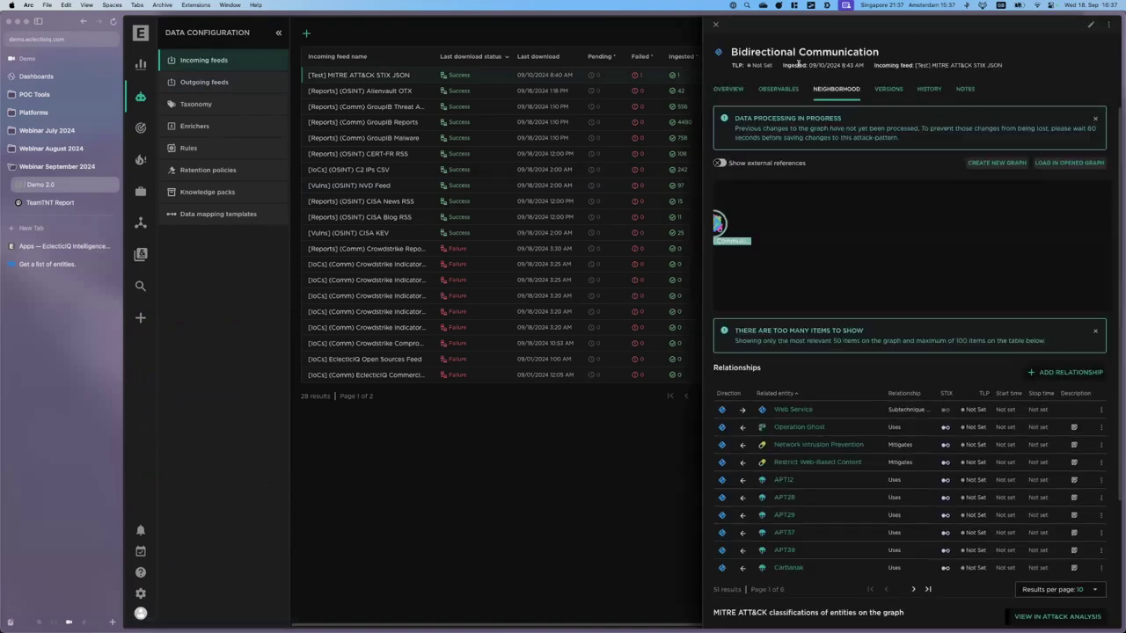
Create a new graph from the Bidirectional Communication attack pattern's neighborhood
click(996, 162)
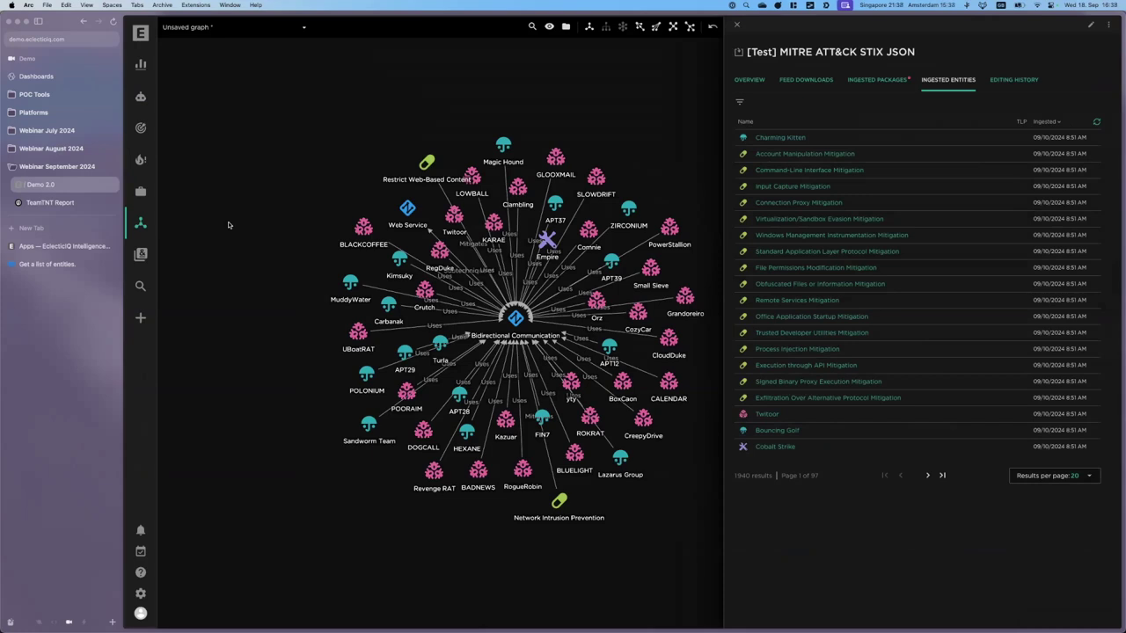
Search the entities for ransomware reports with the query data.type:report AND "ransomware"
click(139, 285)
click(275, 268)
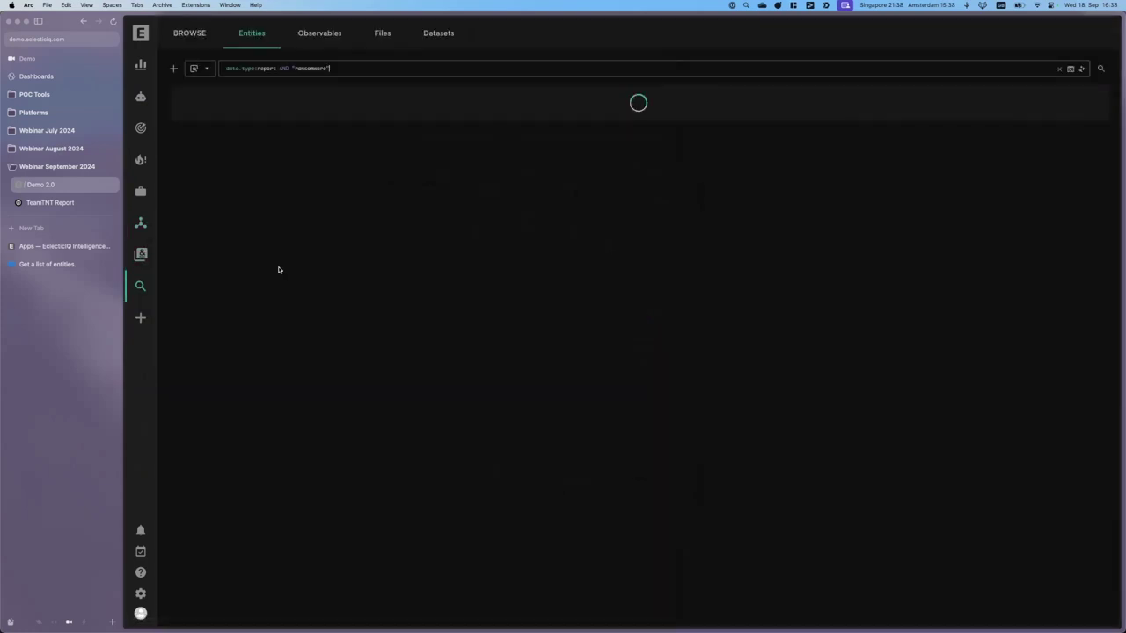
click(535, 500)
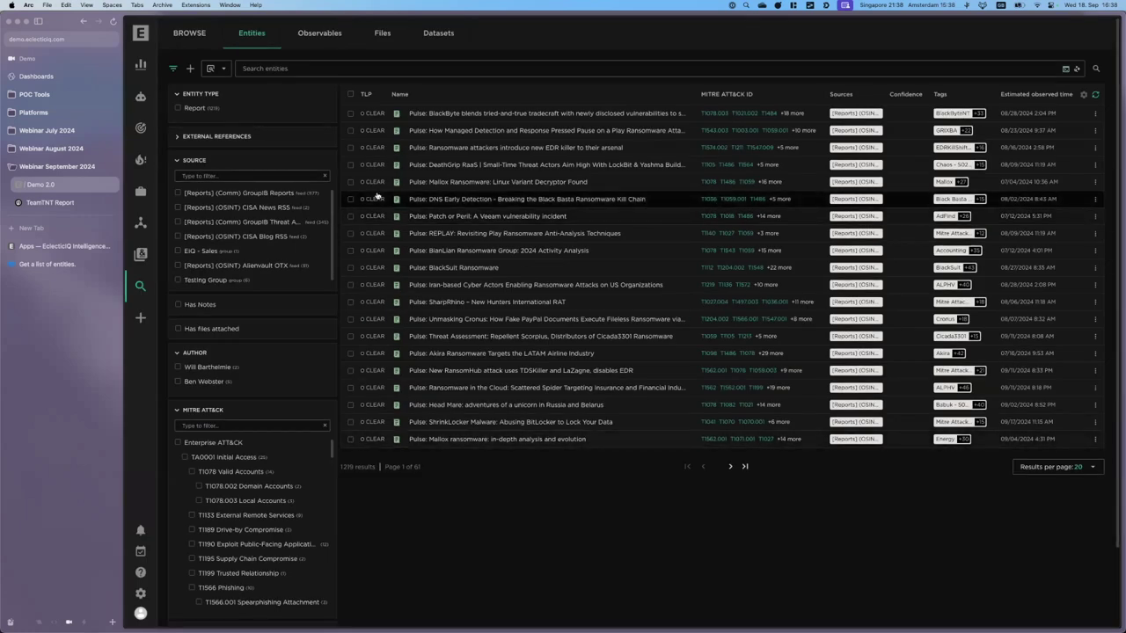
Select all ransomware reports on the first results page and add them to a new ATT&CK analysis
click(351, 94)
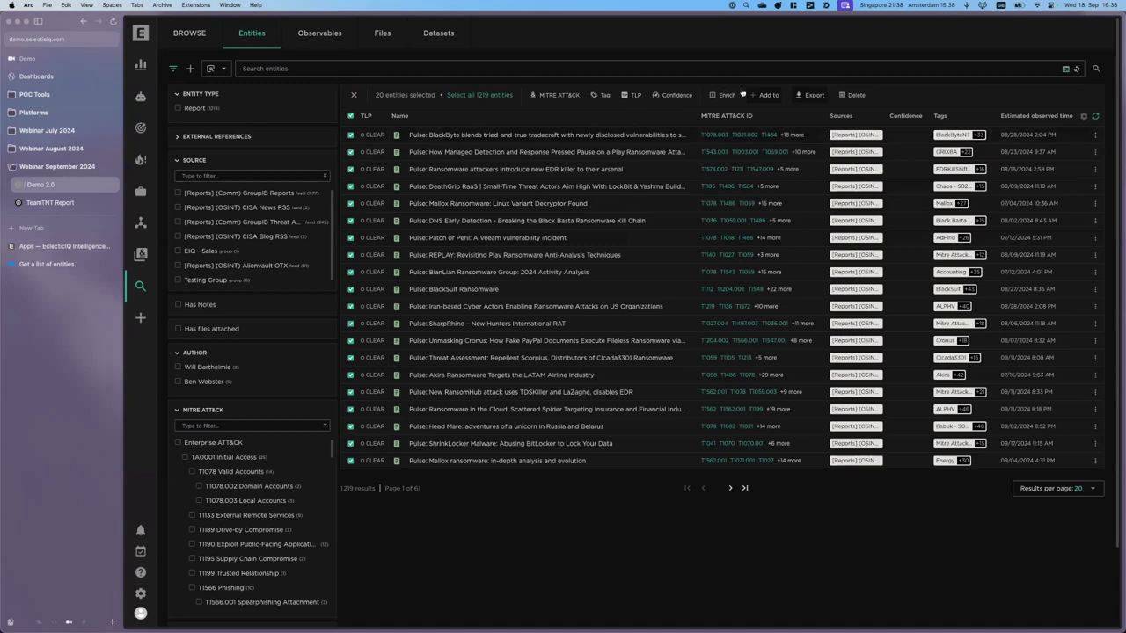
click(767, 95)
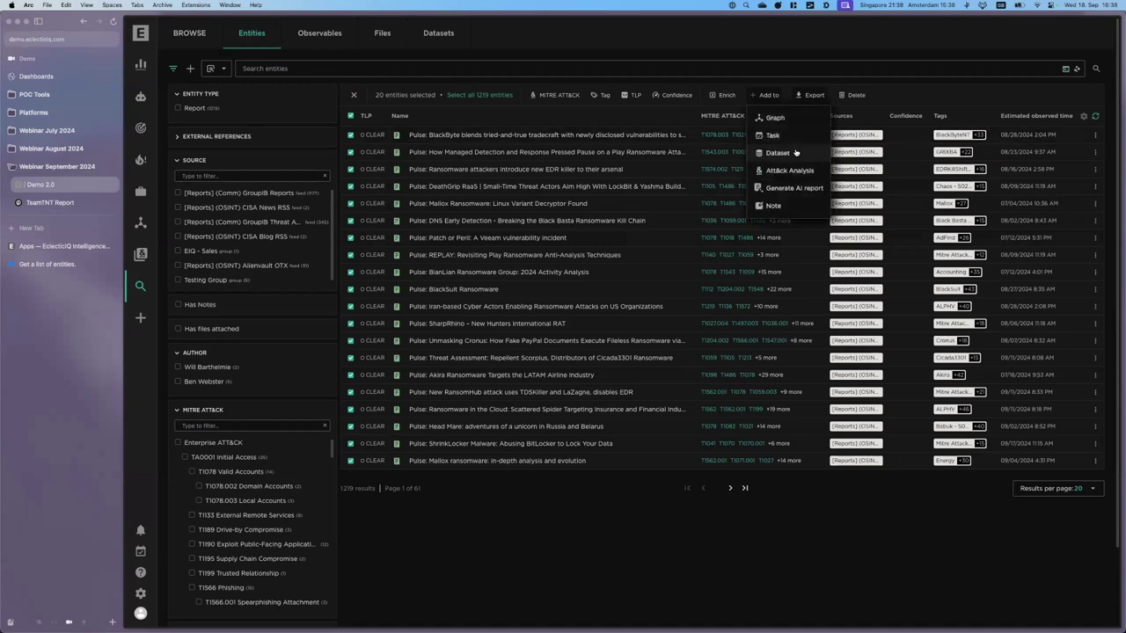
click(787, 170)
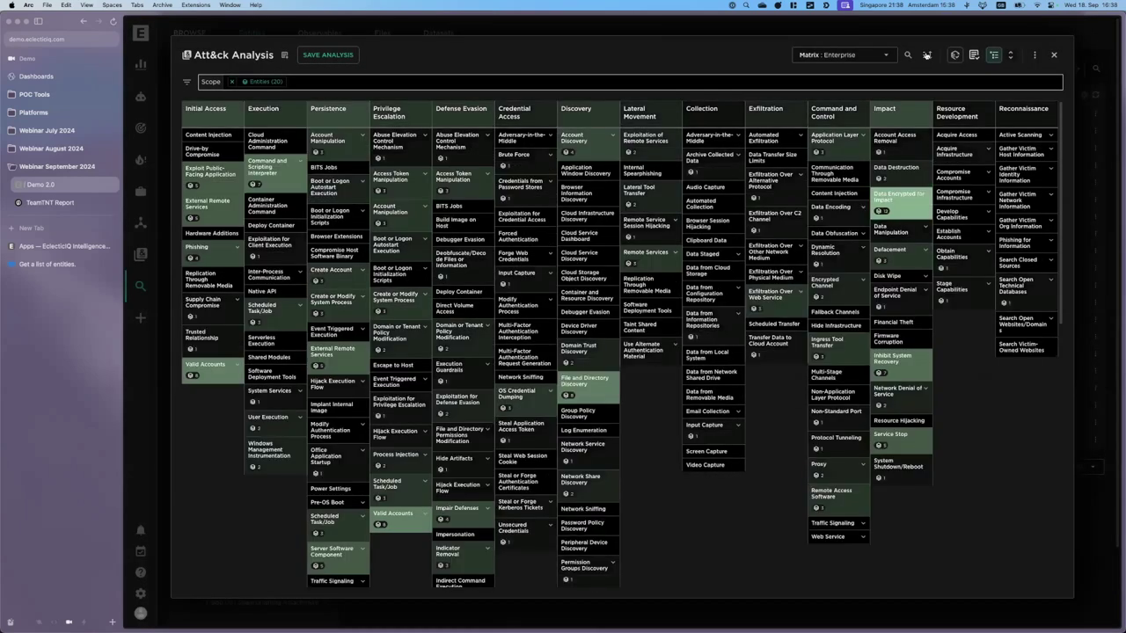
Limit the Enterprise matrix to techniques associated with the reports in scope and examine the resulting heat map
click(954, 55)
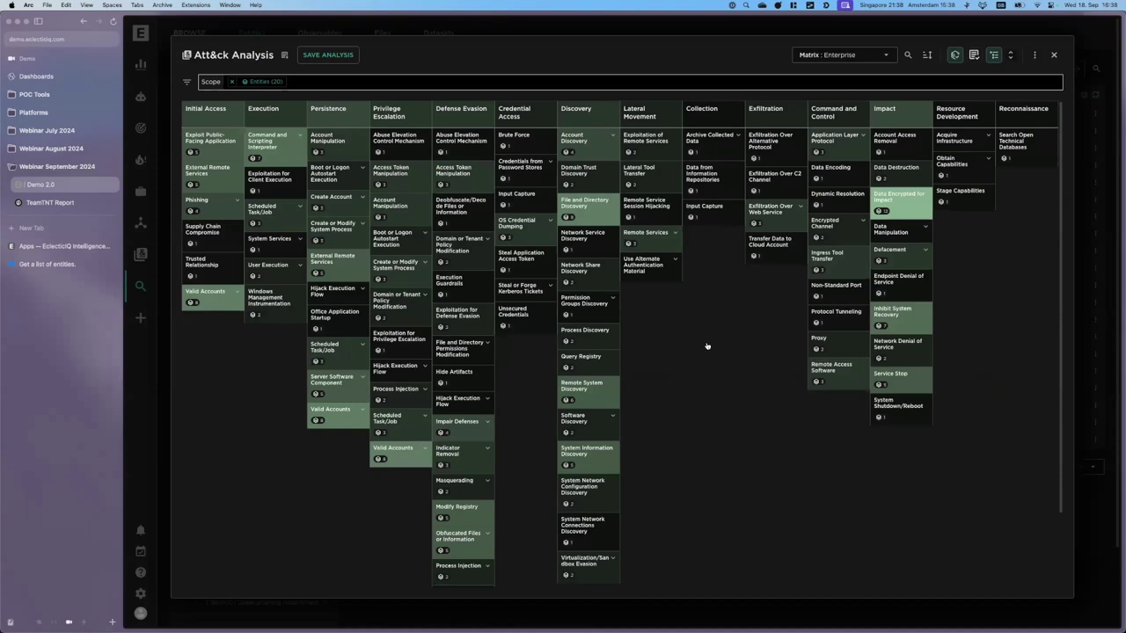
scroll(231, 55, up, 8)
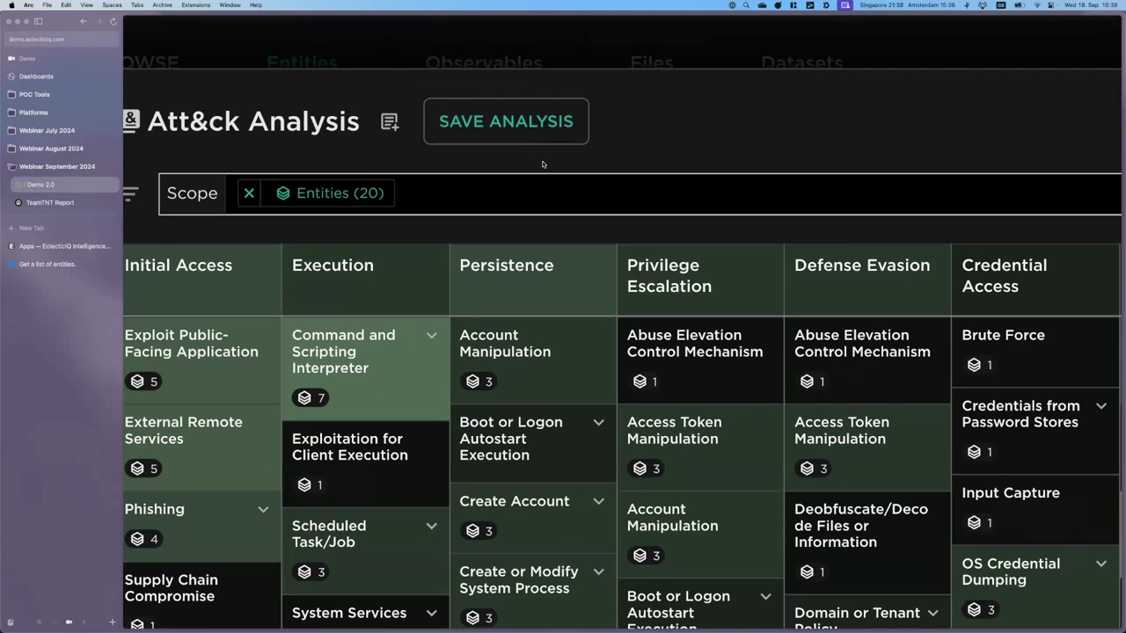
key(super+minus)
key(super+minus)
key(super+minus)
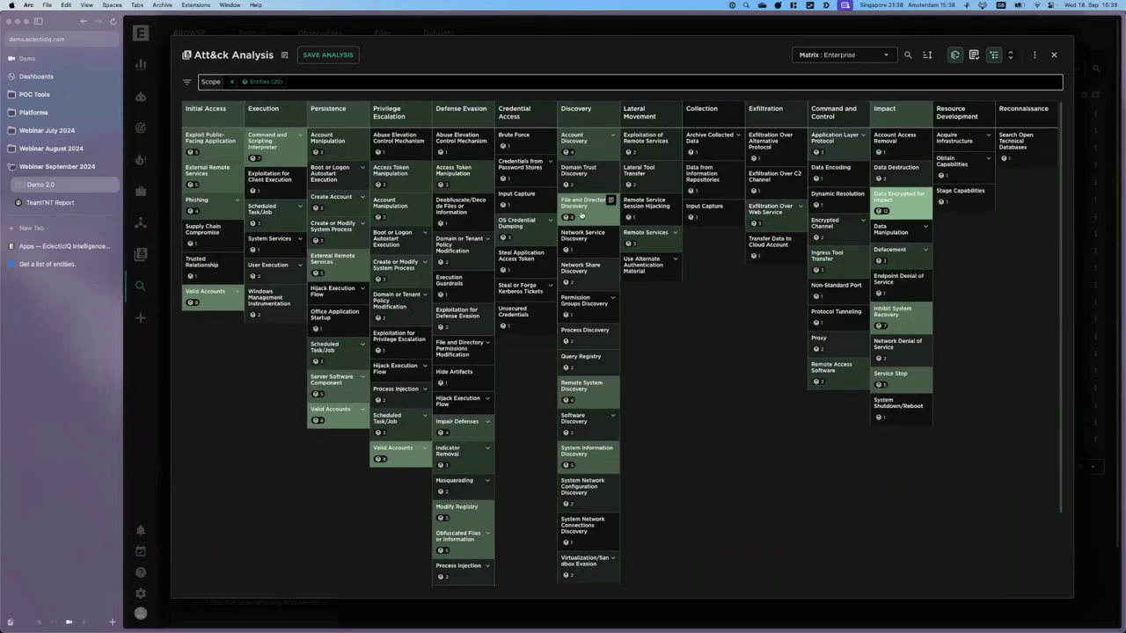
Review the File and Directory Discovery technique's details and its associated reports, and close them
click(573, 208)
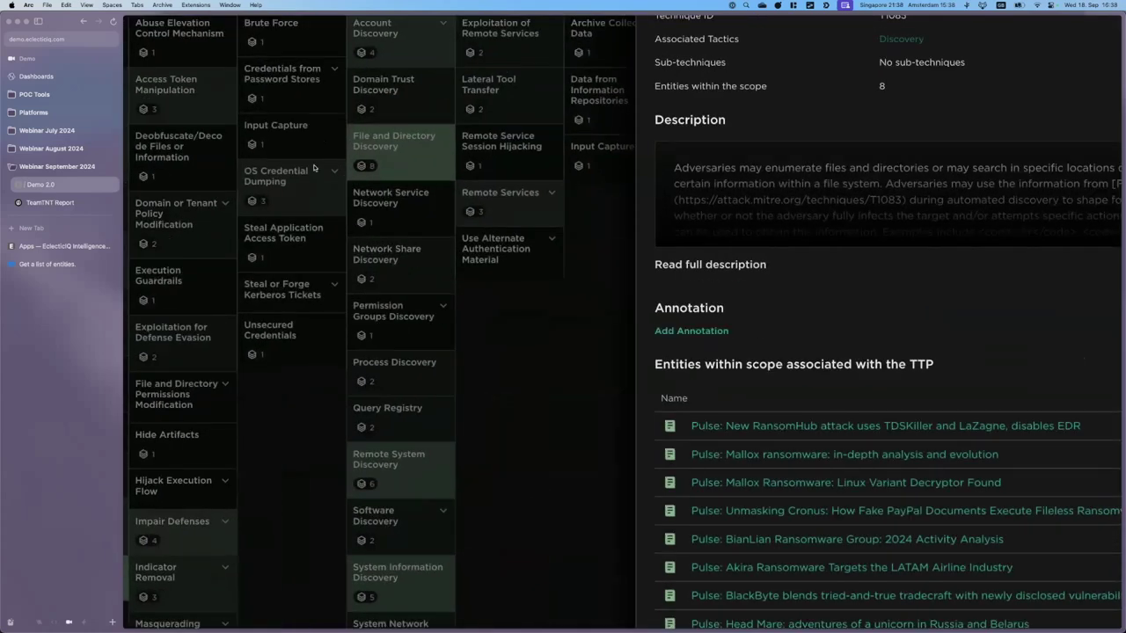
scroll(882, 322, down, 3)
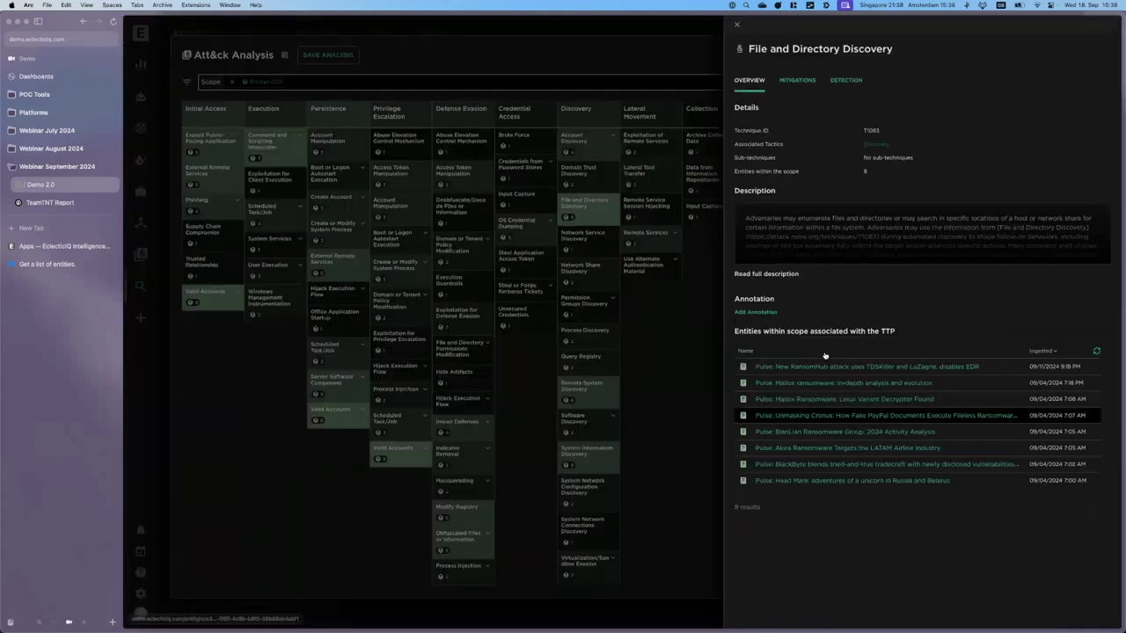
click(737, 24)
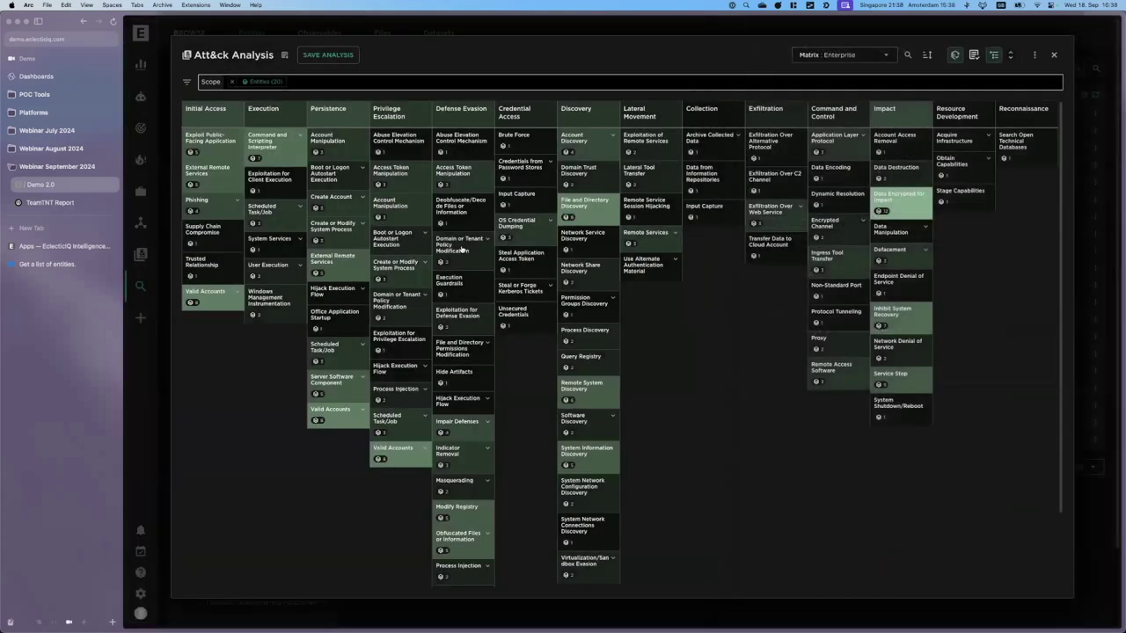
Inspect the Unsecured Credentials technique, preview its associated Scattered Spider ransomware report, and return to the matrix
click(517, 314)
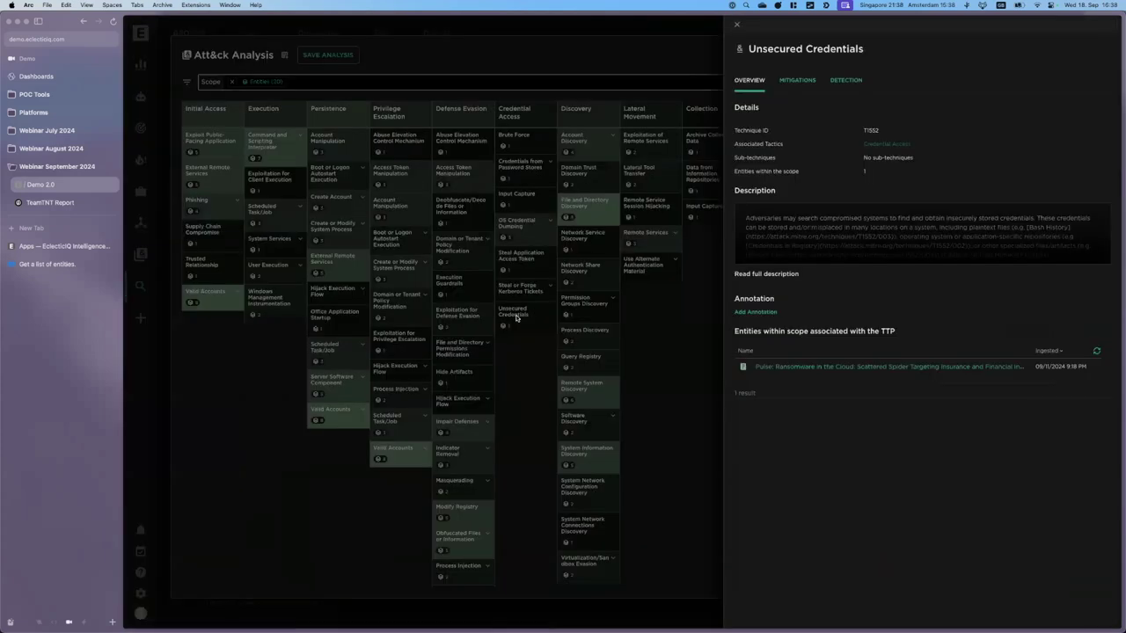
scroll(779, 318, up, 5)
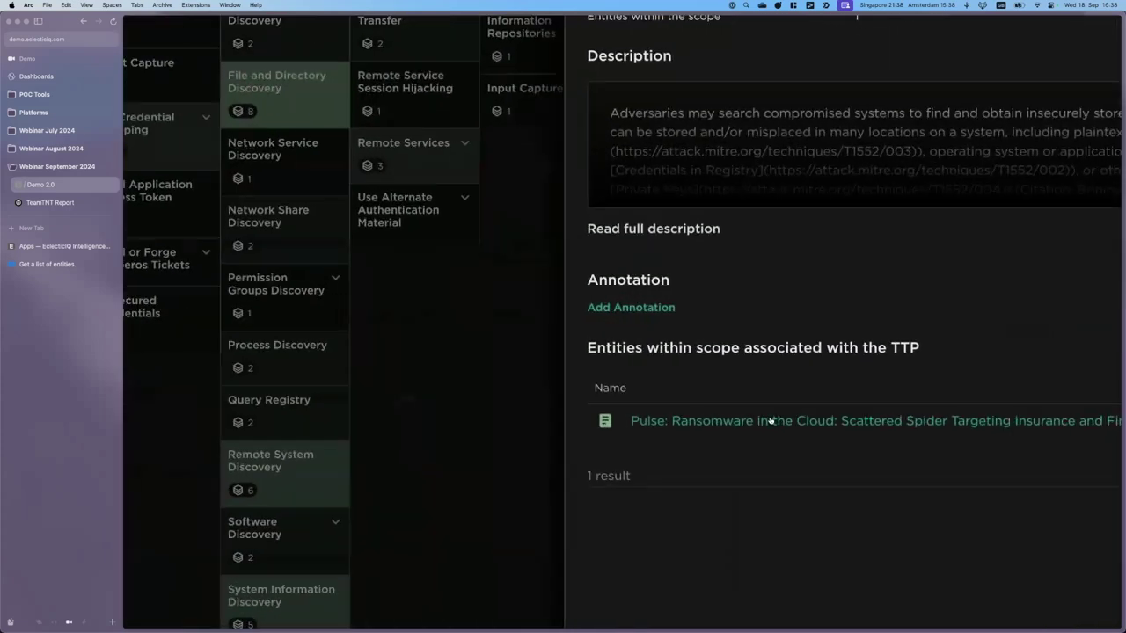
scroll(770, 421, right, 3)
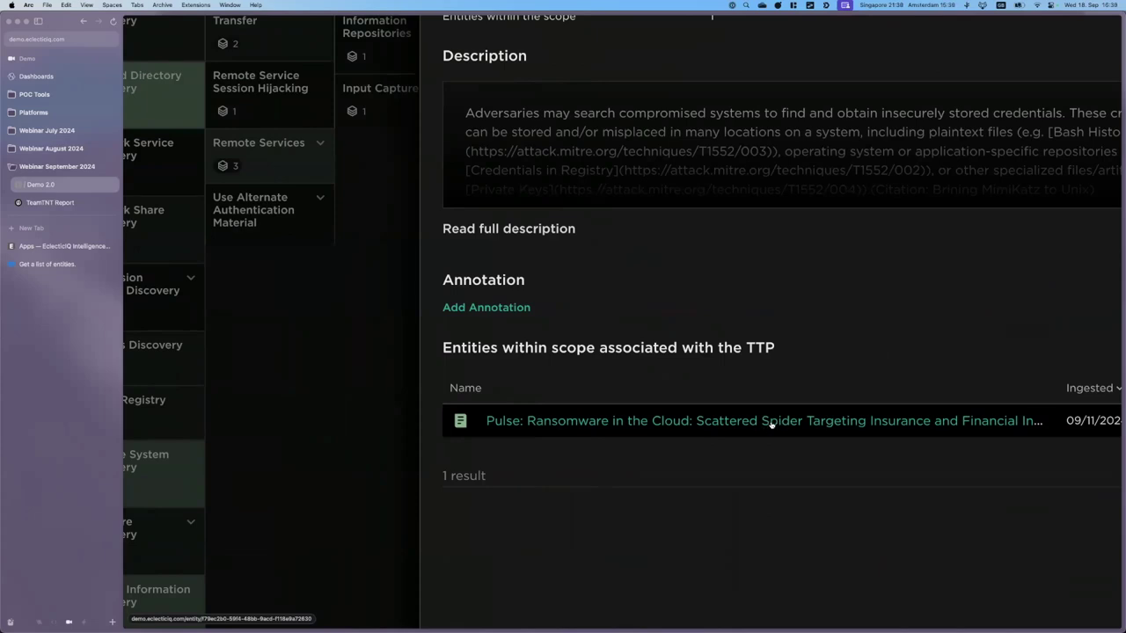
scroll(771, 423, down, 5)
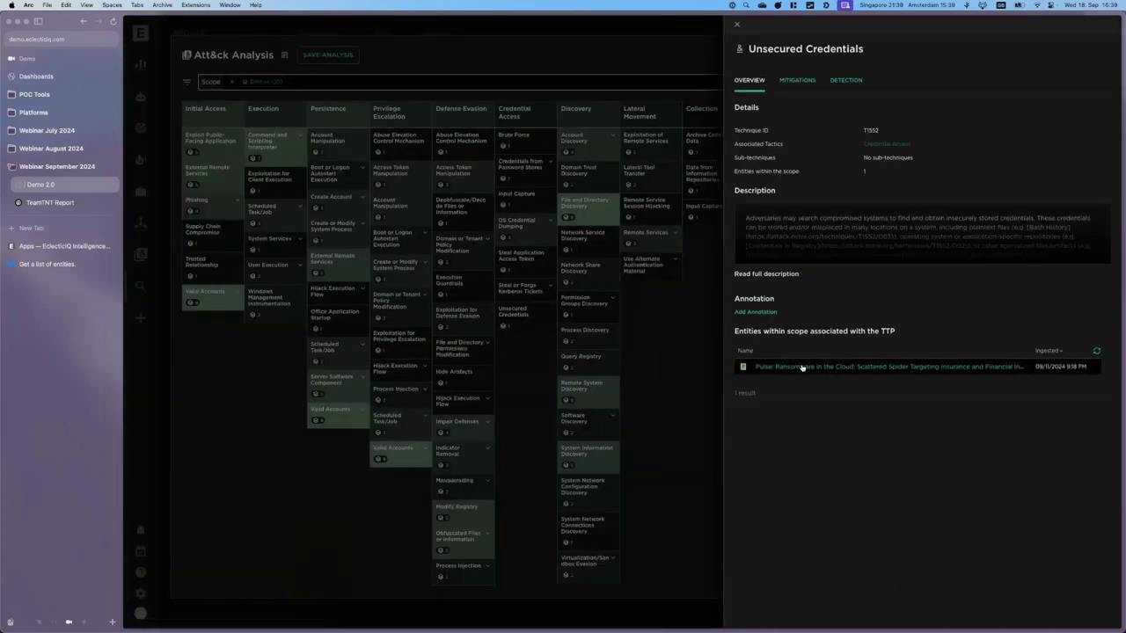
click(802, 368)
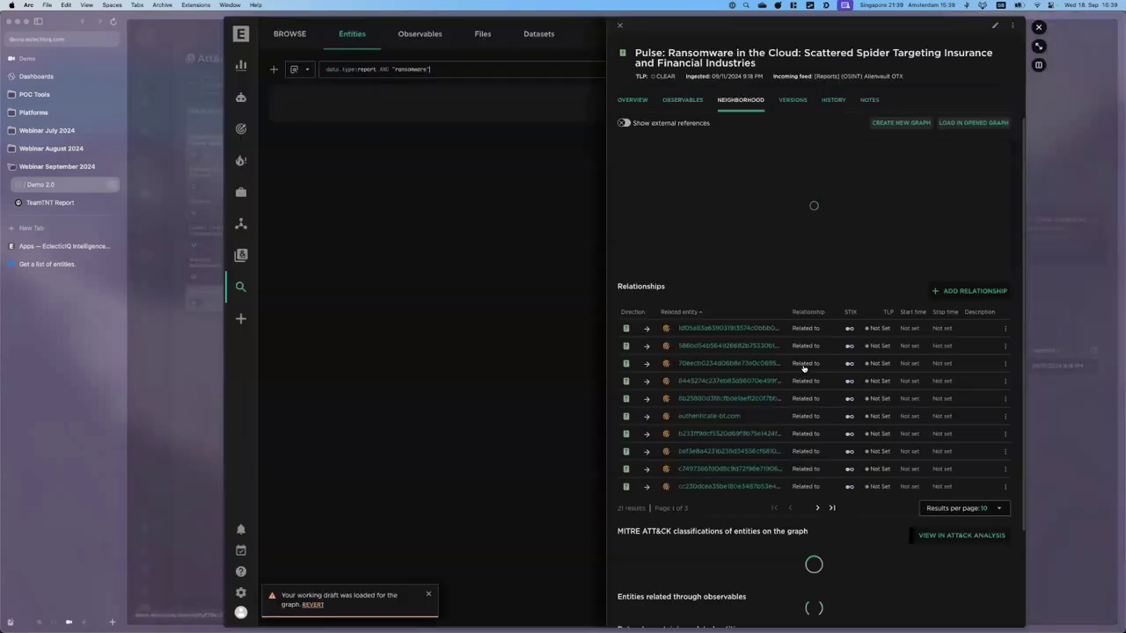
click(1038, 27)
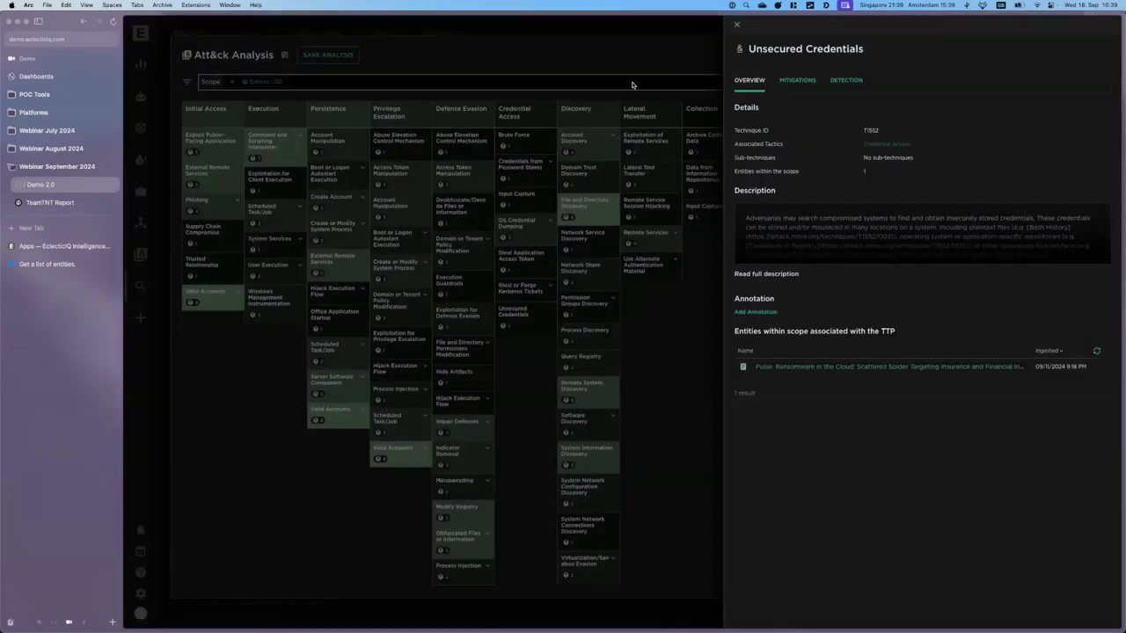
click(739, 26)
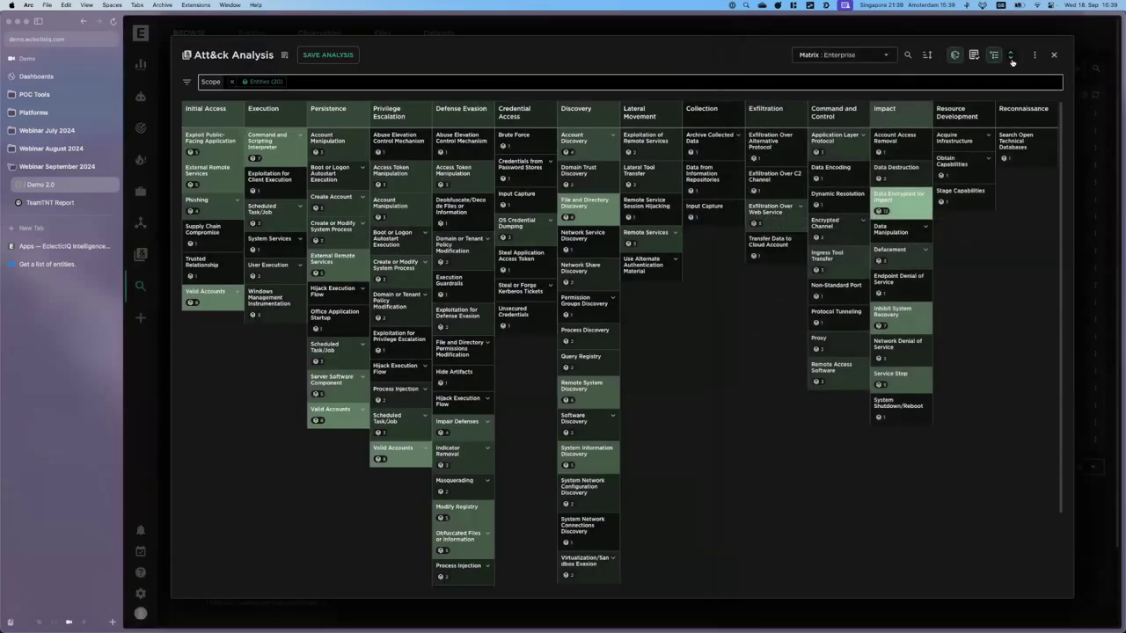
Show the name and description form for saving the ATT&CK analysis, cancel it, and quit the analysis without saving
click(327, 54)
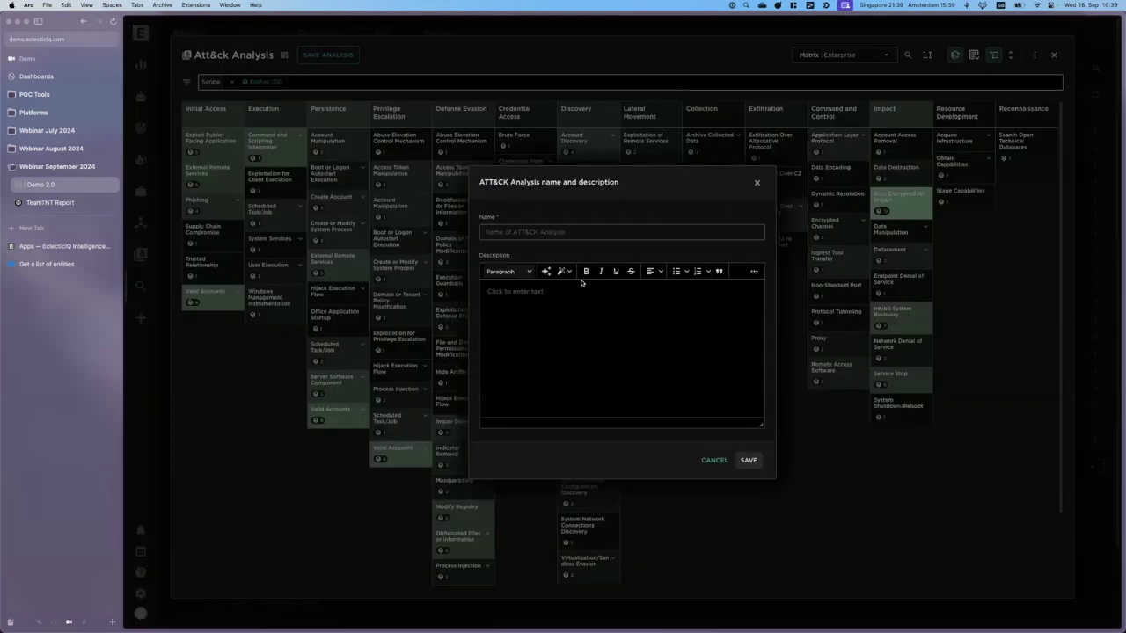
click(756, 183)
click(1054, 54)
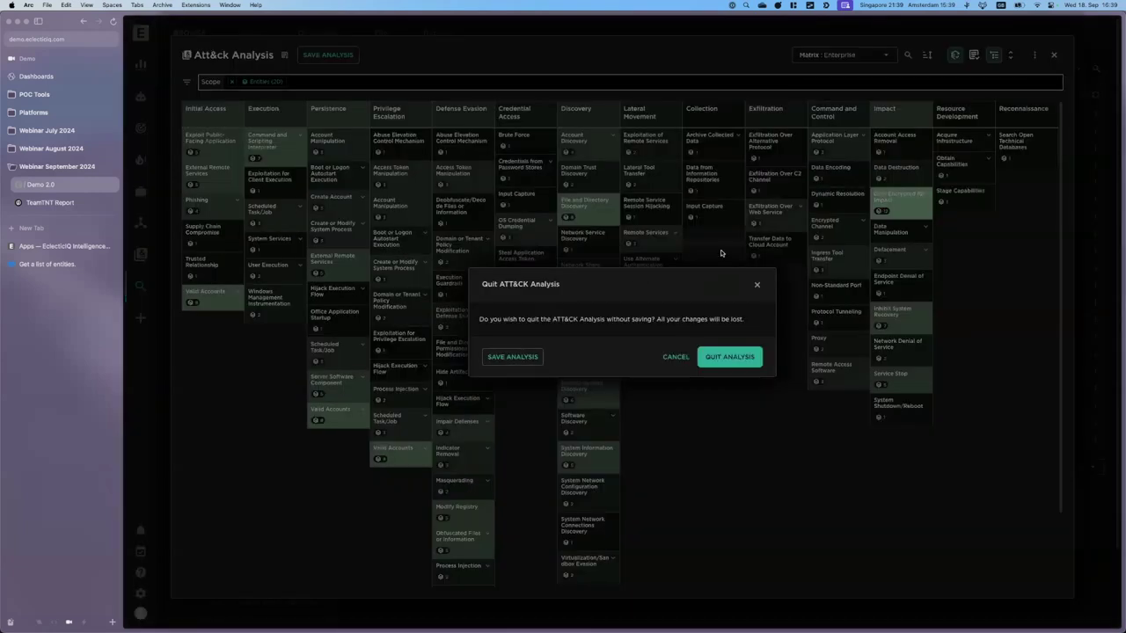
click(720, 357)
Open the saved Trend Analysis - Sept 2024 ATT&CK analysis and show its available matrix choices
click(141, 254)
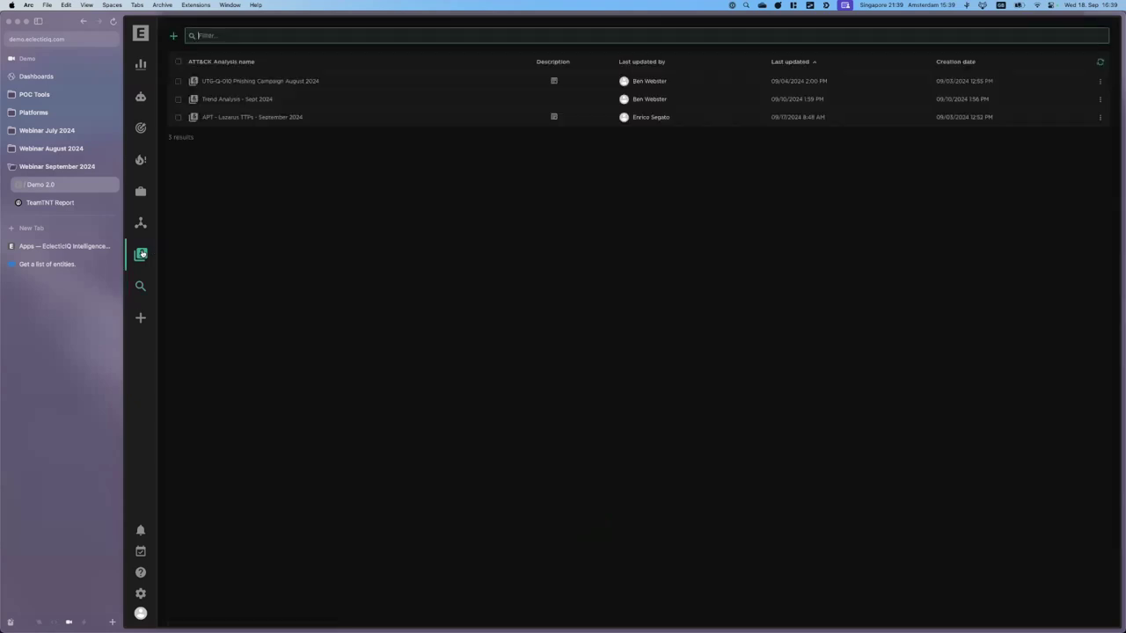
click(268, 99)
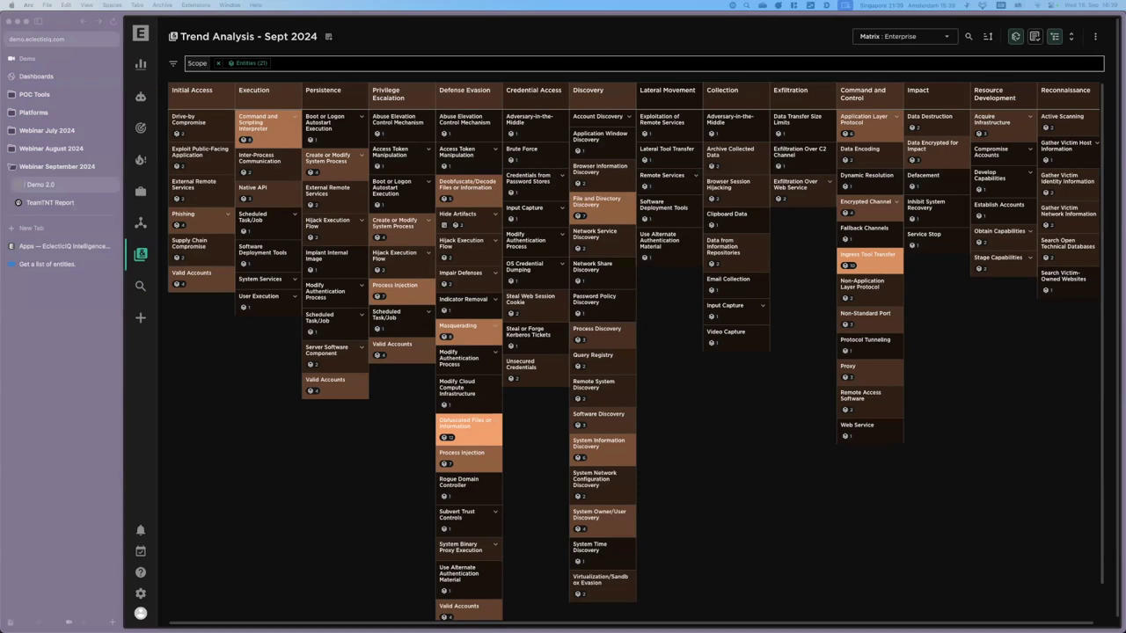
click(902, 37)
scroll(924, 32, up, 5)
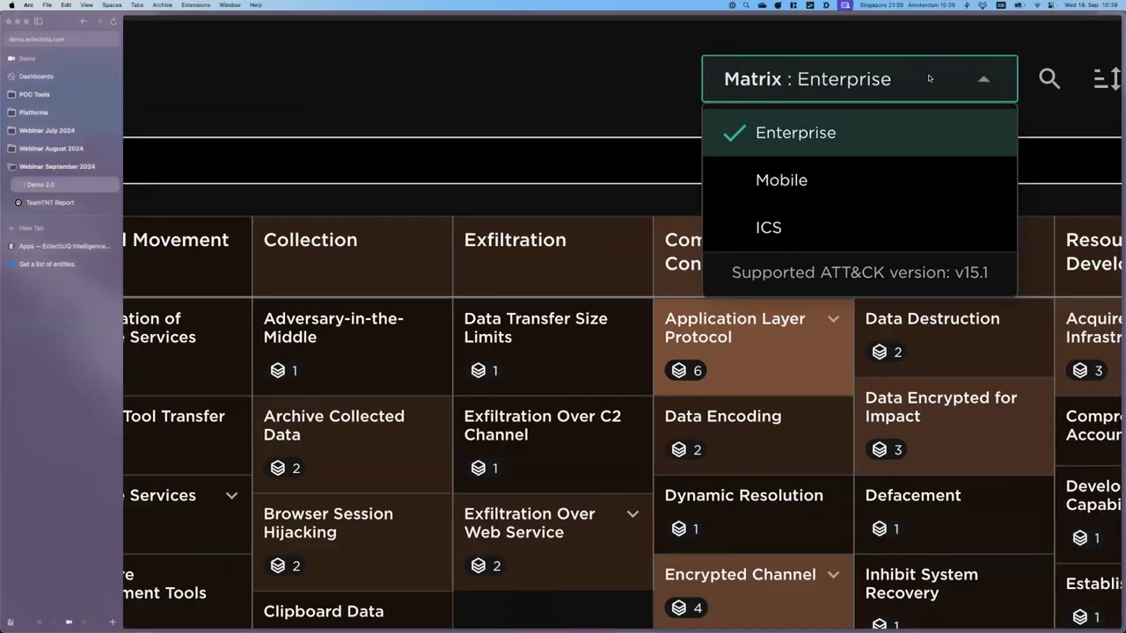